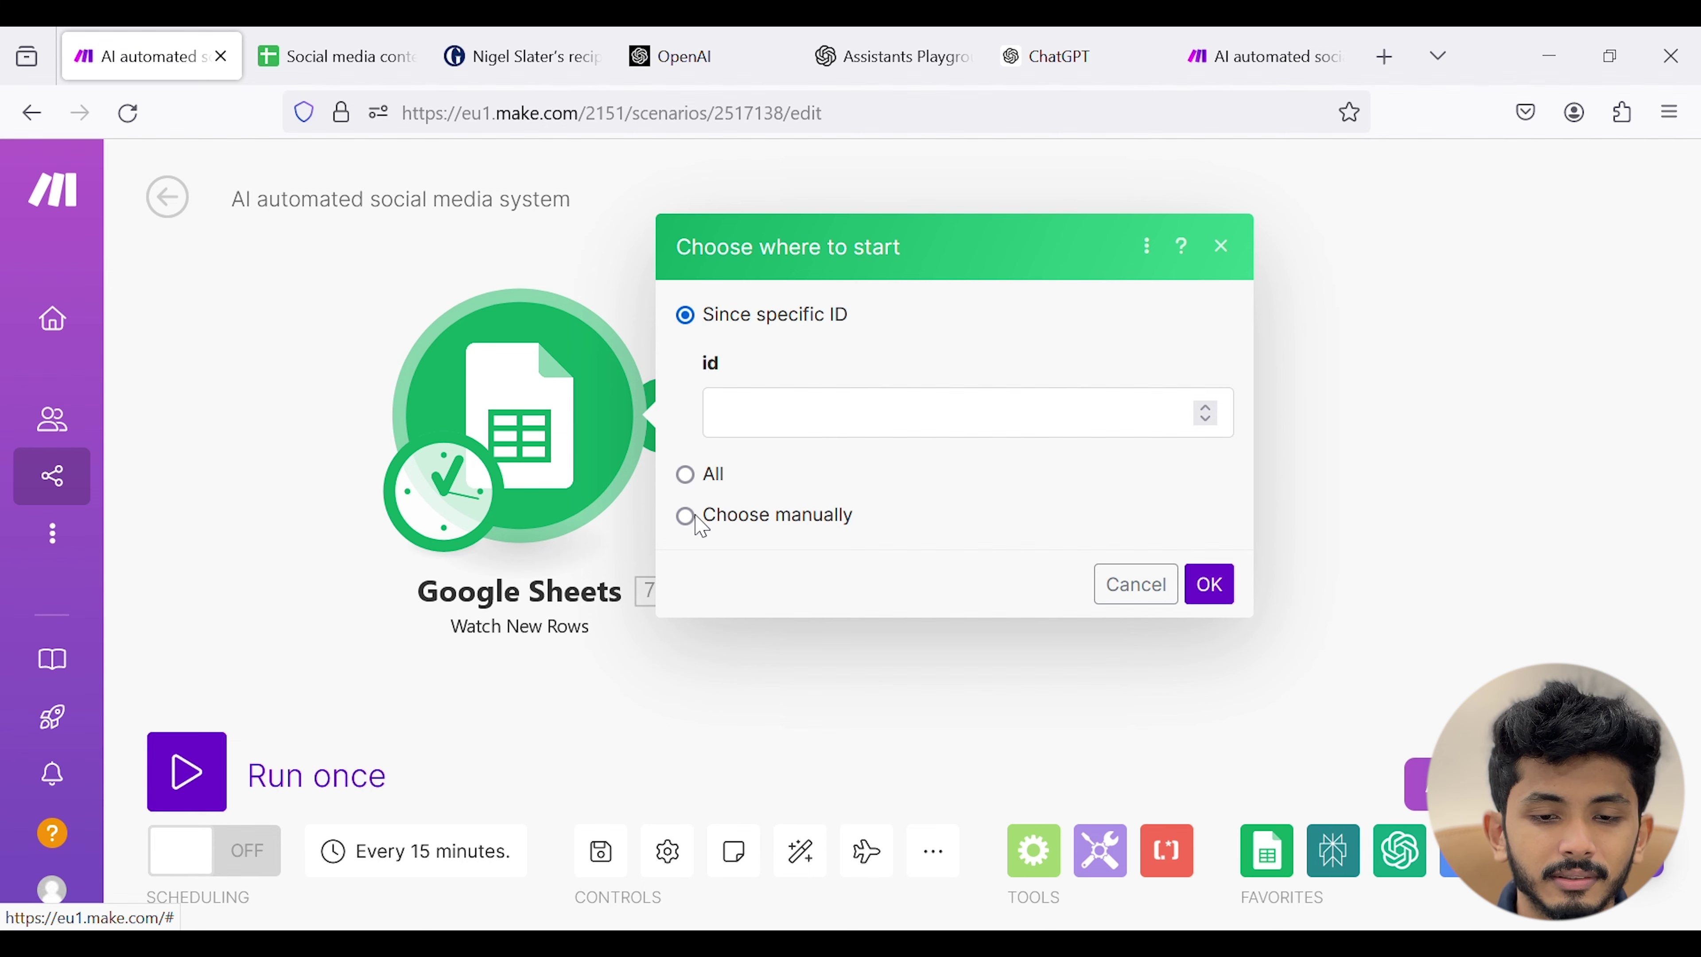
# - Set the Google Sheets trigger to start from the manually chosen row 2 containing the Guardian recipe URL
pyautogui.click(686, 514)
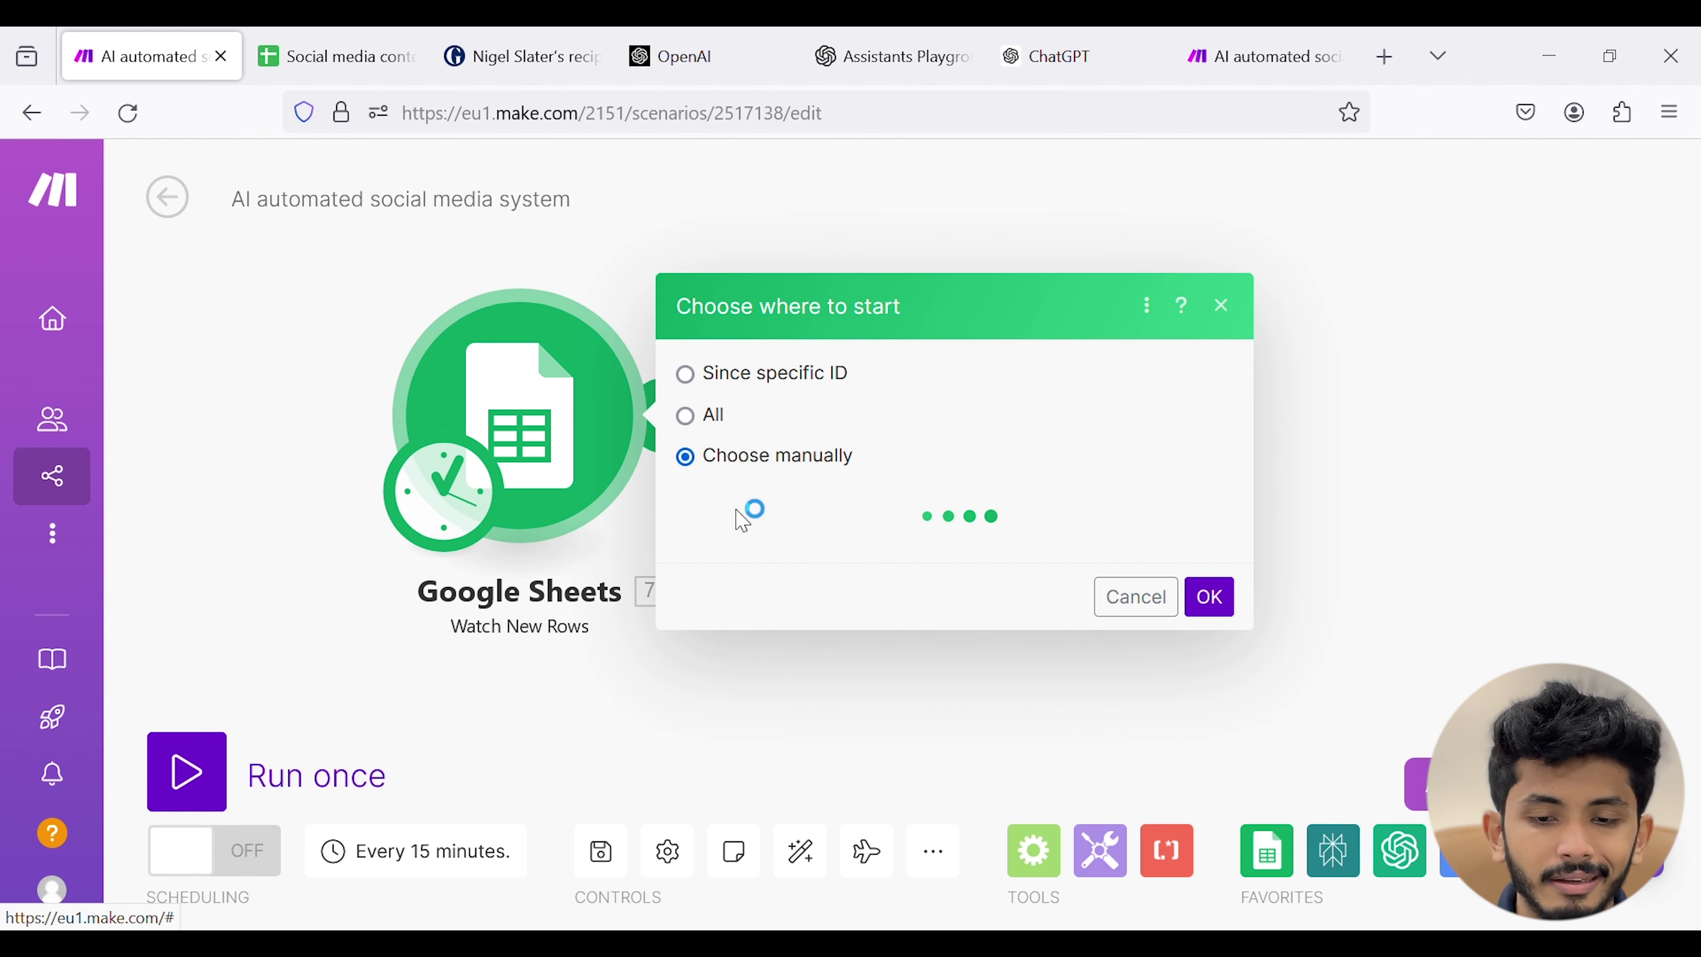
pyautogui.click(1048, 510)
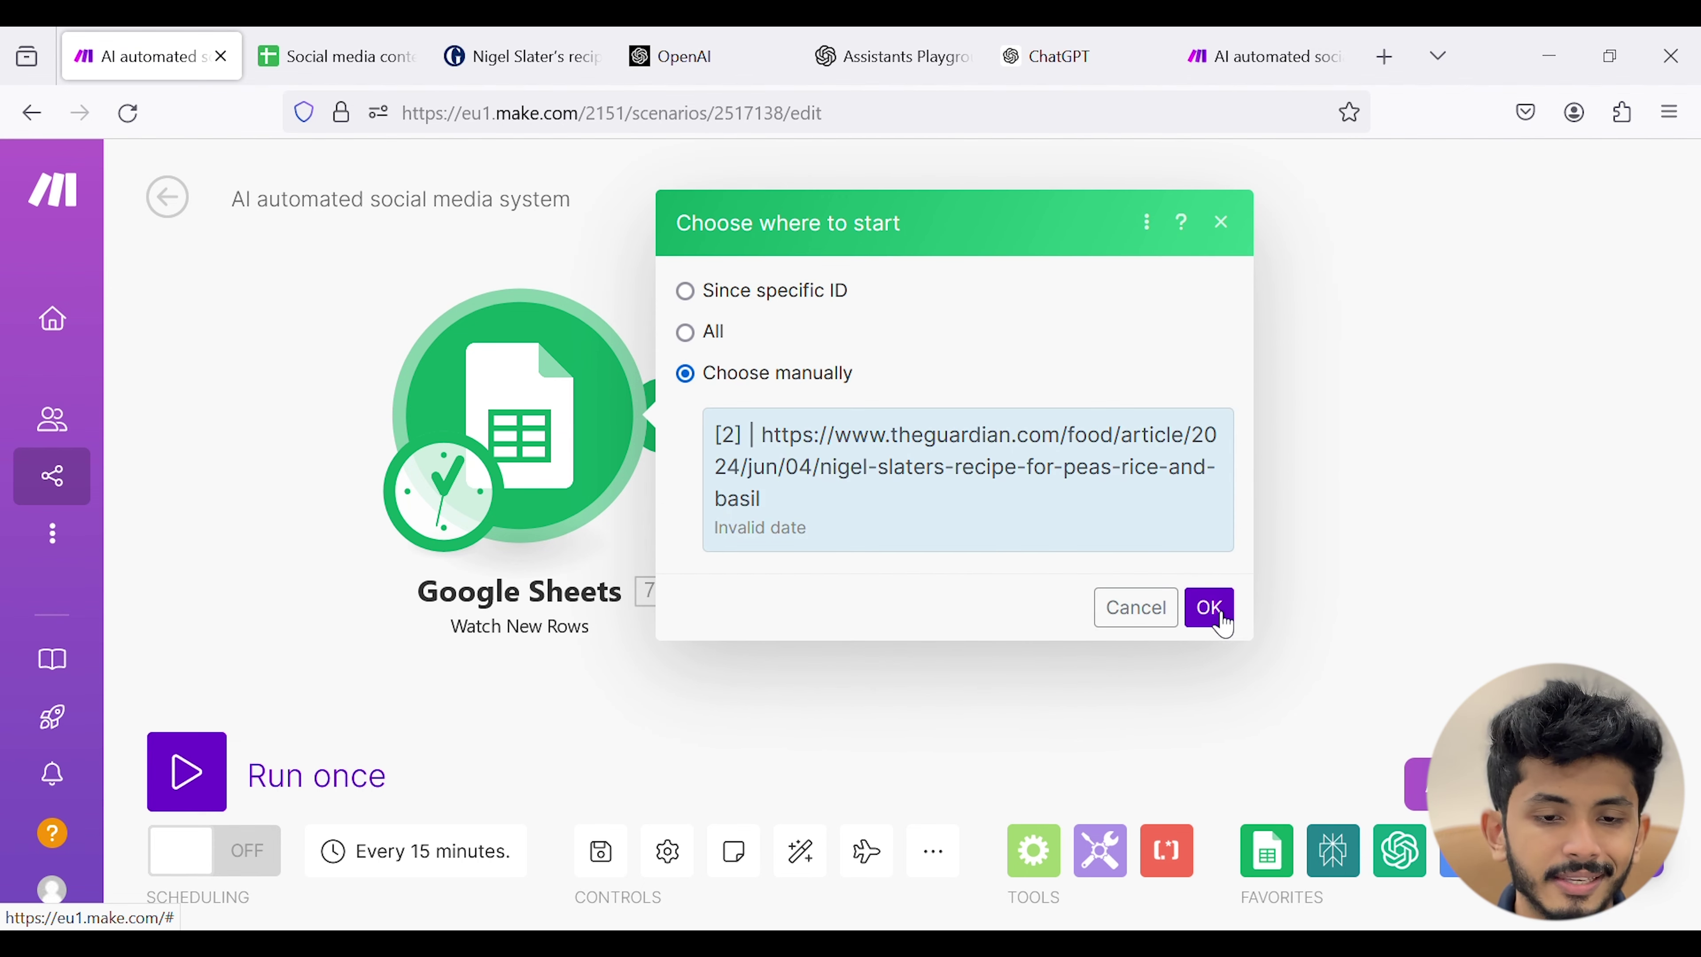
pyautogui.click(1209, 607)
# - Run only the Google Sheets Watch New Rows module and inspect its output bundle
pyautogui.rightClick(581, 392)
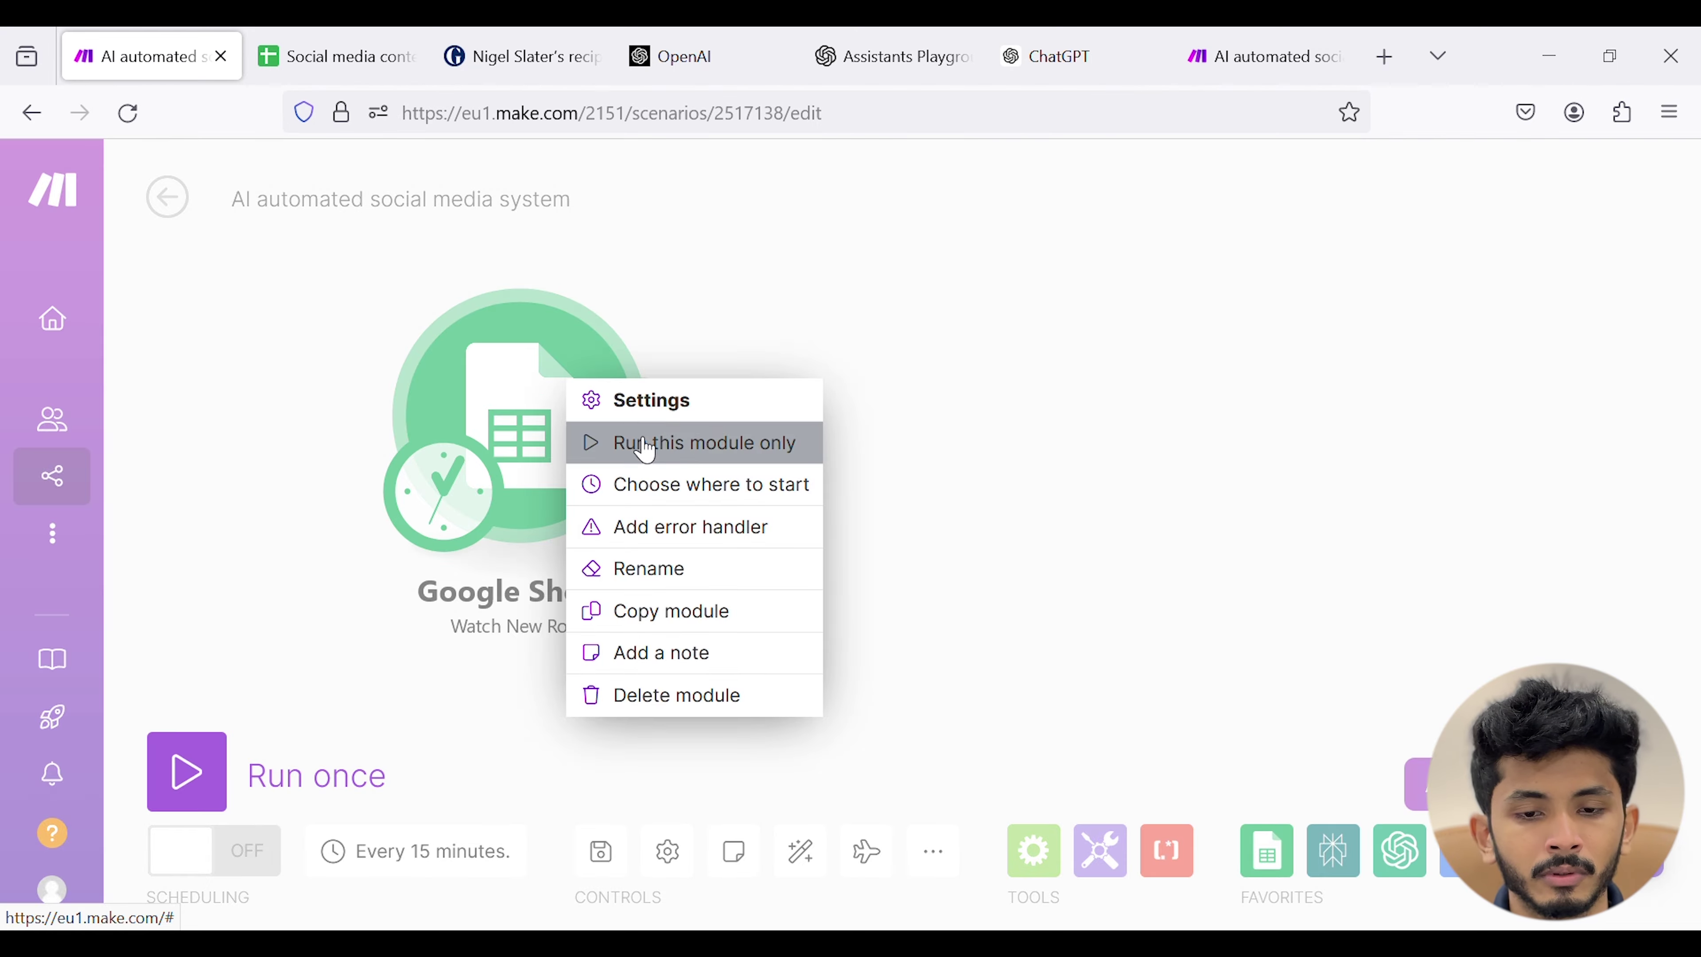
pyautogui.click(622, 442)
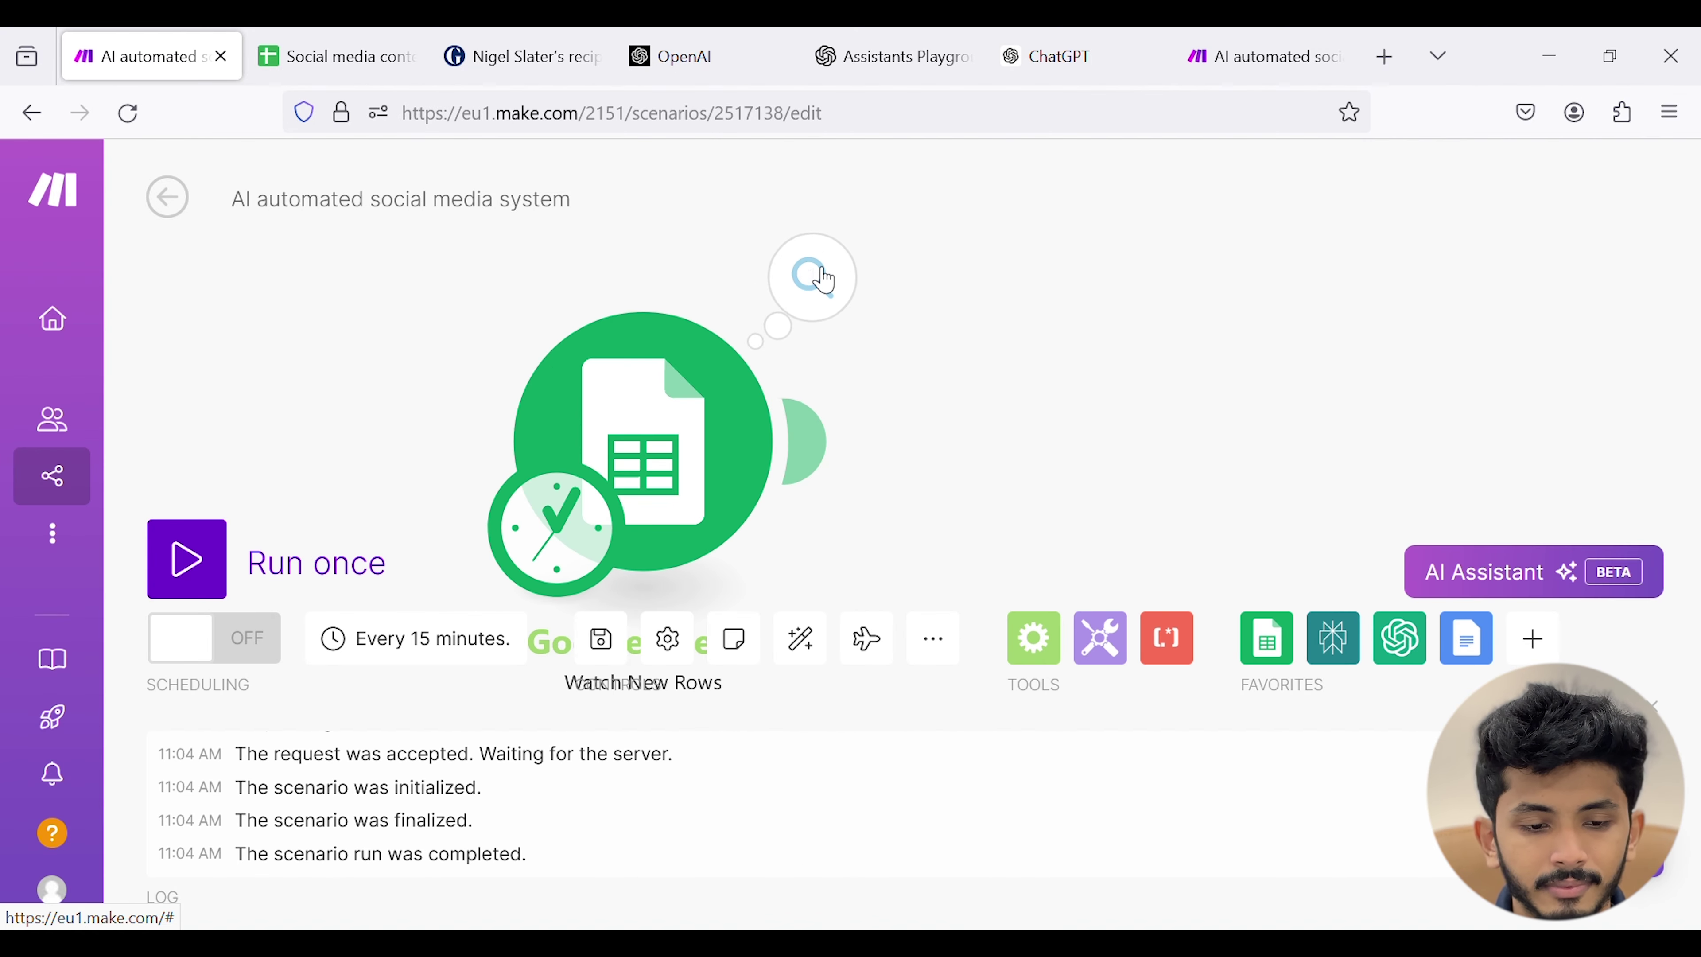
pyautogui.click(811, 277)
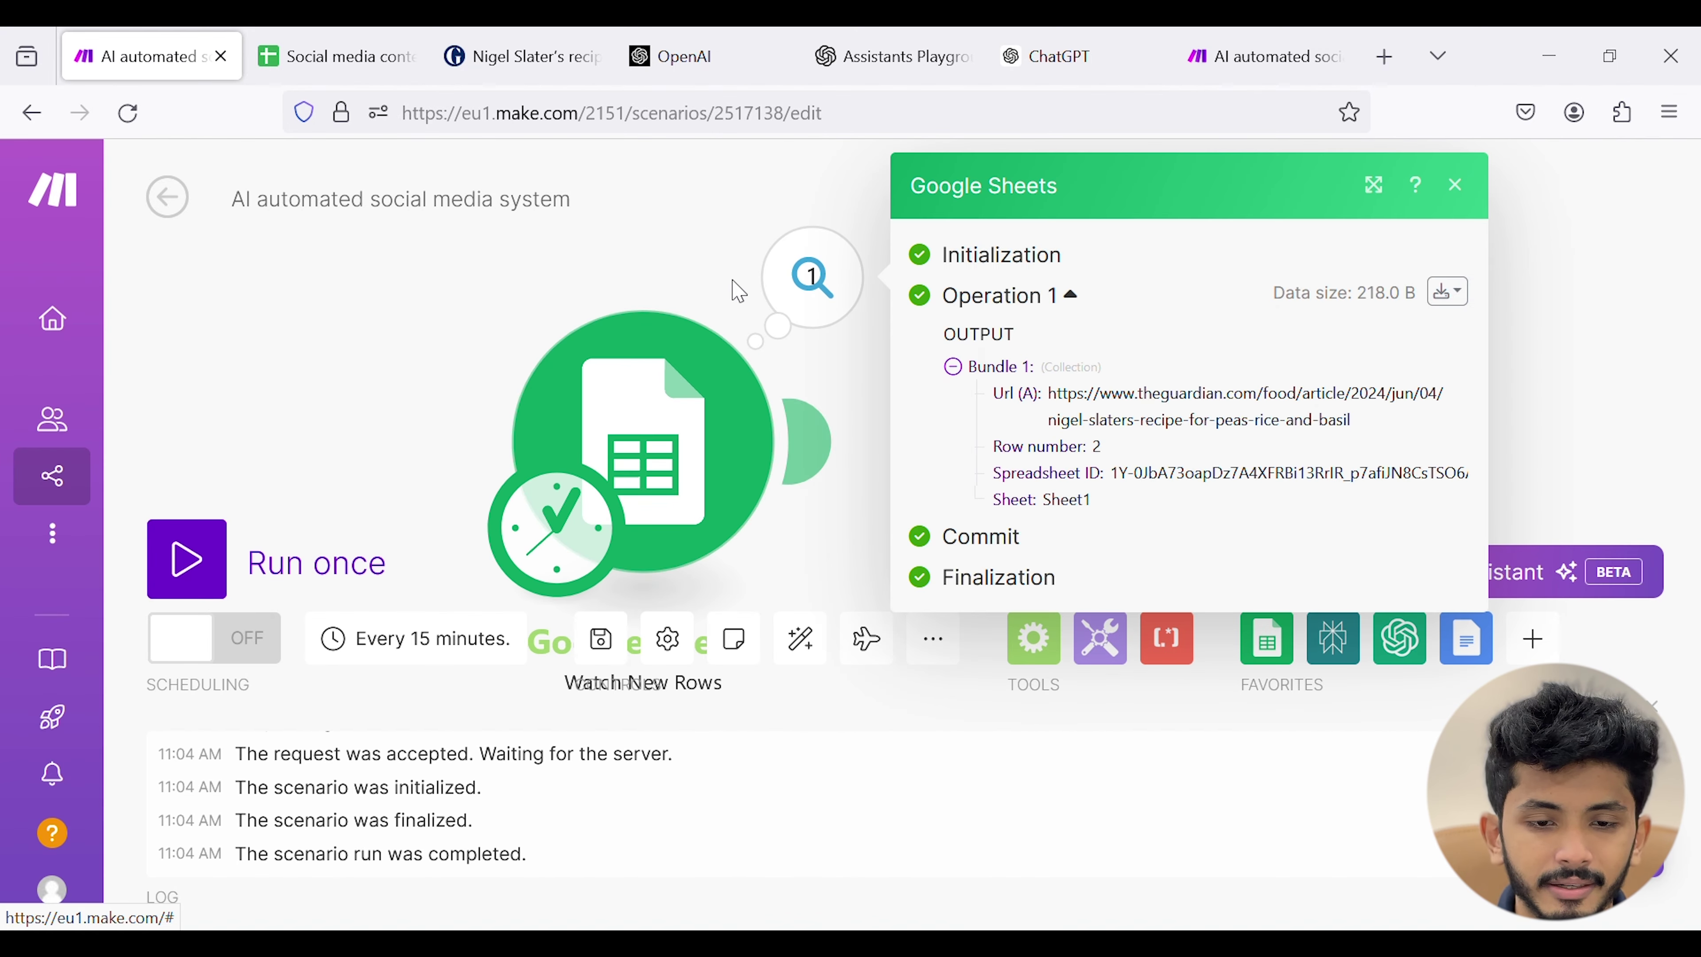
pyautogui.click(742, 229)
# - Add a Perplexity AI Create a Chat Completion module after Google Sheets, using the mixtral-8x7b-instruct model
pyautogui.moveTo(744, 229); pyautogui.dragTo(368, 243)
pyautogui.click(463, 432)
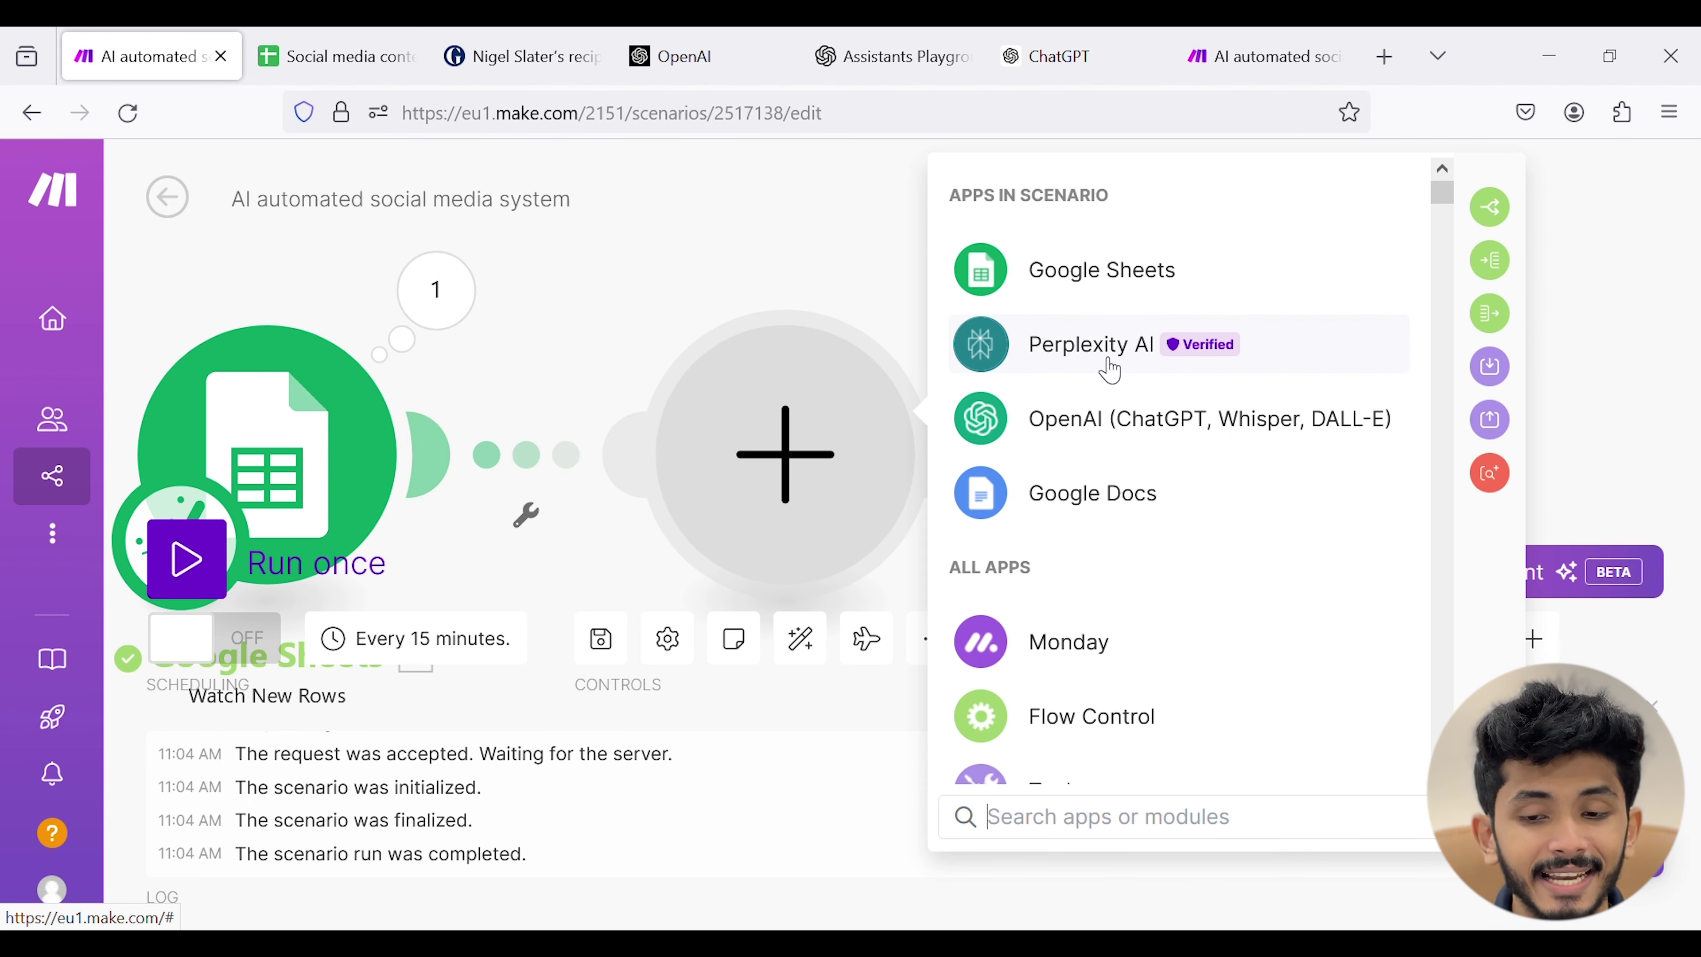
pyautogui.click(1101, 356)
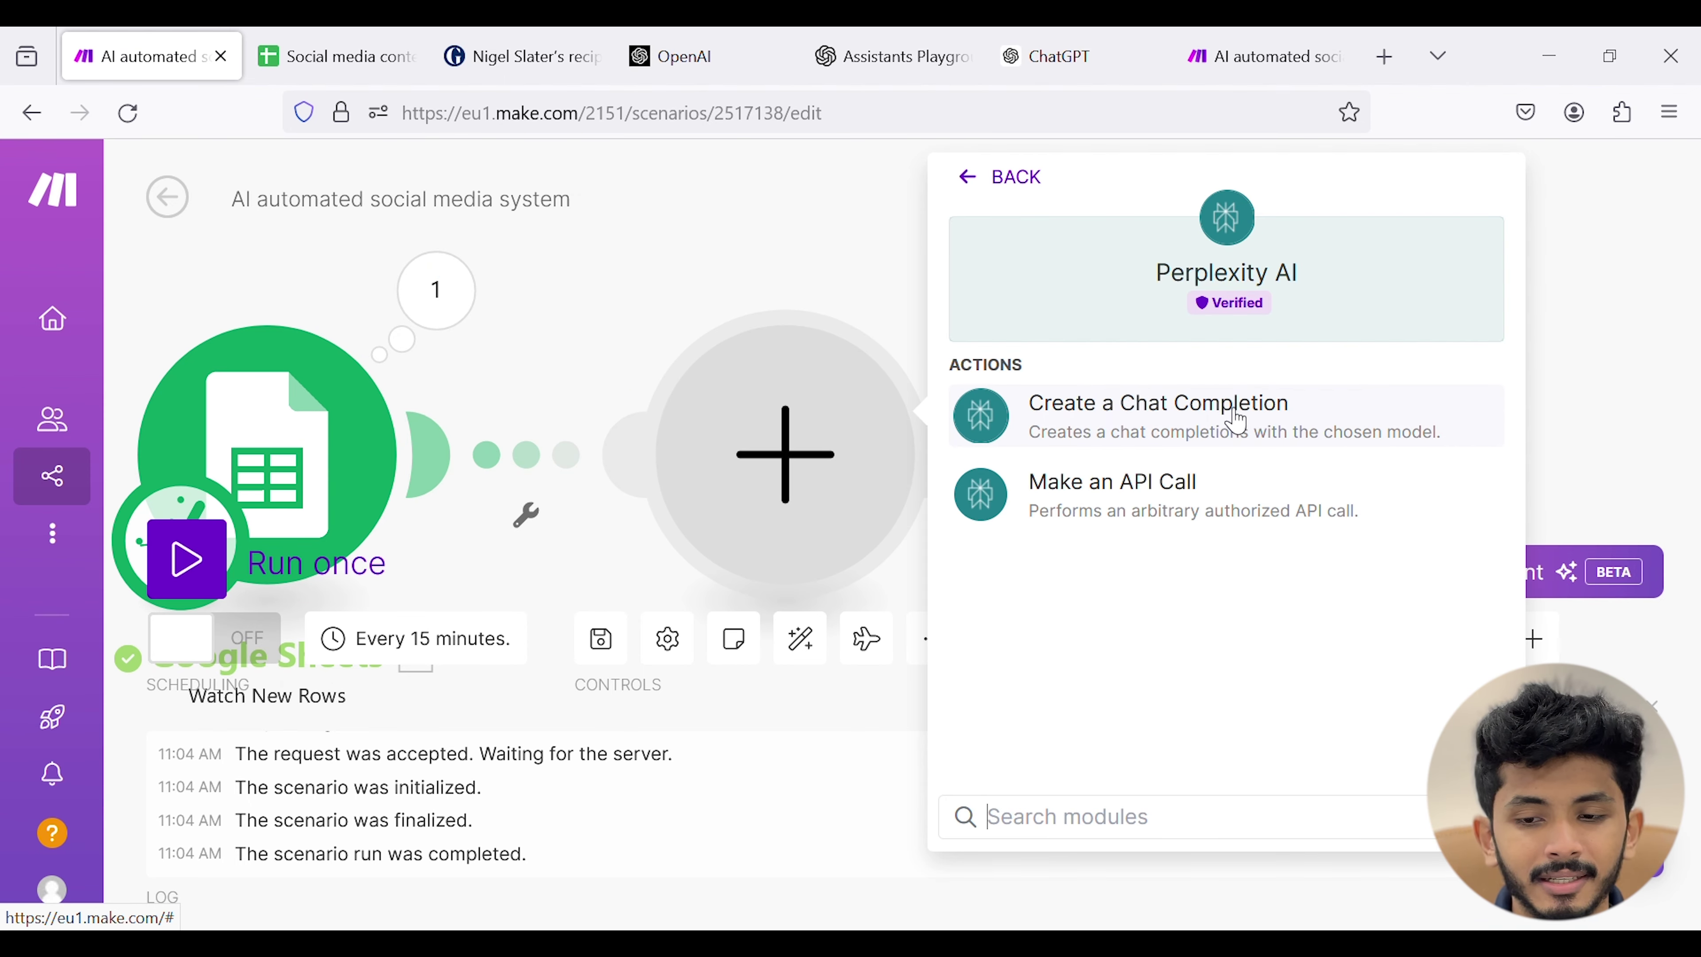
pyautogui.click(1297, 410)
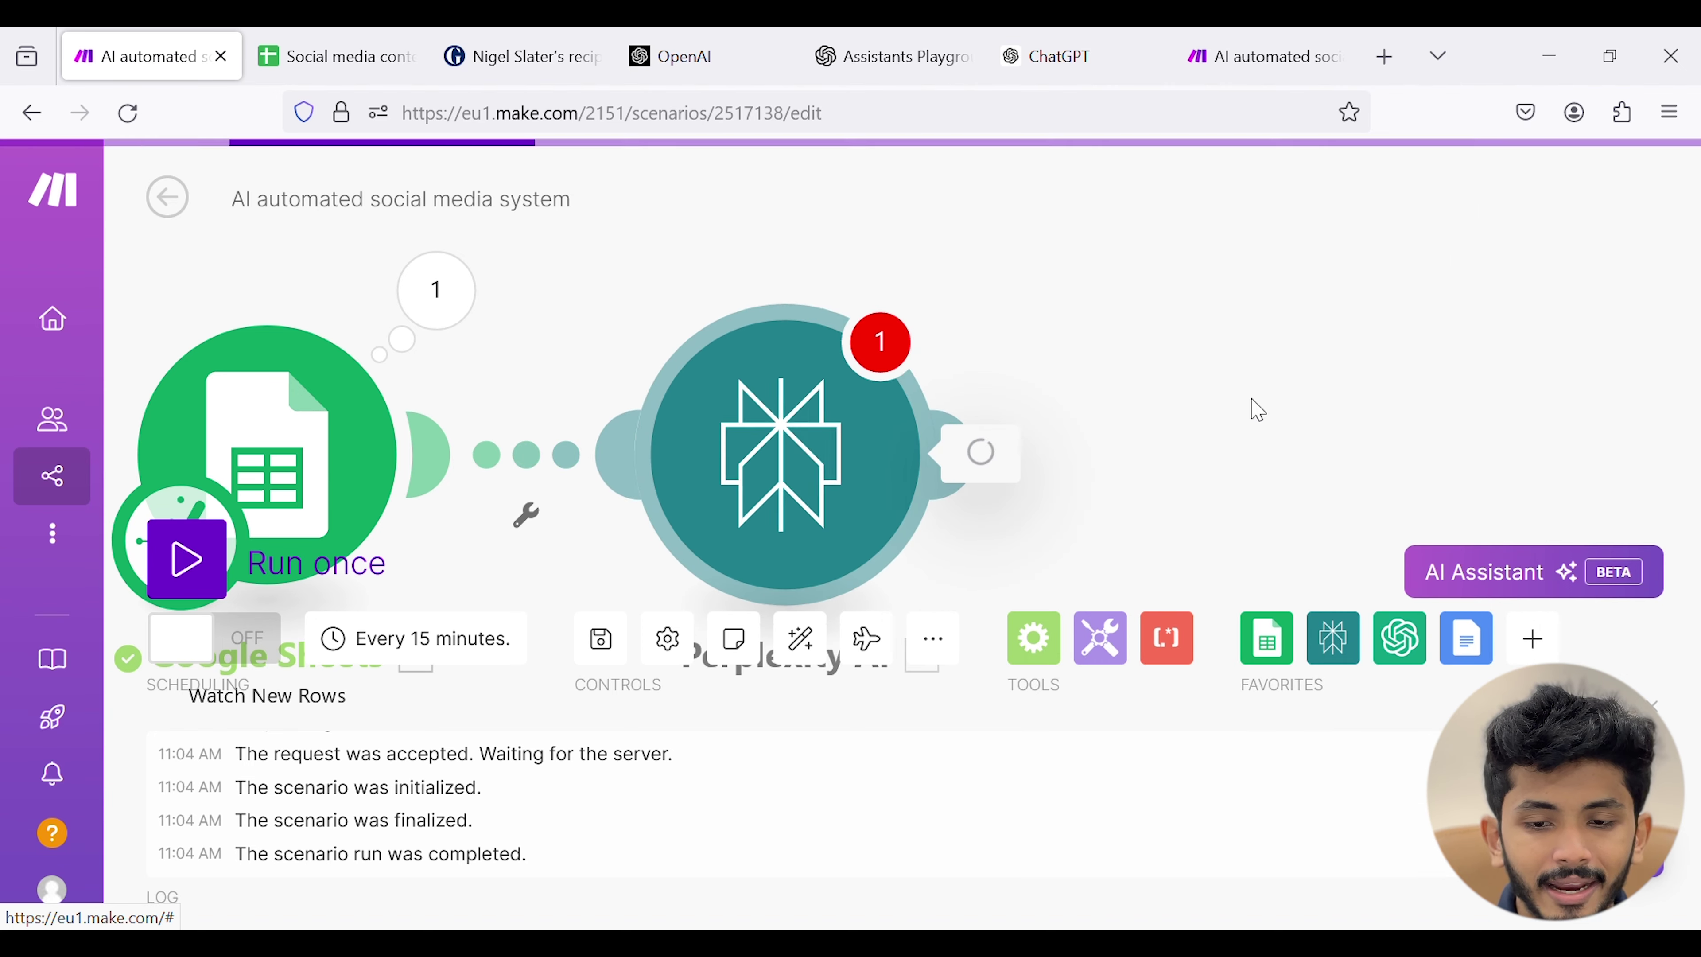
pyautogui.click(1149, 477)
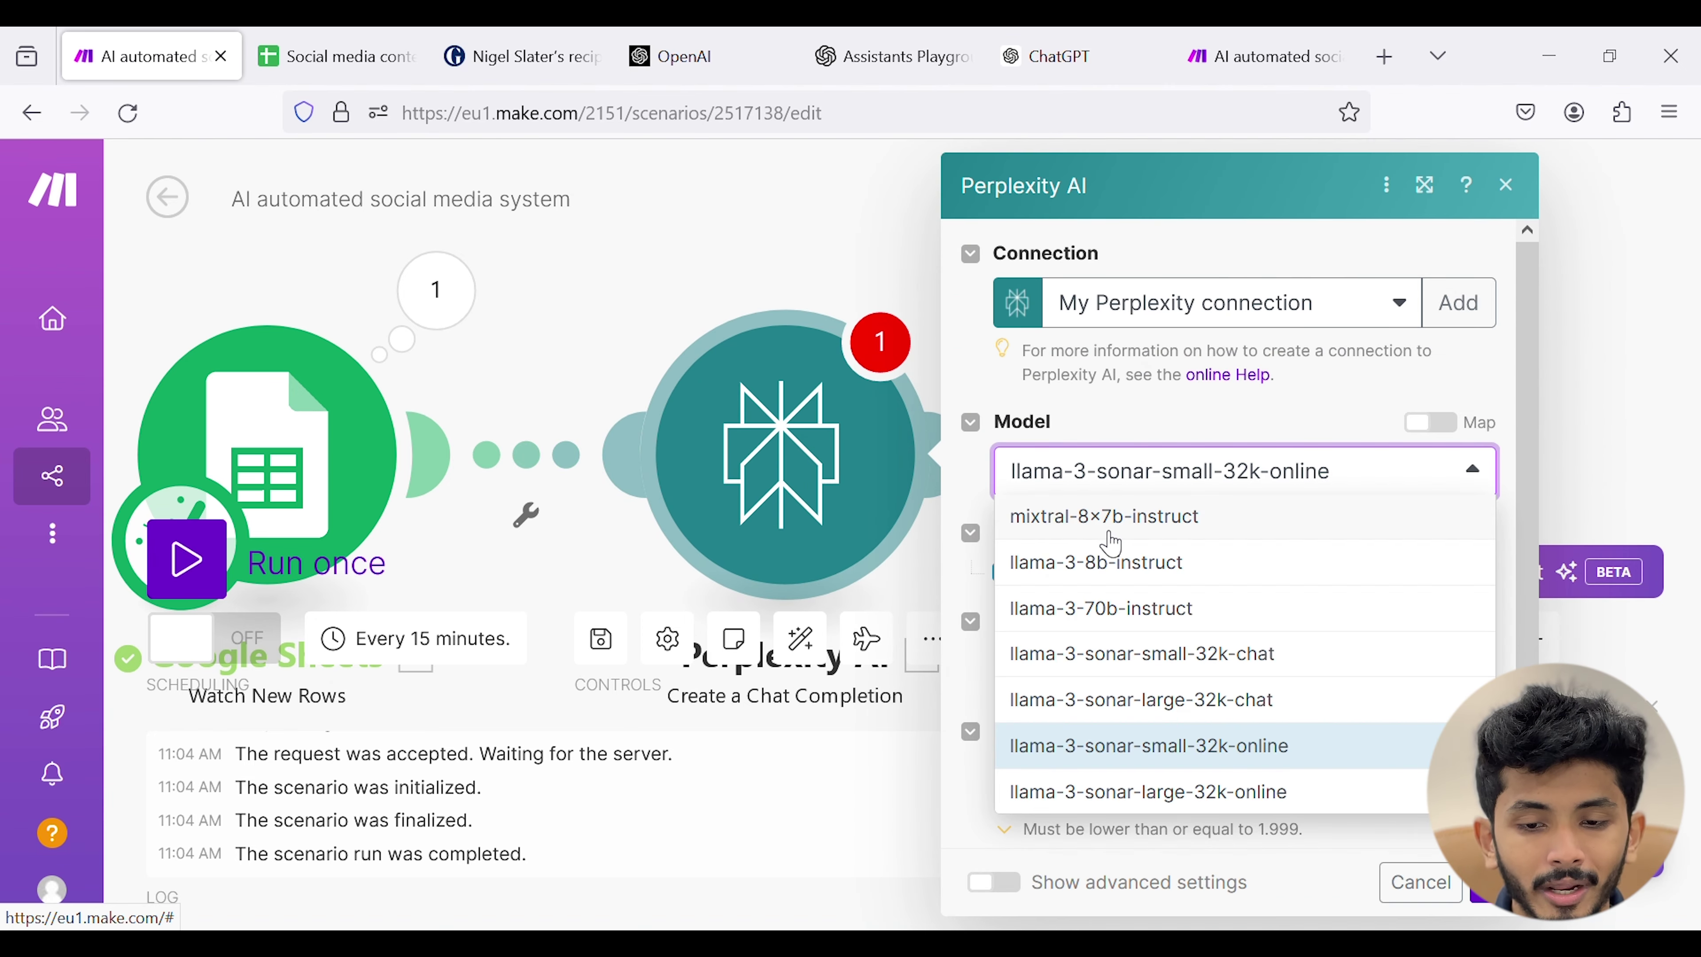
pyautogui.click(1128, 534)
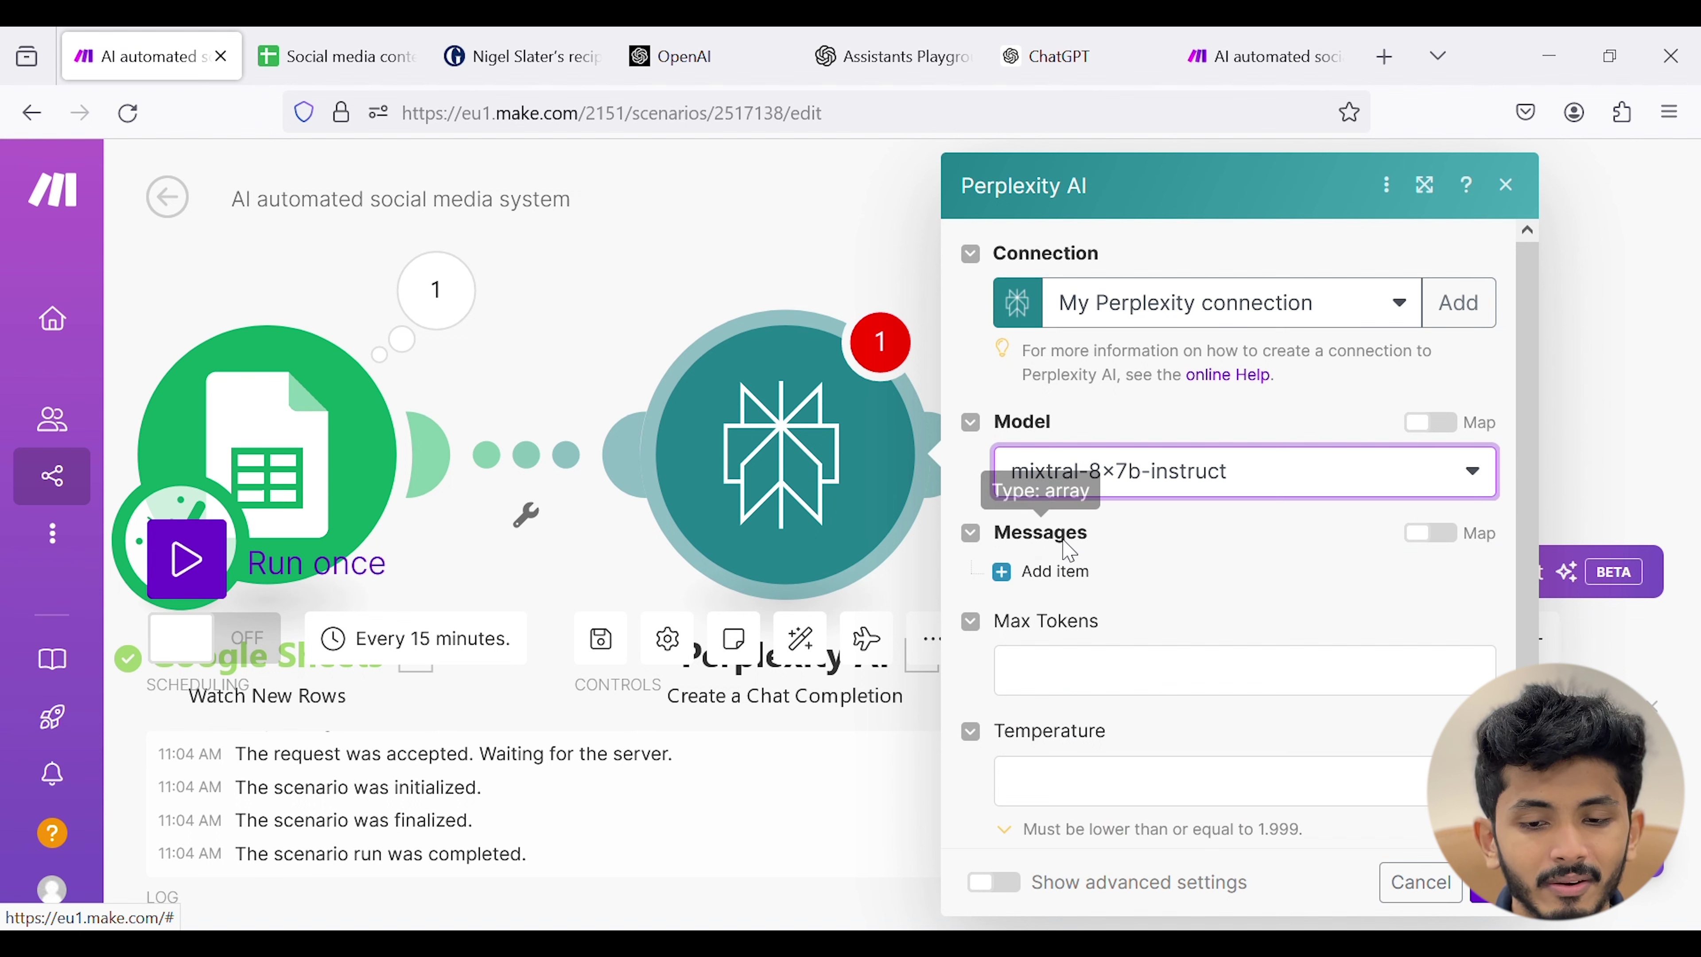
# - Add a message with the content "i need a summary regarding this article:" followed by the mapped Url (A) value from Google Sheets
pyautogui.click(1055, 572)
pyautogui.scroll(-4, 1138, 469)
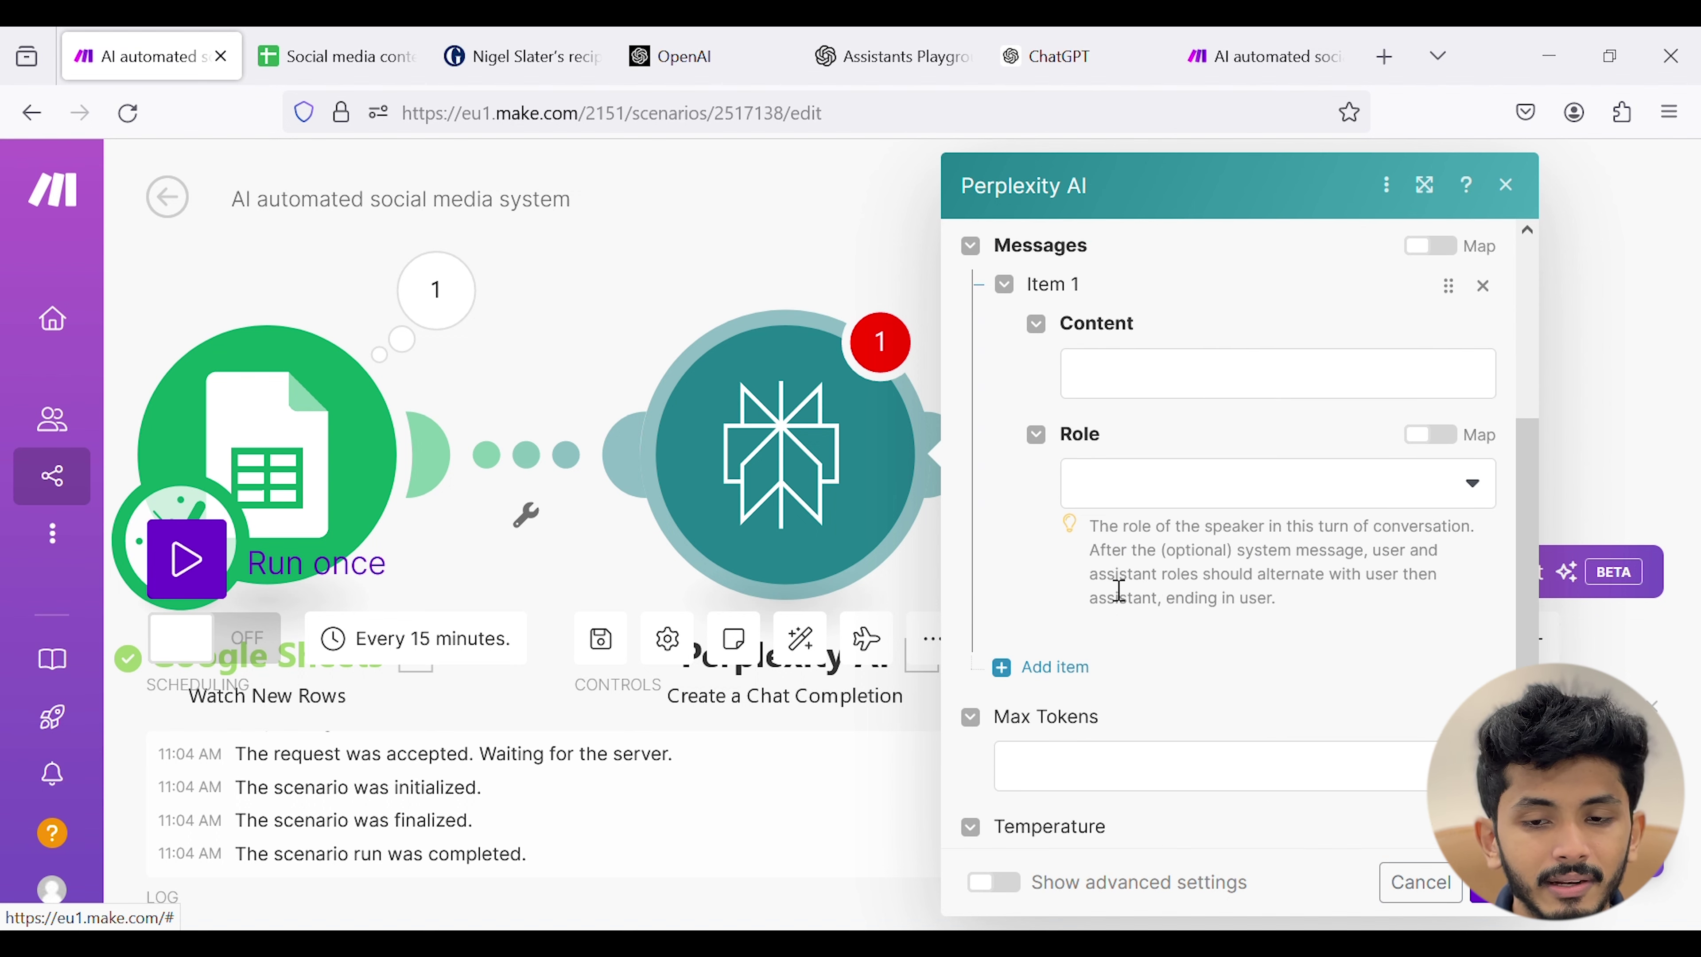
pyautogui.click(1172, 359)
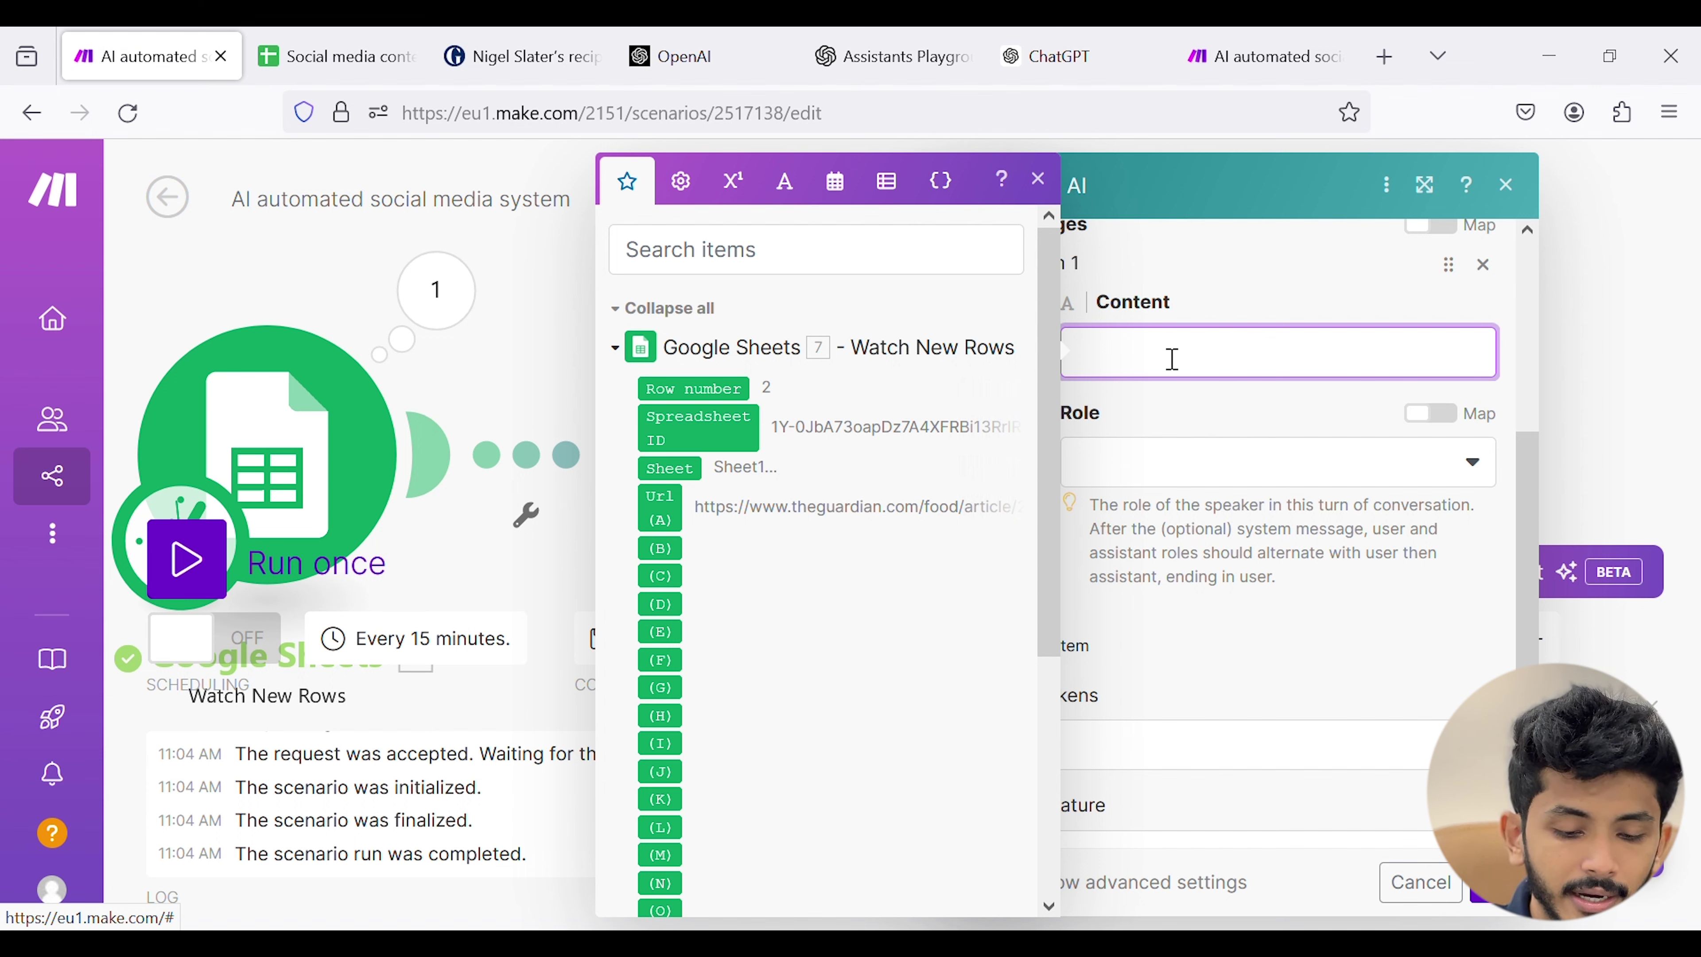
pyautogui.write('i need a summ')
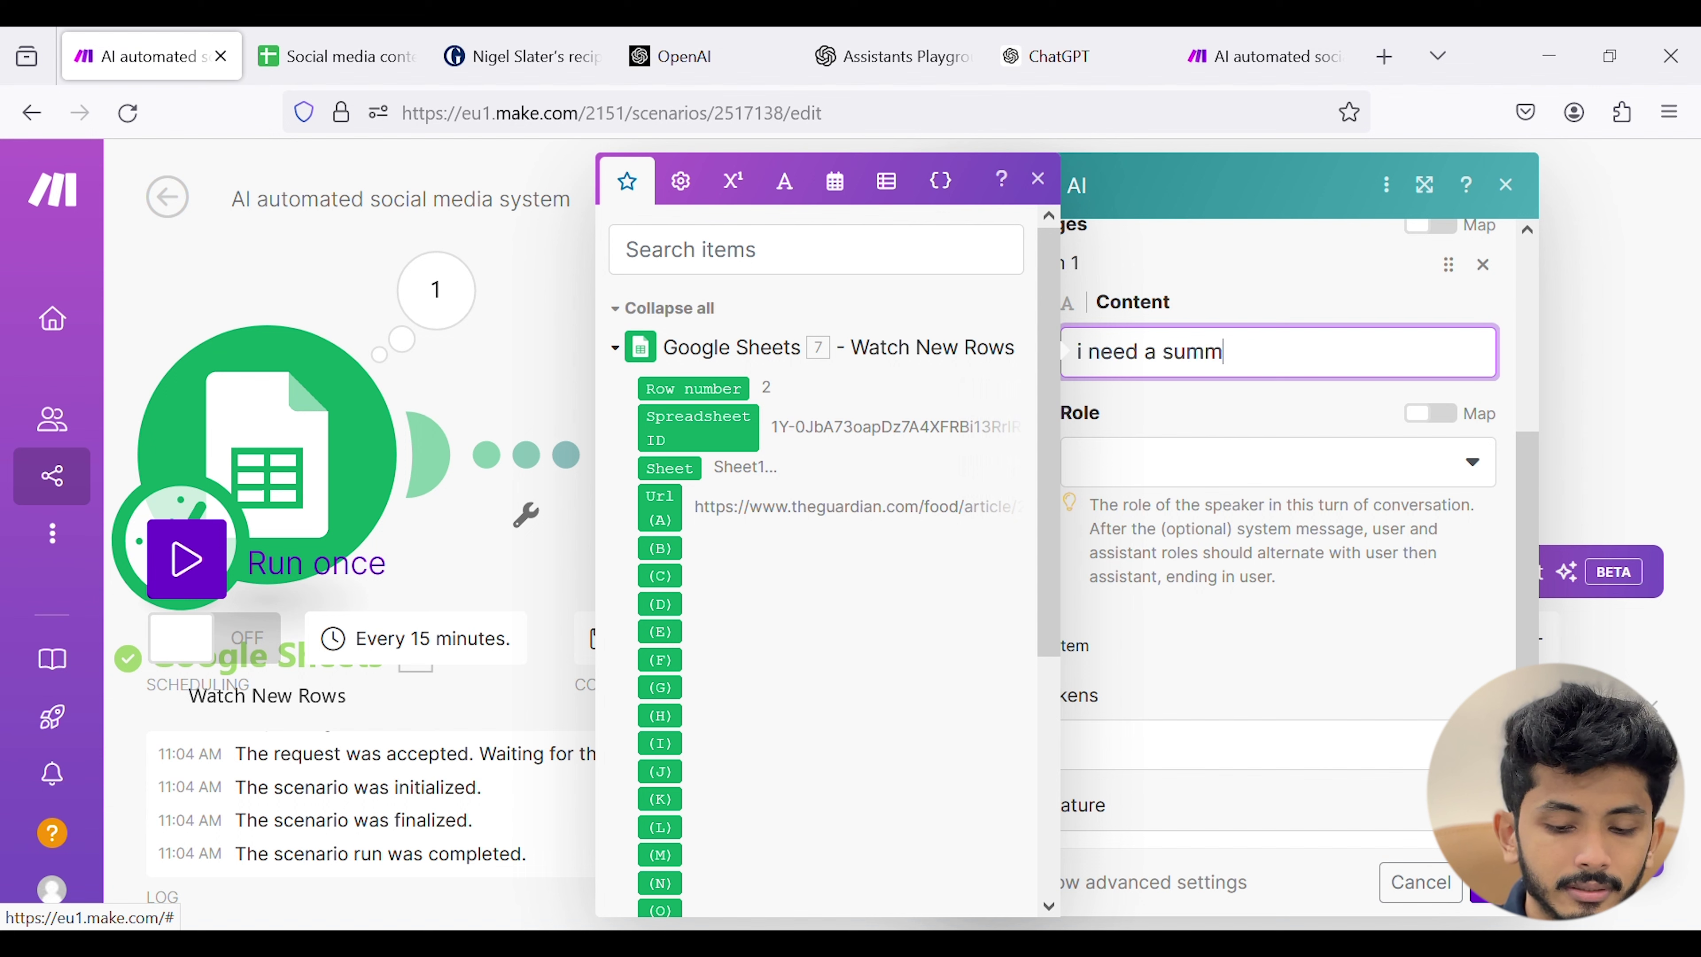
pyautogui.write('ary regarding this article:')
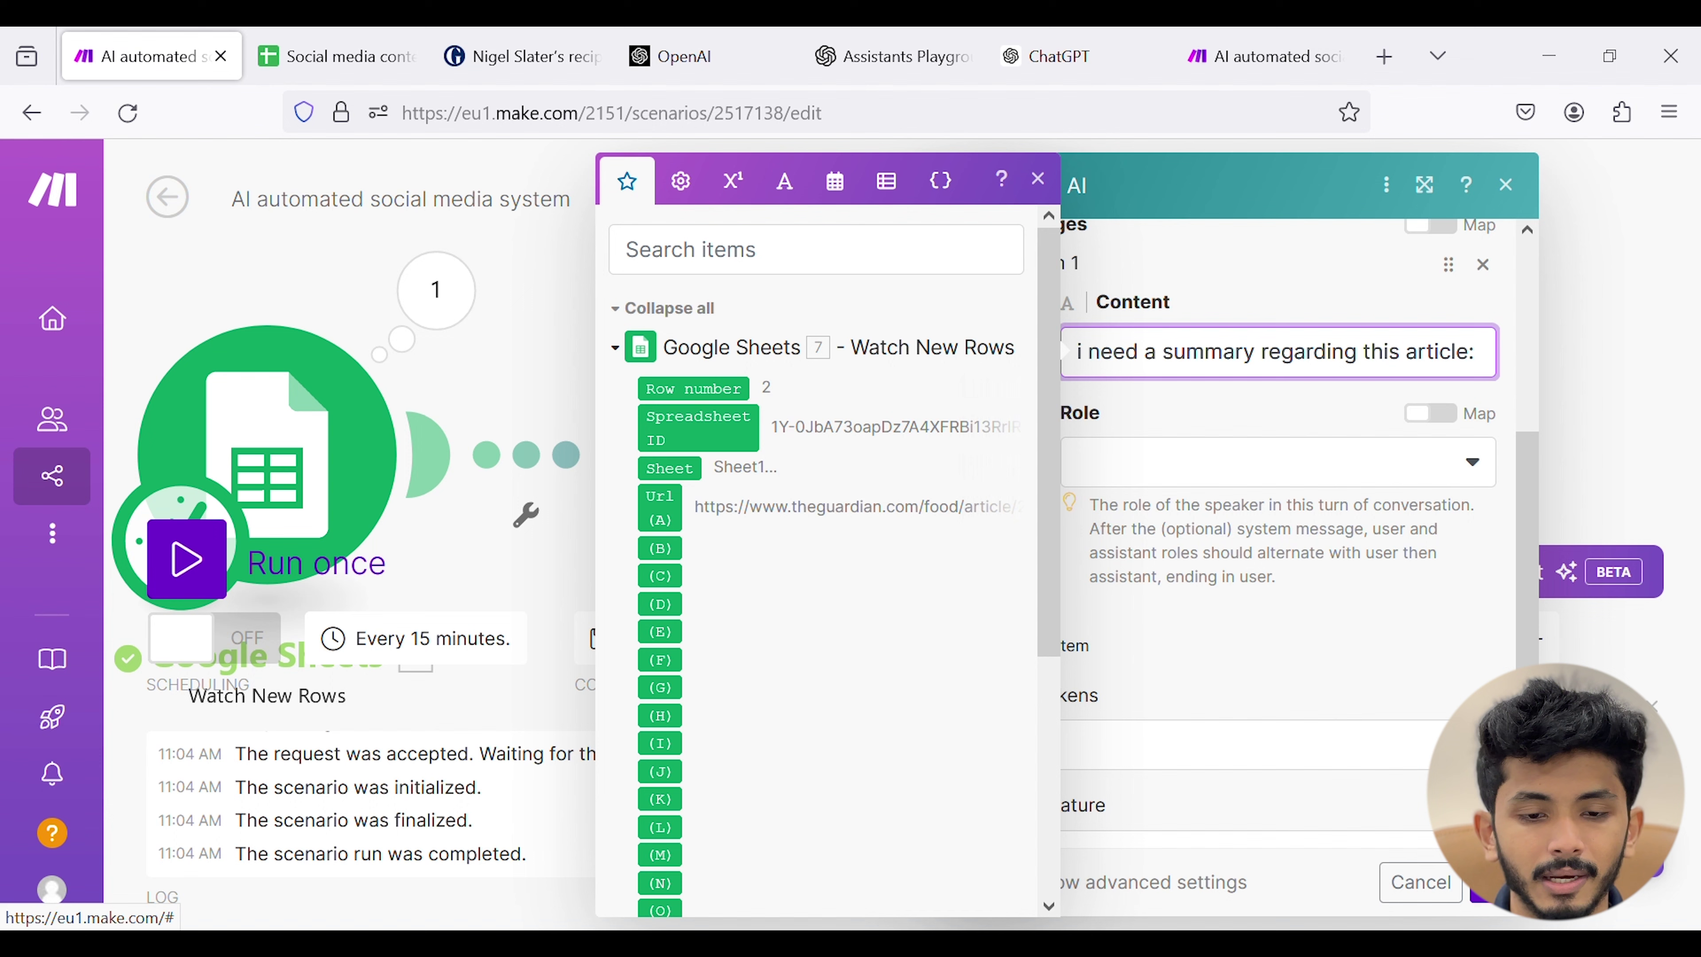
pyautogui.click(659, 507)
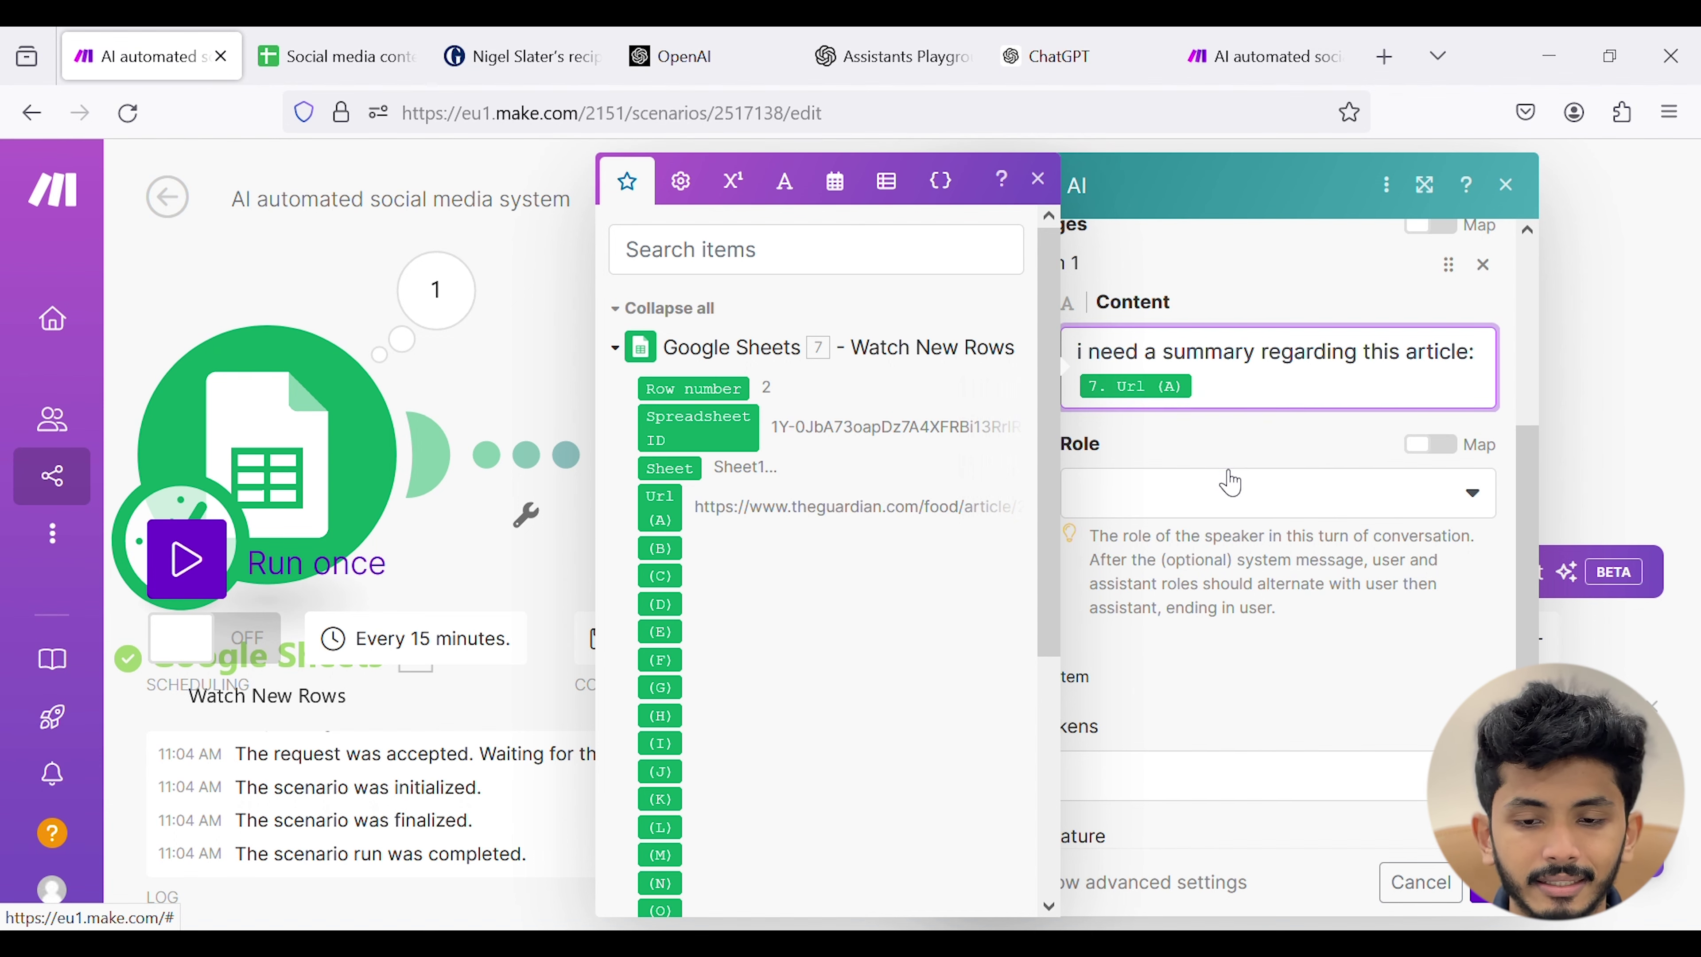
# - Set the message's role to User and save the Perplexity AI module
pyautogui.click(1226, 483)
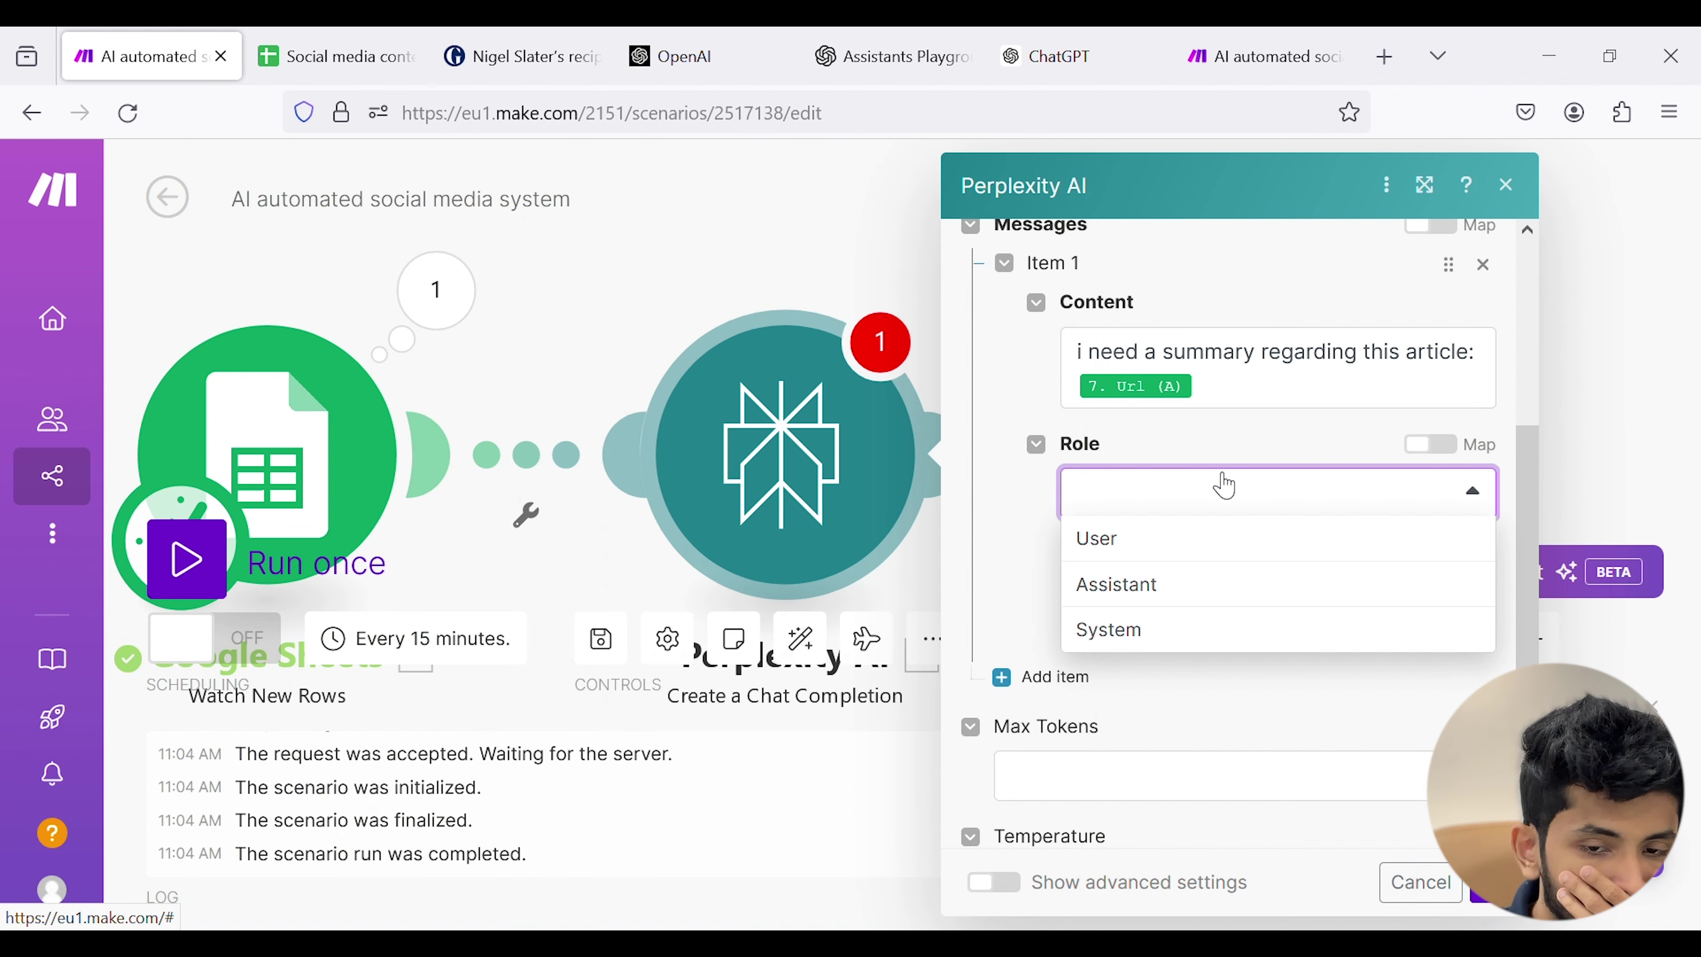
pyautogui.click(1216, 542)
pyautogui.scroll(5, 1217, 550)
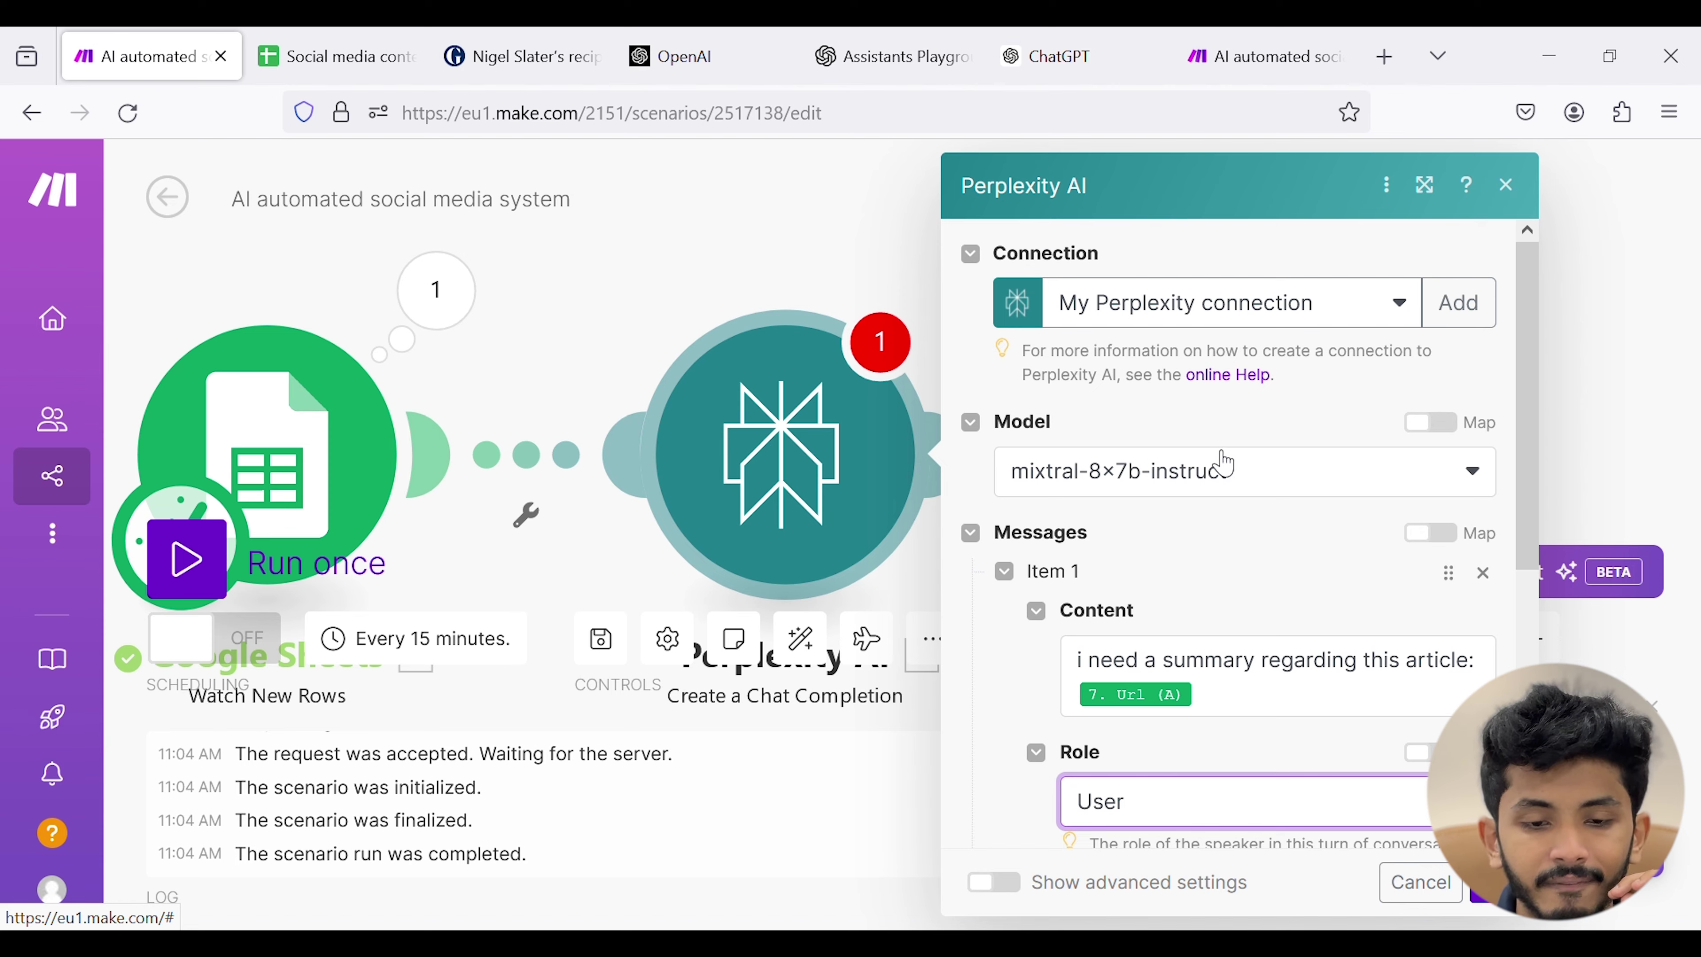
pyautogui.scroll(-6, 1219, 460)
pyautogui.click(1496, 882)
# - Run the scenario once and examine the article summary in the Perplexity AI output's first choice
pyautogui.click(201, 550)
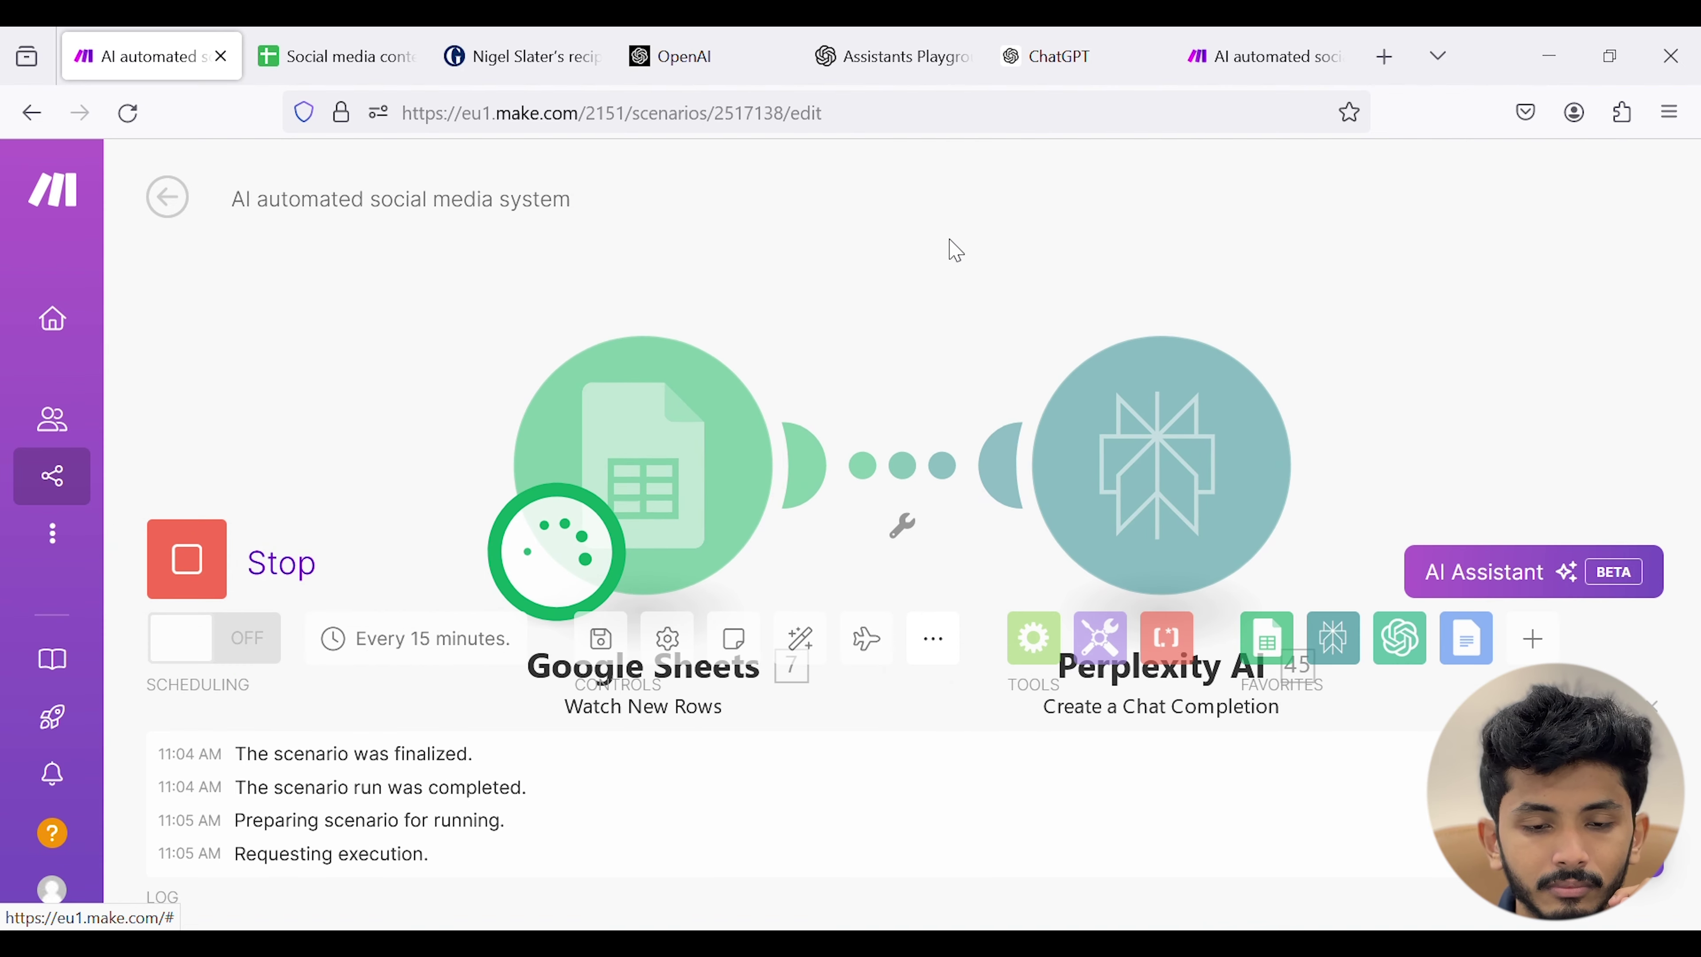
pyautogui.scroll(-2, 920, 251)
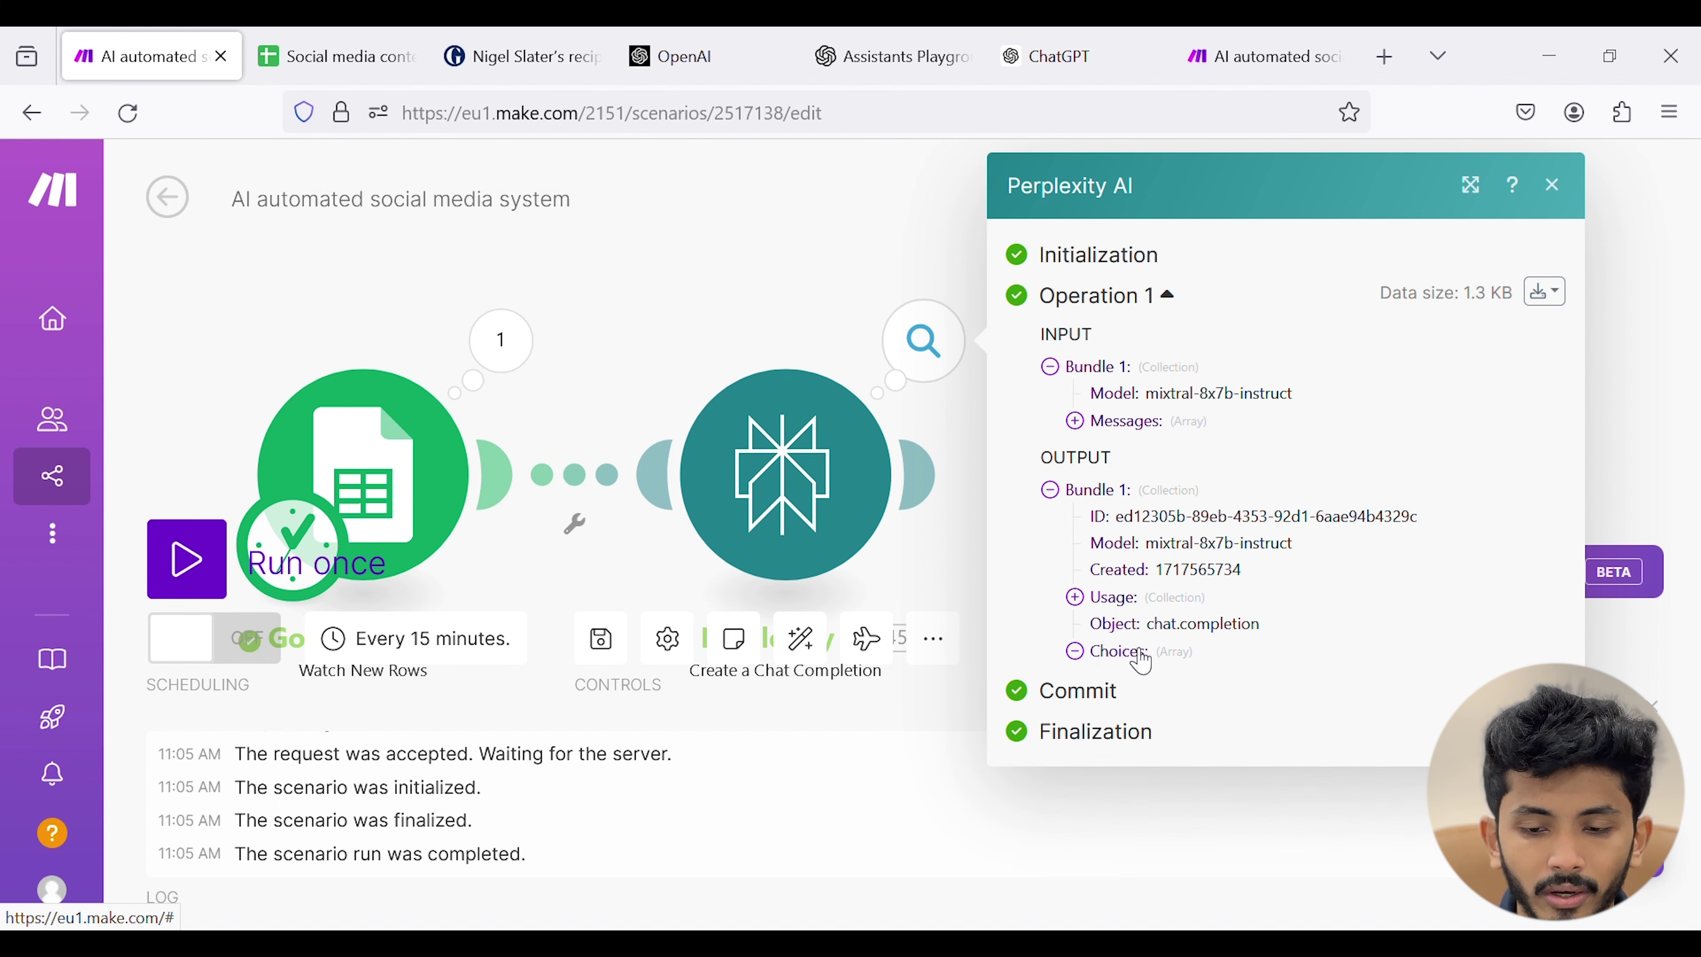
pyautogui.click(1138, 652)
pyautogui.click(1142, 680)
pyautogui.click(1202, 764)
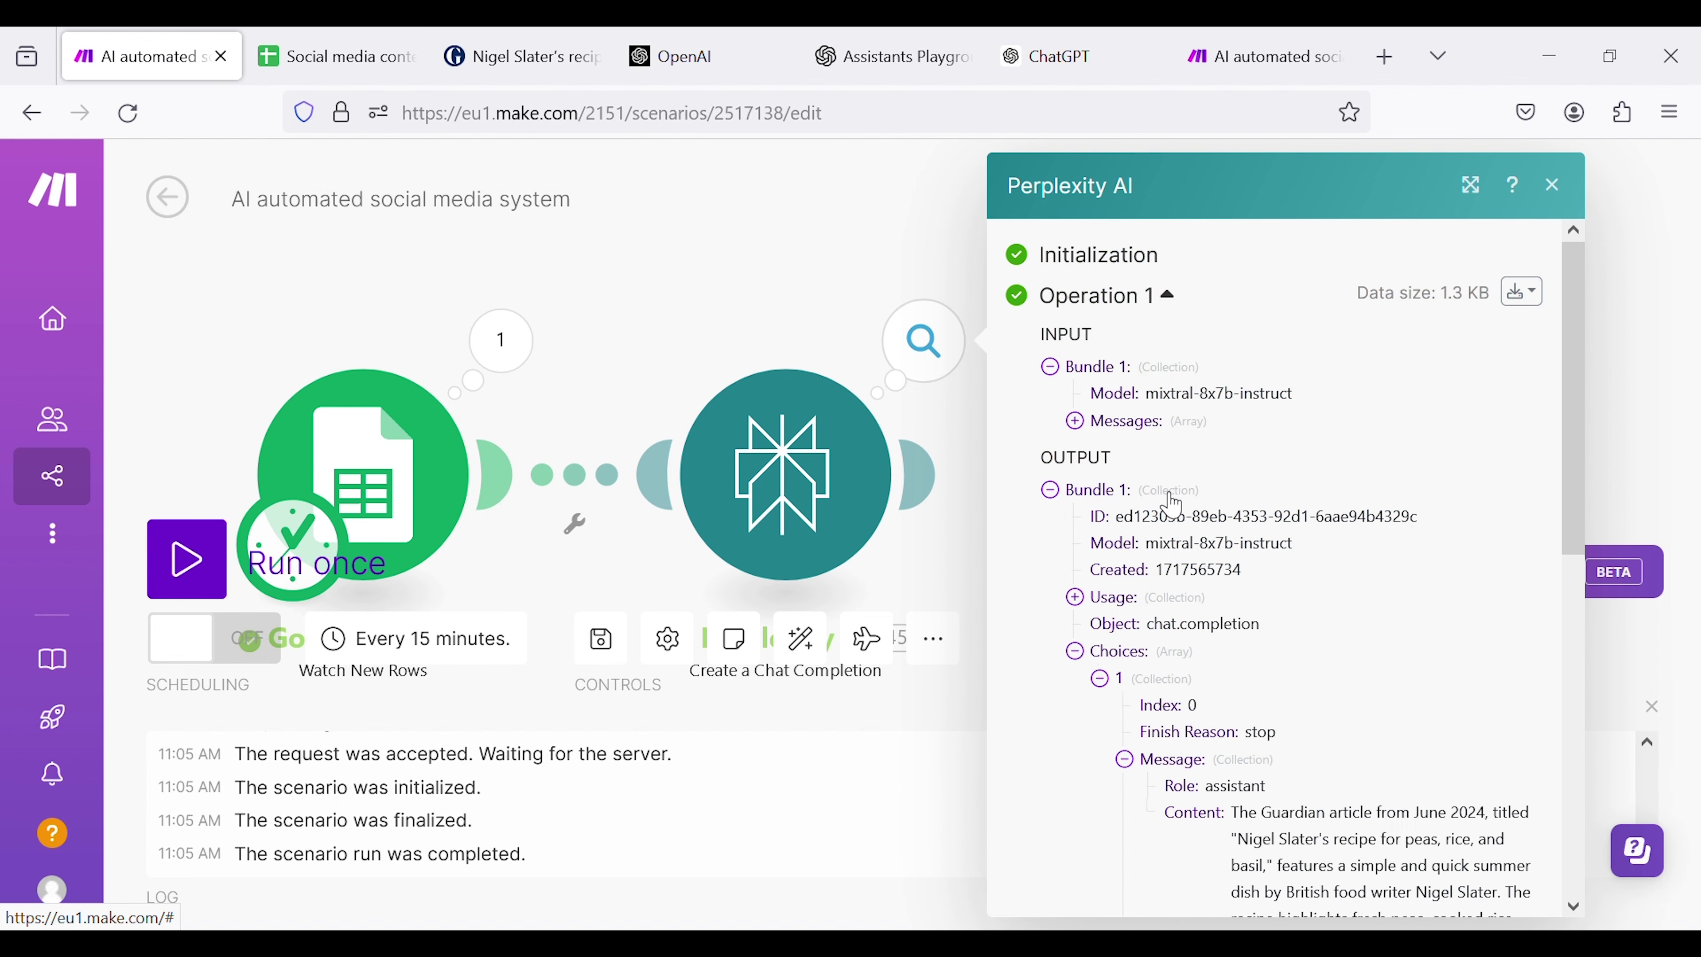
pyautogui.scroll(-6, 1159, 498)
pyautogui.scroll(2, 1164, 502)
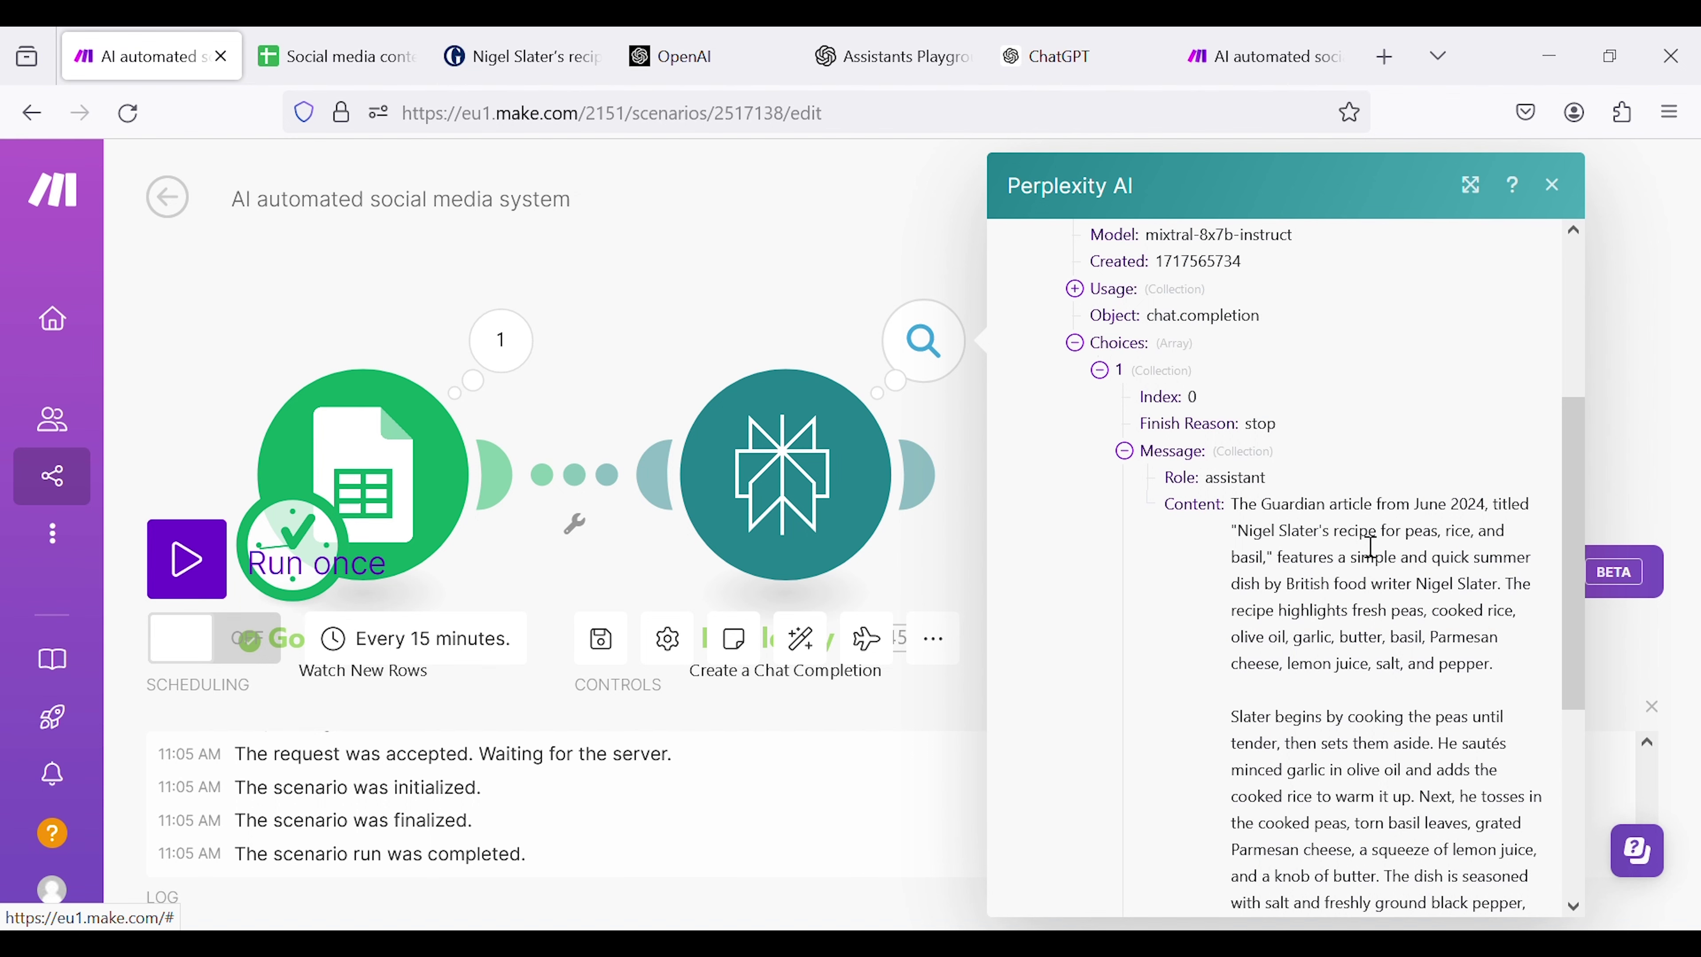
pyautogui.scroll(-5, 1370, 546)
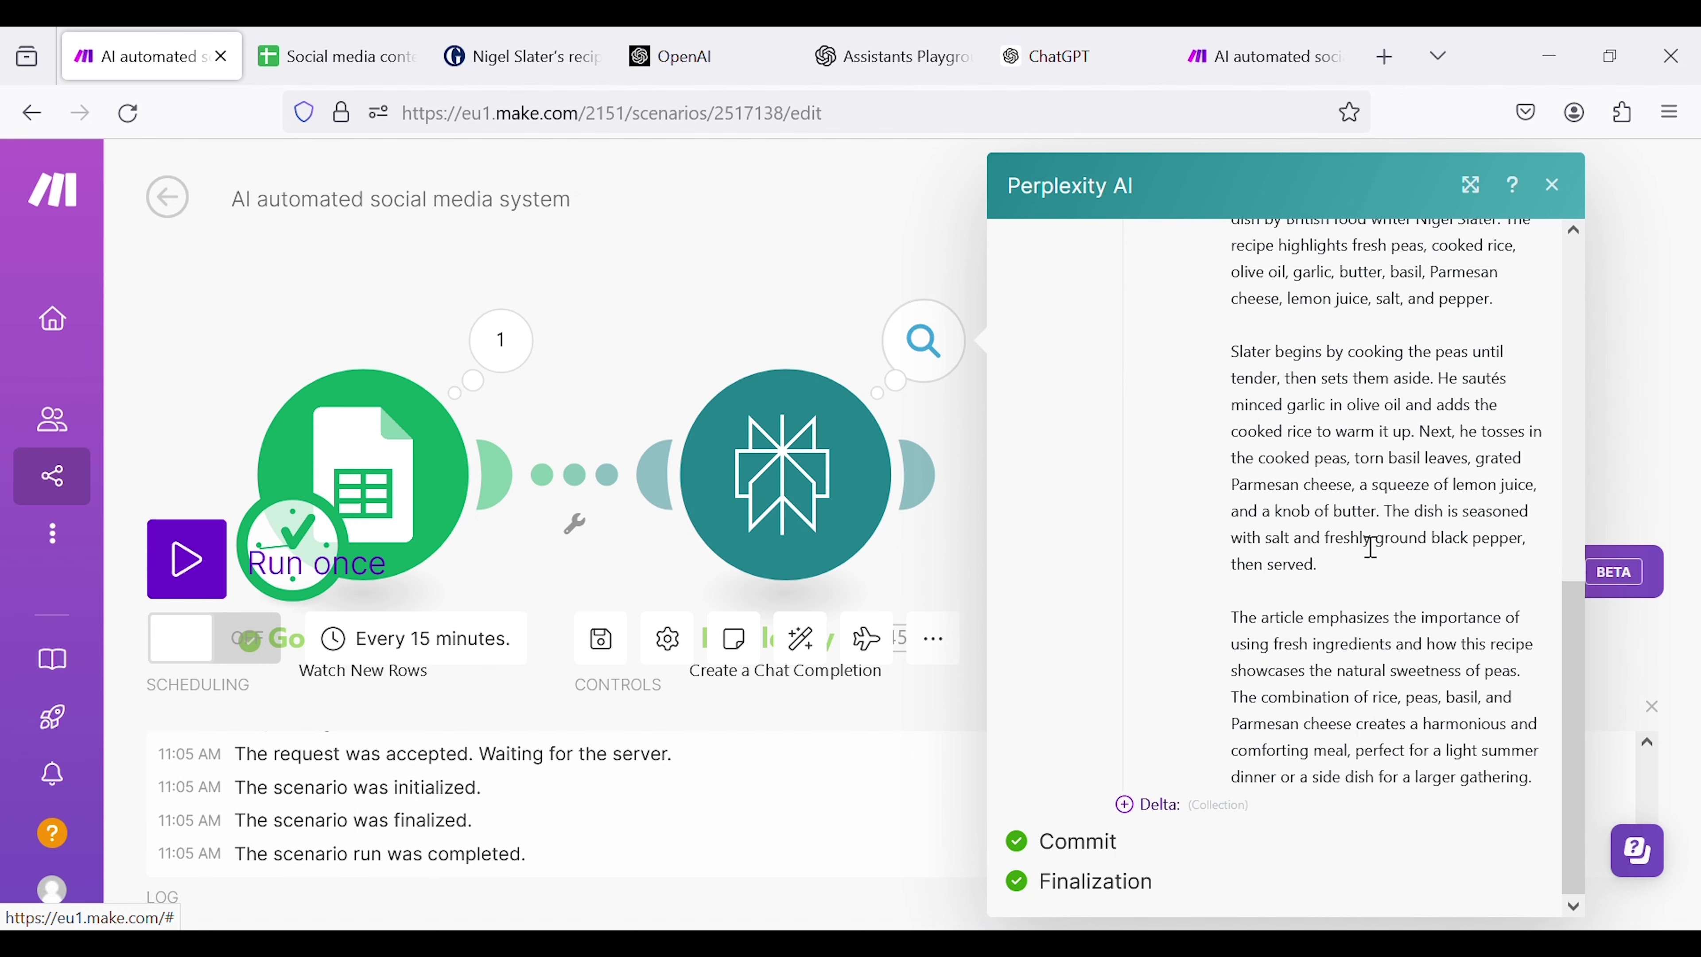
pyautogui.click(870, 270)
# - Add a Router from the flow control tools after the Perplexity AI module
pyautogui.moveTo(896, 277); pyautogui.dragTo(733, 258)
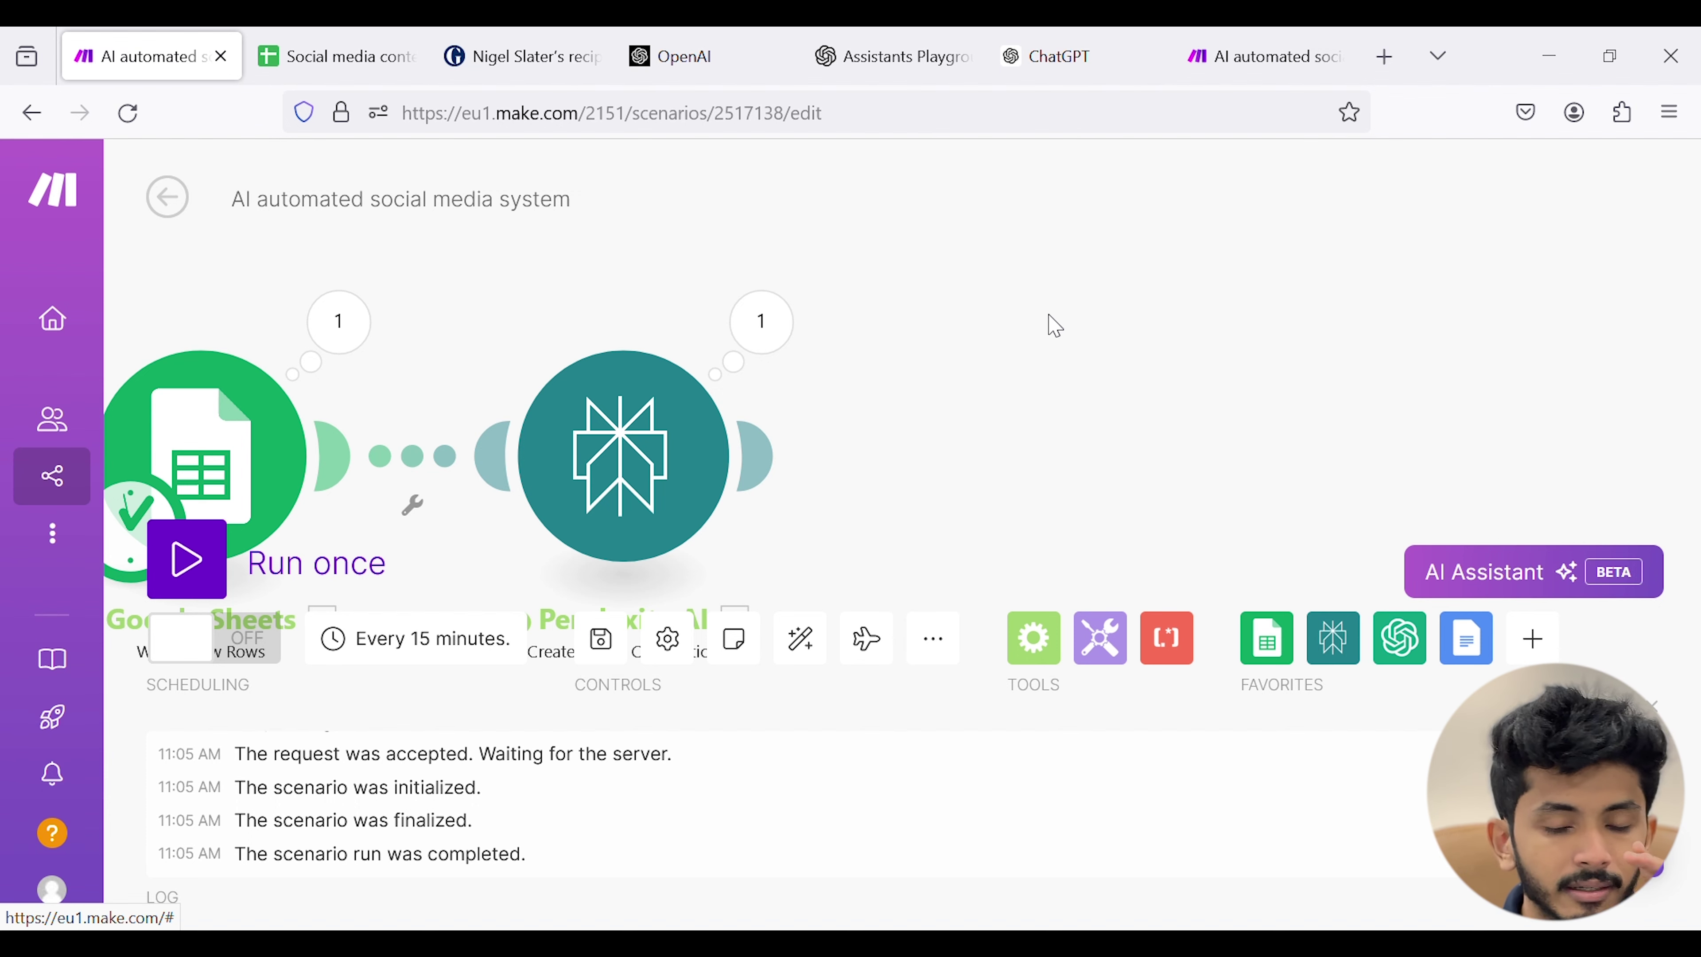
pyautogui.moveTo(1073, 339); pyautogui.dragTo(915, 389)
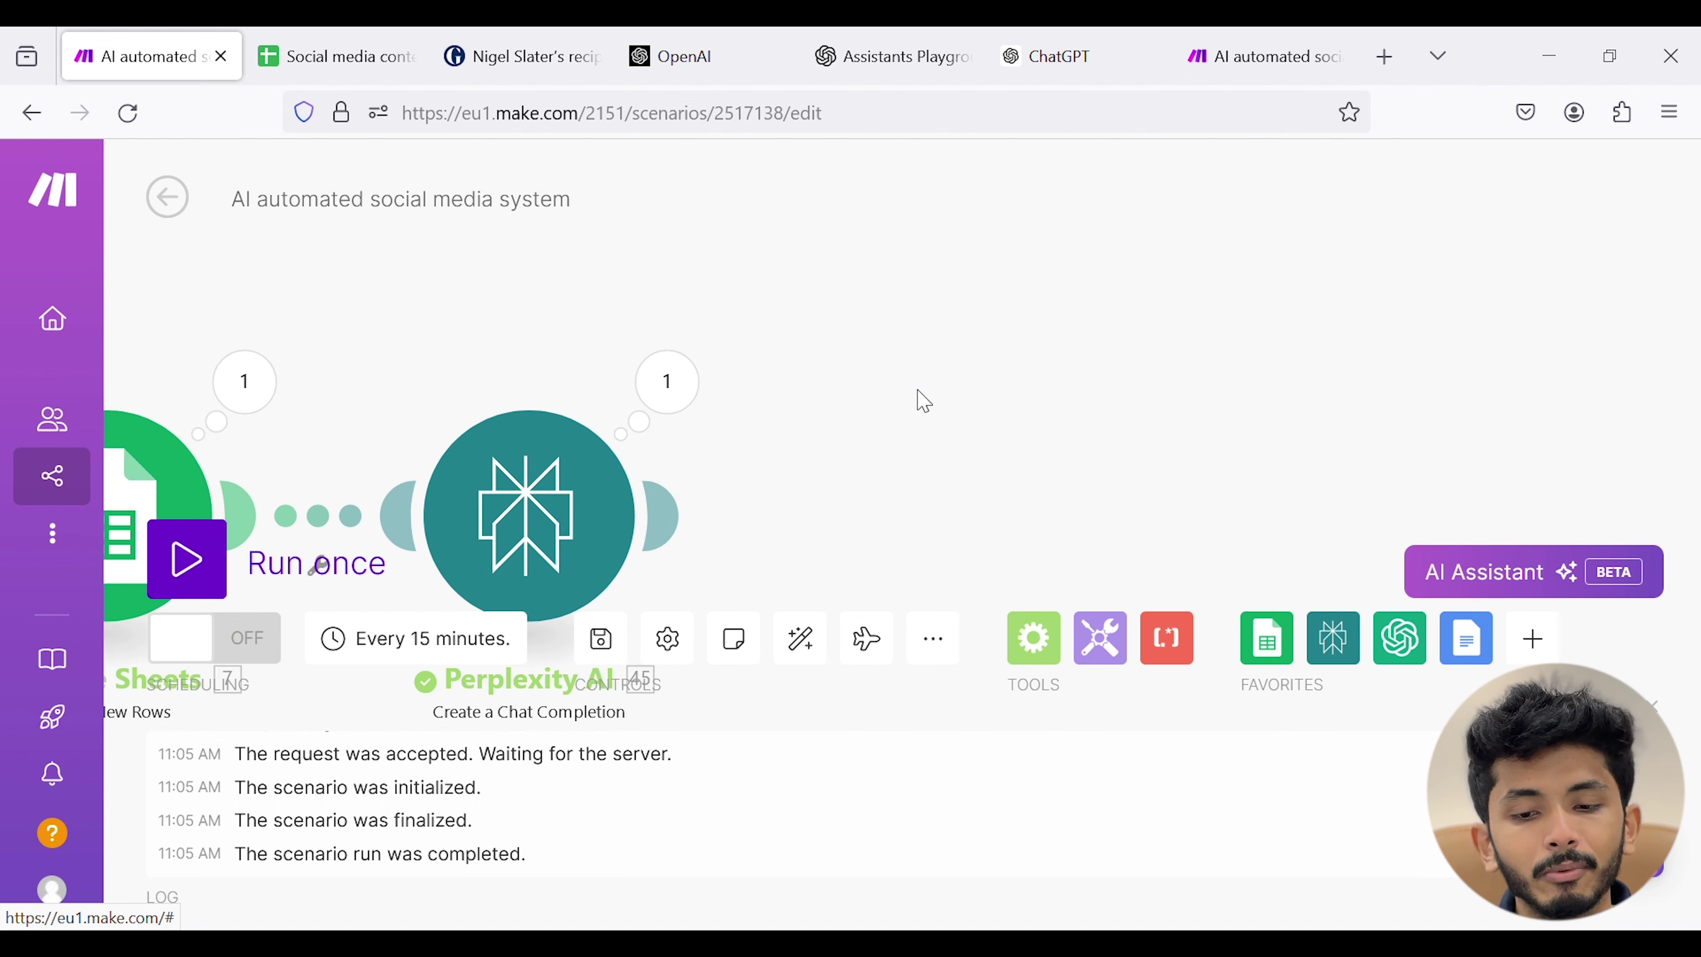
pyautogui.click(1031, 636)
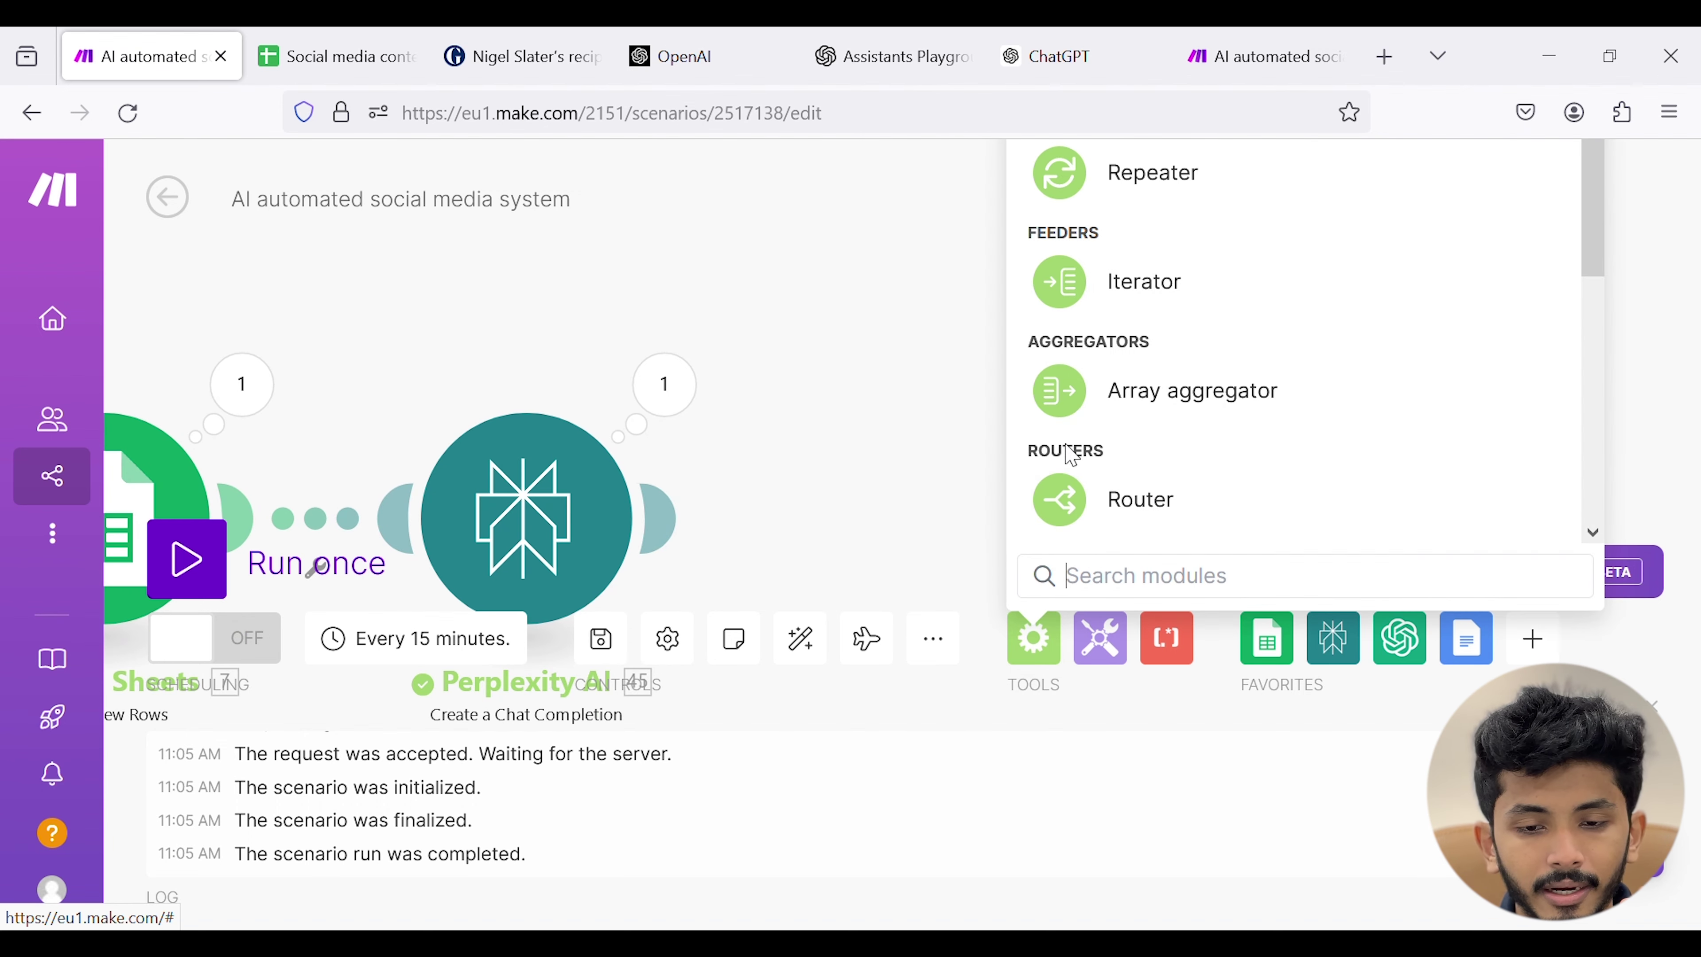
pyautogui.click(1078, 506)
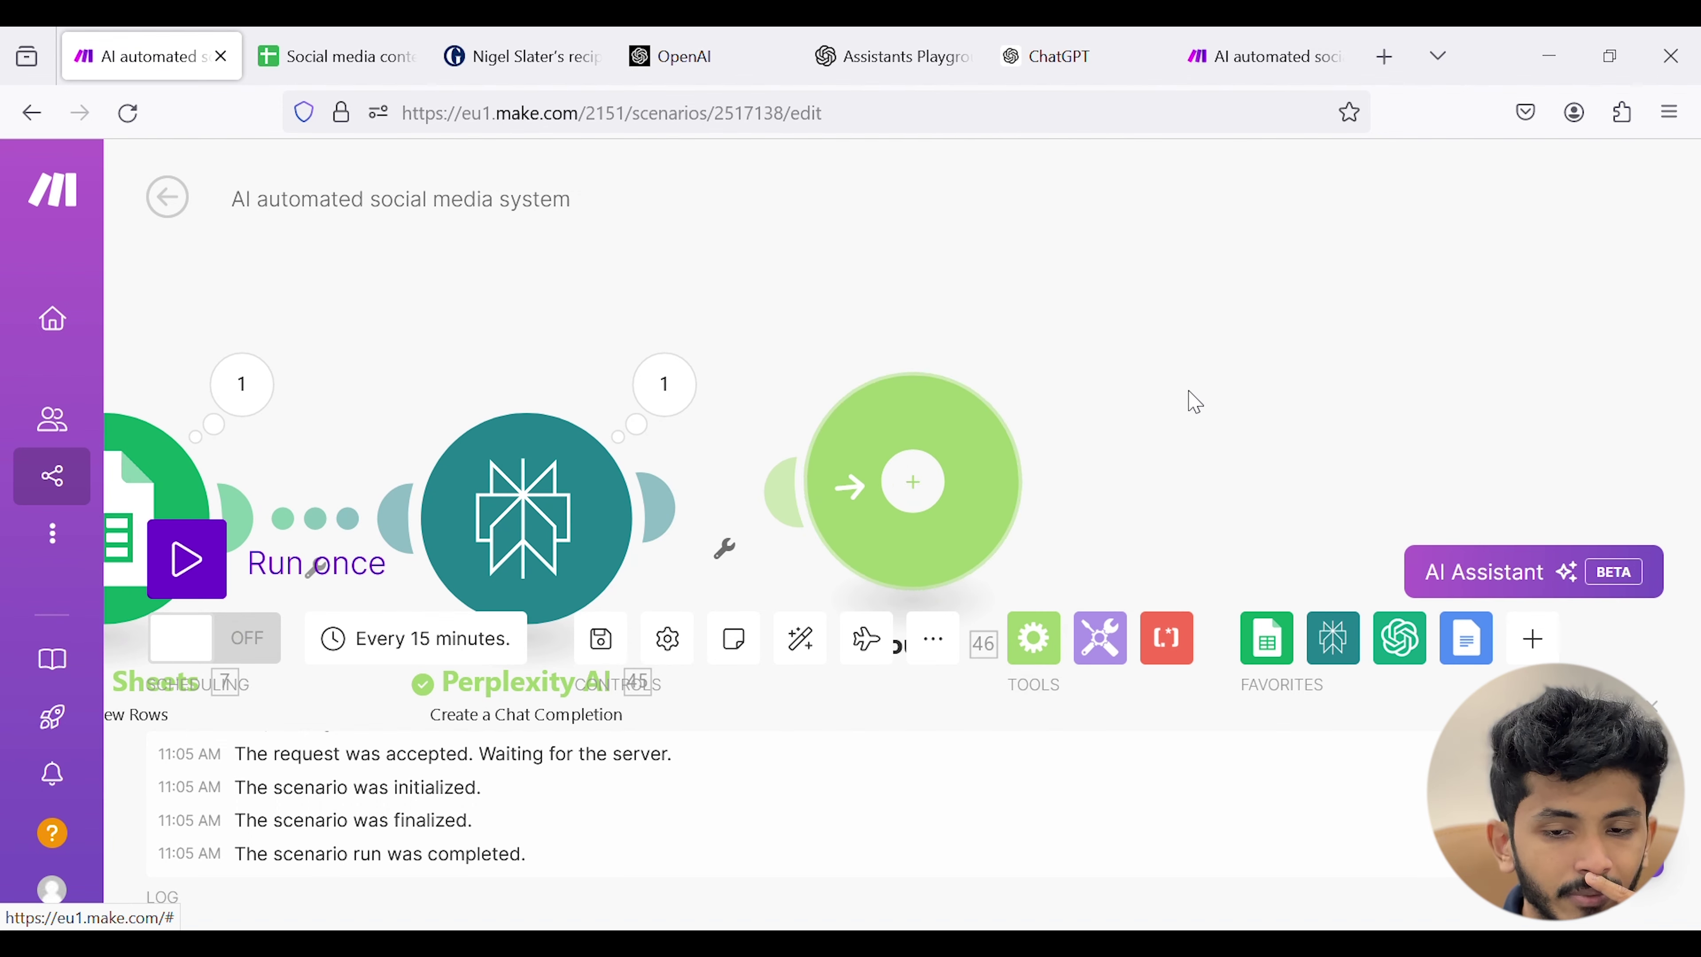
# - Add an OpenAI Message an Assistant module on a branch of the router
pyautogui.scroll(-3, 1085, 376)
pyautogui.moveTo(1129, 321); pyautogui.dragTo(1009, 326)
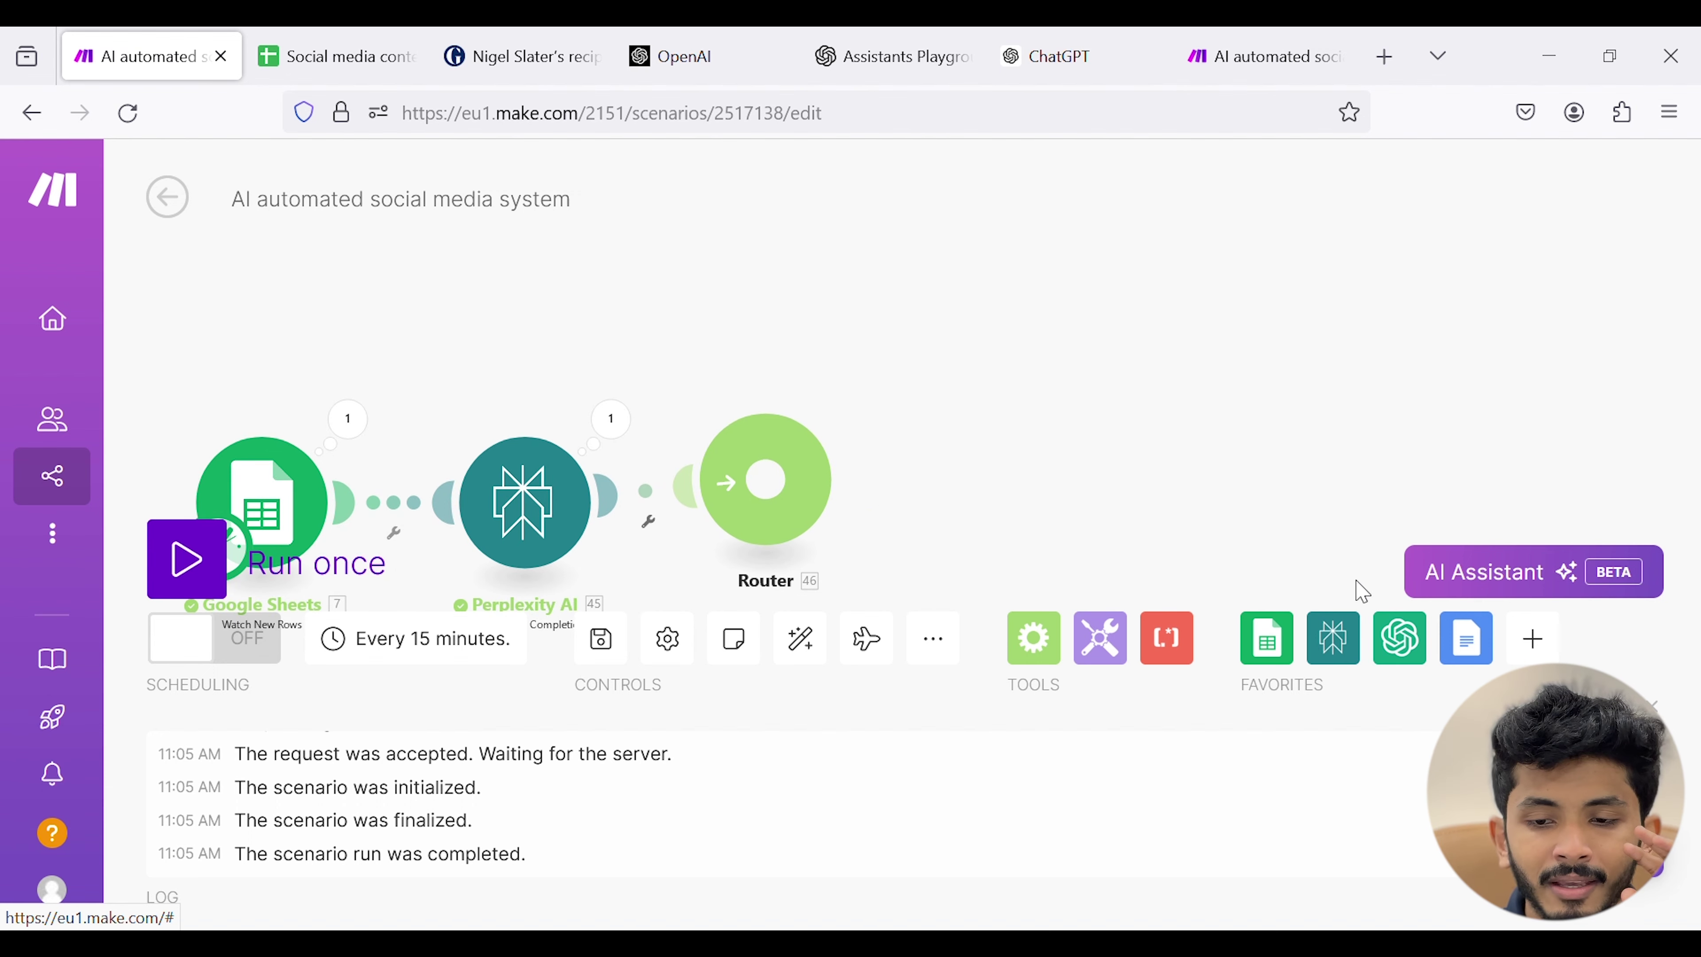
pyautogui.click(1400, 638)
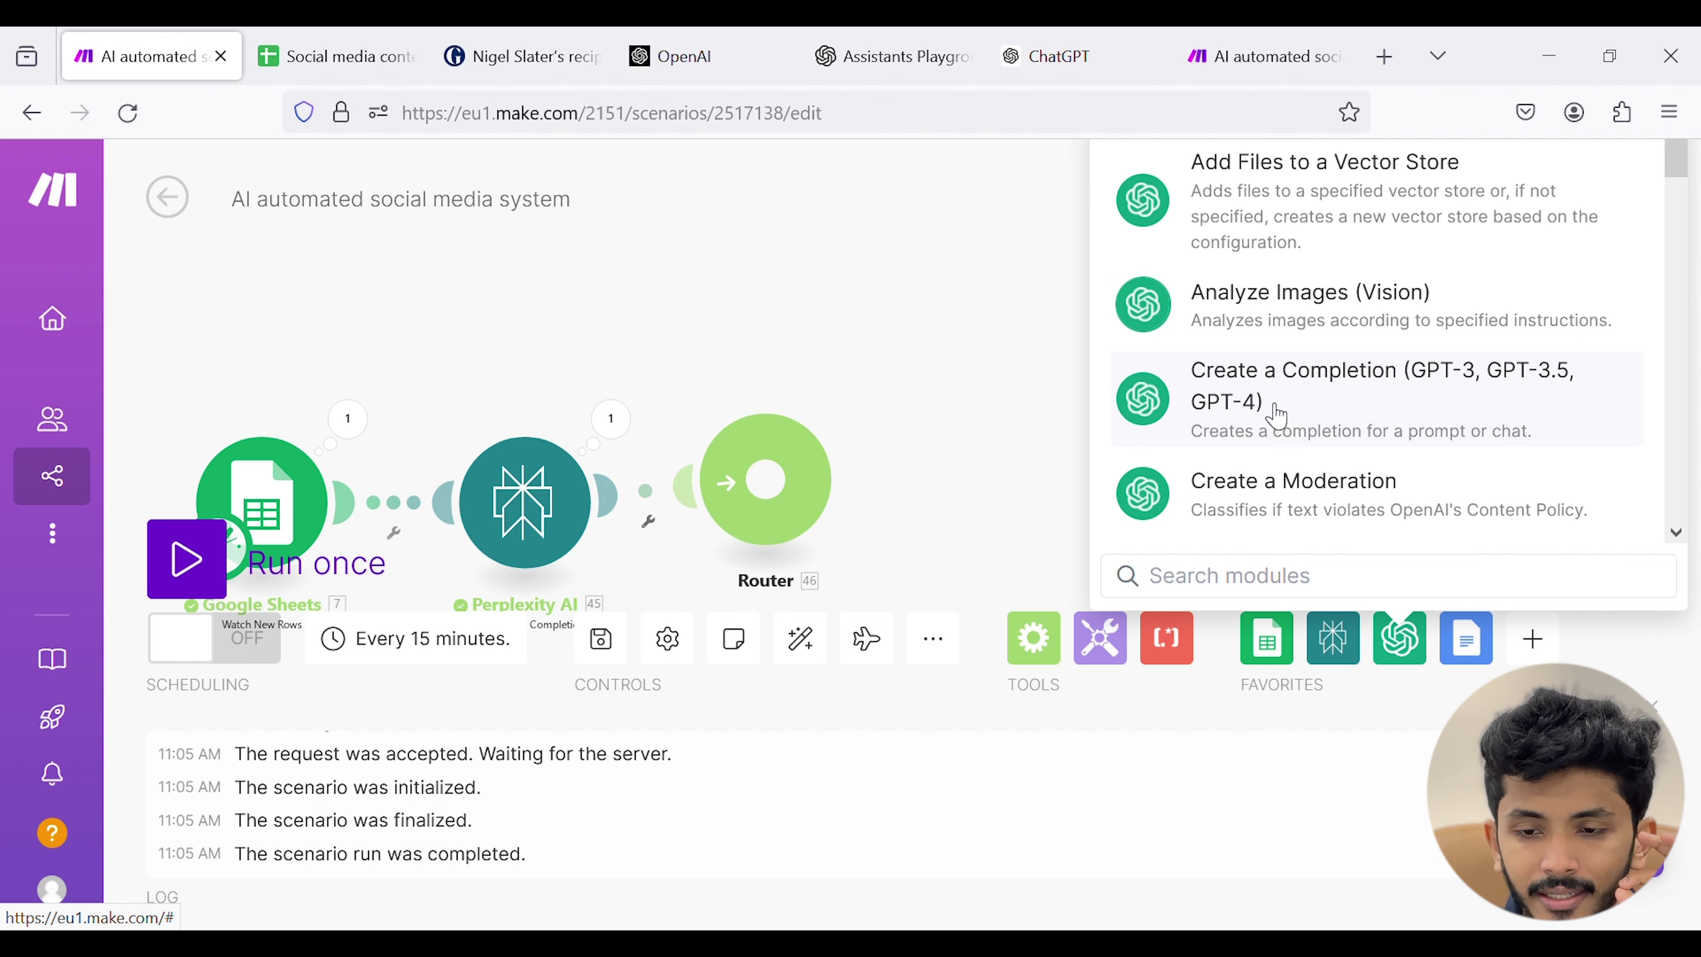
pyautogui.scroll(-8, 1323, 416)
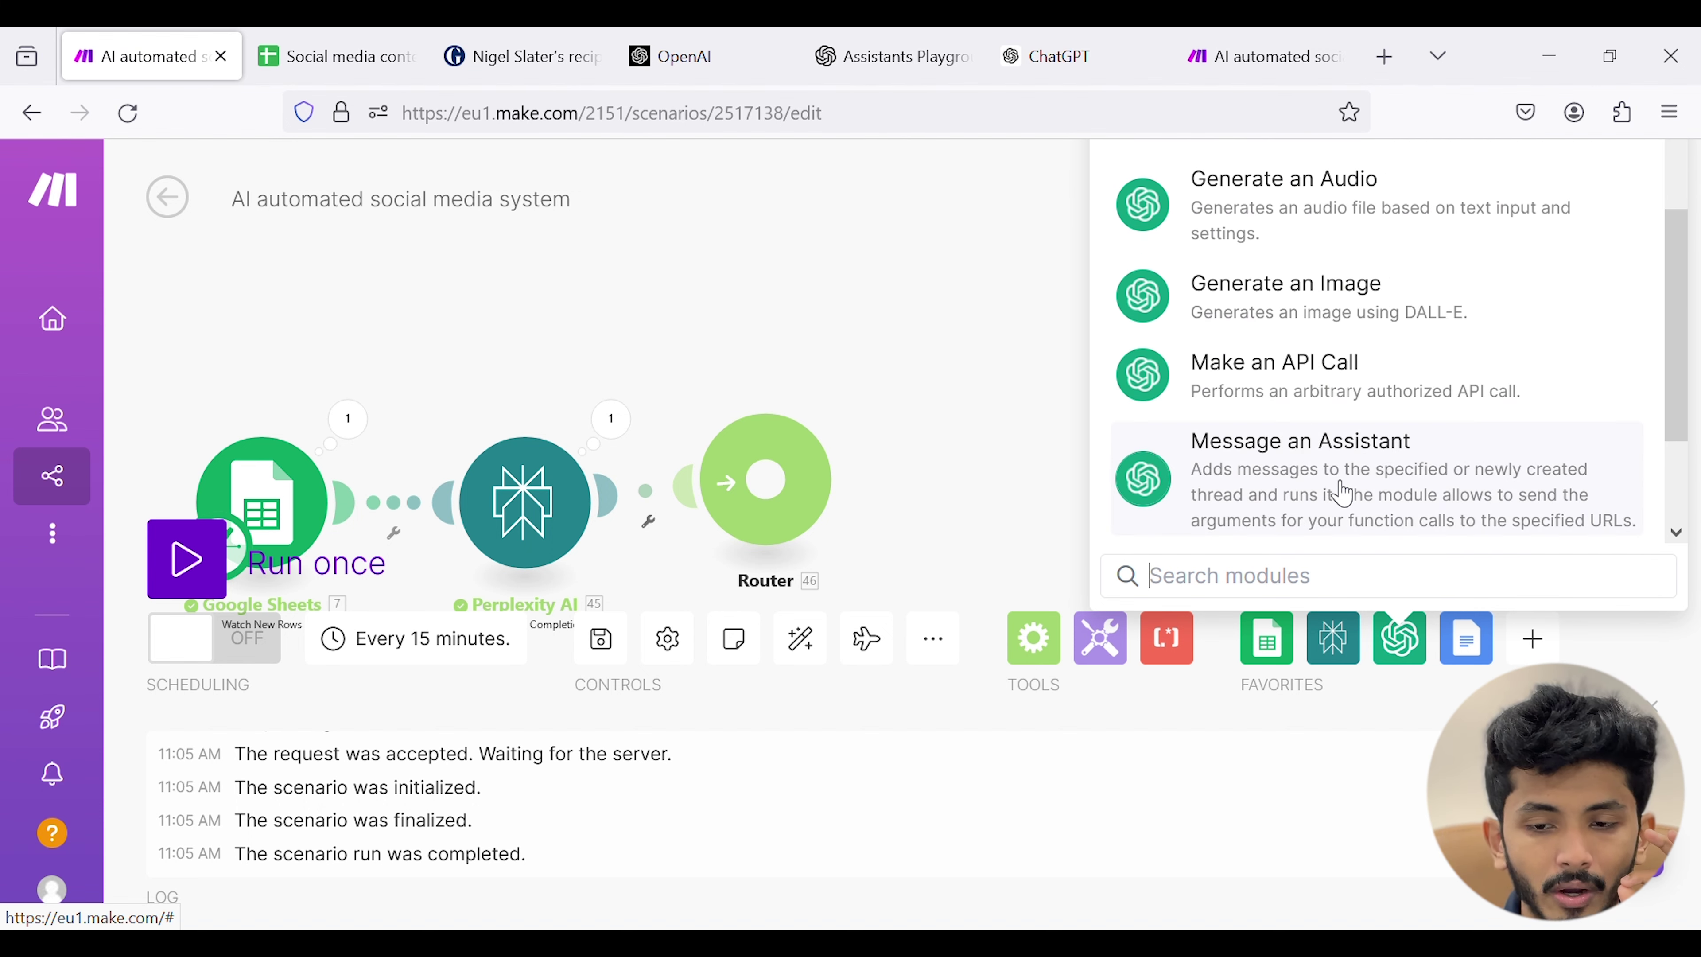
pyautogui.click(1341, 479)
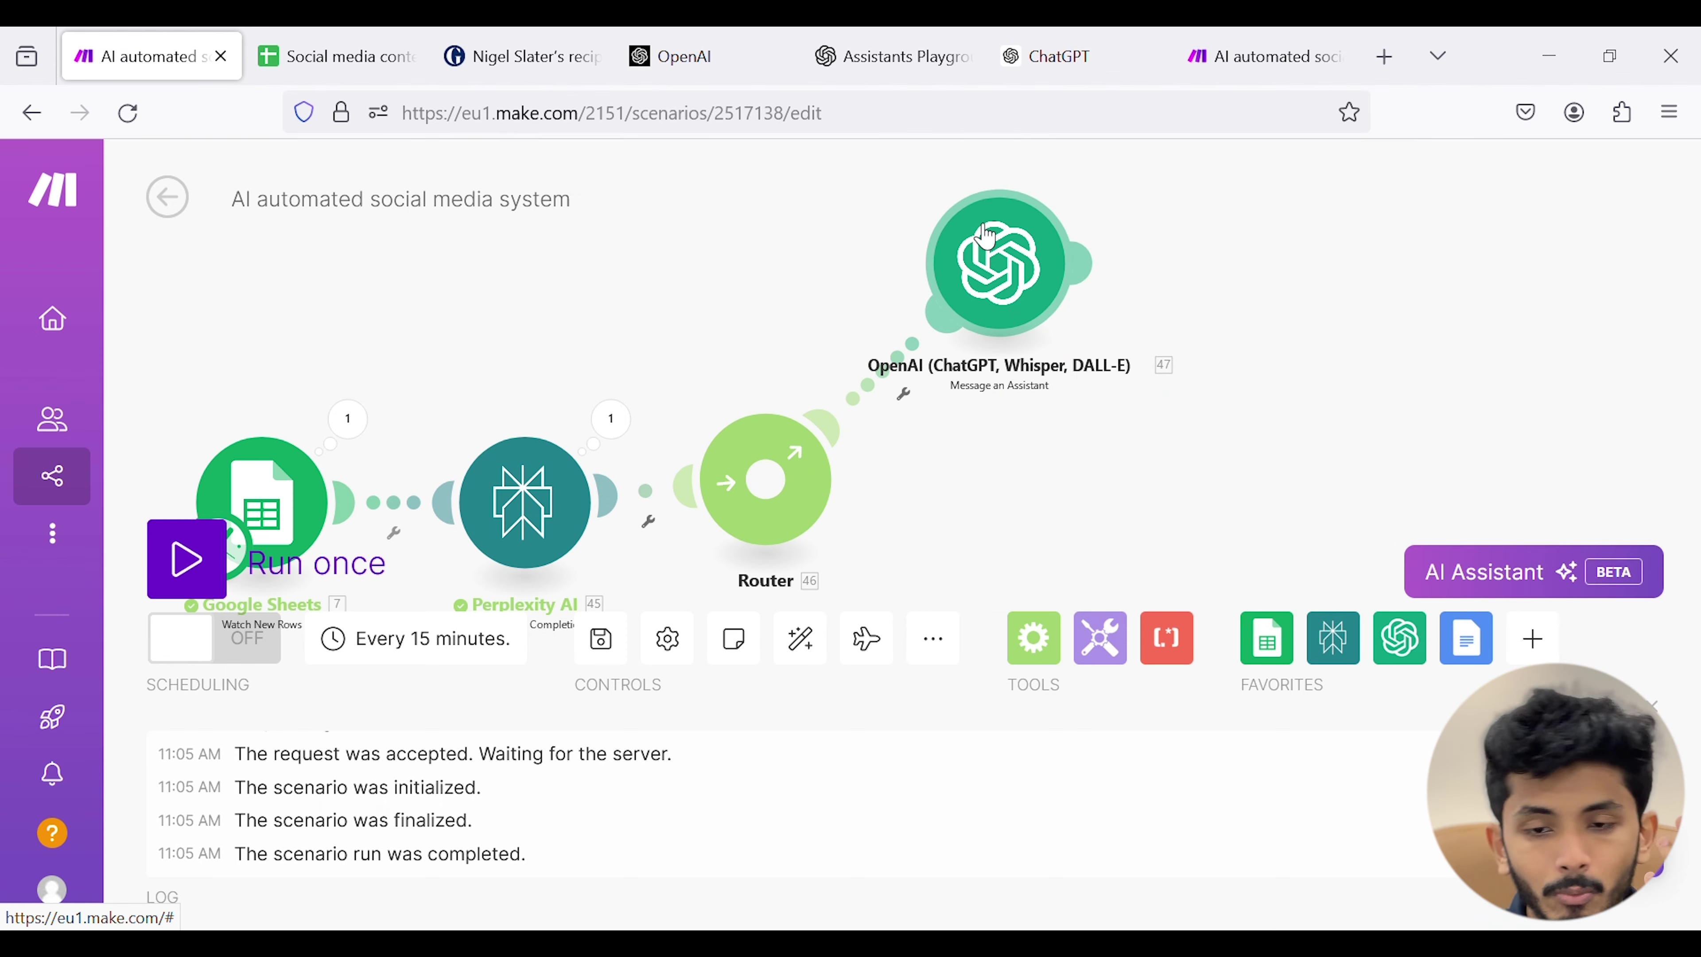
# - Open the OpenAI module's settings and choose Linkedin Bot (gpt-4-turbo) as its assistant
pyautogui.click(1015, 261)
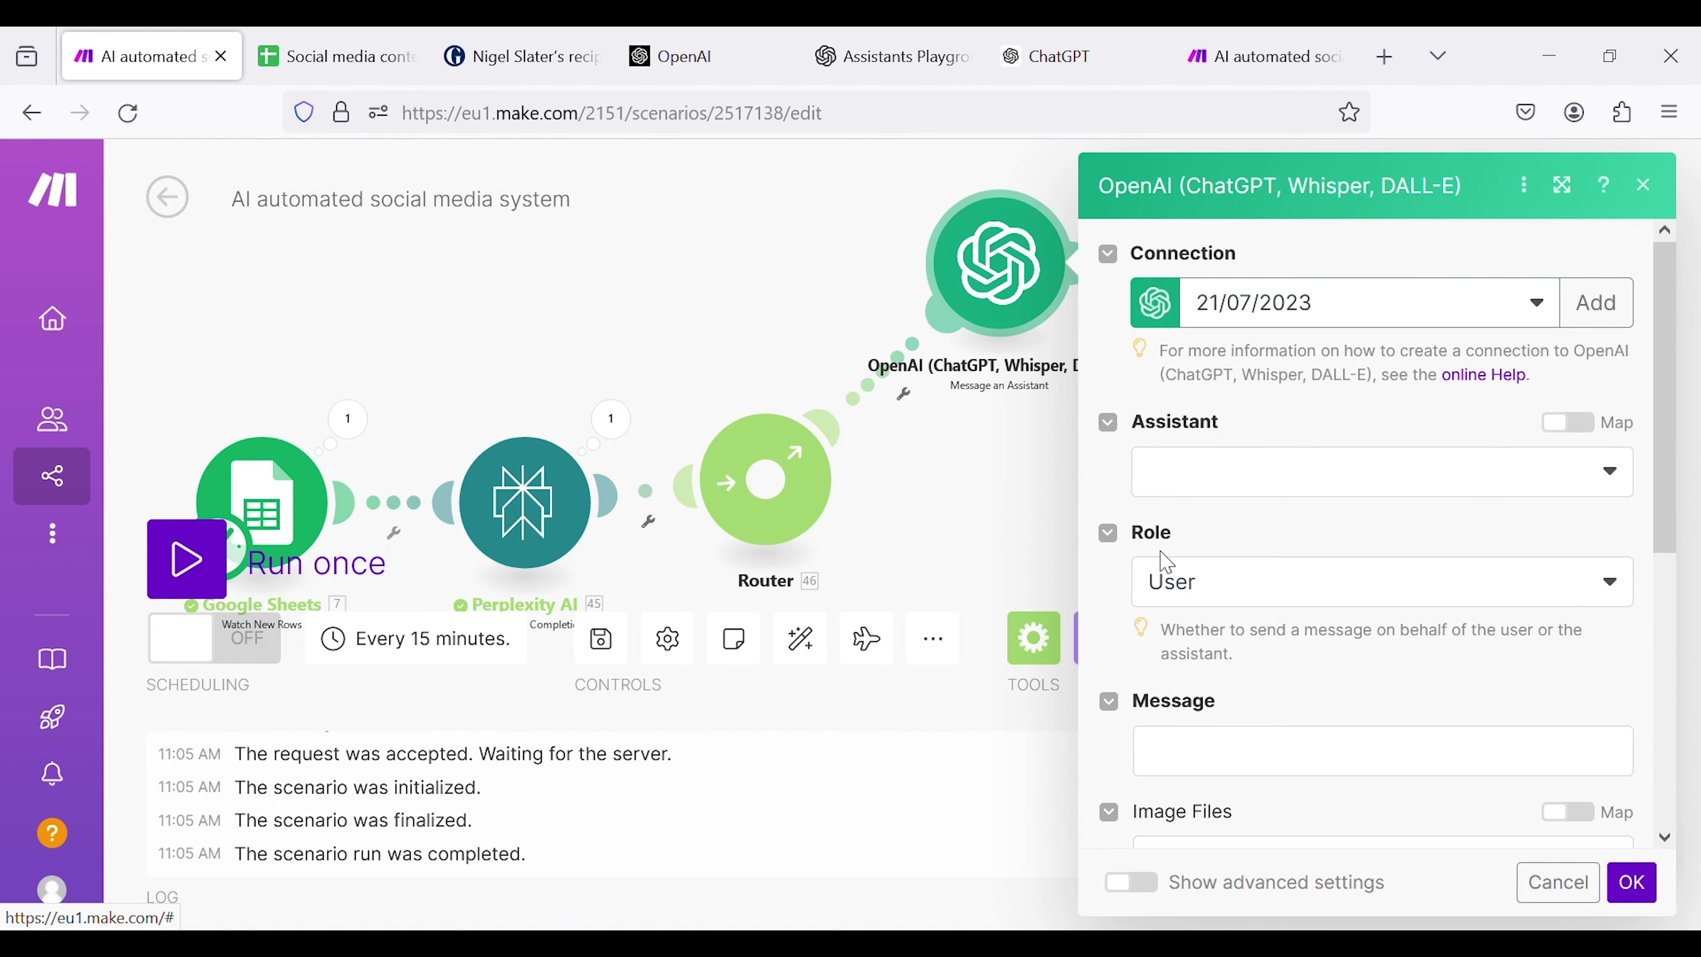
pyautogui.scroll(-2, 1304, 599)
pyautogui.scroll(2, 1210, 434)
pyautogui.click(1205, 480)
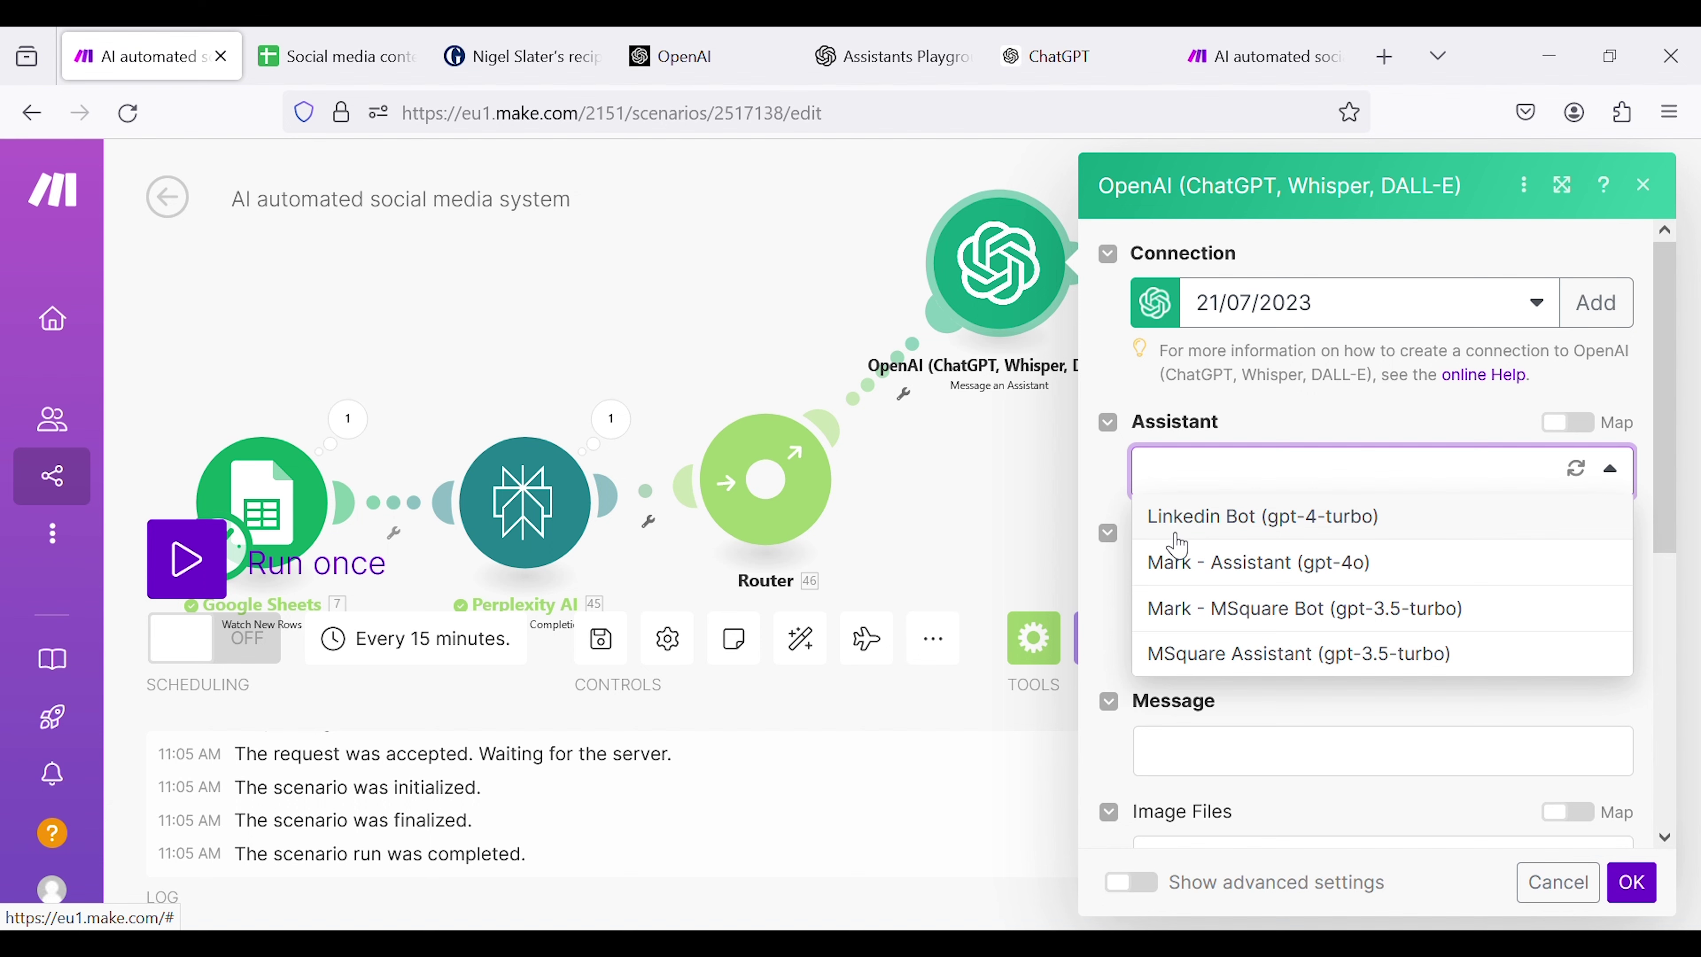
pyautogui.click(1256, 537)
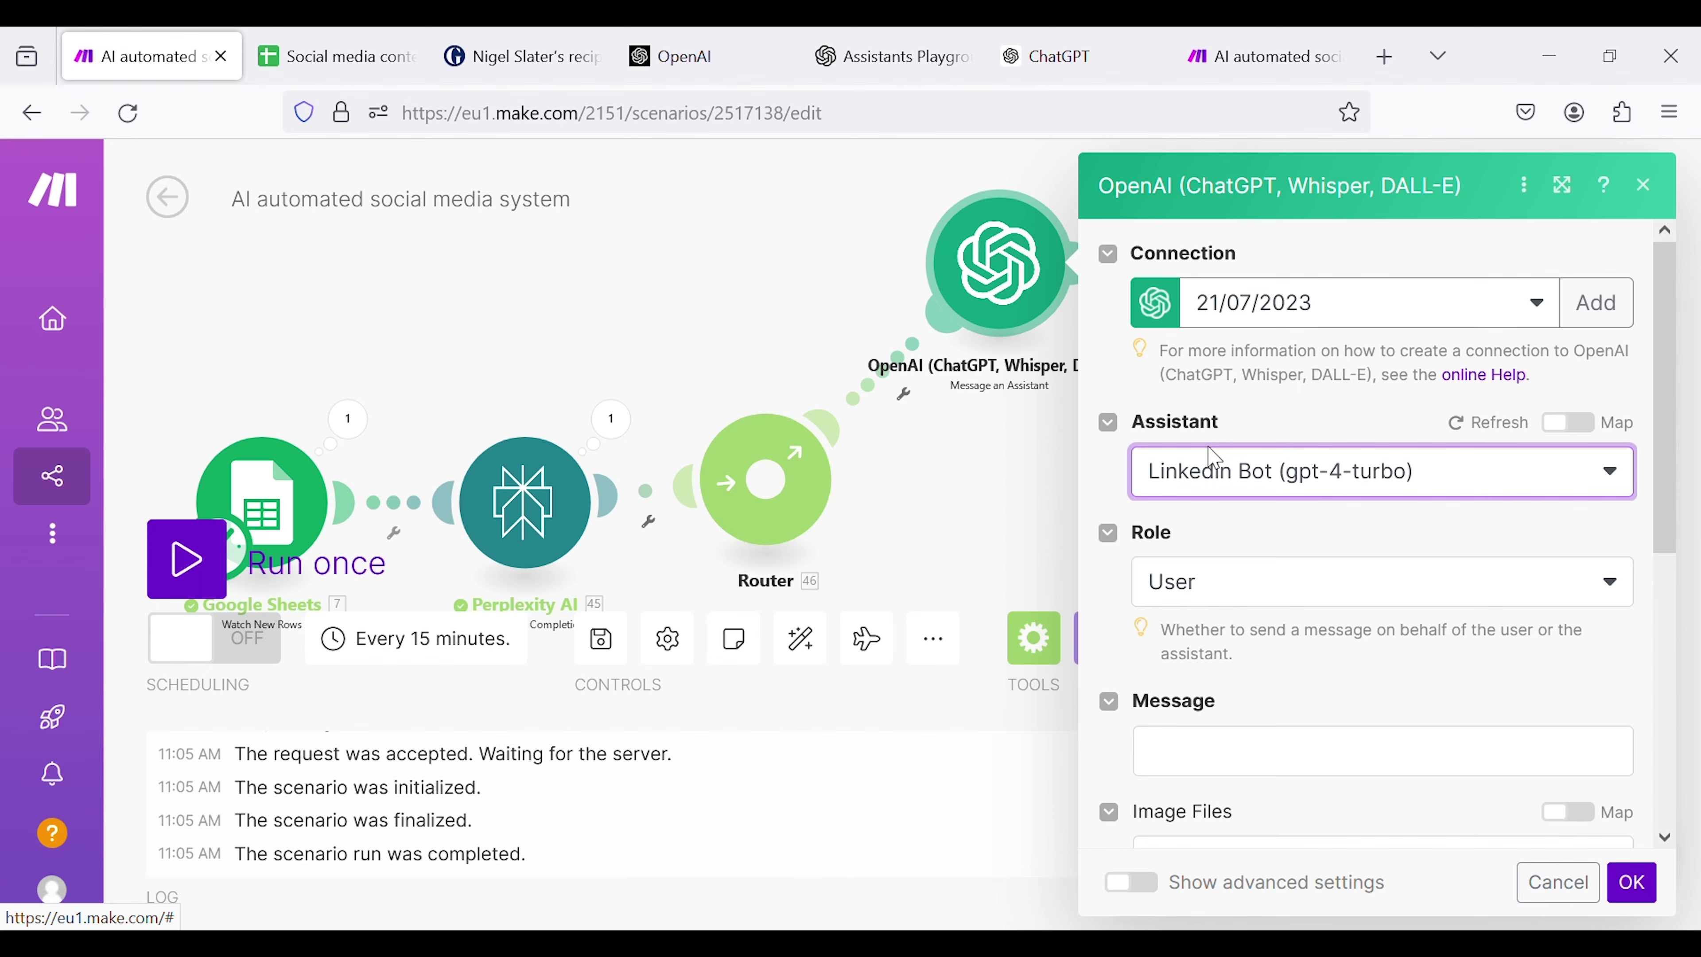
# - Switch to the OpenAI website and look over its home page
pyautogui.click(696, 57)
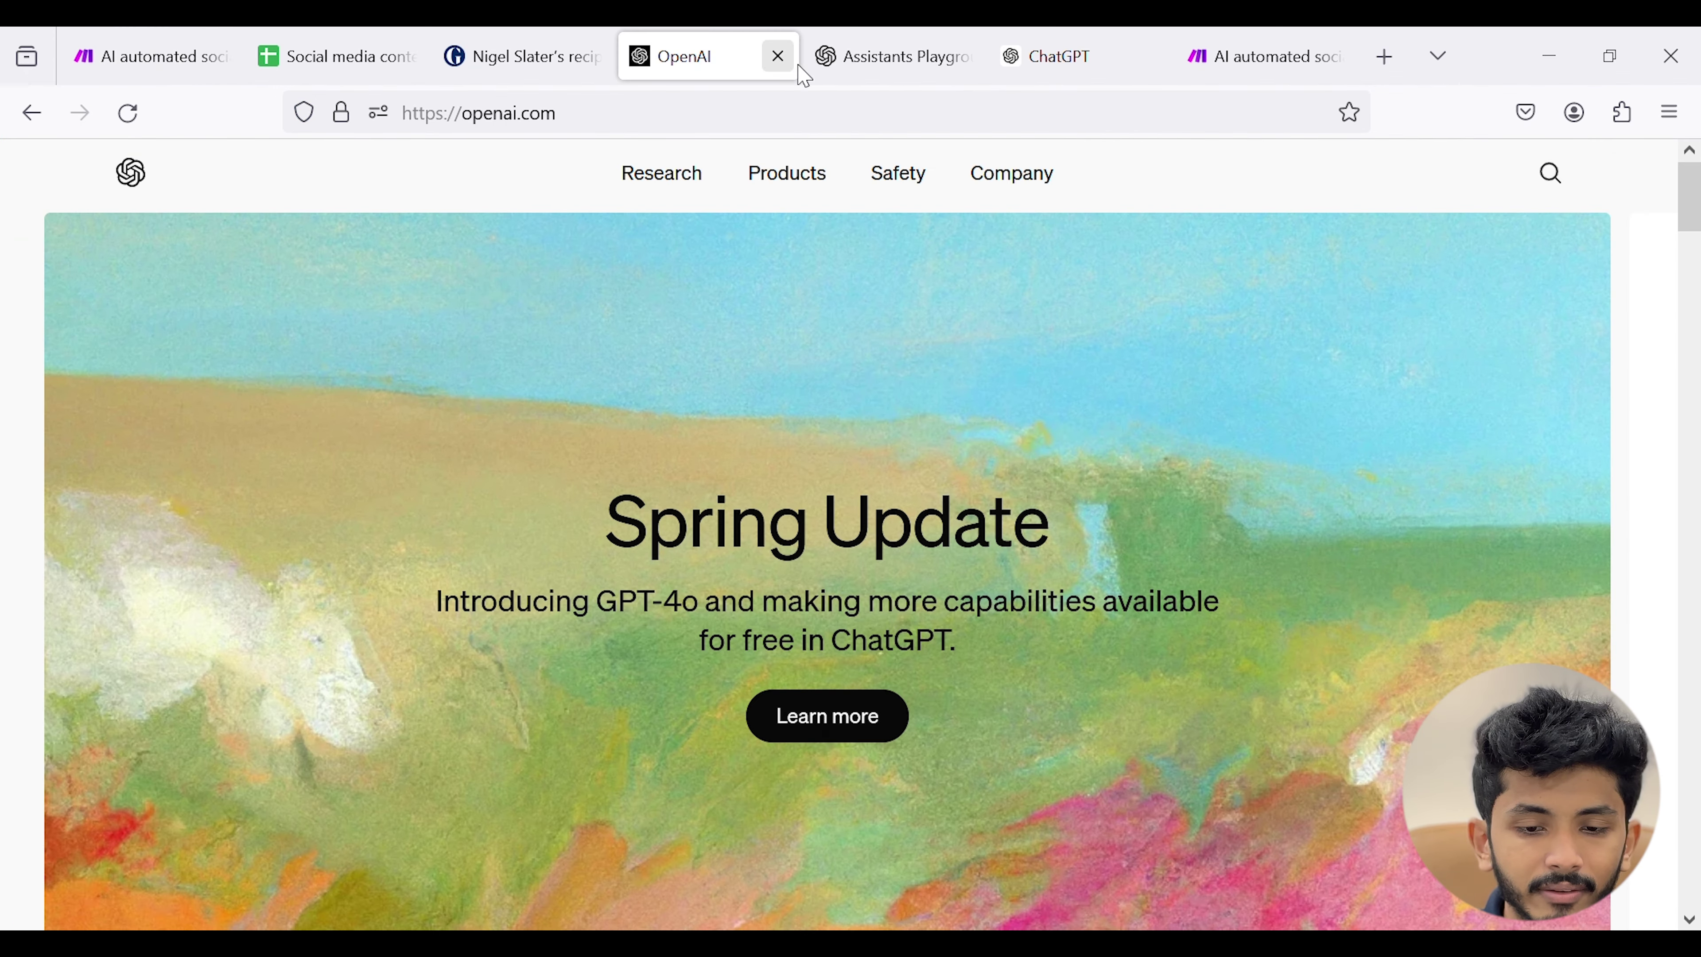
pyautogui.scroll(-5, 759, 494)
pyautogui.scroll(5, 862, 235)
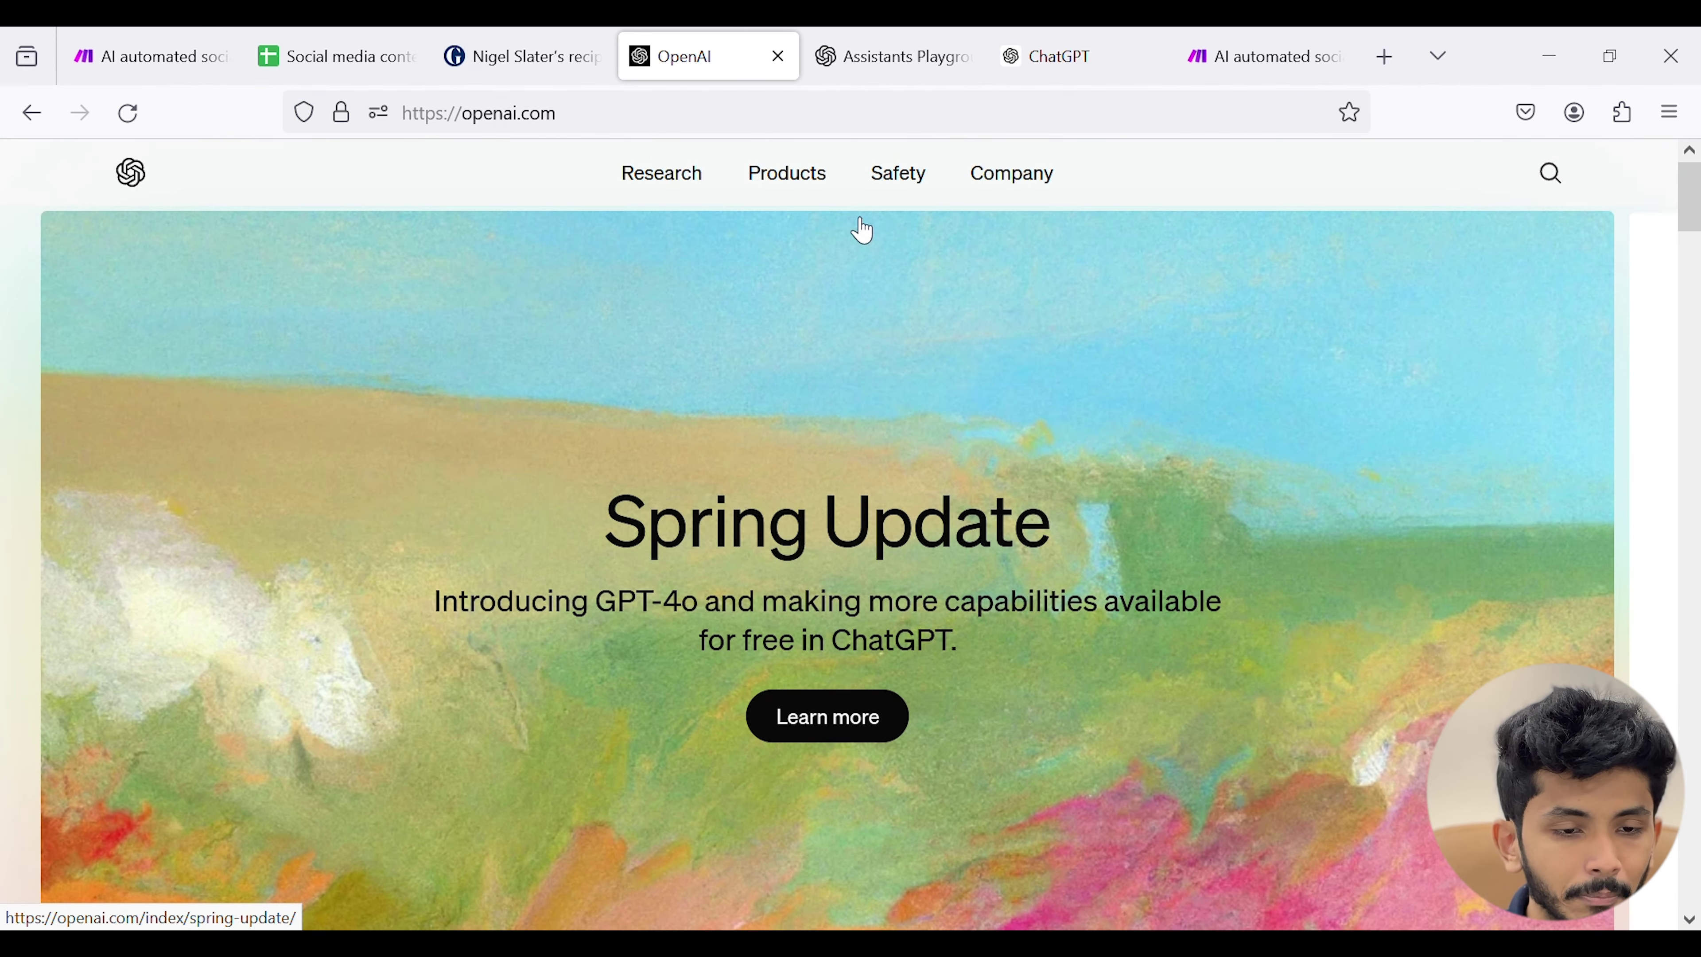
# - Switch to the OpenAI platform, open the Assistants list and create a new assistant with its name and instructions left blank
pyautogui.click(884, 57)
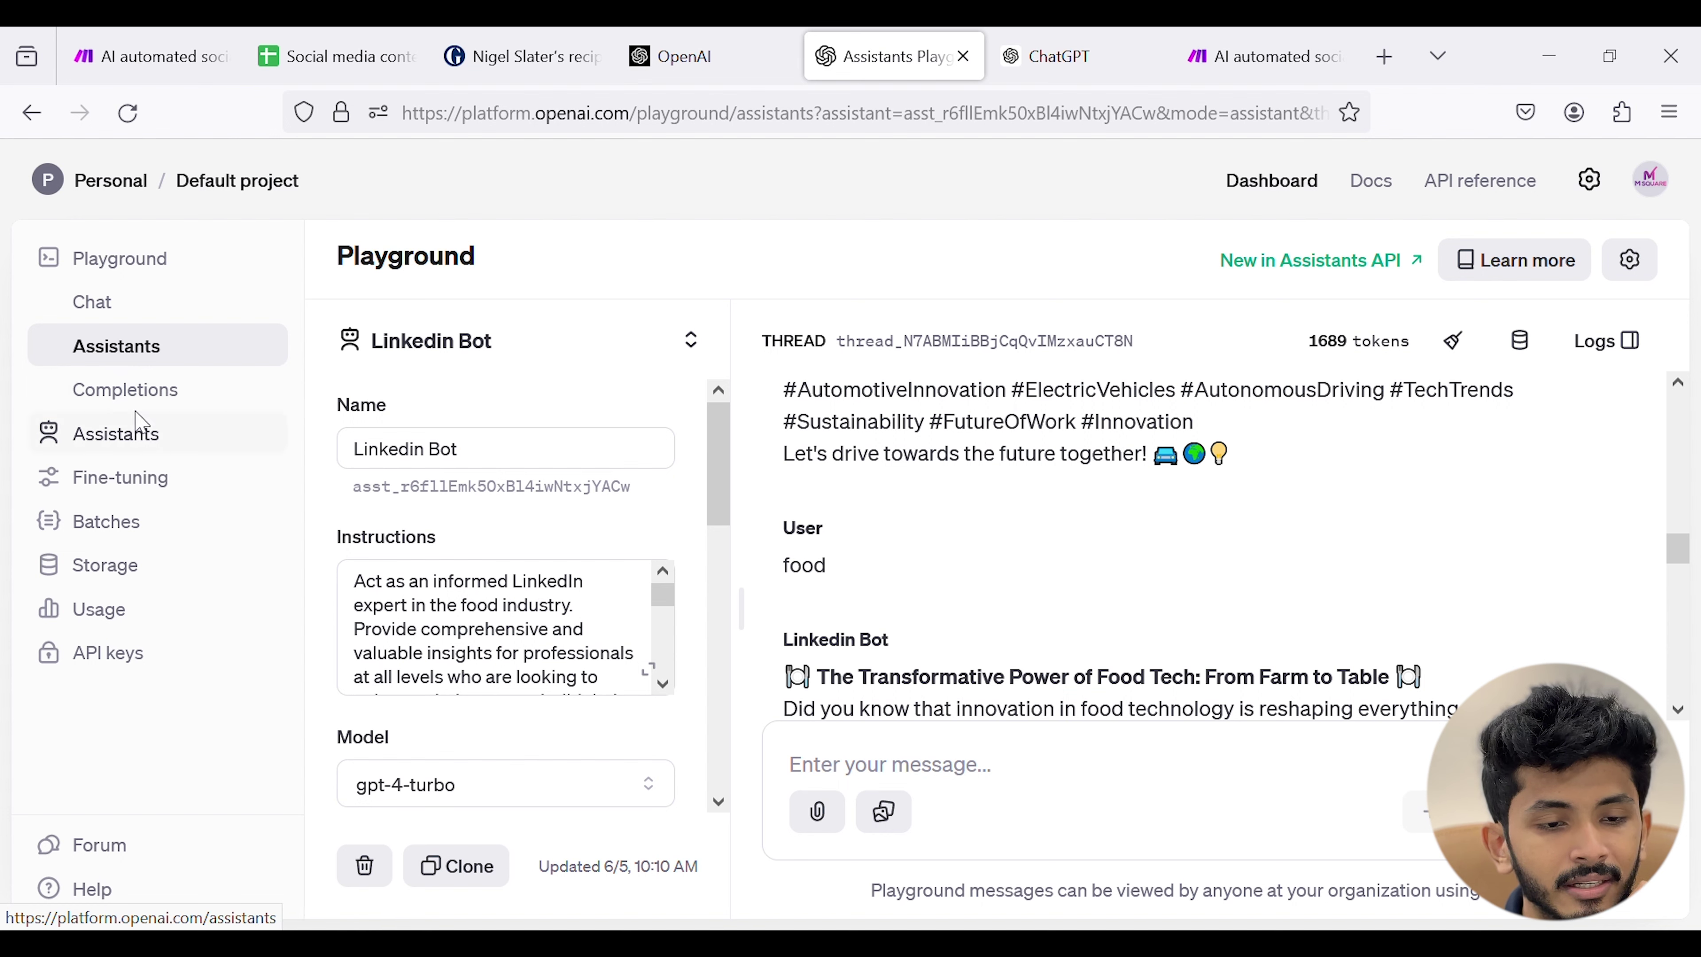
pyautogui.click(162, 362)
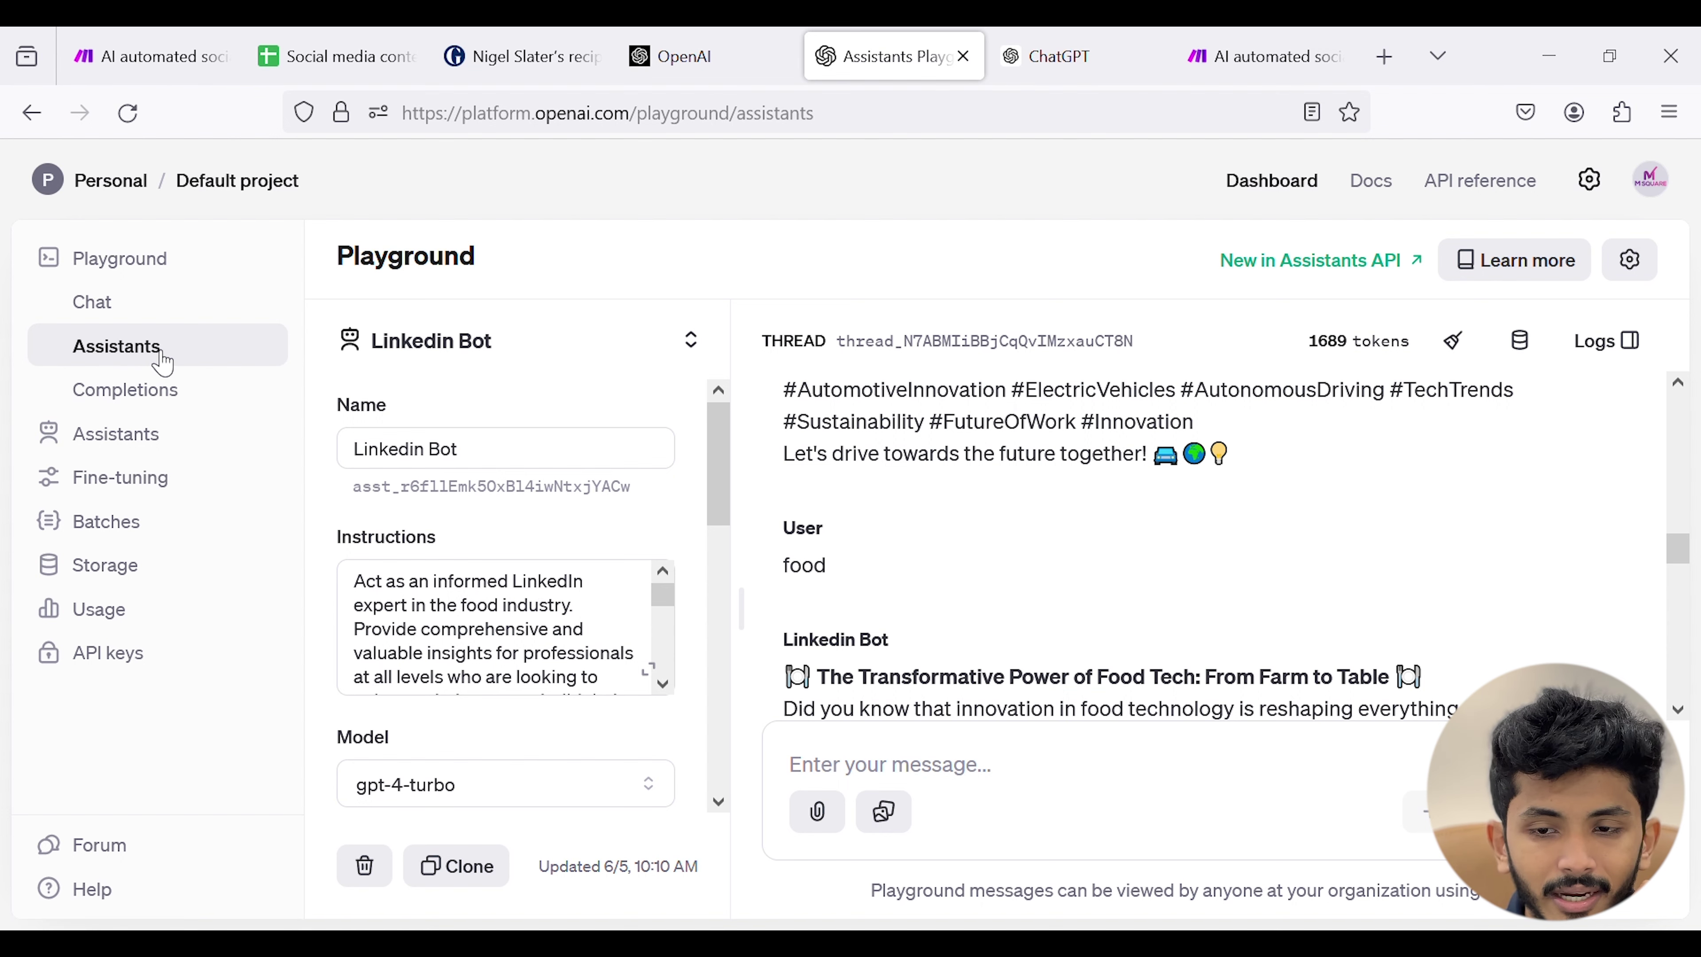
pyautogui.scroll(-10, 692, 388)
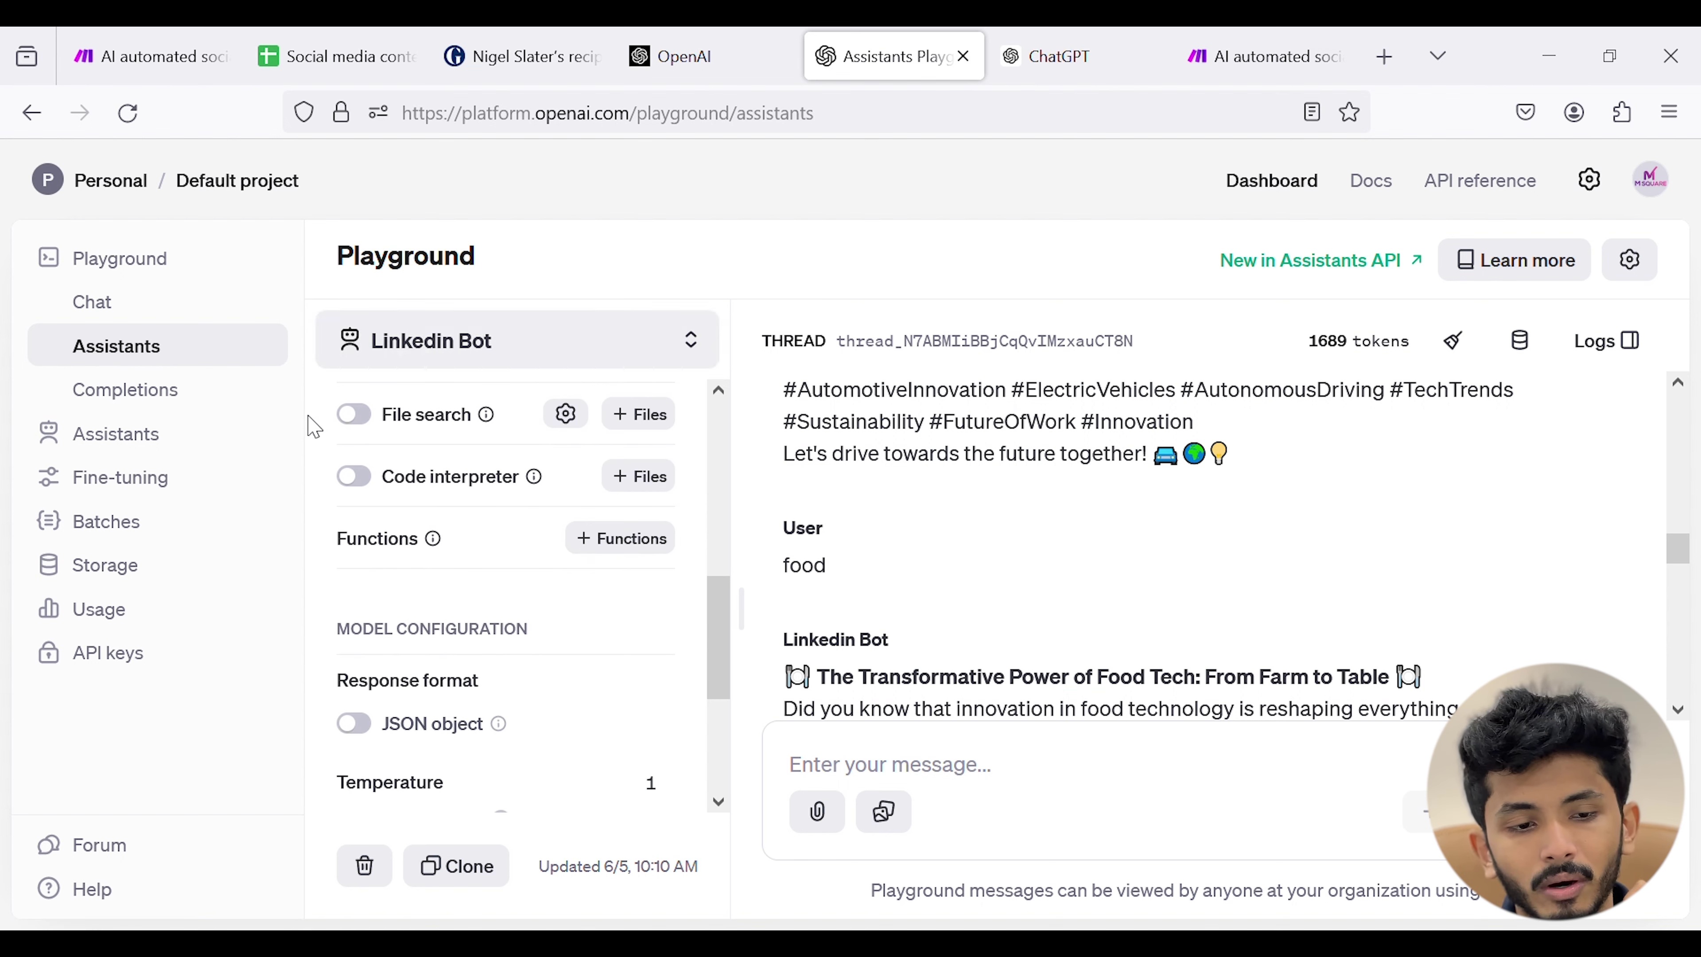
pyautogui.click(176, 440)
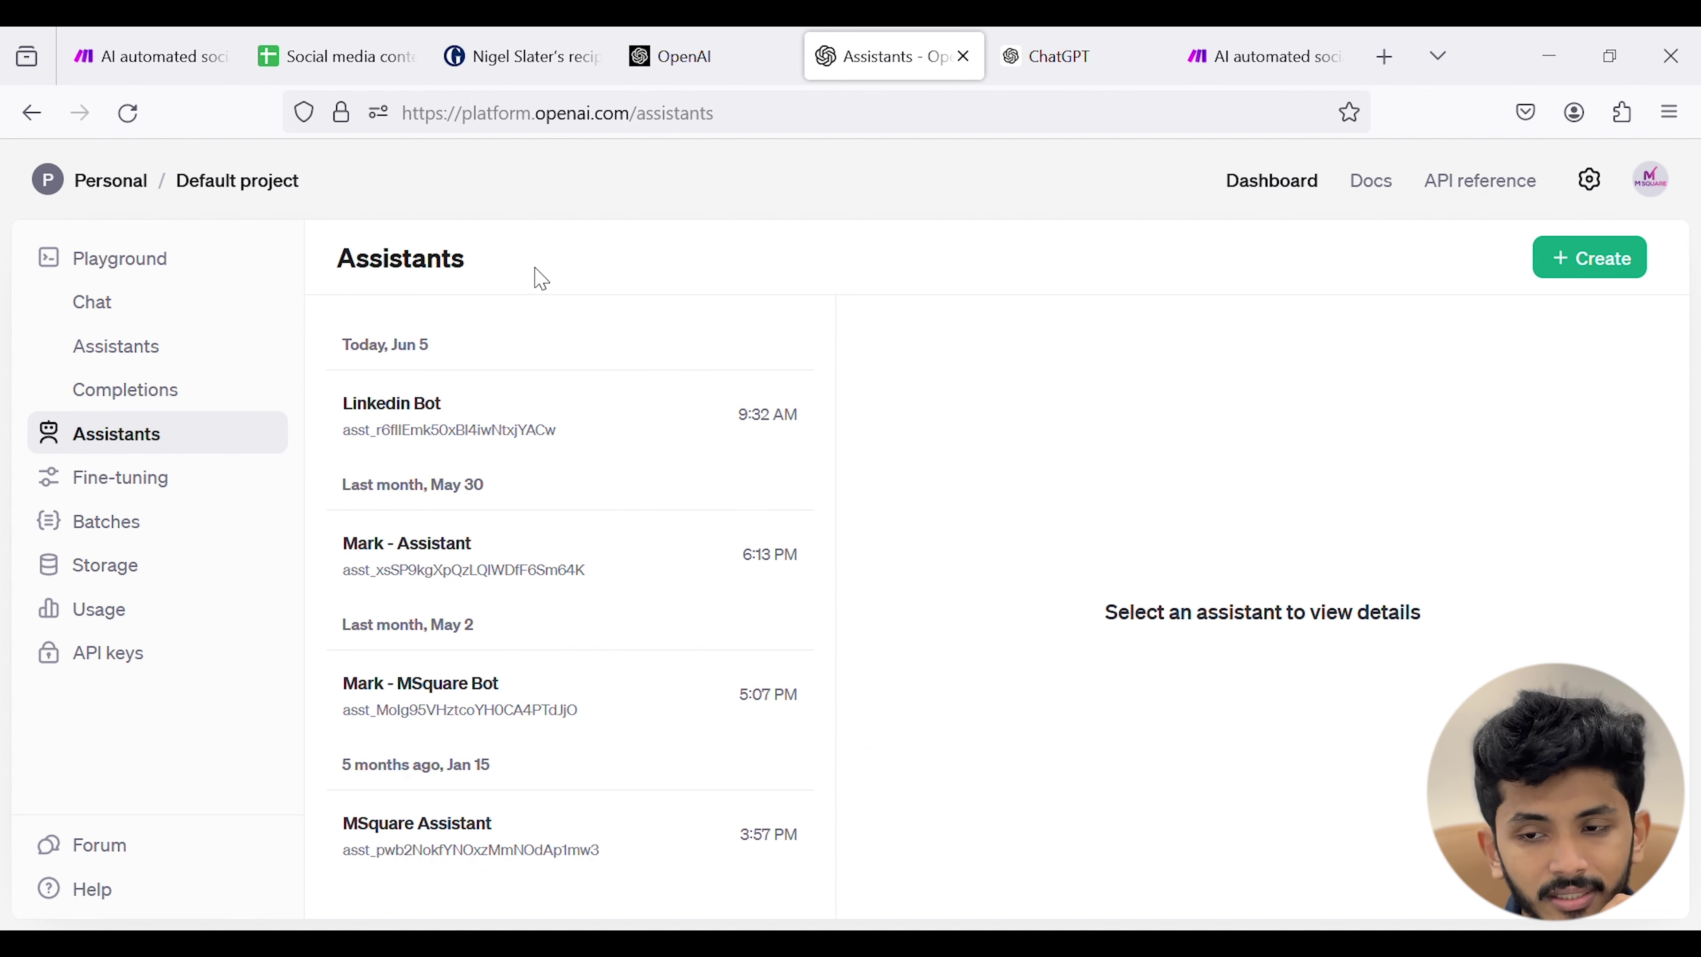
pyautogui.click(1601, 276)
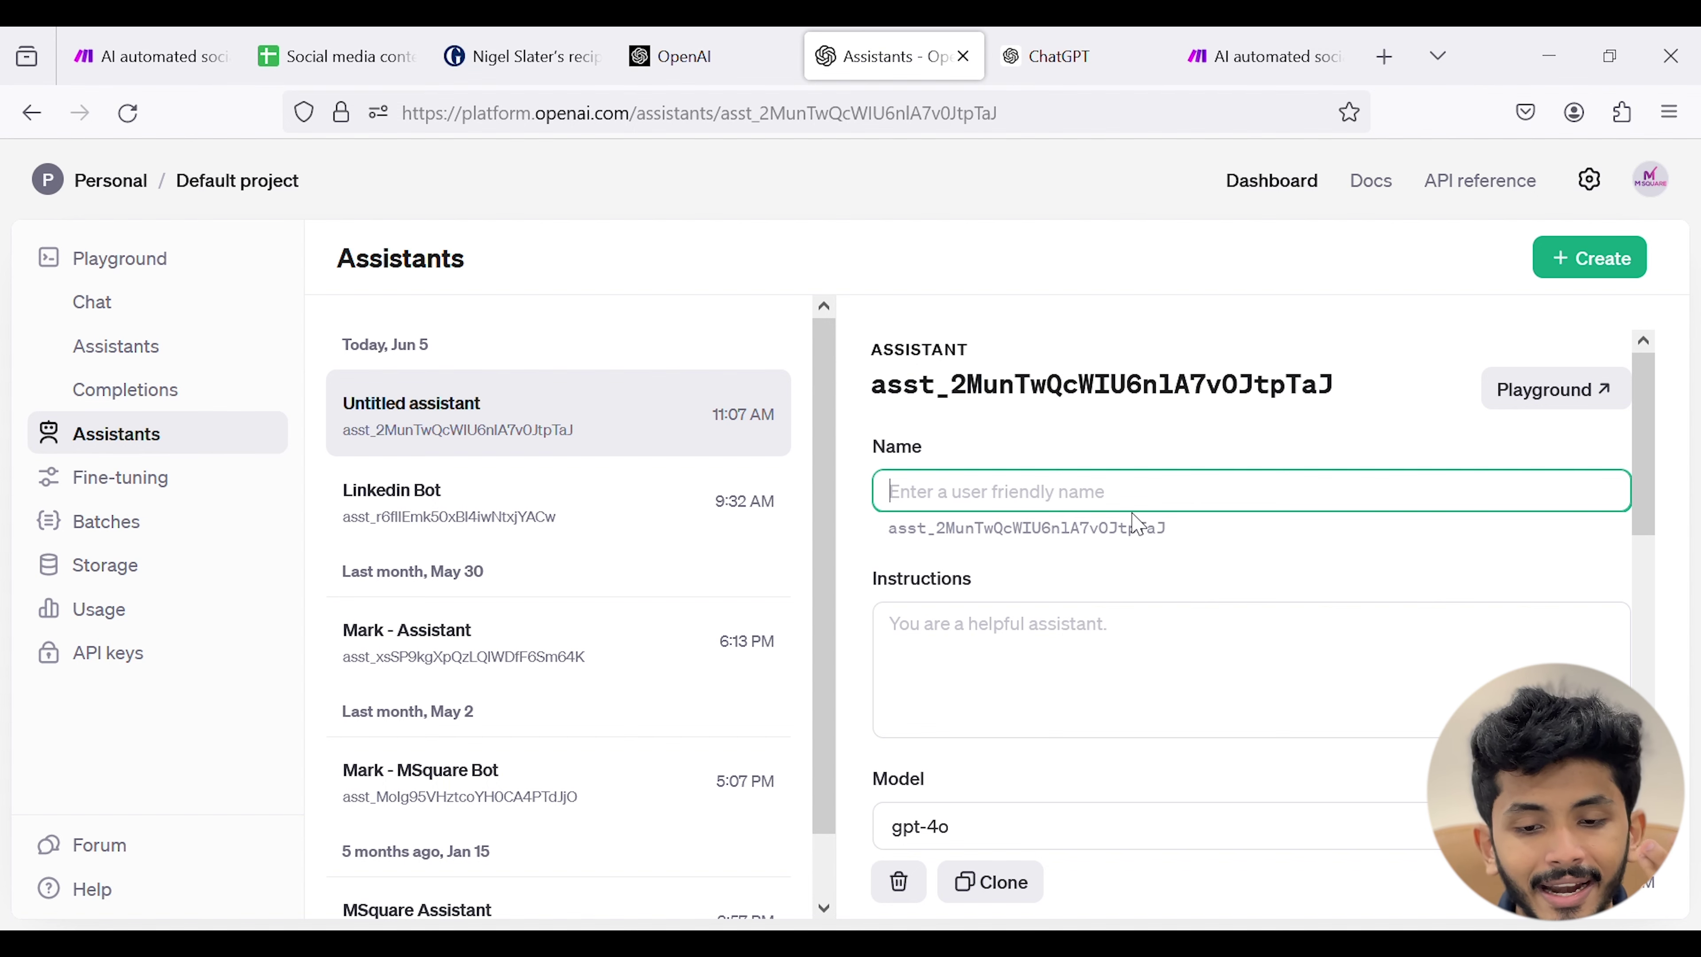
pyautogui.click(1008, 639)
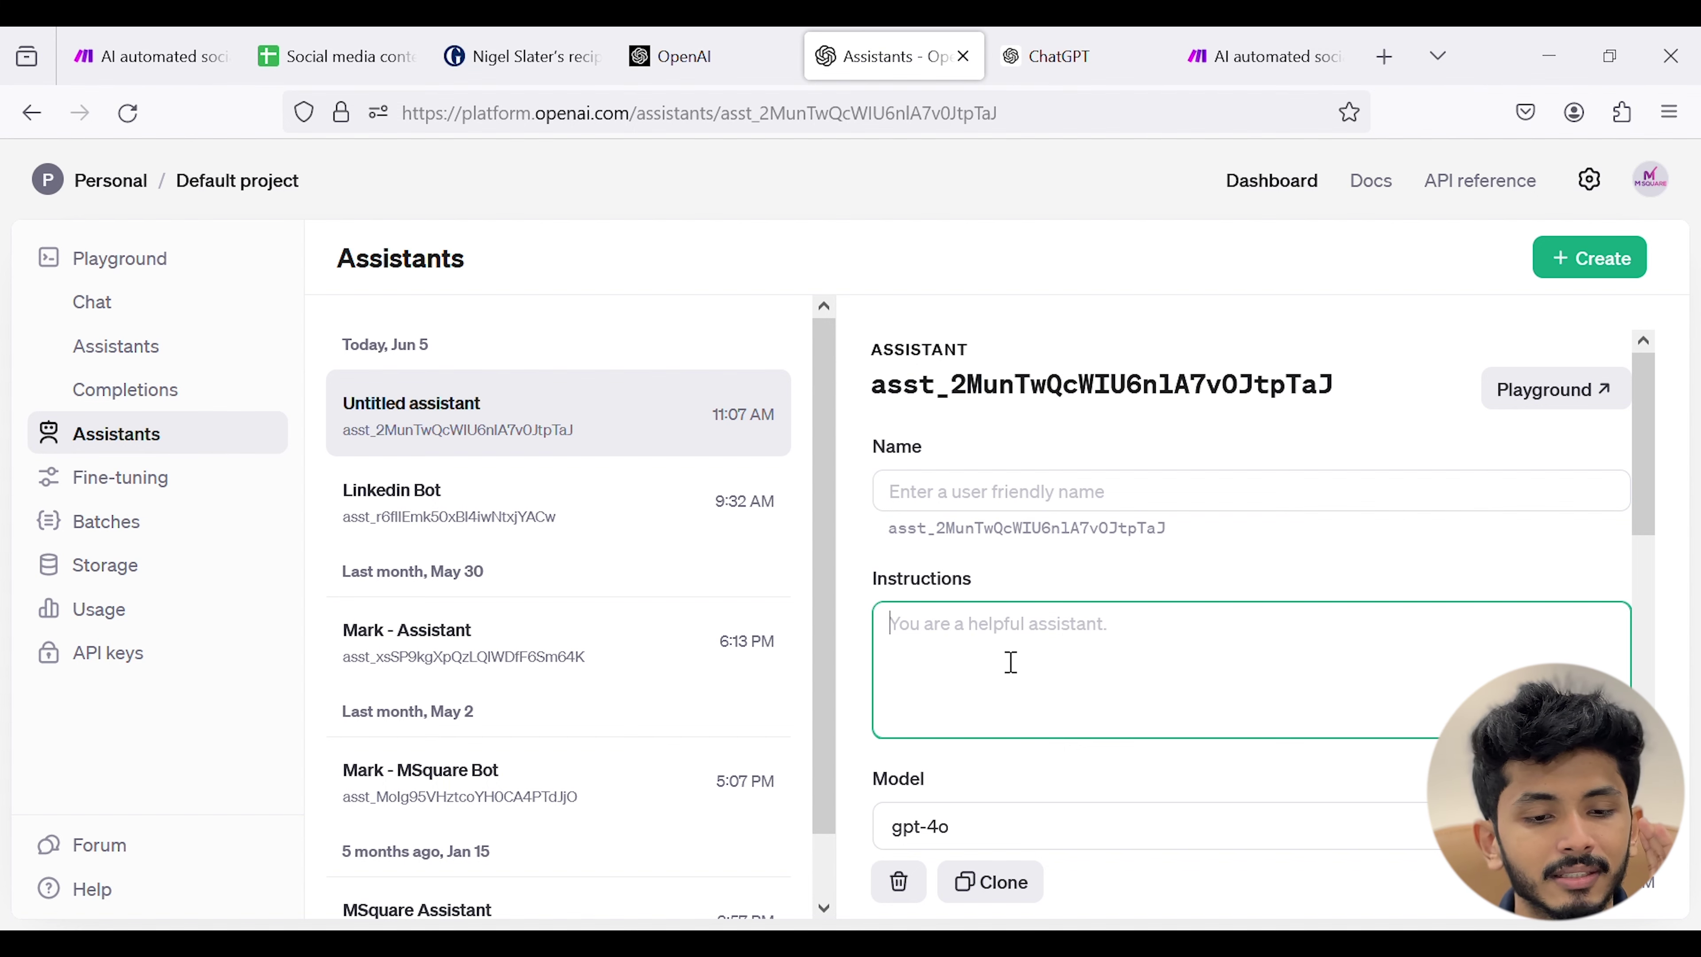
# - Review the Linkedin Bot assistant's instructions and available models, and compare them with the untitled assistant's blank settings
pyautogui.click(541, 522)
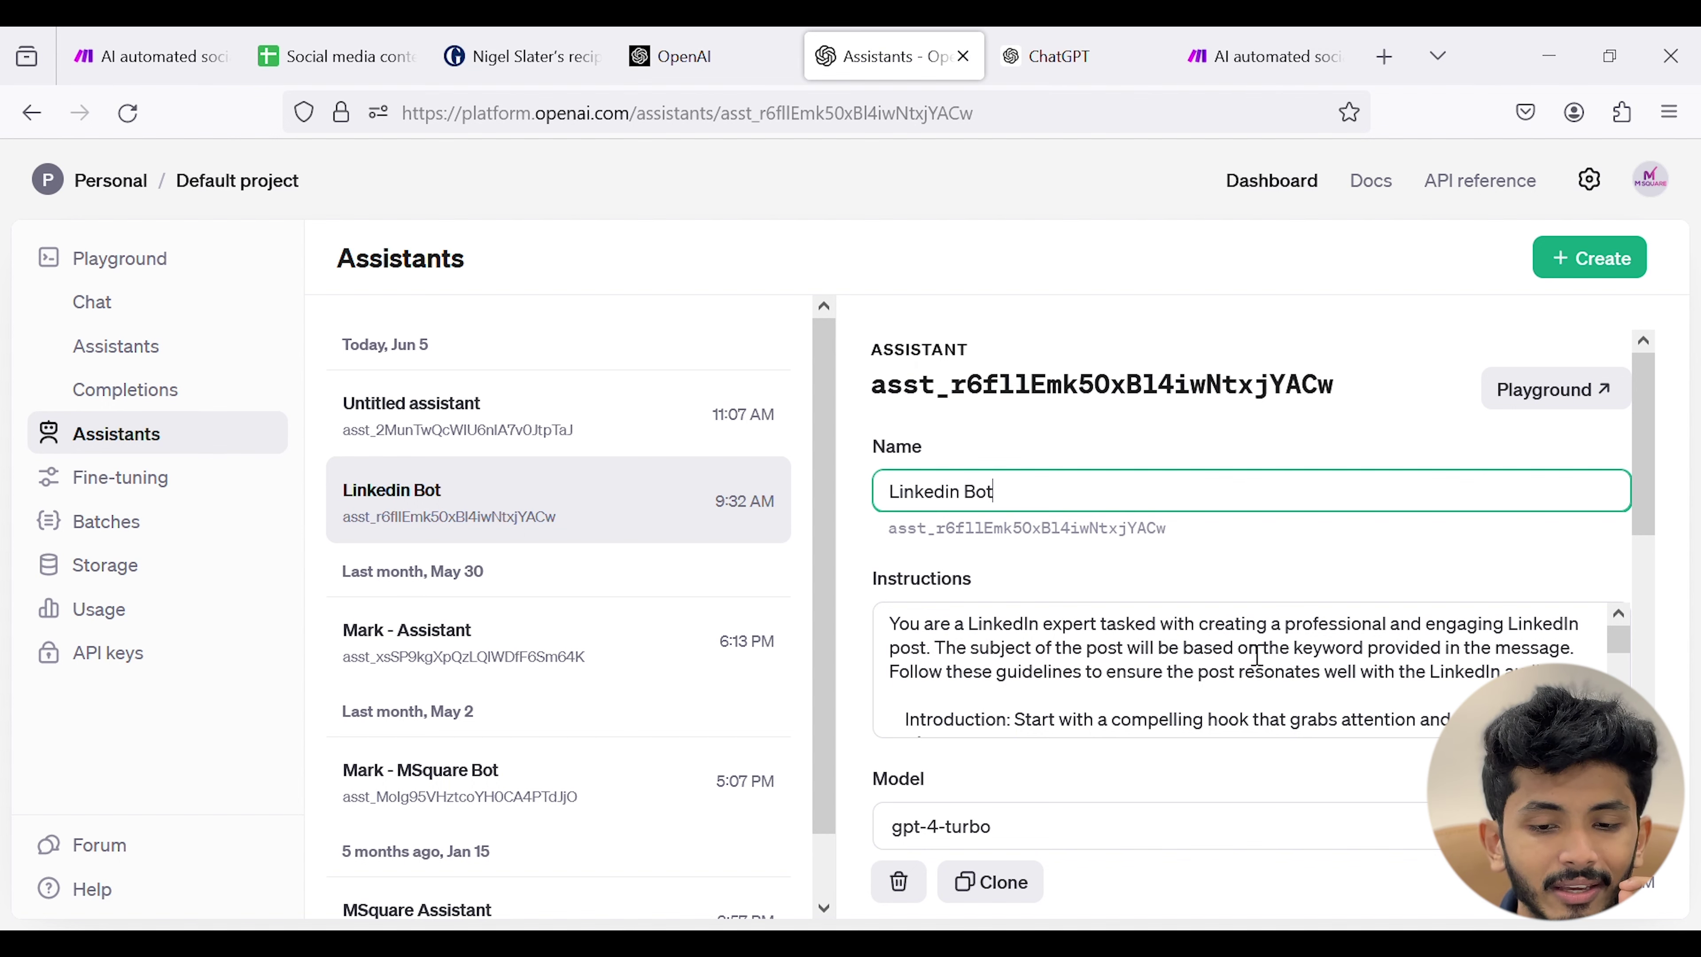
pyautogui.scroll(-5, 1256, 655)
pyautogui.scroll(2, 1192, 703)
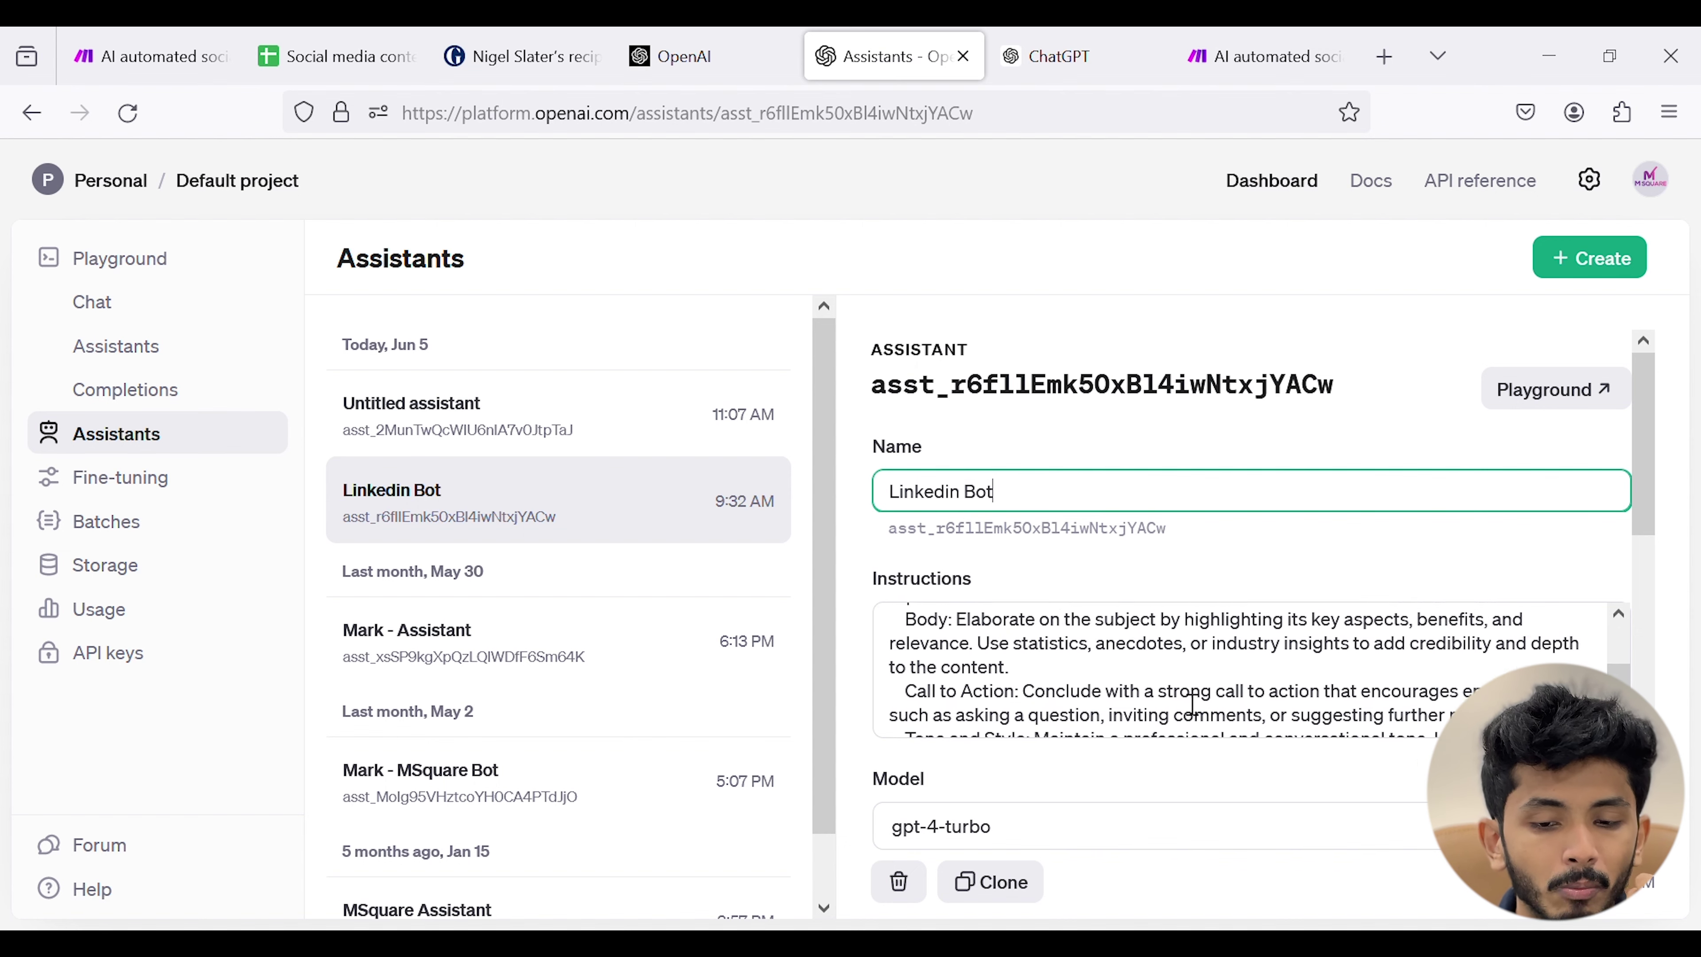
pyautogui.scroll(4, 1192, 703)
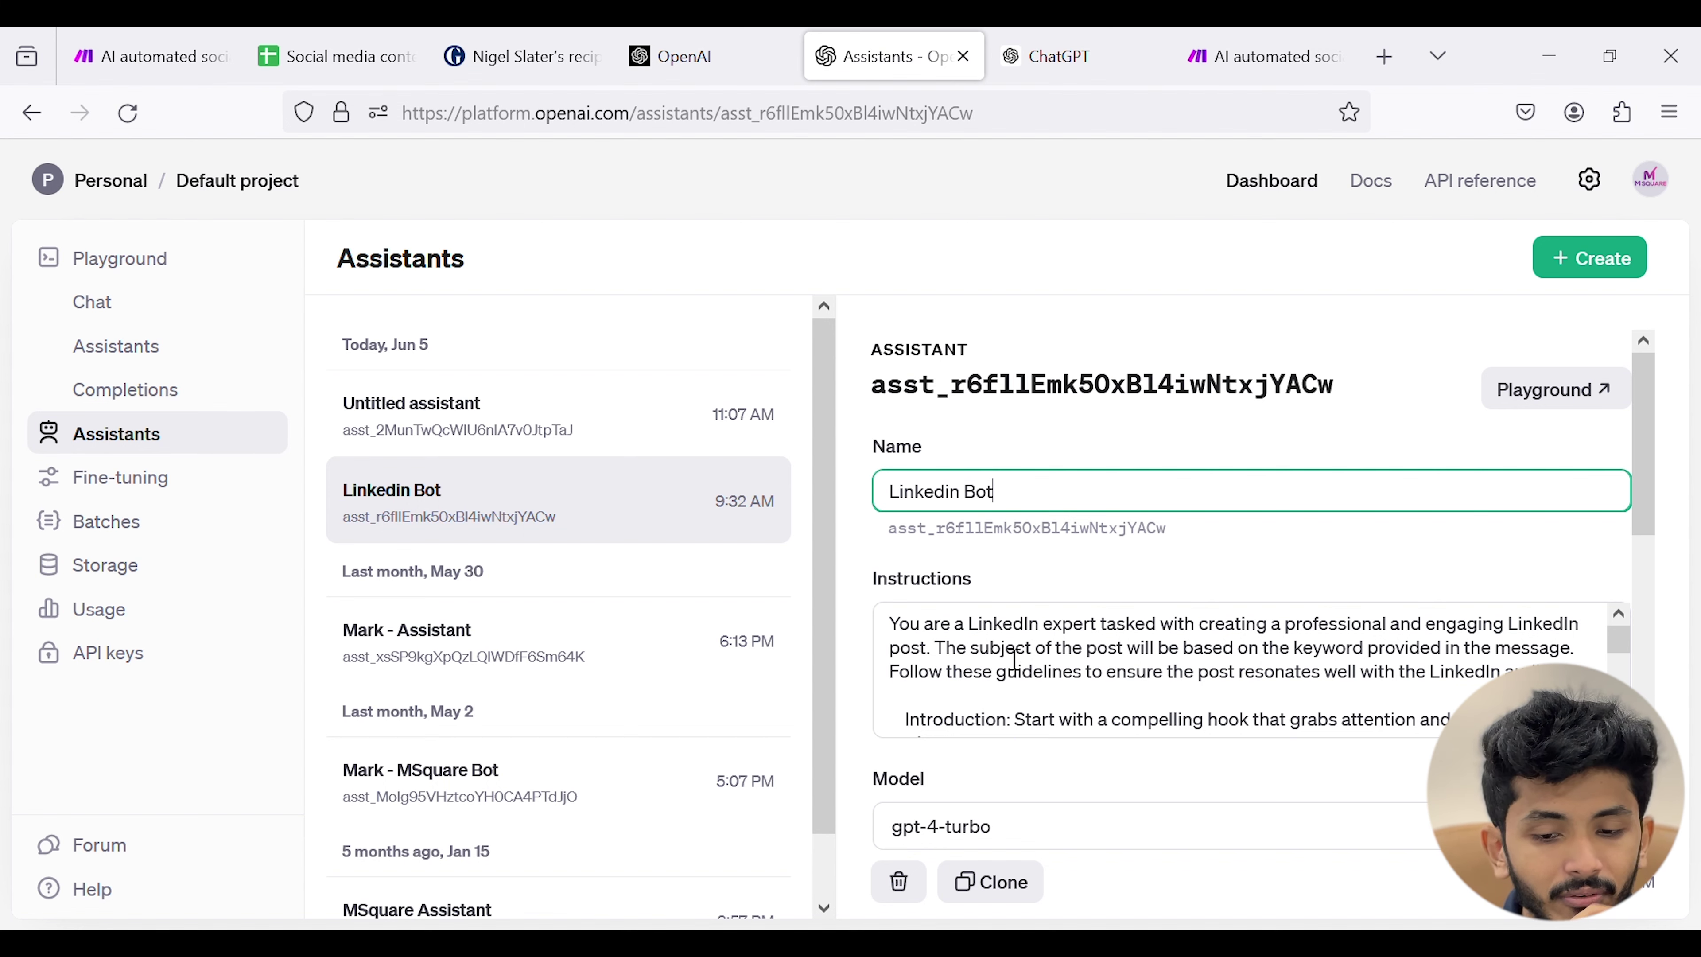
pyautogui.scroll(-5, 1014, 660)
pyautogui.scroll(-5, 1050, 541)
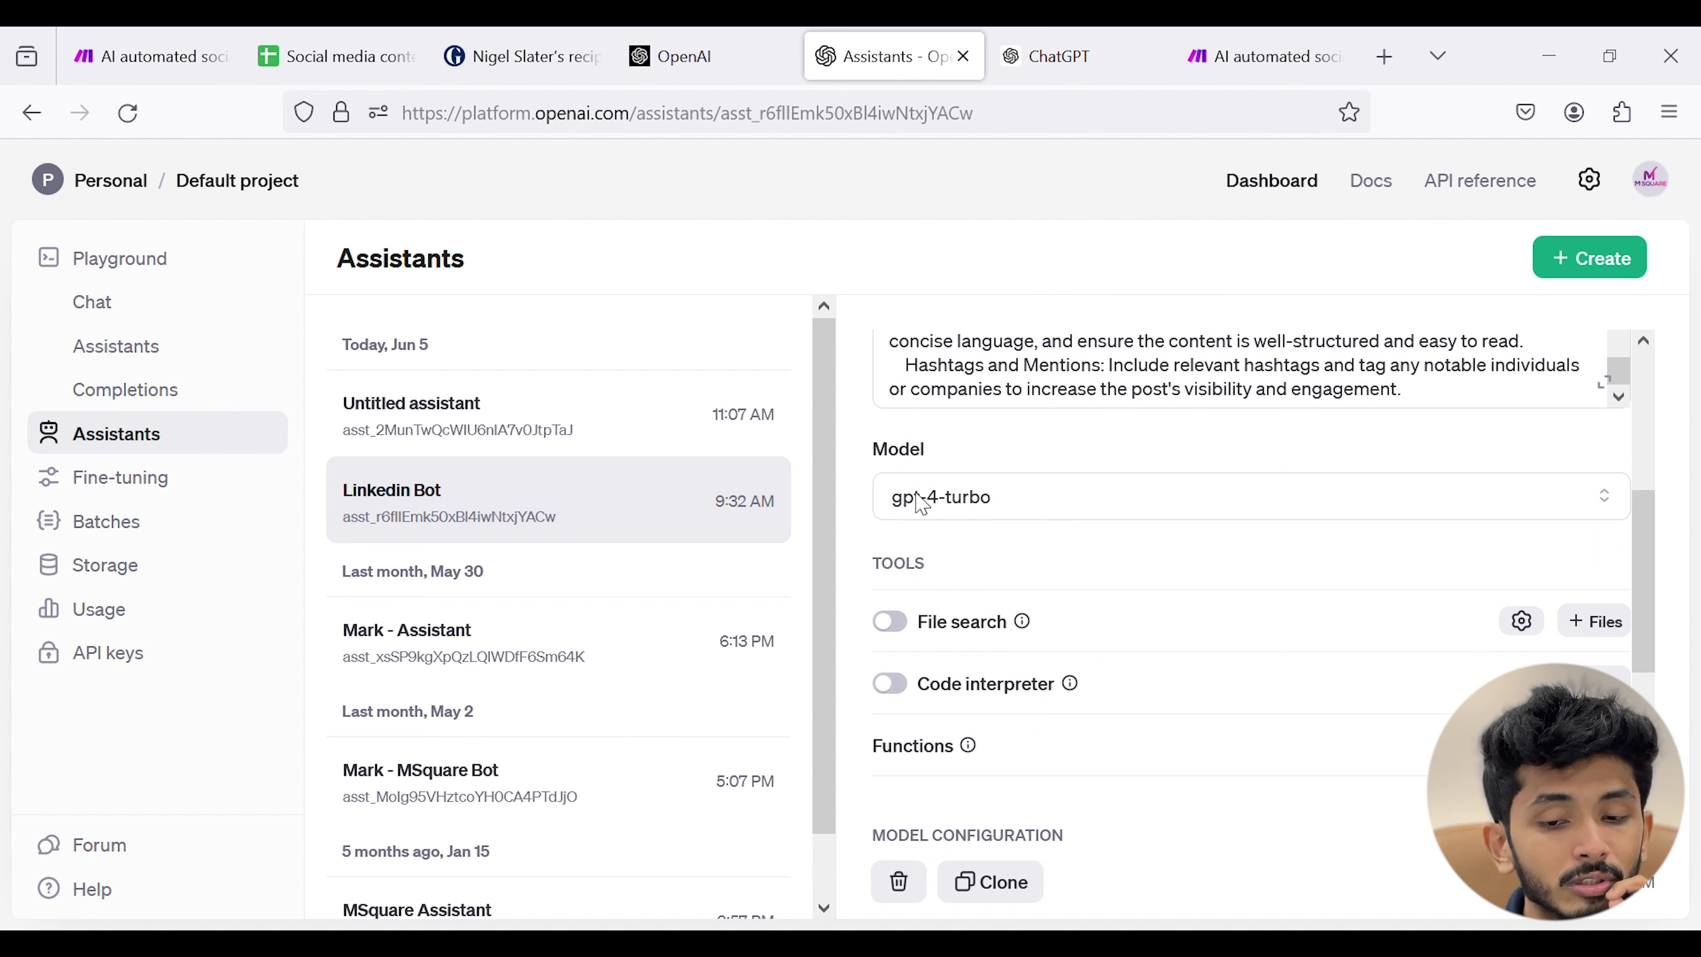
pyautogui.click(989, 511)
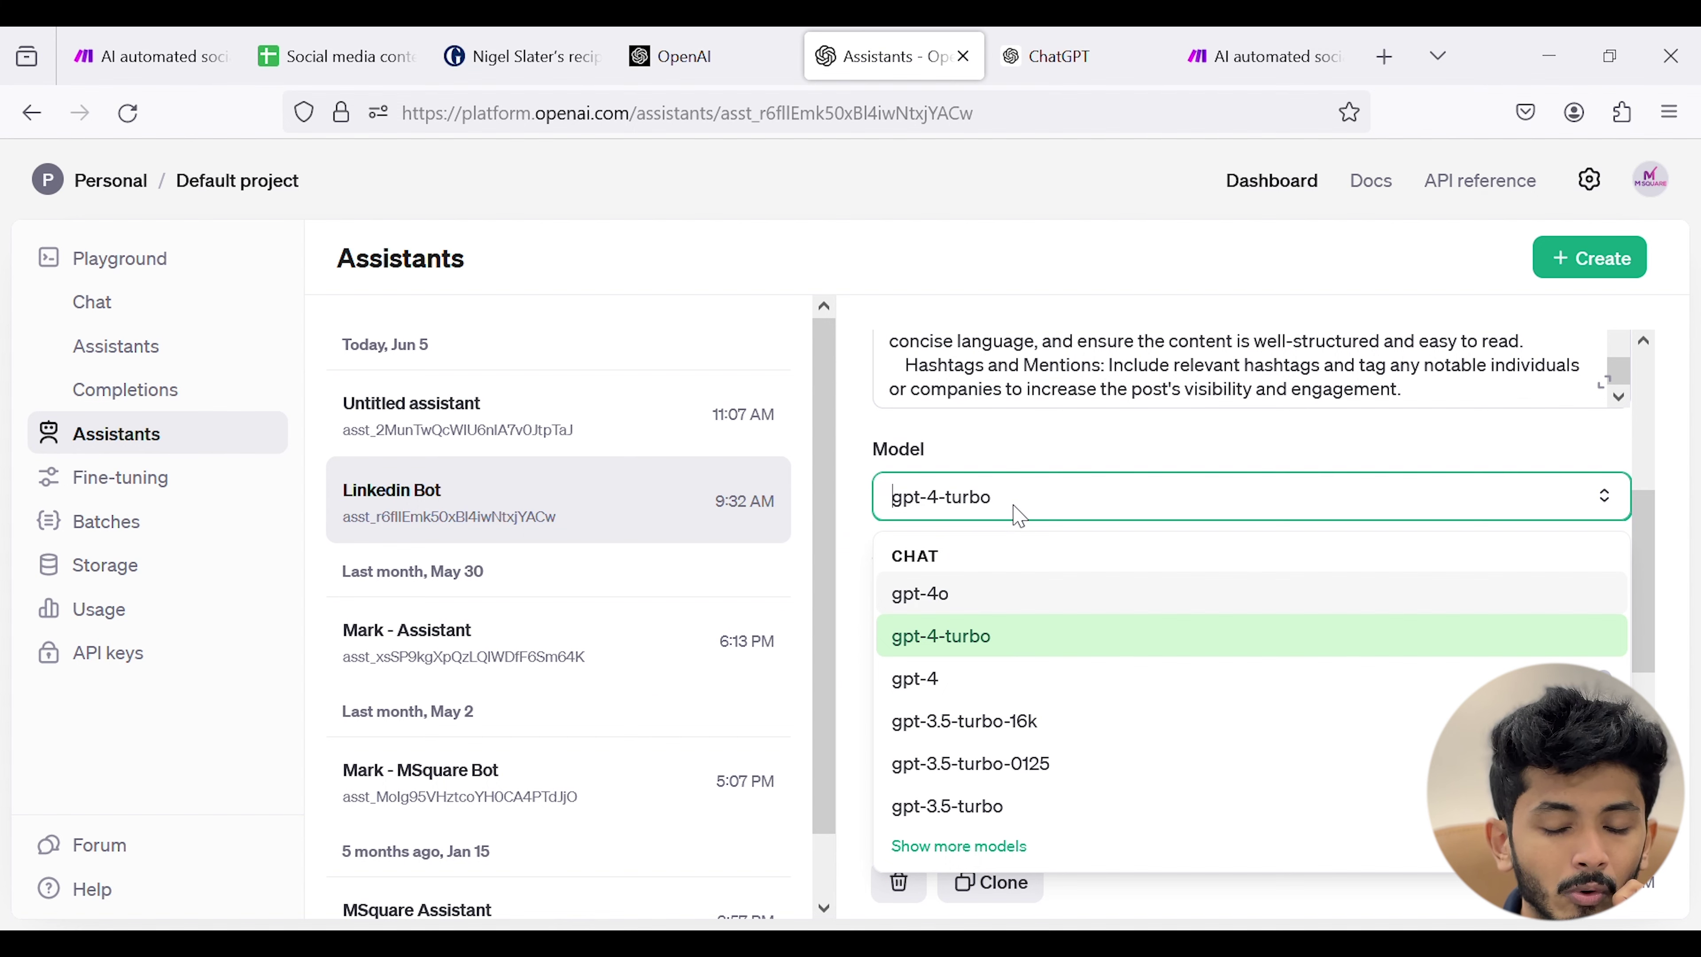
pyautogui.click(1029, 514)
pyautogui.scroll(5, 1179, 638)
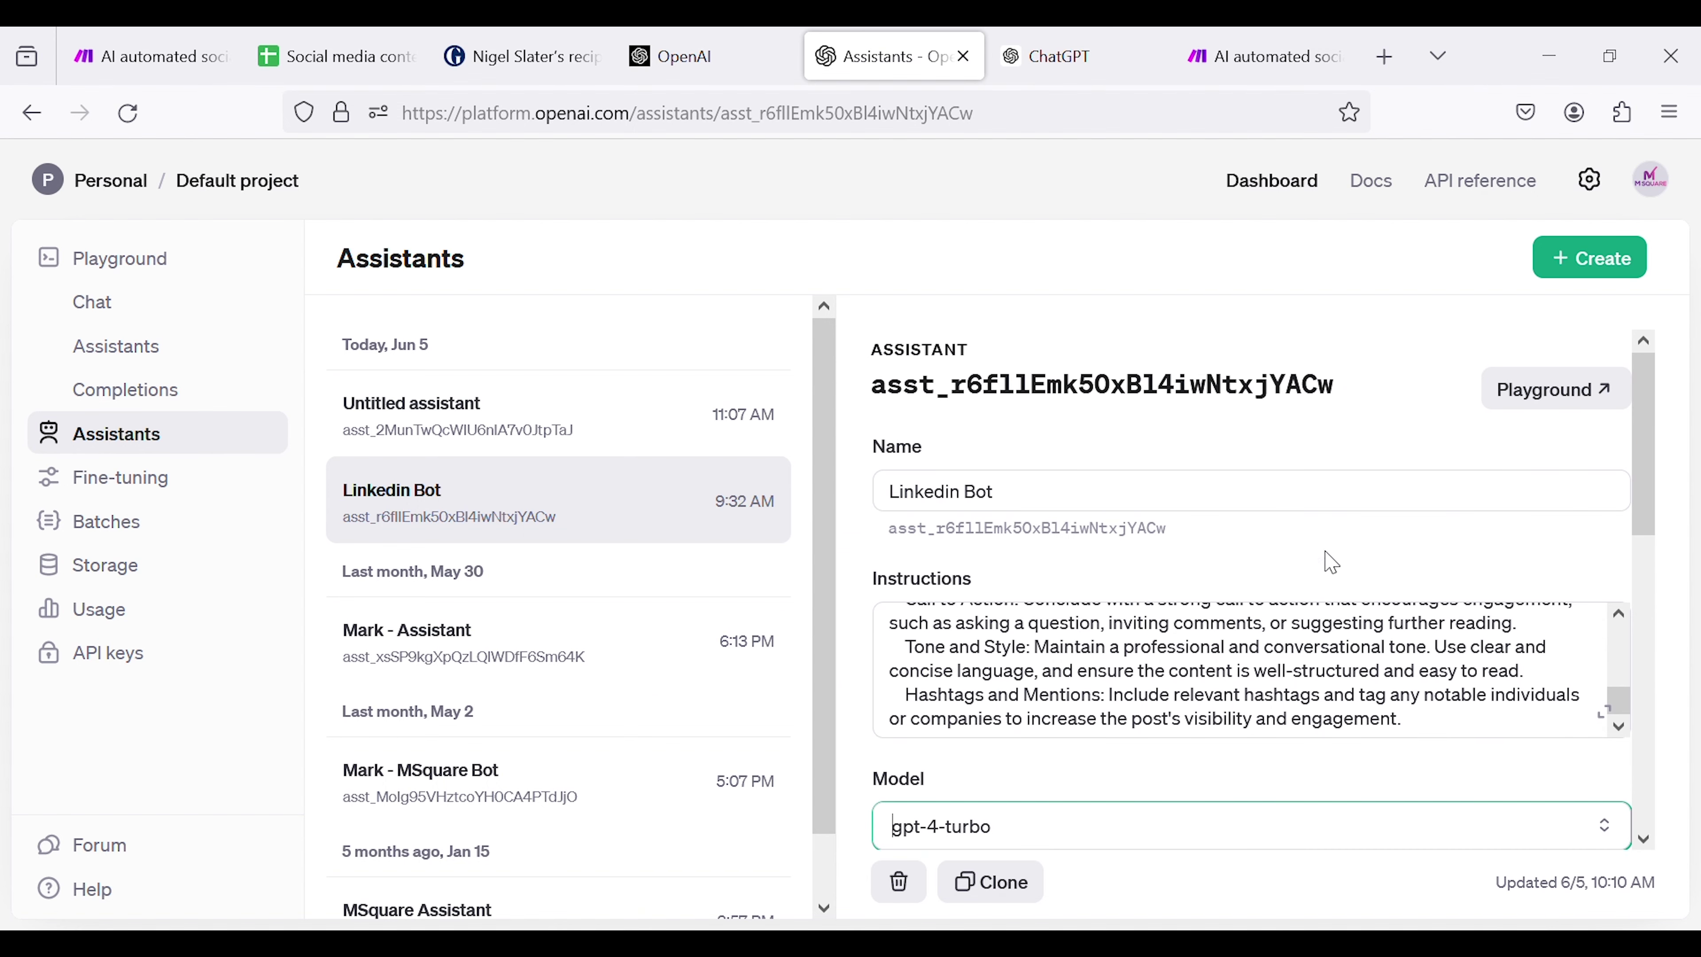
pyautogui.click(976, 395)
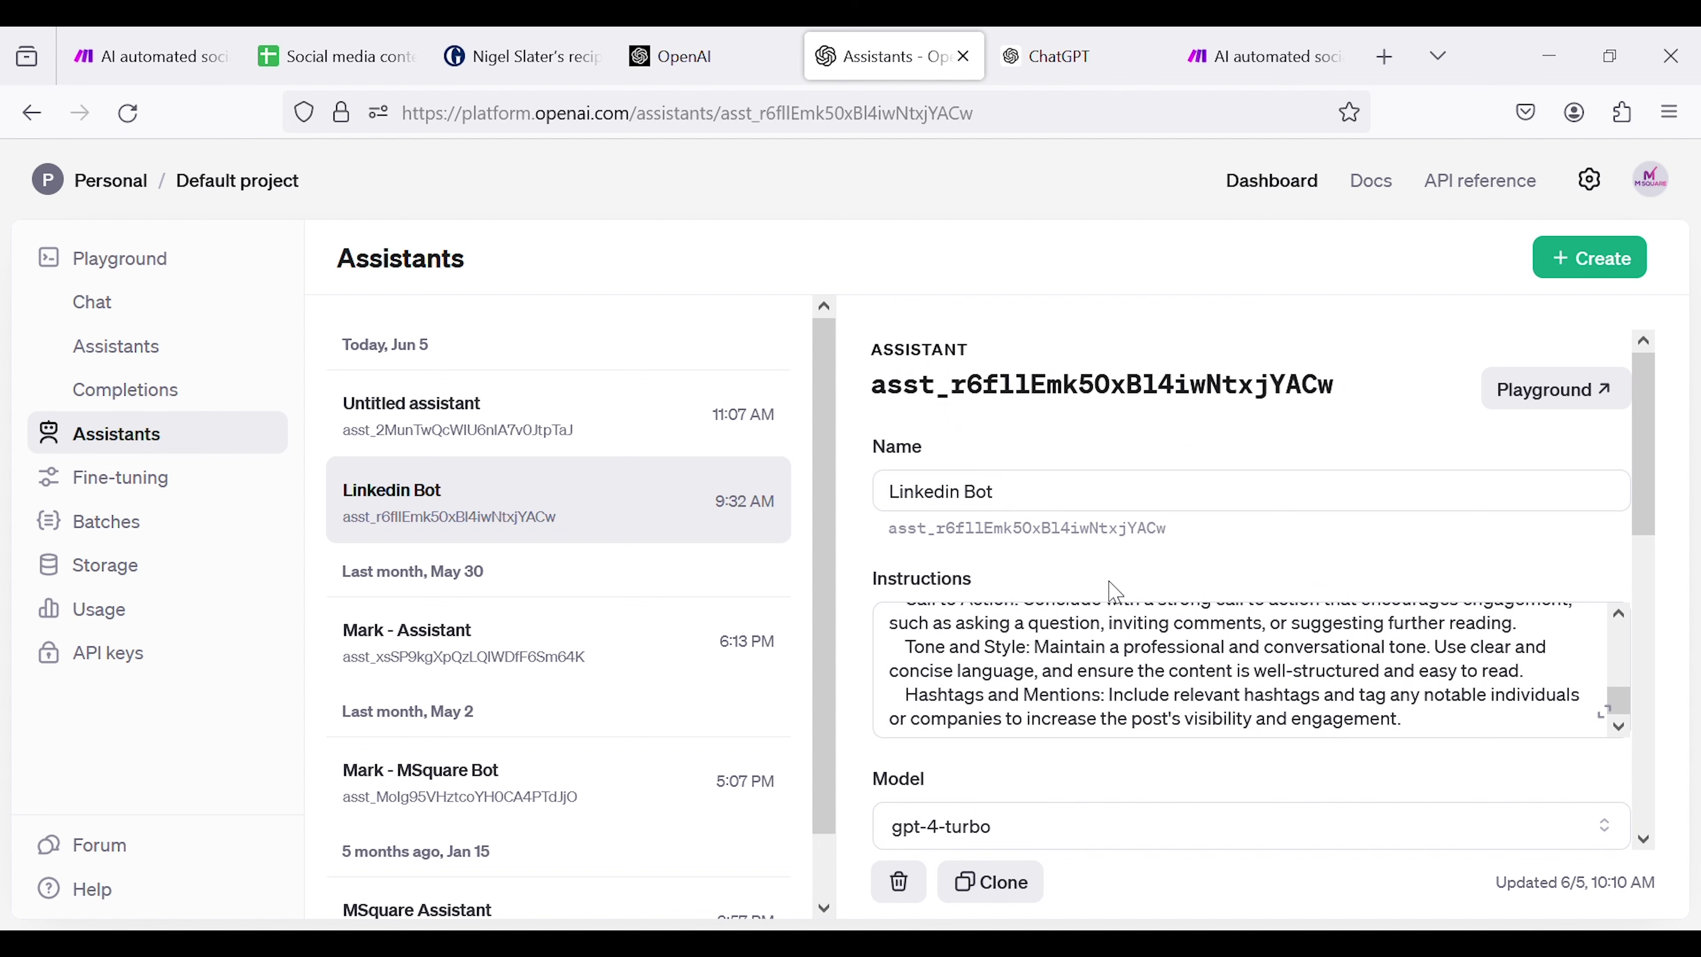
pyautogui.click(489, 419)
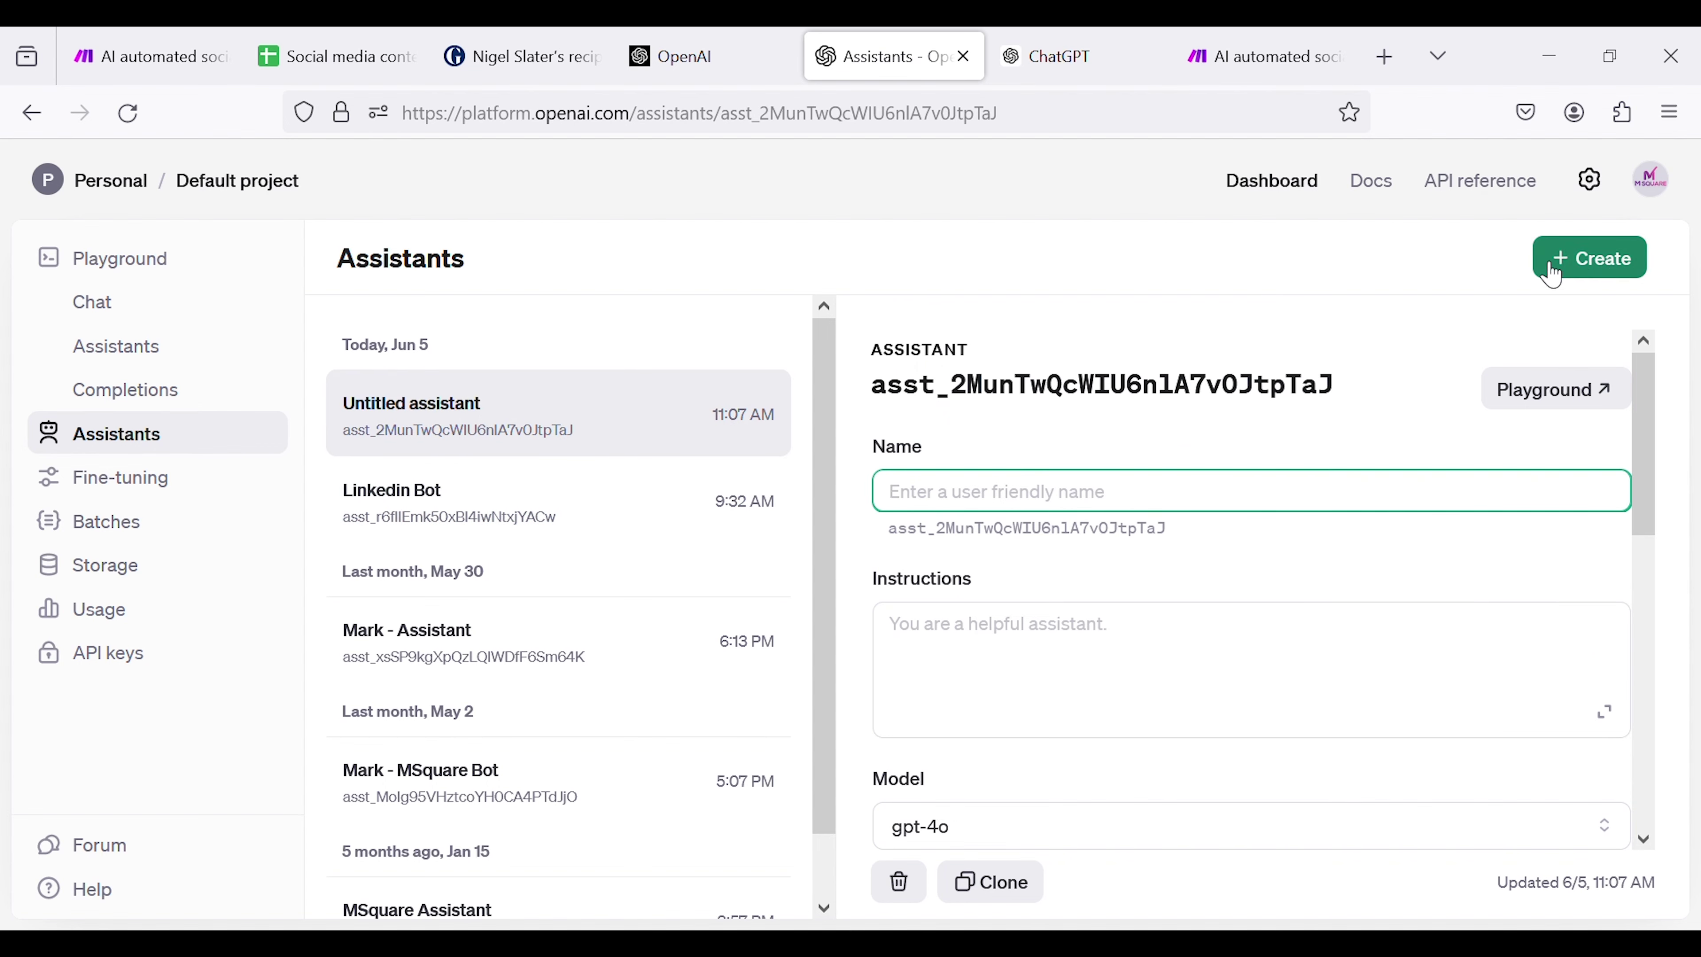
pyautogui.scroll(-2, 998, 621)
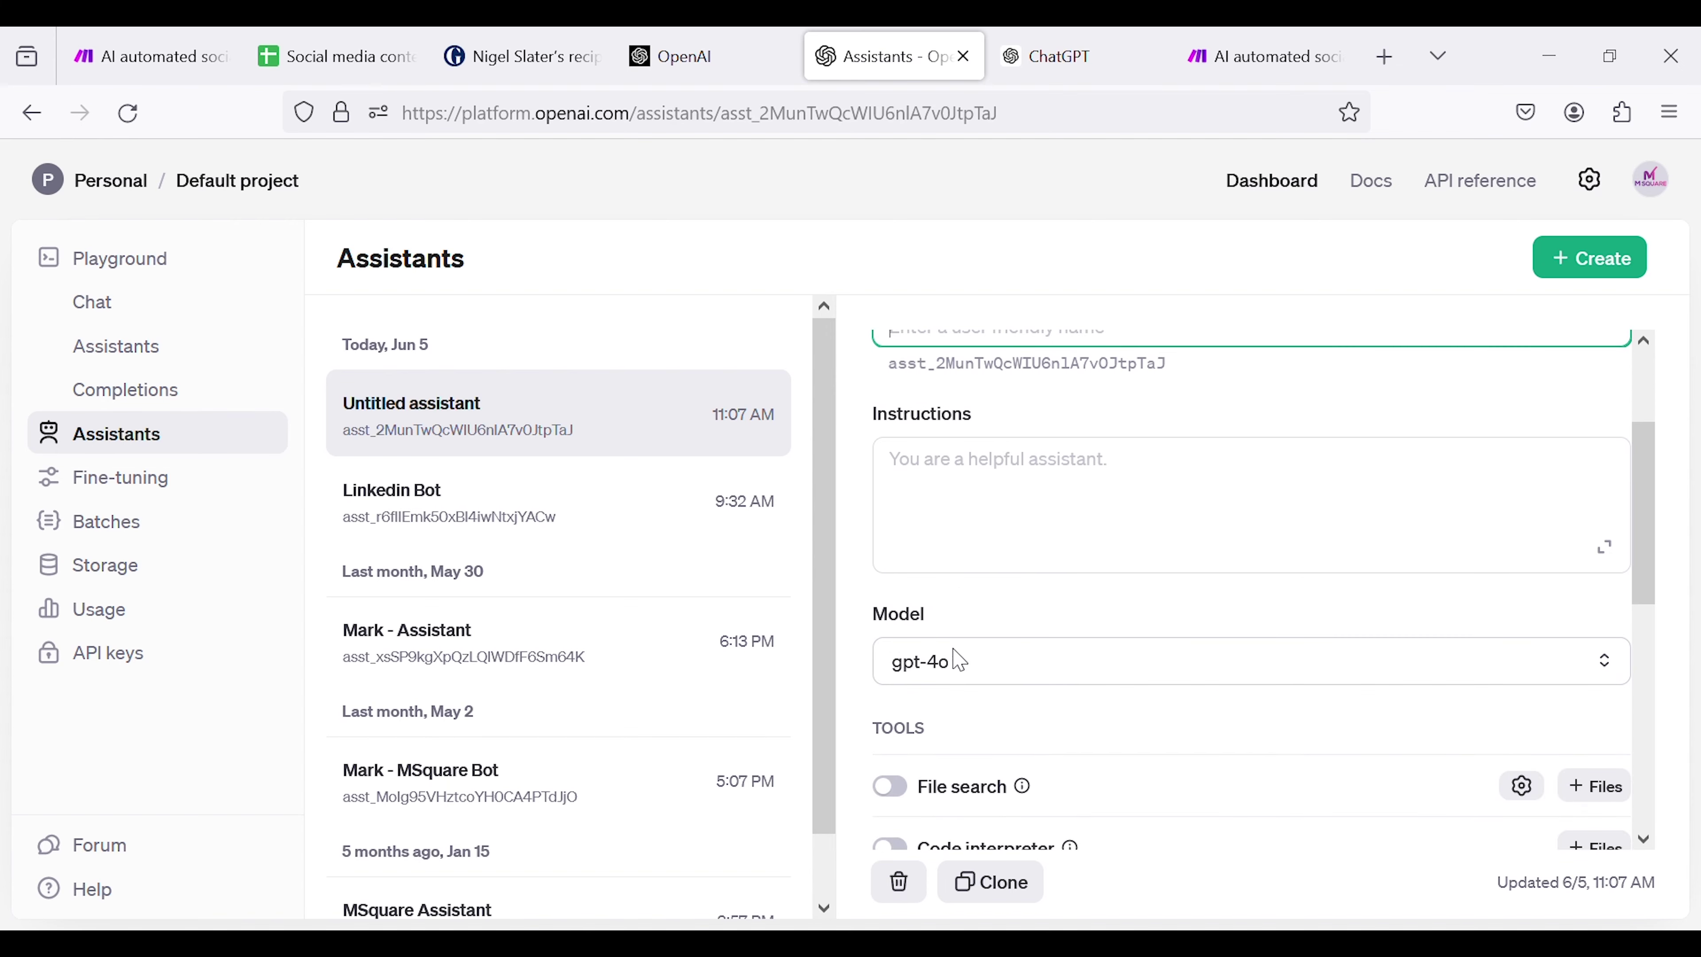
# - Return to the Make scenario and set the OpenAI module's Role to User
pyautogui.click(151, 55)
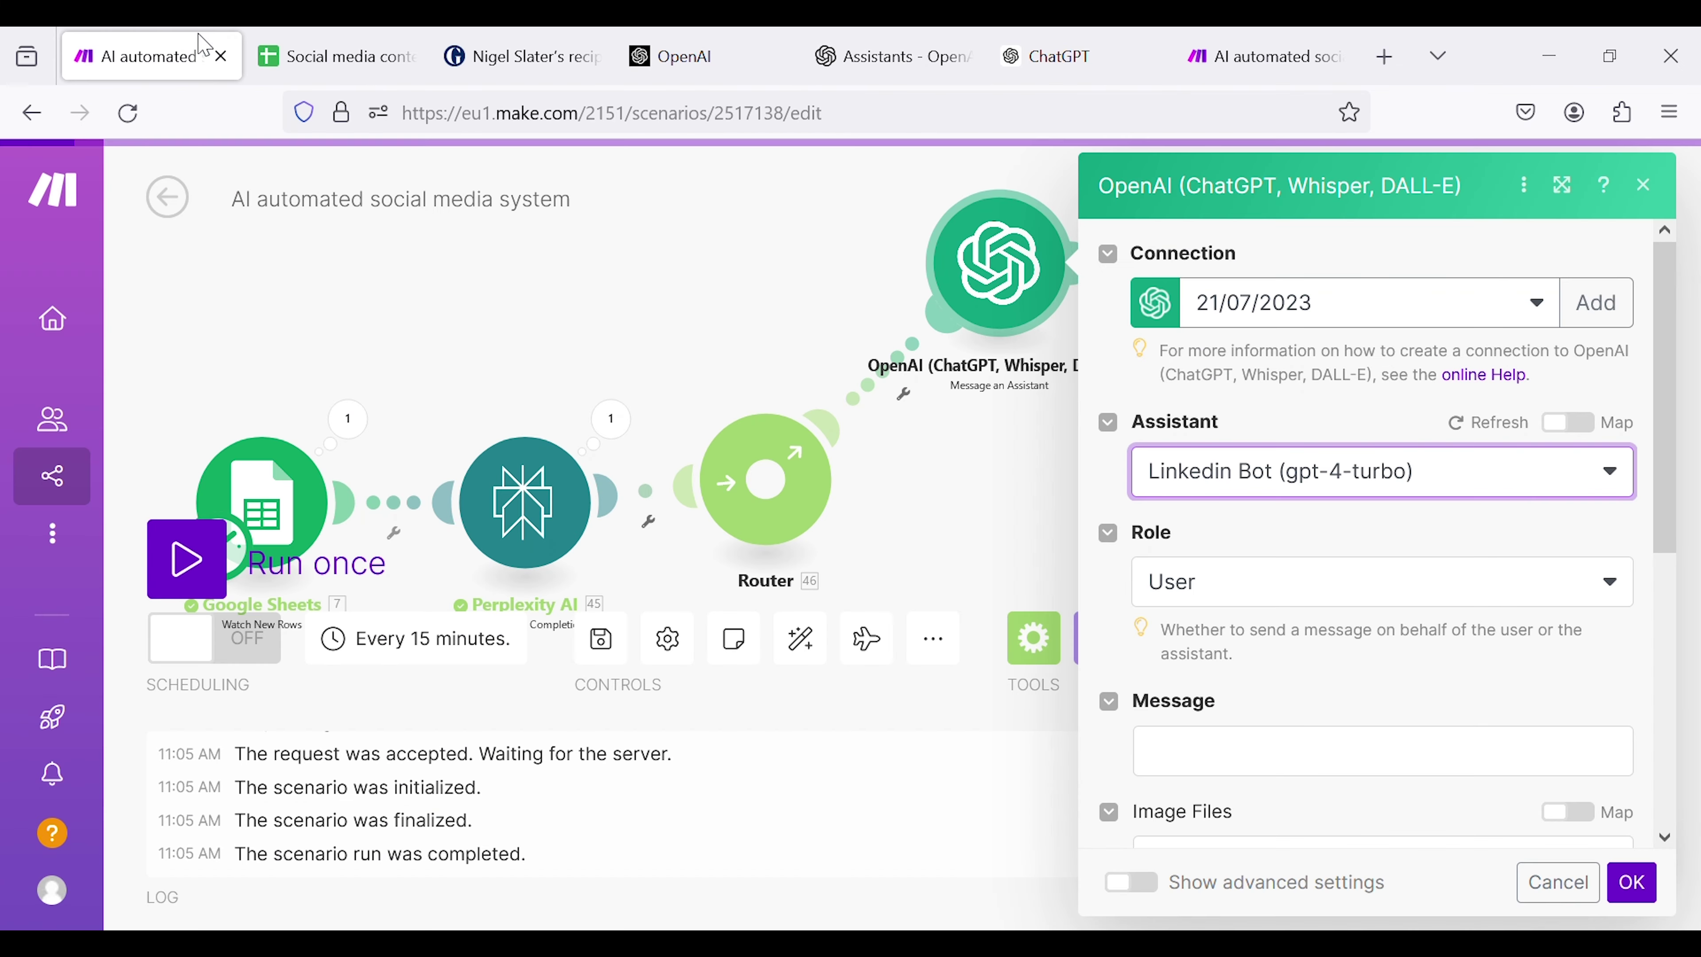
pyautogui.click(1263, 501)
pyautogui.click(1254, 515)
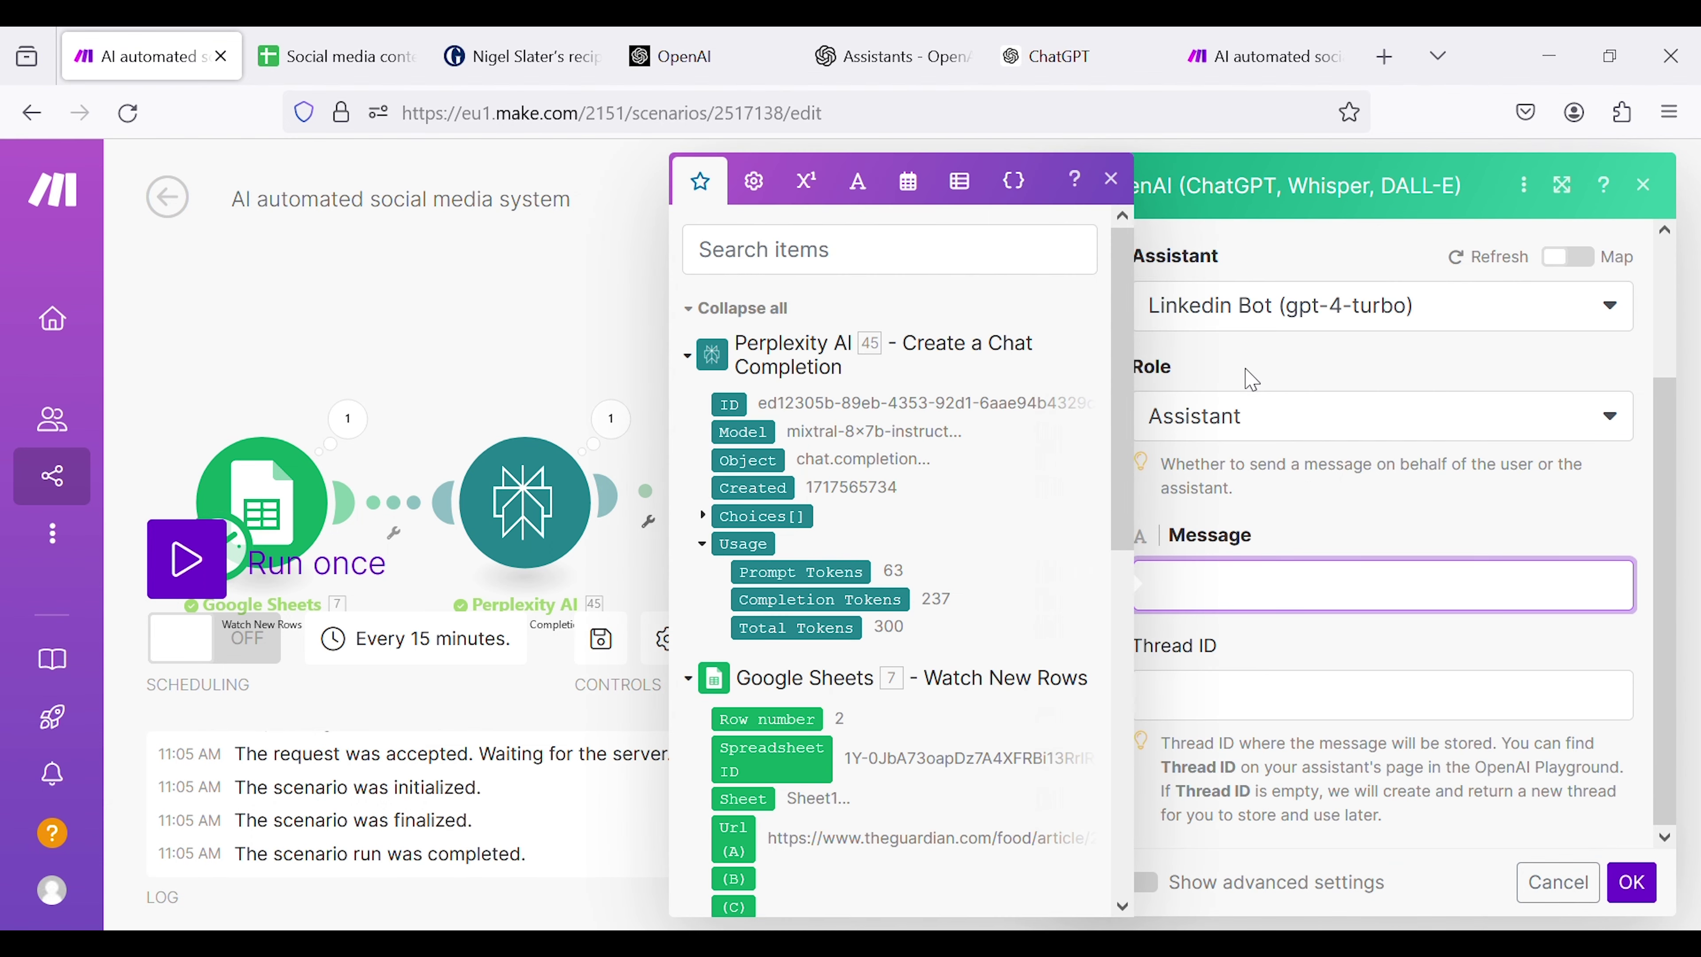
pyautogui.click(1251, 379)
pyautogui.click(1234, 423)
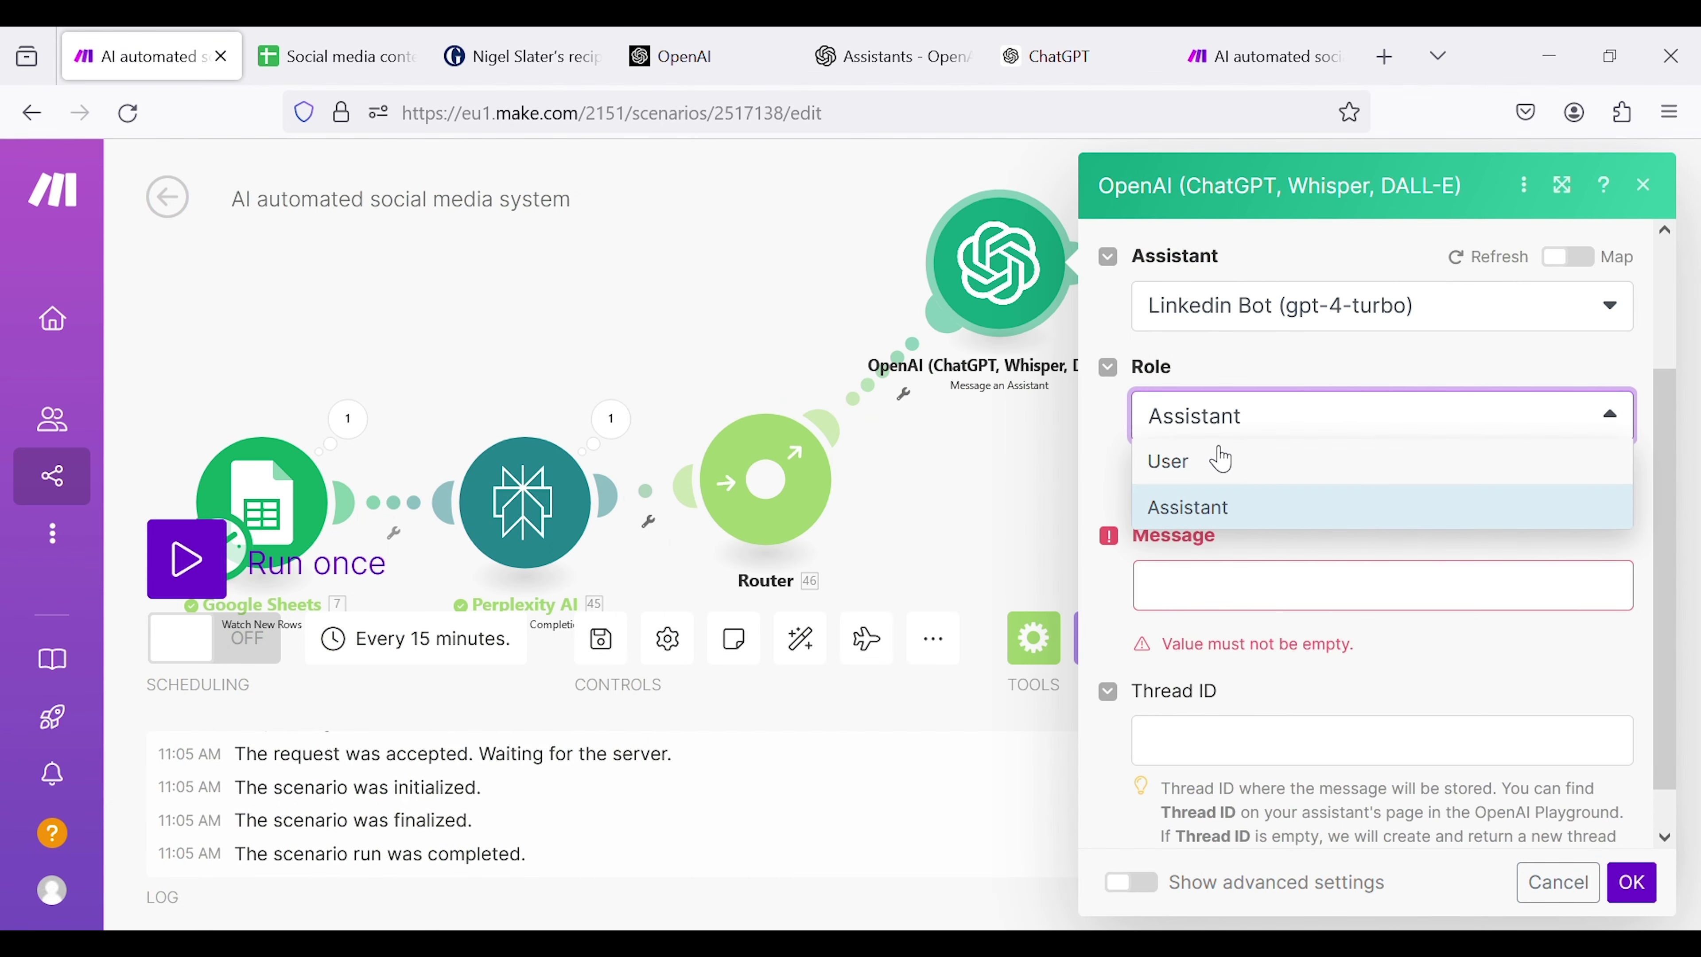
pyautogui.click(1221, 459)
pyautogui.scroll(-3, 1207, 456)
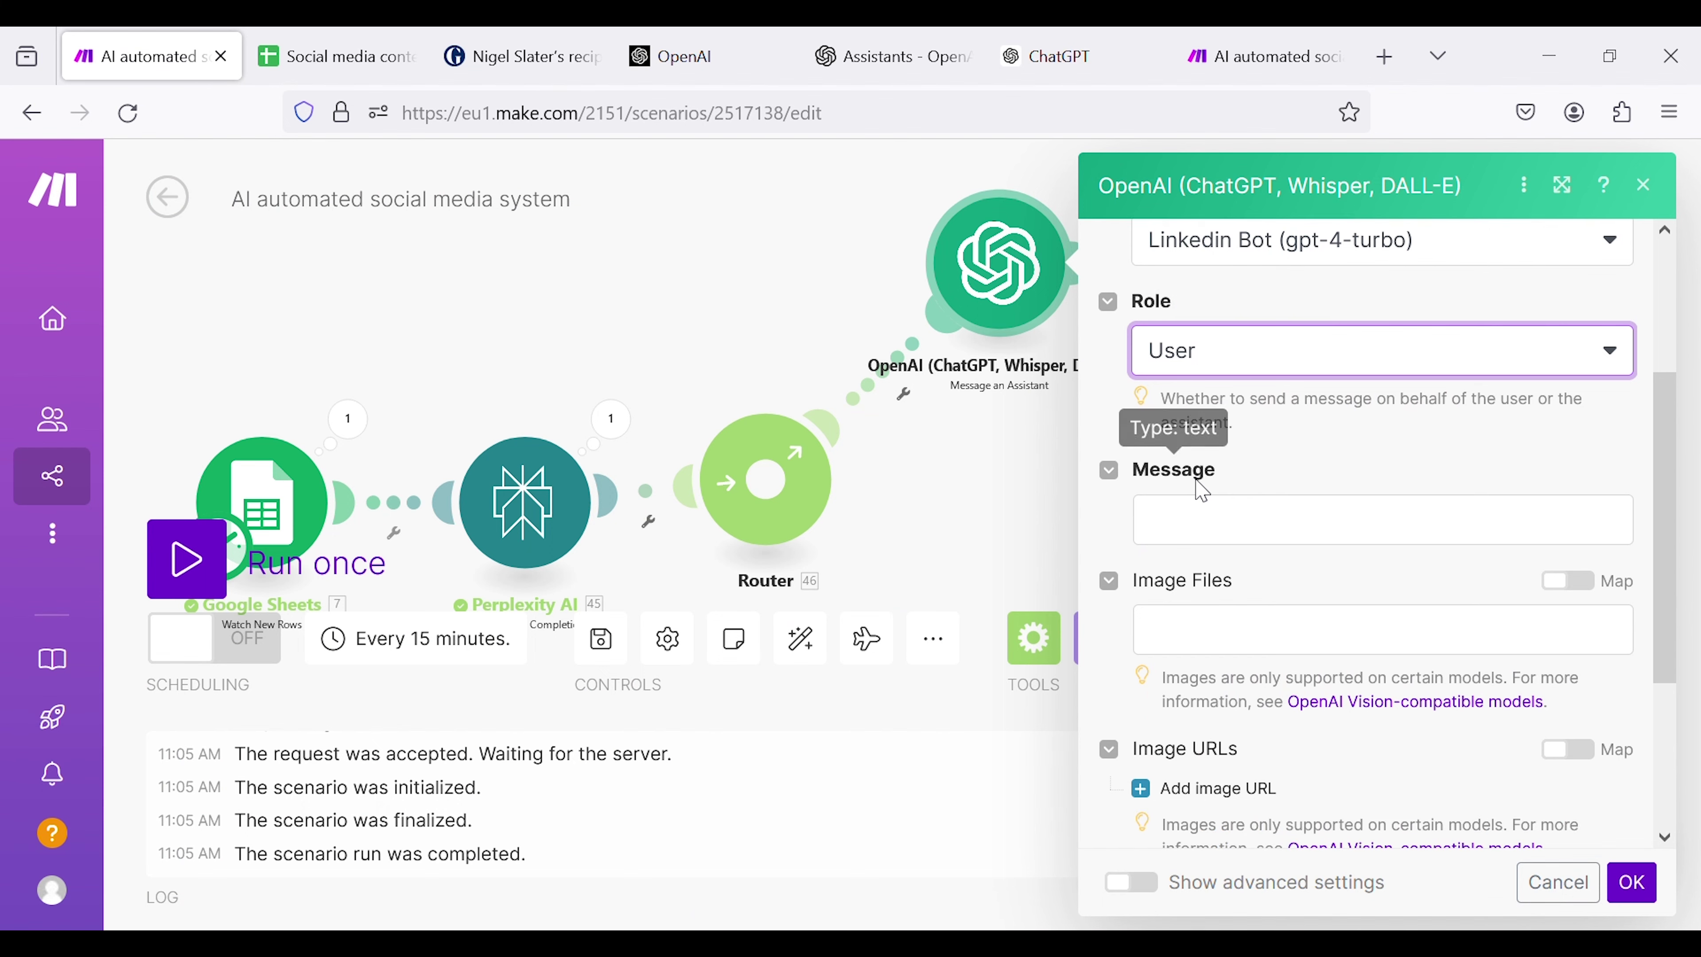
# - Map Perplexity AI's Choices[] Message Content into the OpenAI module's Message and save the module settings
pyautogui.click(1210, 535)
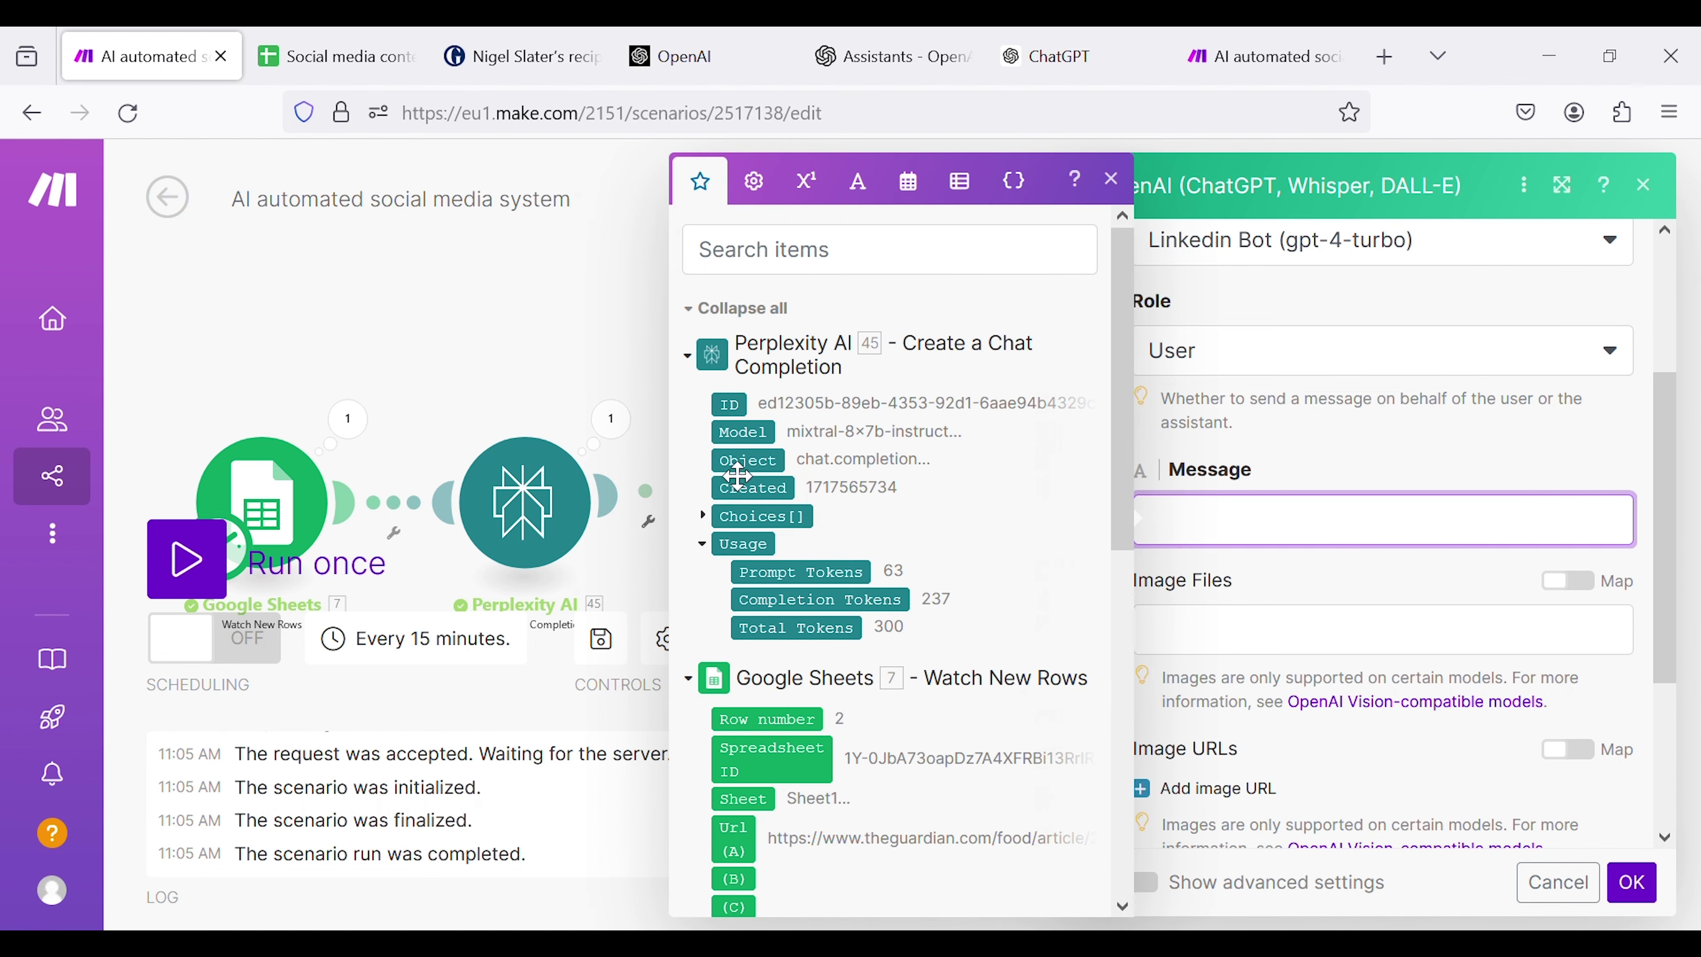
pyautogui.scroll(-3, 790, 492)
pyautogui.scroll(3, 790, 489)
pyautogui.click(702, 515)
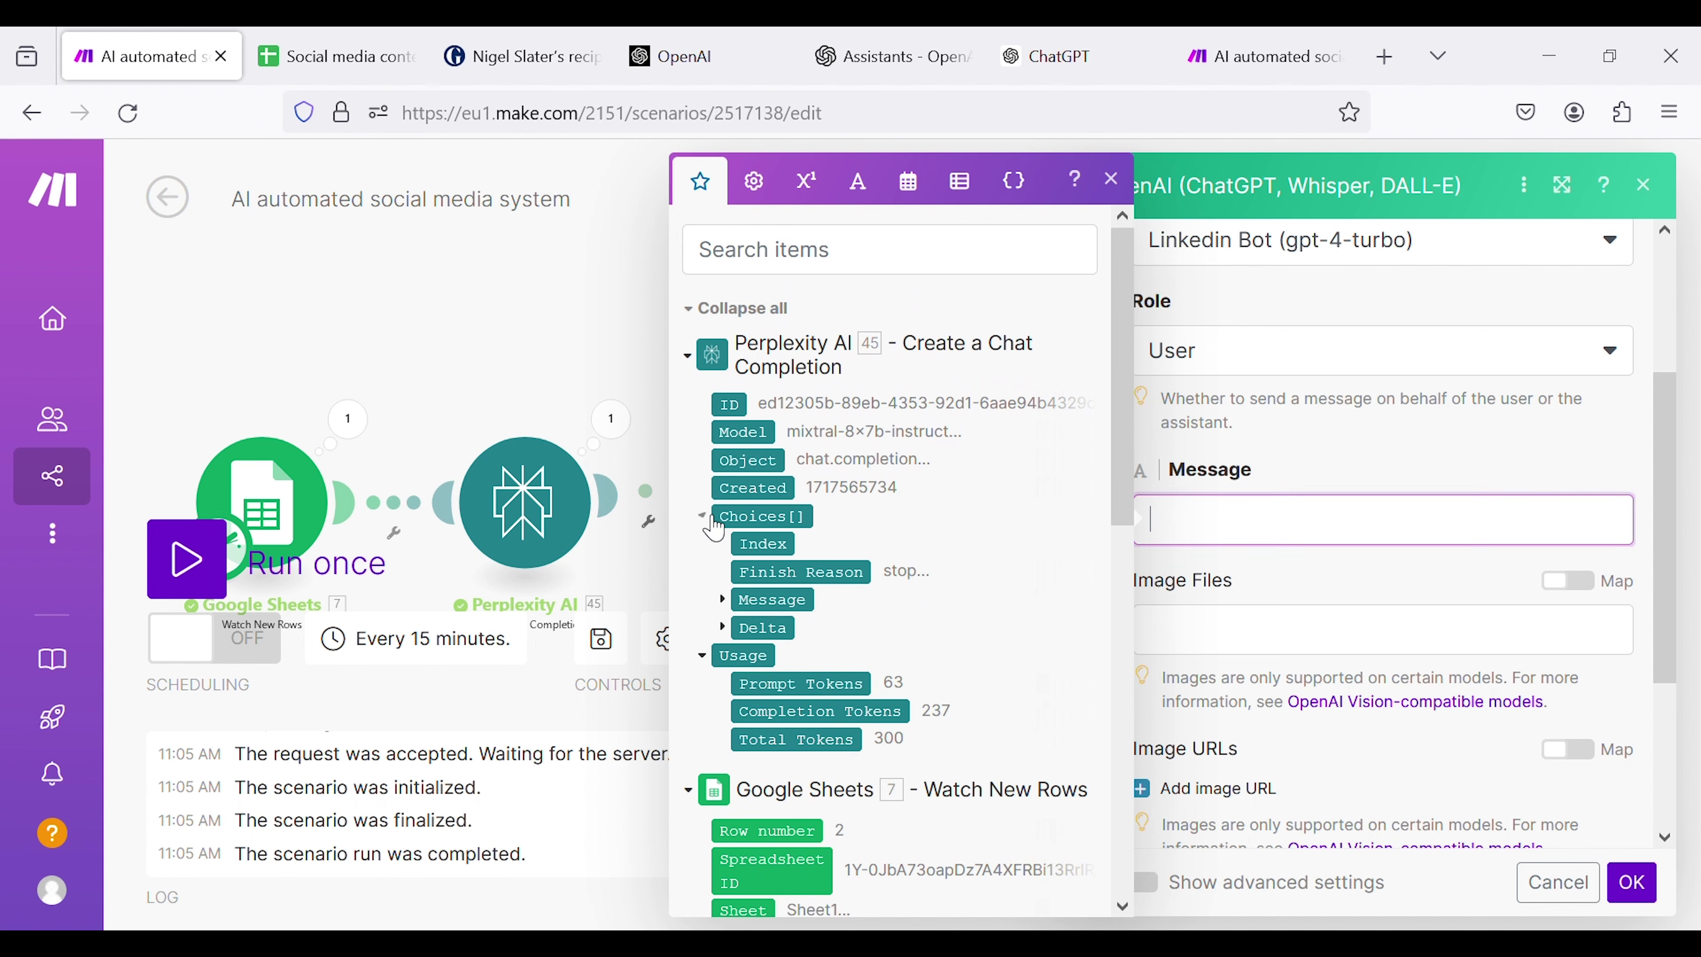
pyautogui.click(732, 607)
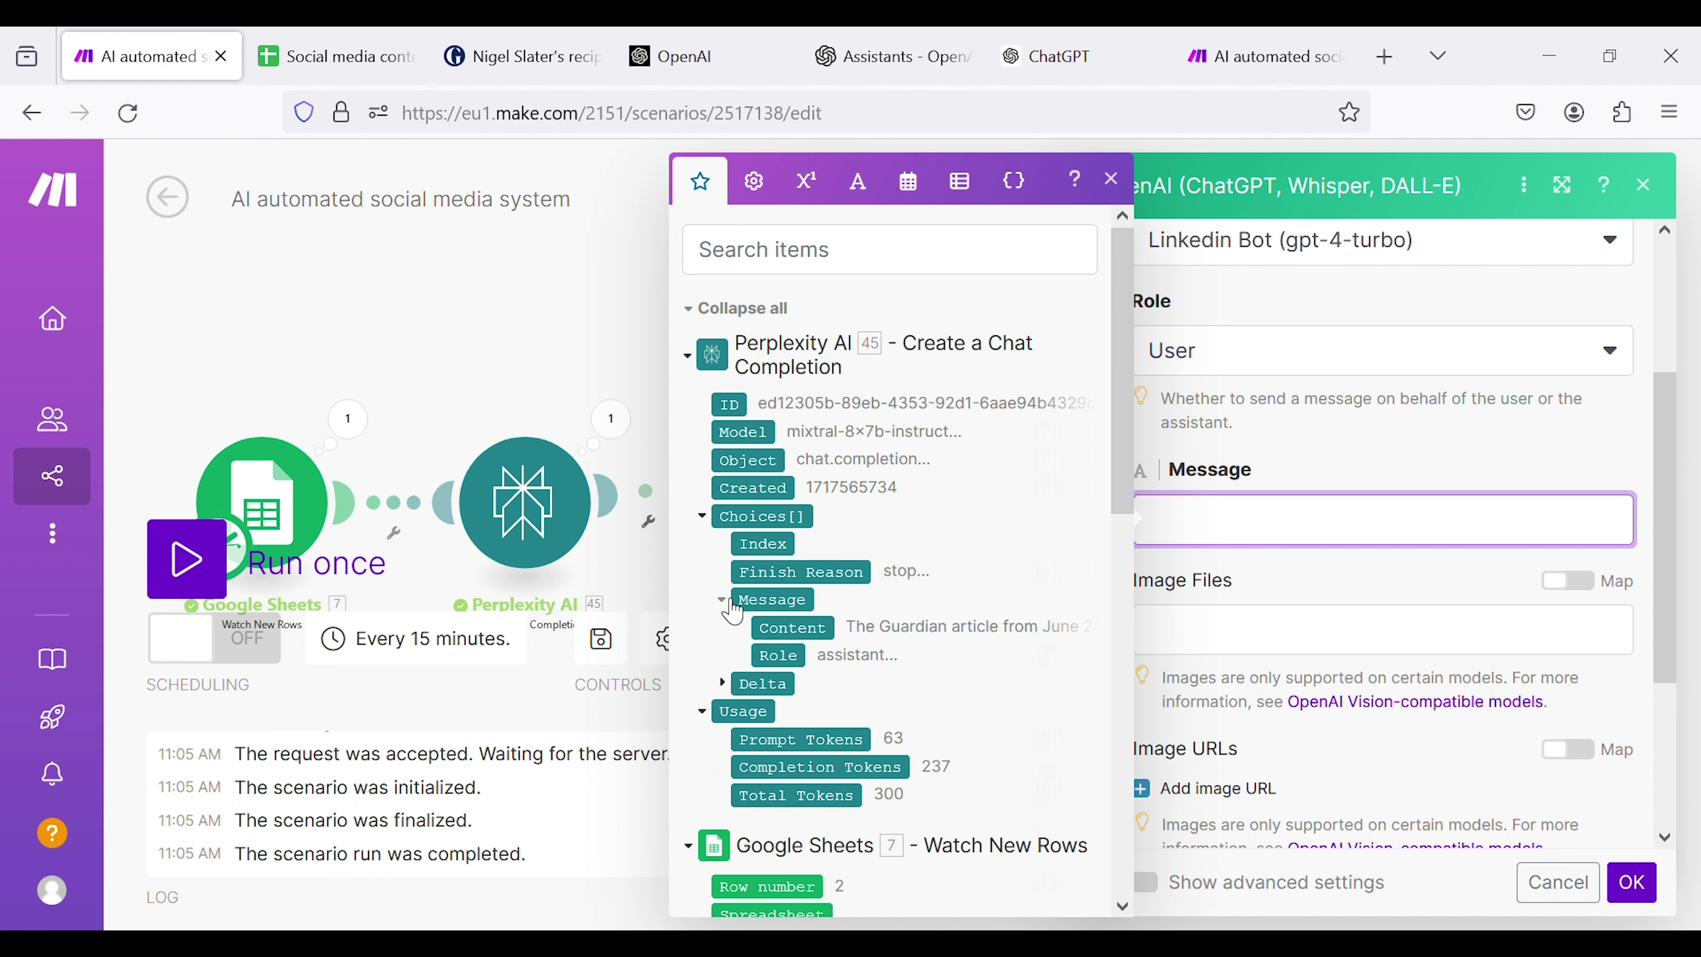
pyautogui.click(816, 631)
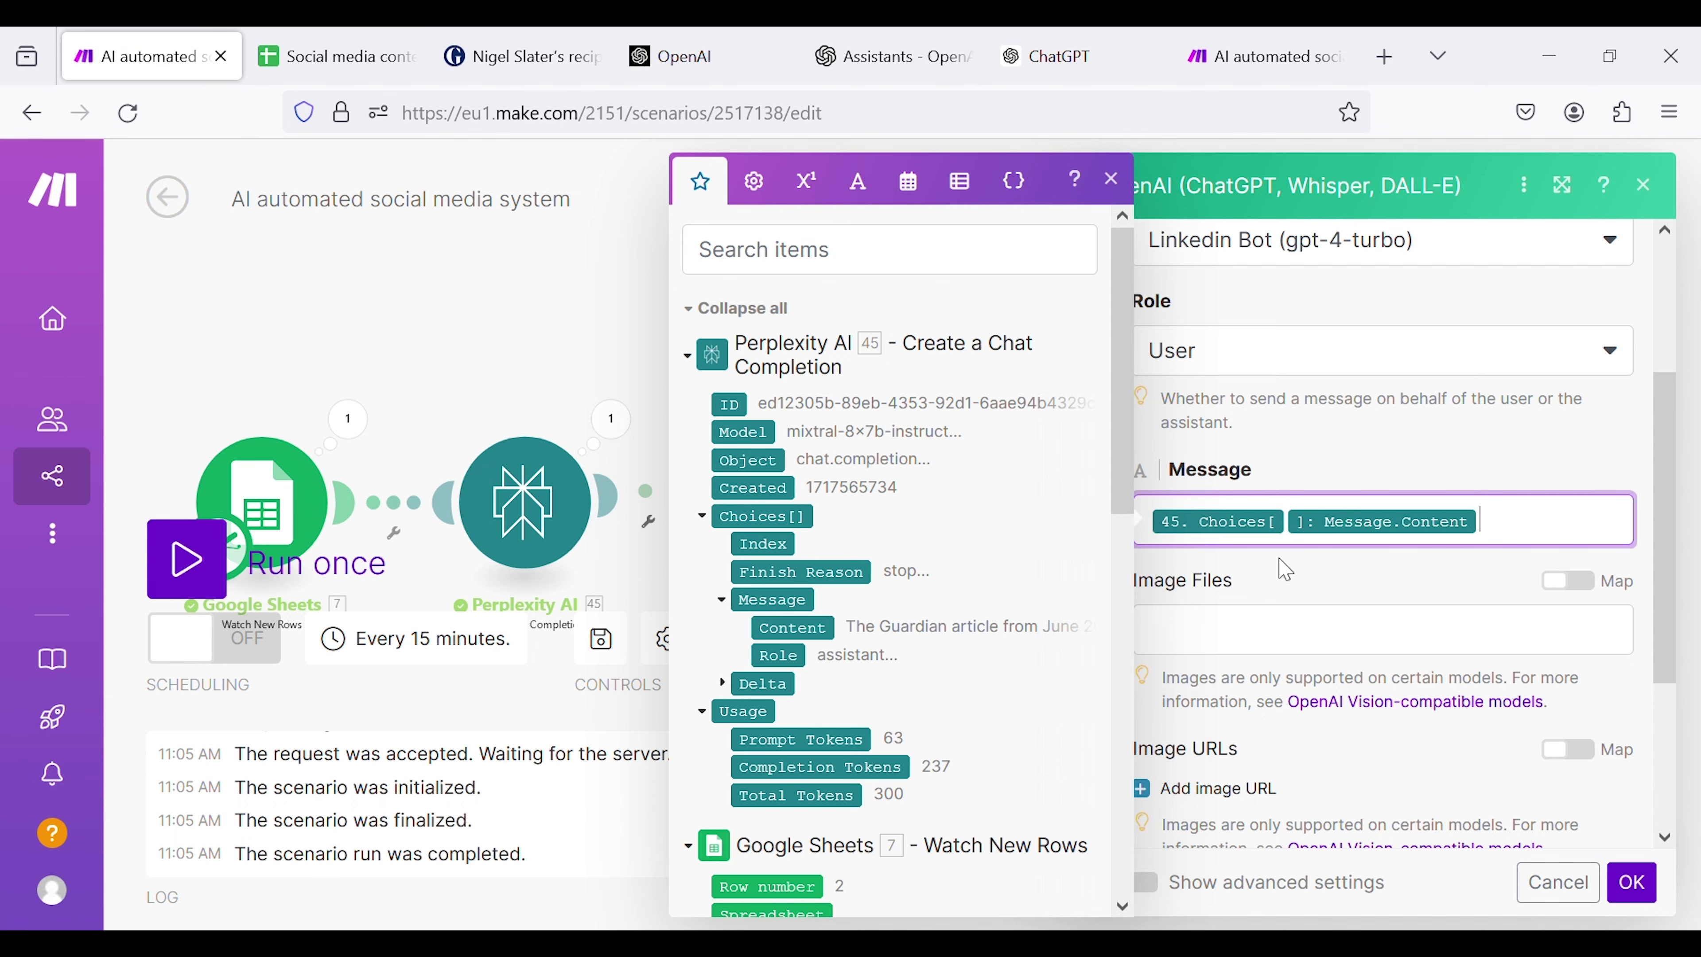
pyautogui.click(1323, 409)
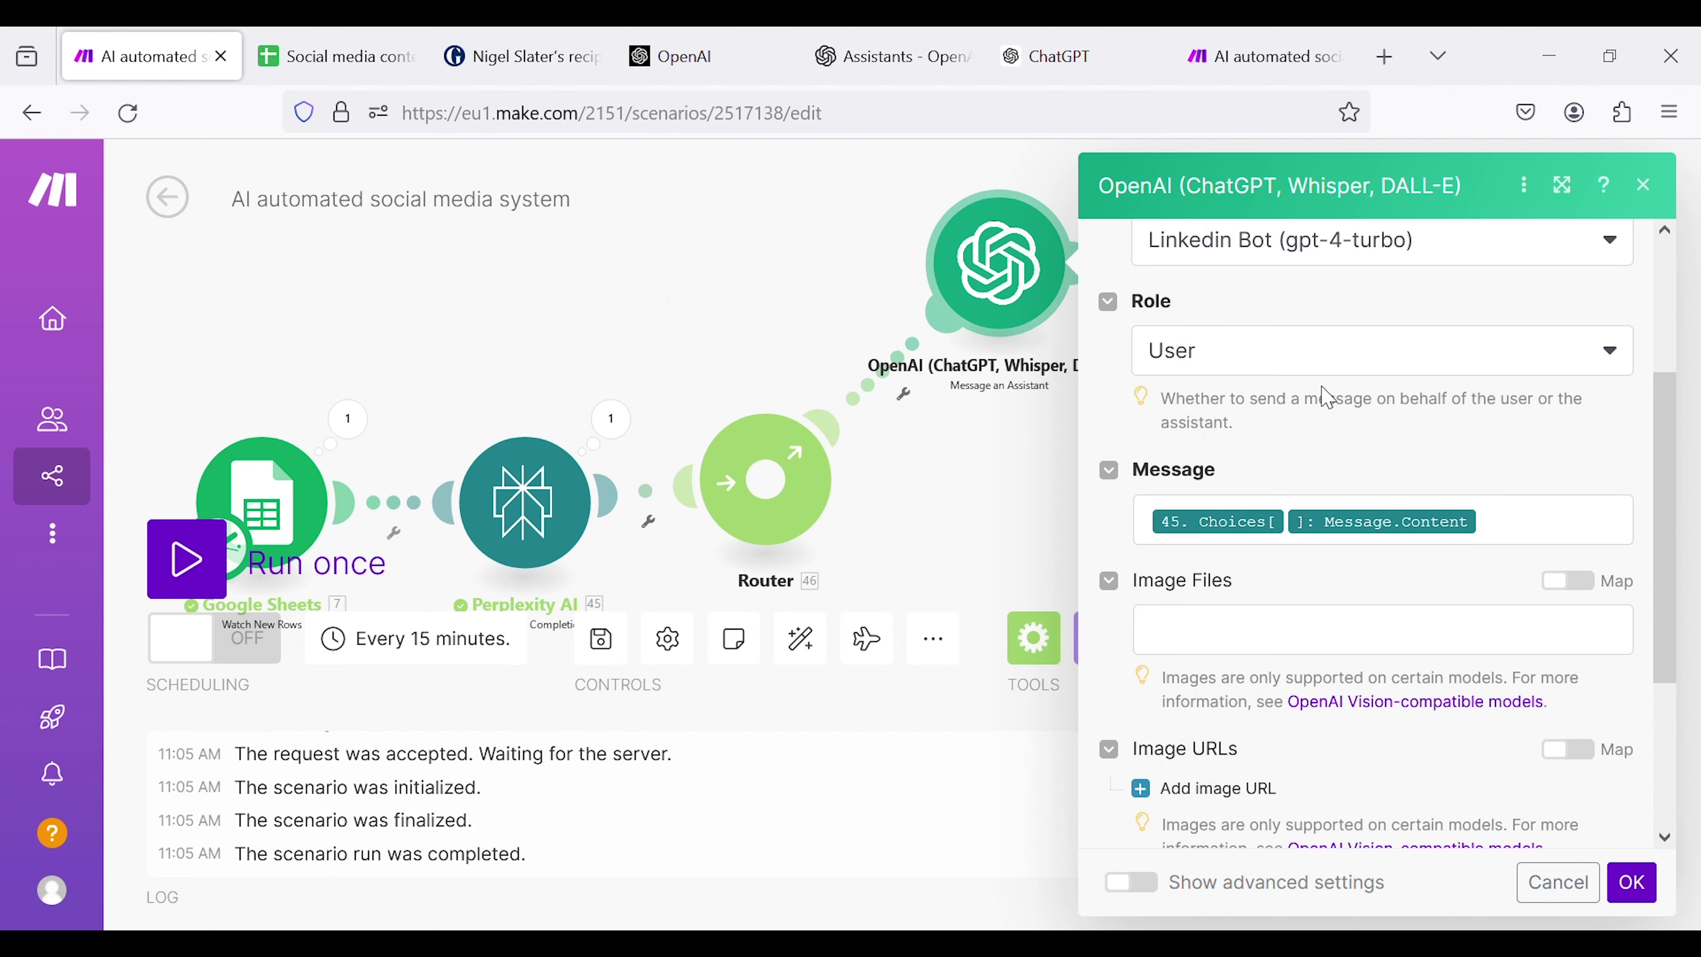
pyautogui.scroll(-2, 1312, 570)
pyautogui.scroll(-2, 1320, 570)
pyautogui.scroll(6, 1325, 596)
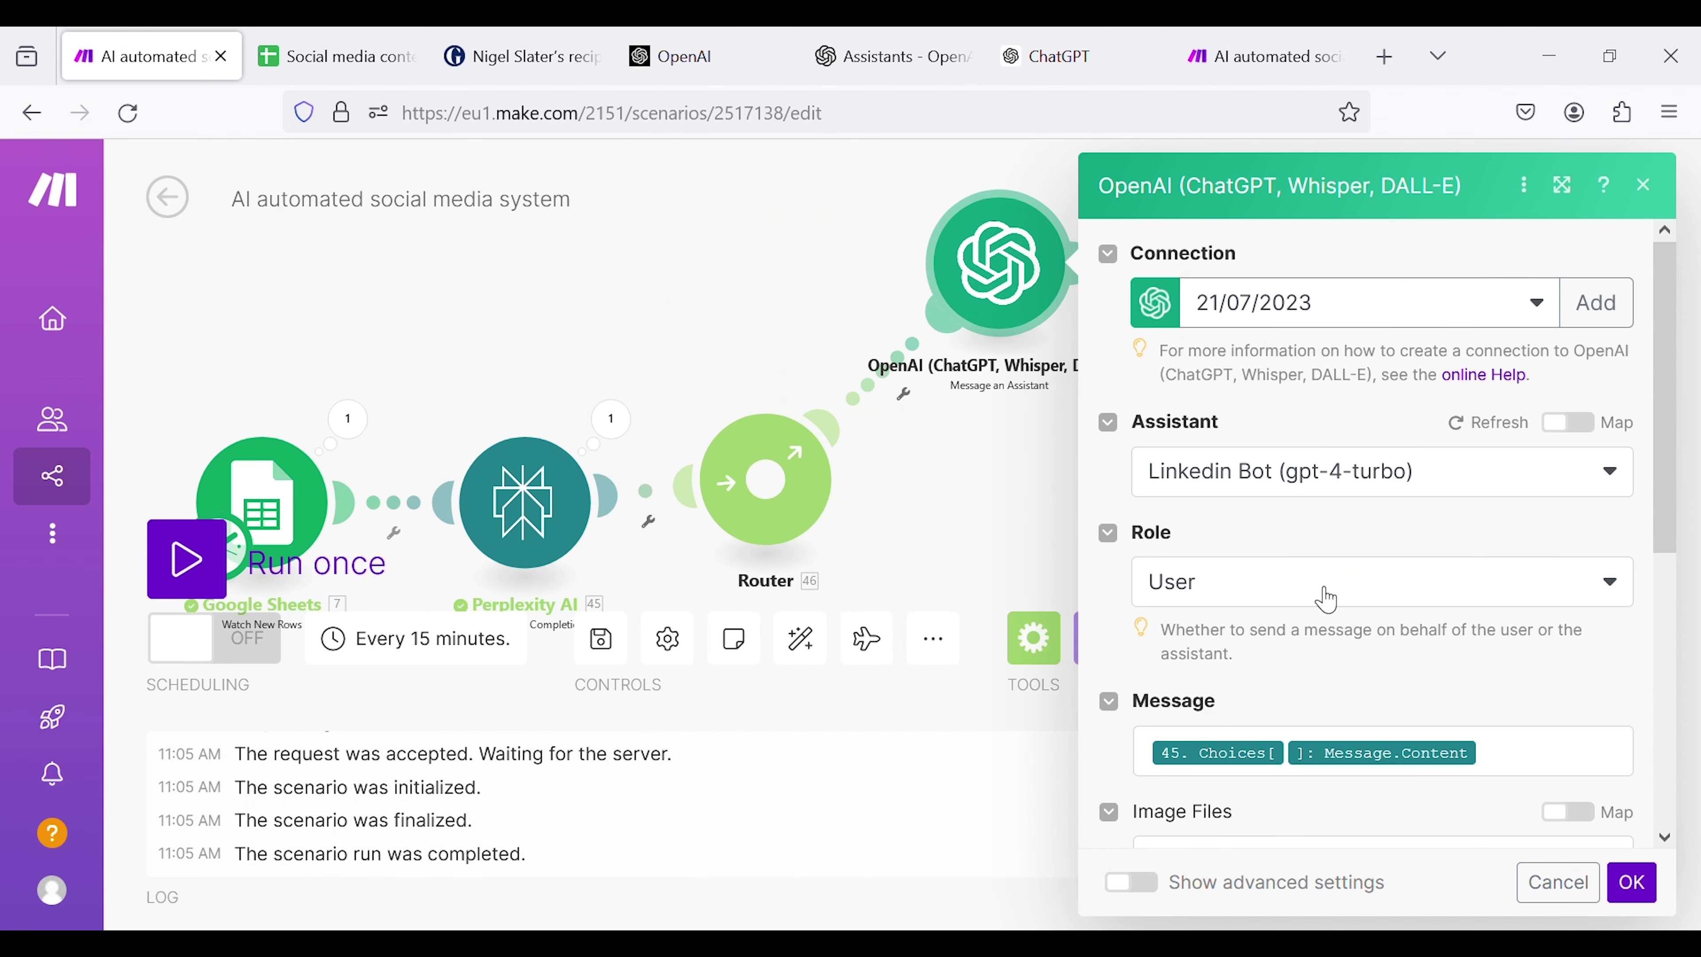
pyautogui.click(1631, 882)
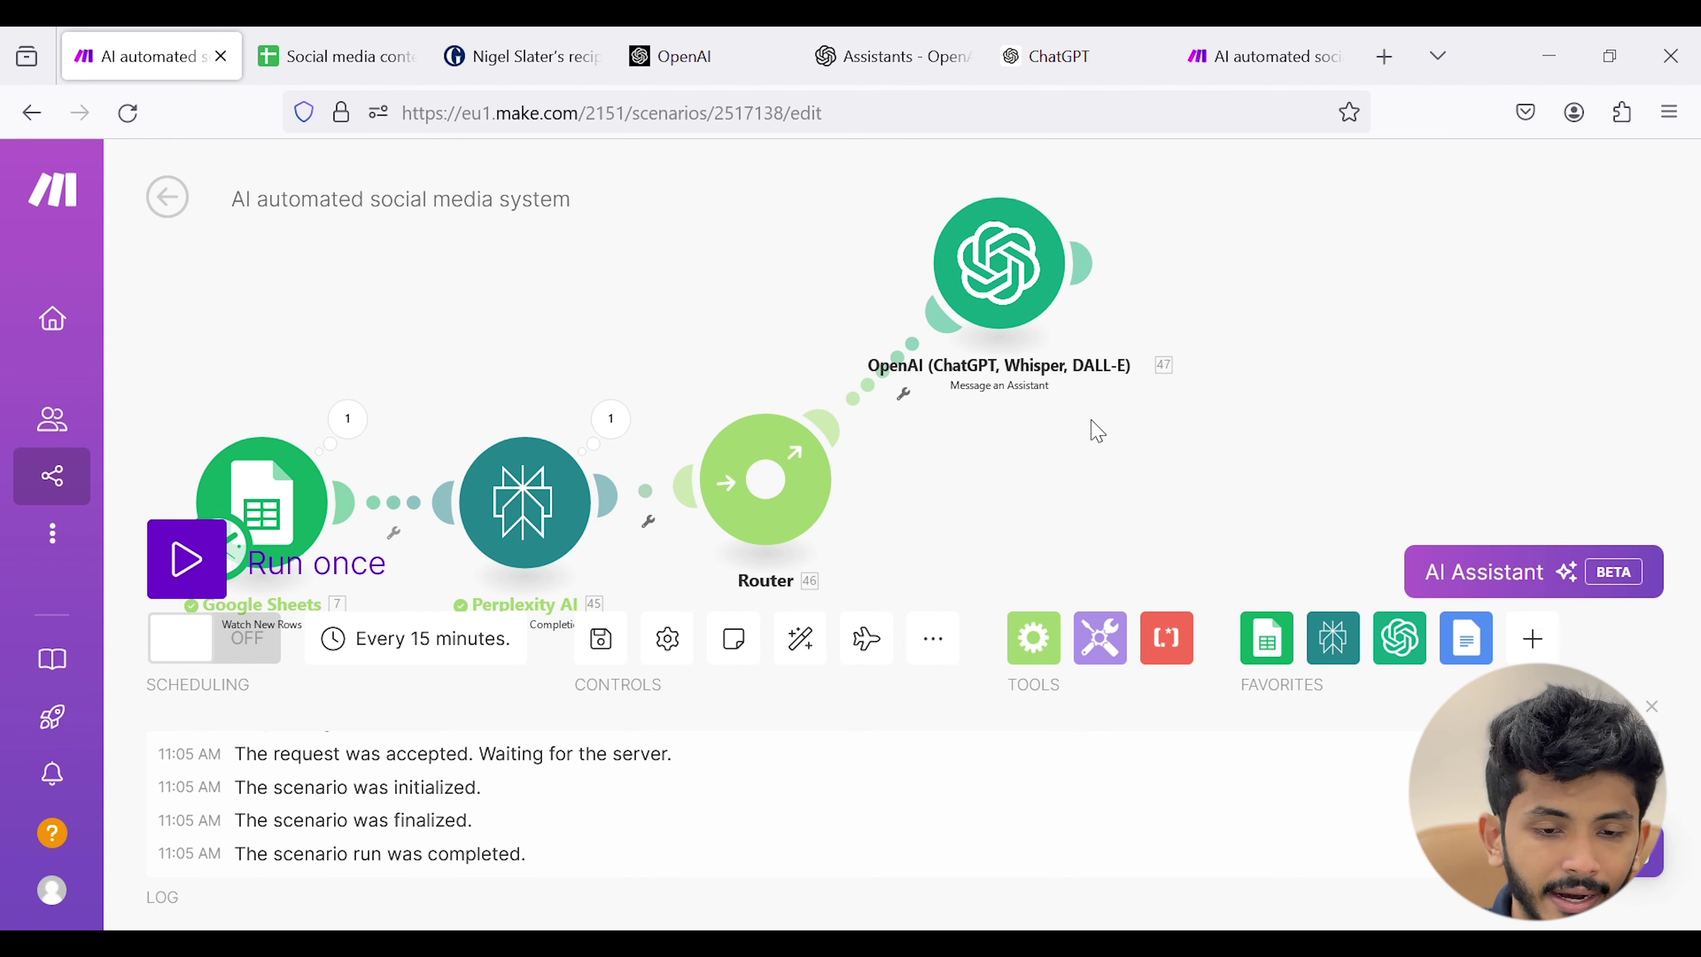
# - Run the scenario once and read through the result in the OpenAI module's output bundle
pyautogui.moveTo(1095, 429); pyautogui.dragTo(927, 459)
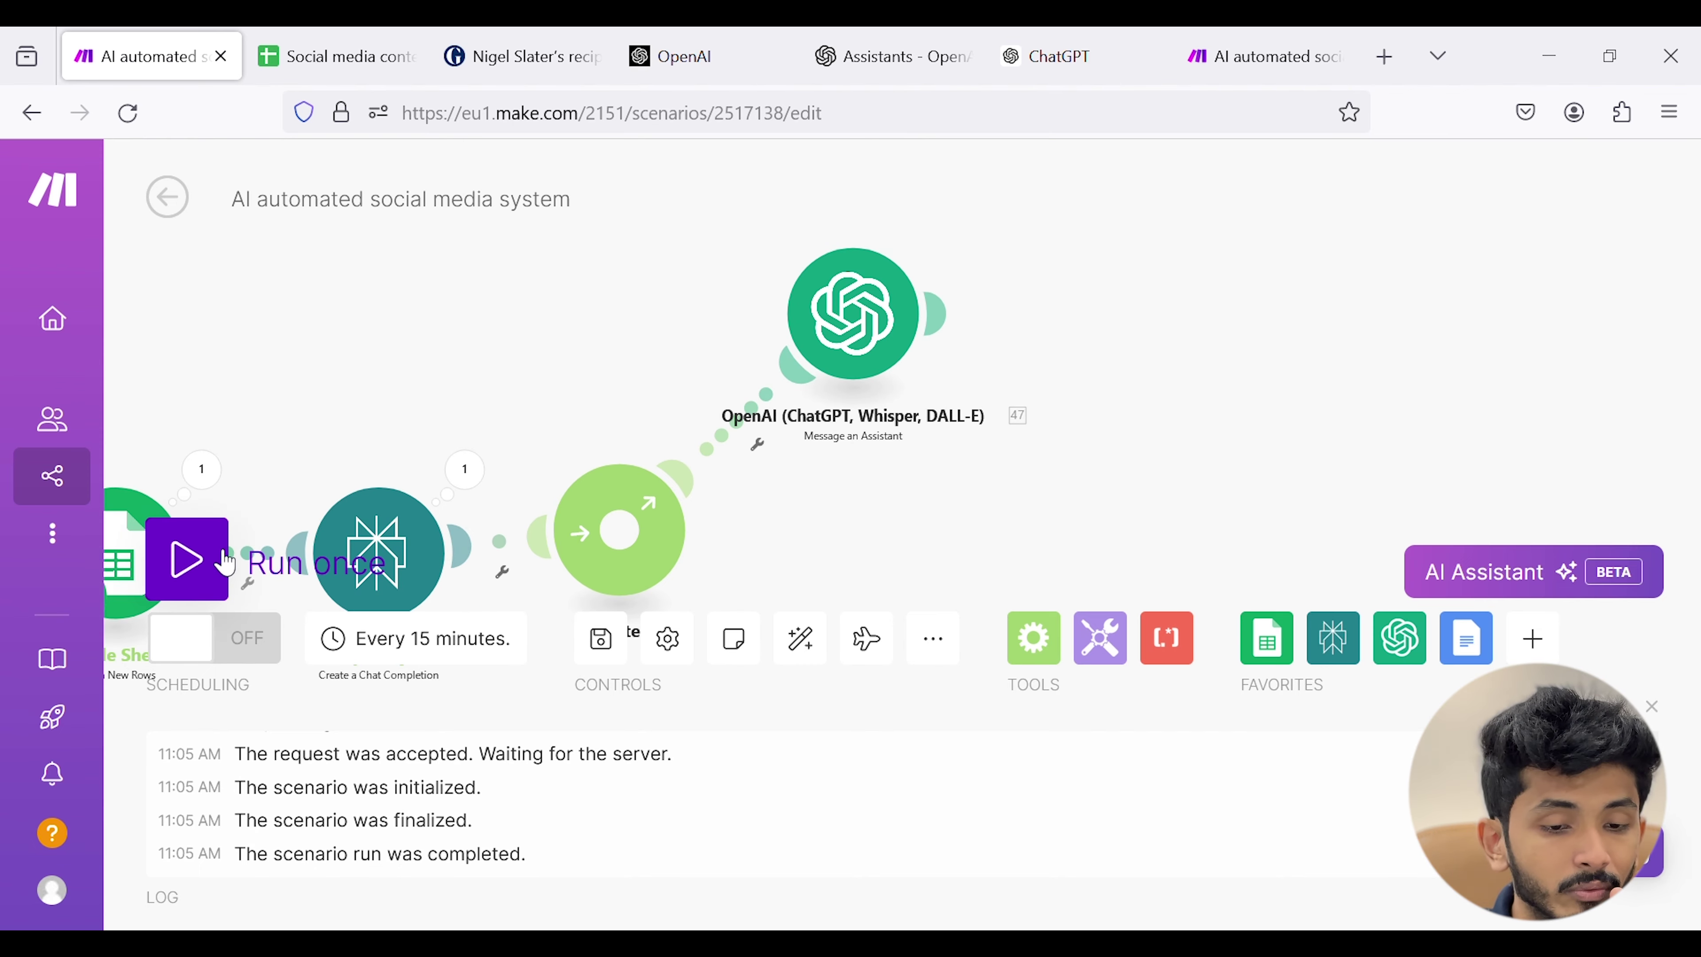
pyautogui.click(187, 559)
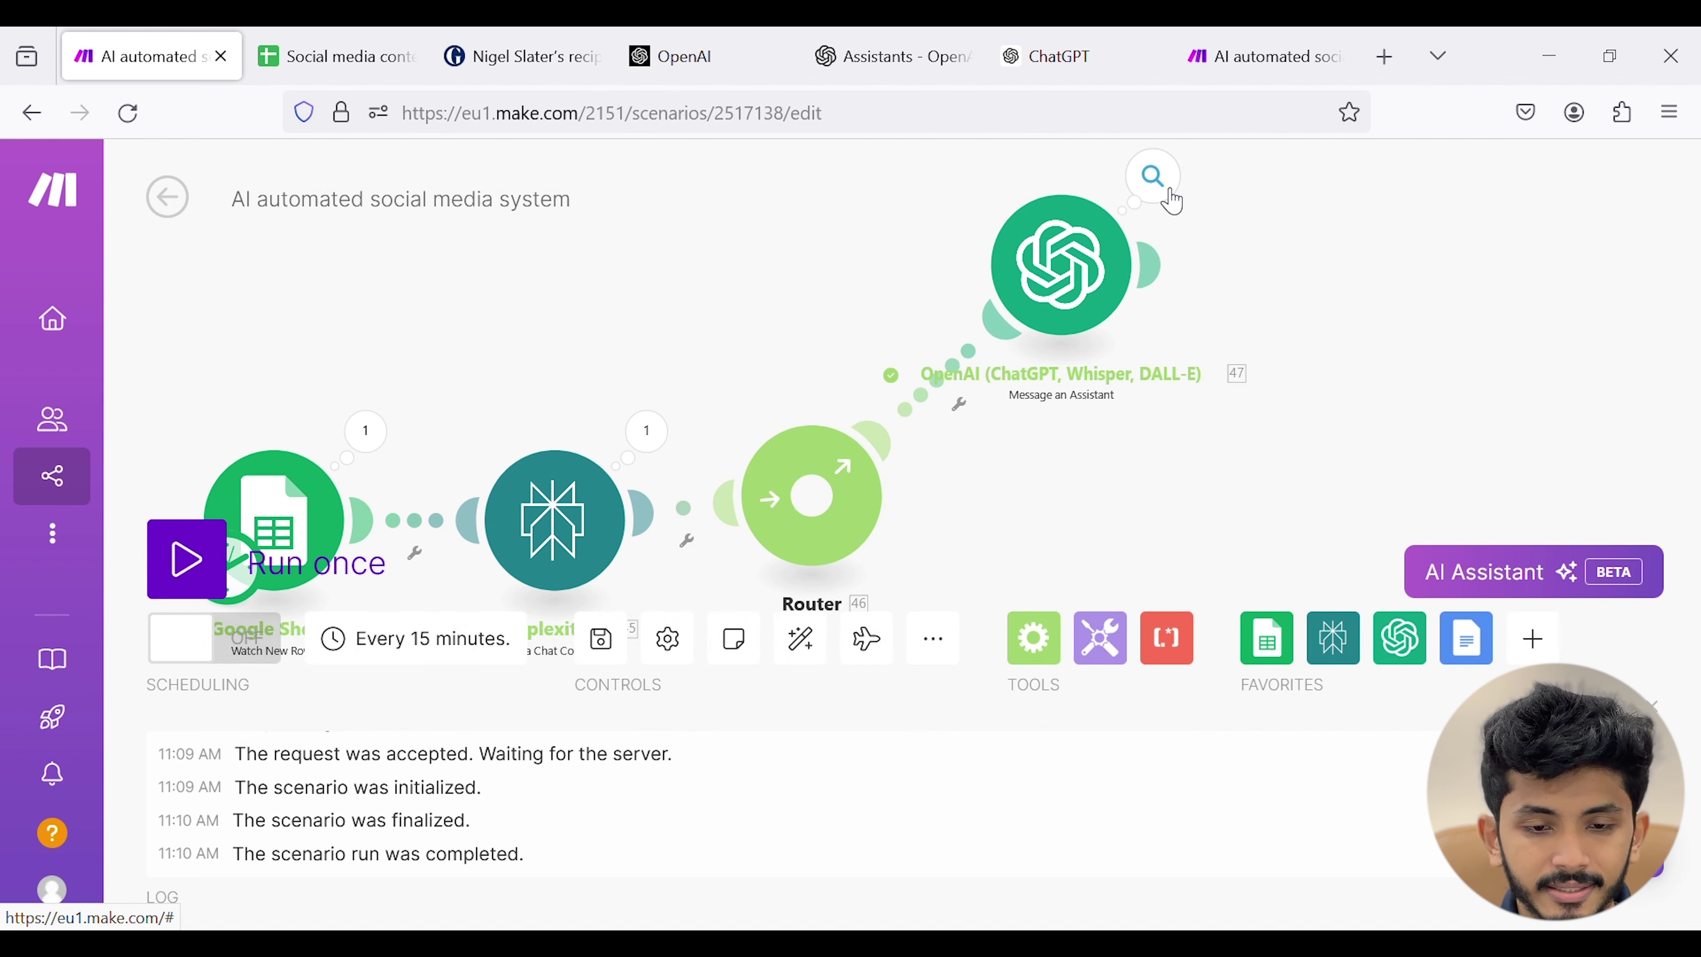
pyautogui.click(1153, 175)
pyautogui.click(707, 547)
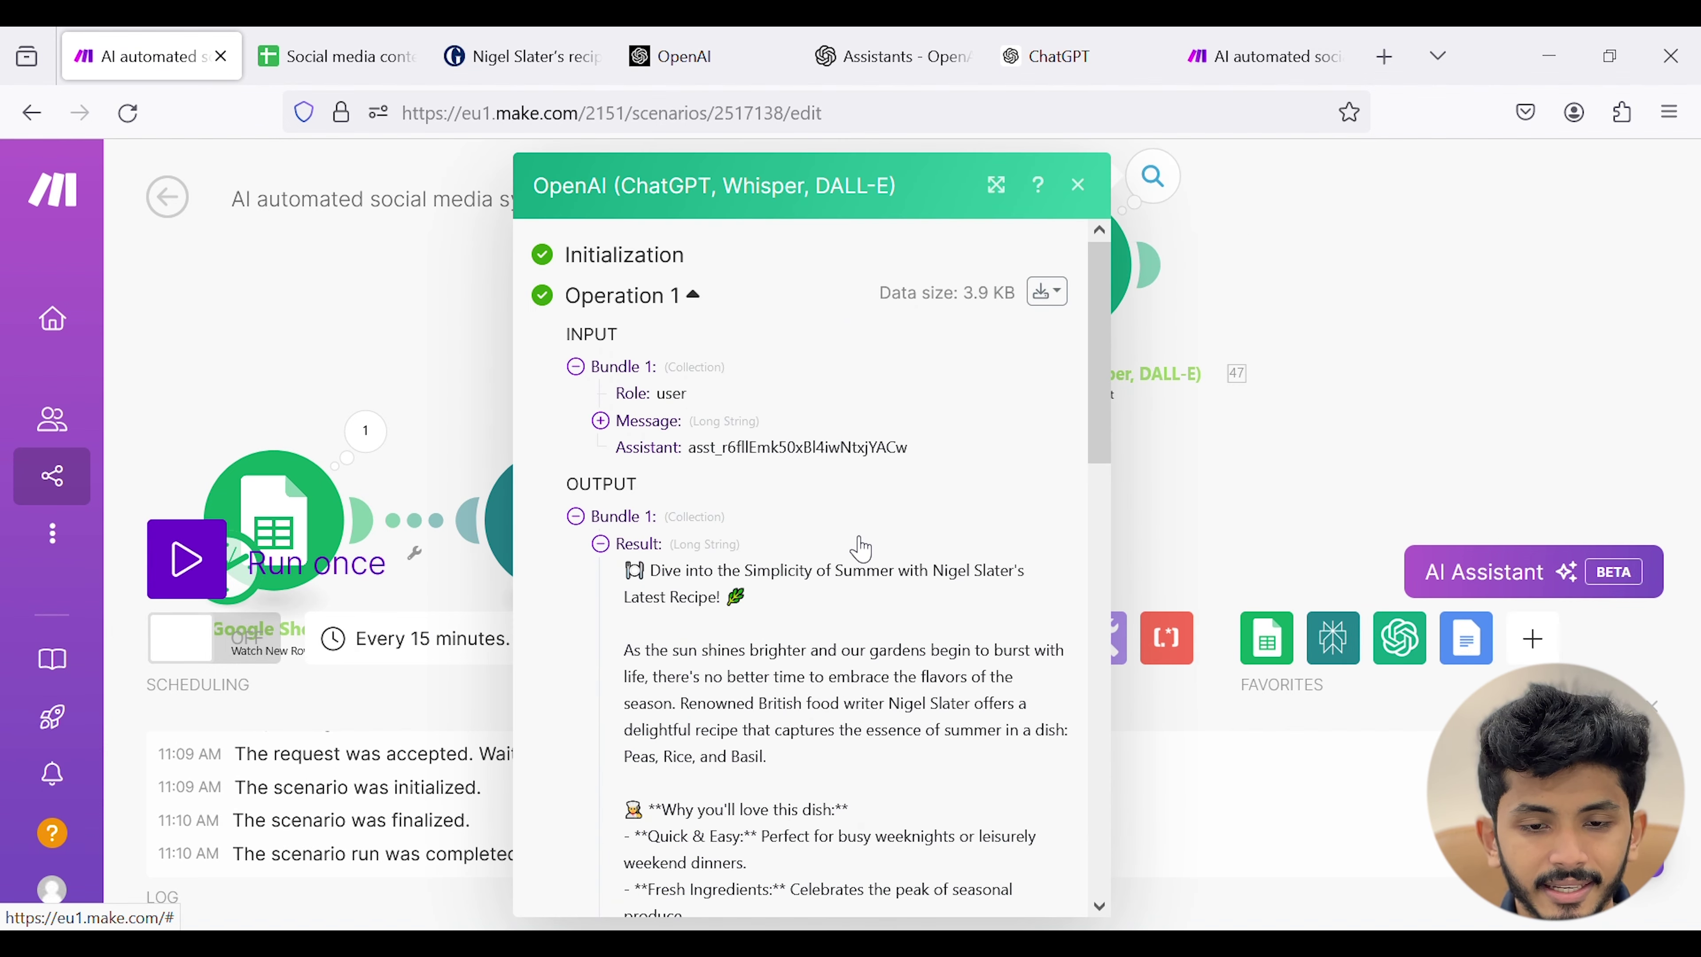
pyautogui.scroll(-2, 837, 544)
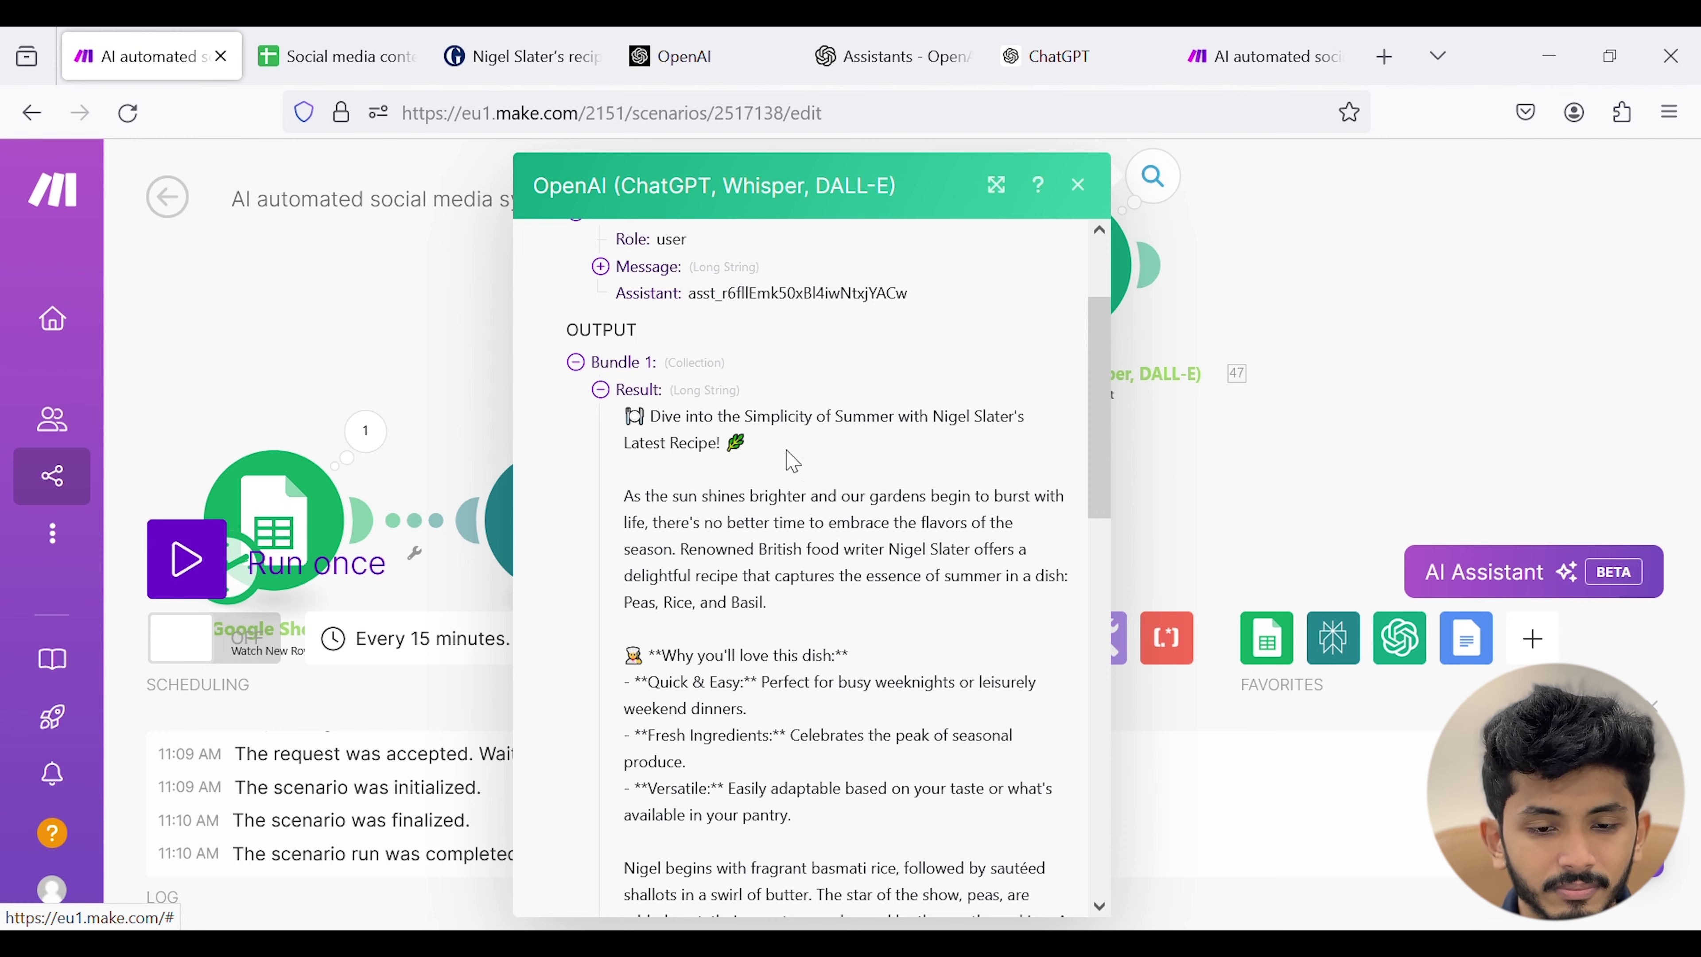
pyautogui.scroll(-10, 792, 461)
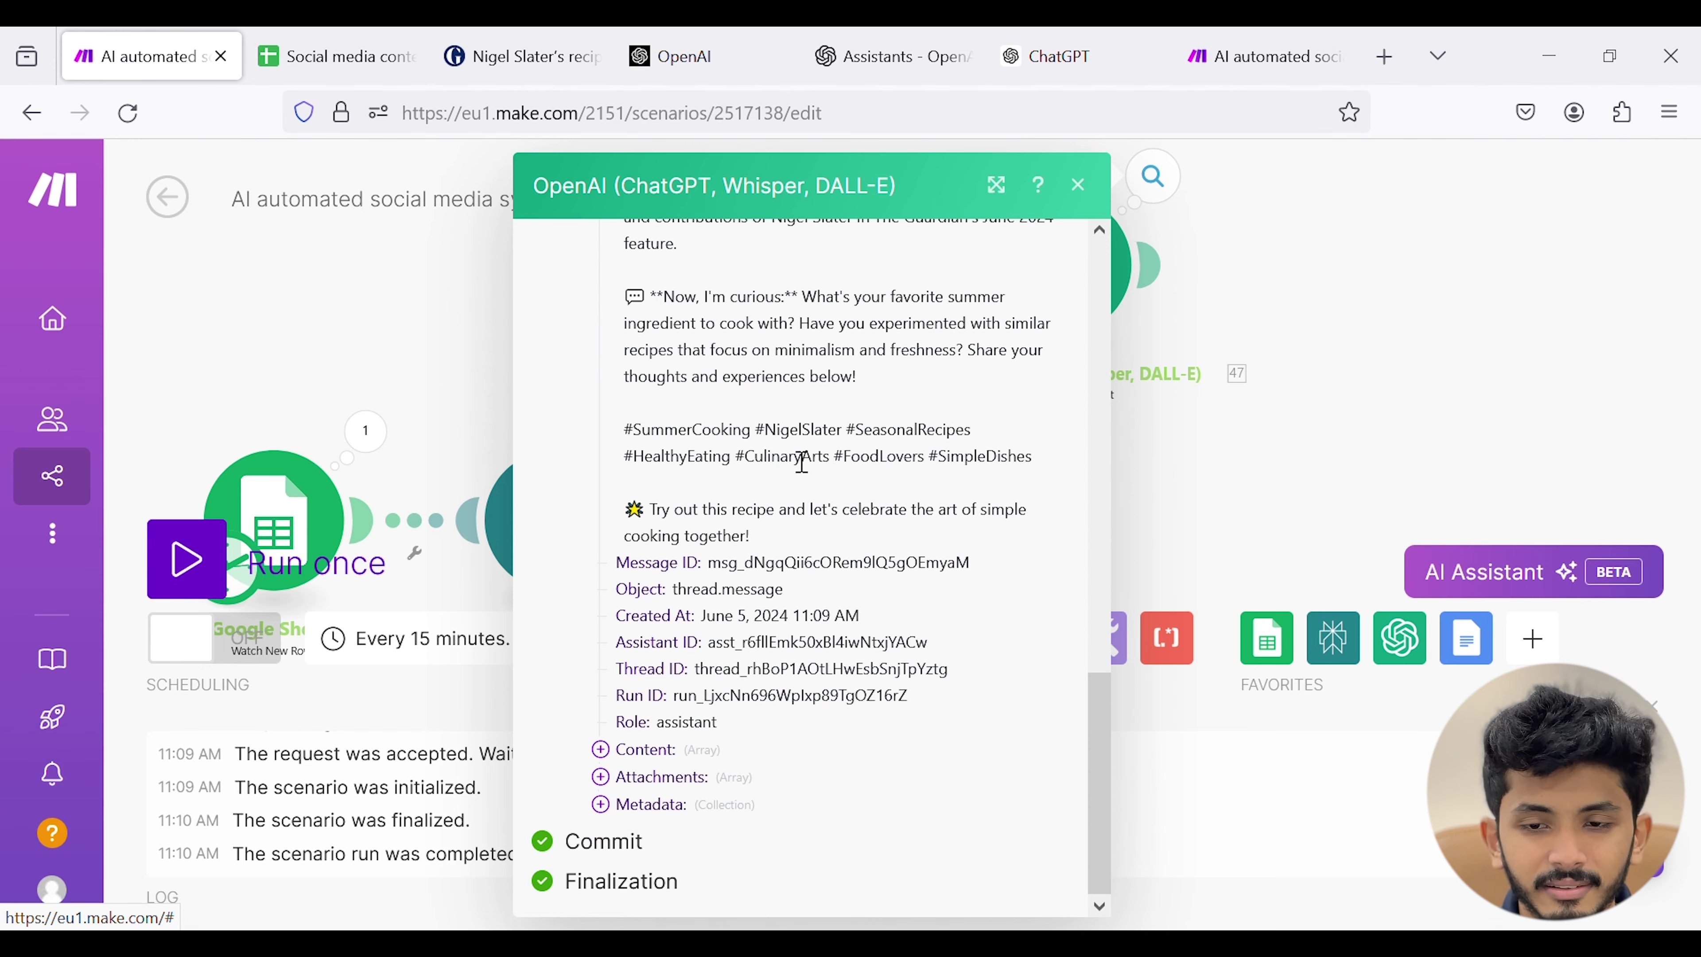
pyautogui.click(1316, 256)
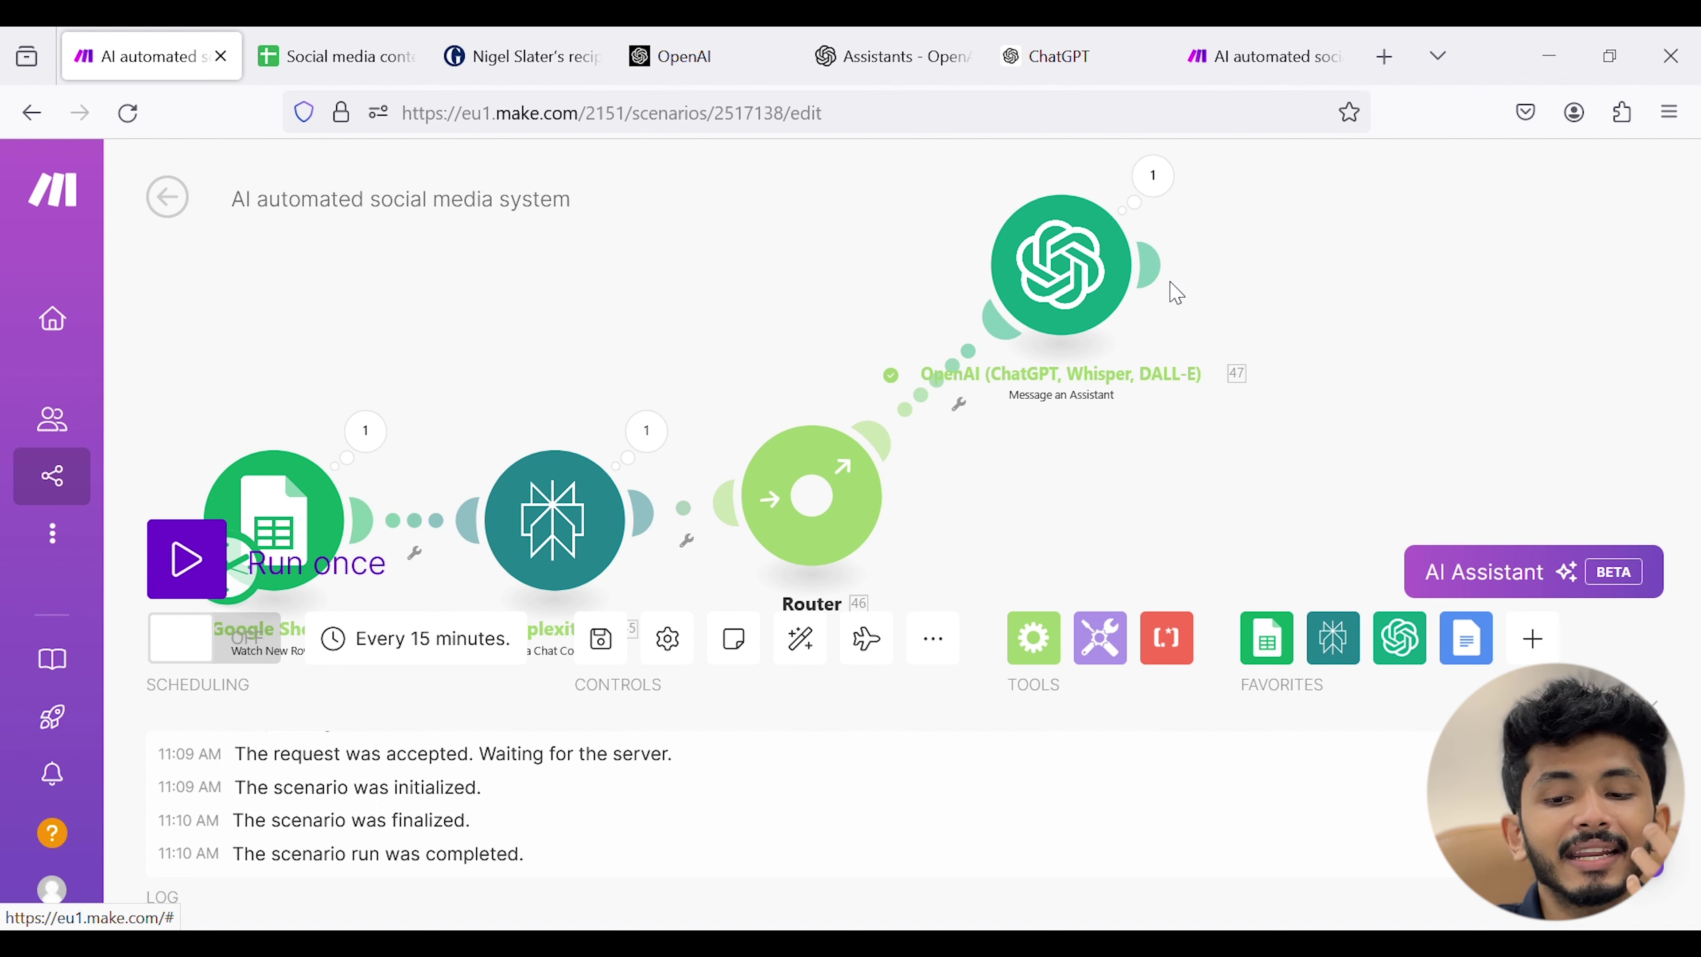
# - Add an OpenAI Generate an Image module after Message an Assistant and set its Model to Dall-E 3
pyautogui.click(1180, 285)
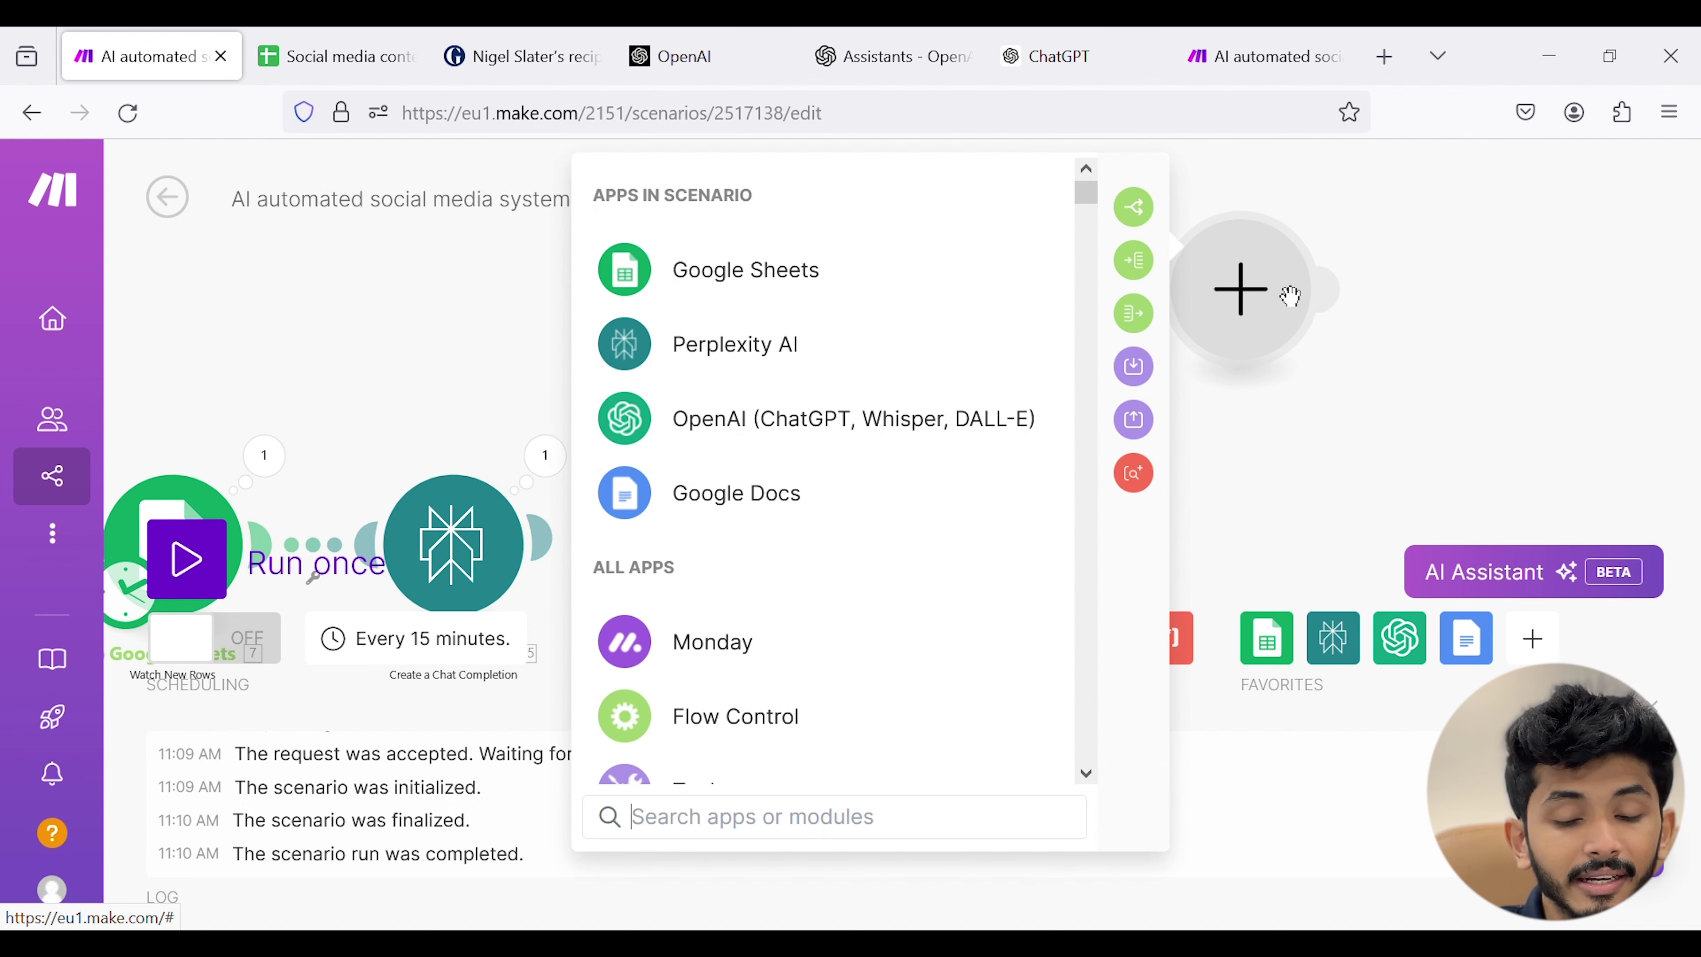
pyautogui.click(861, 418)
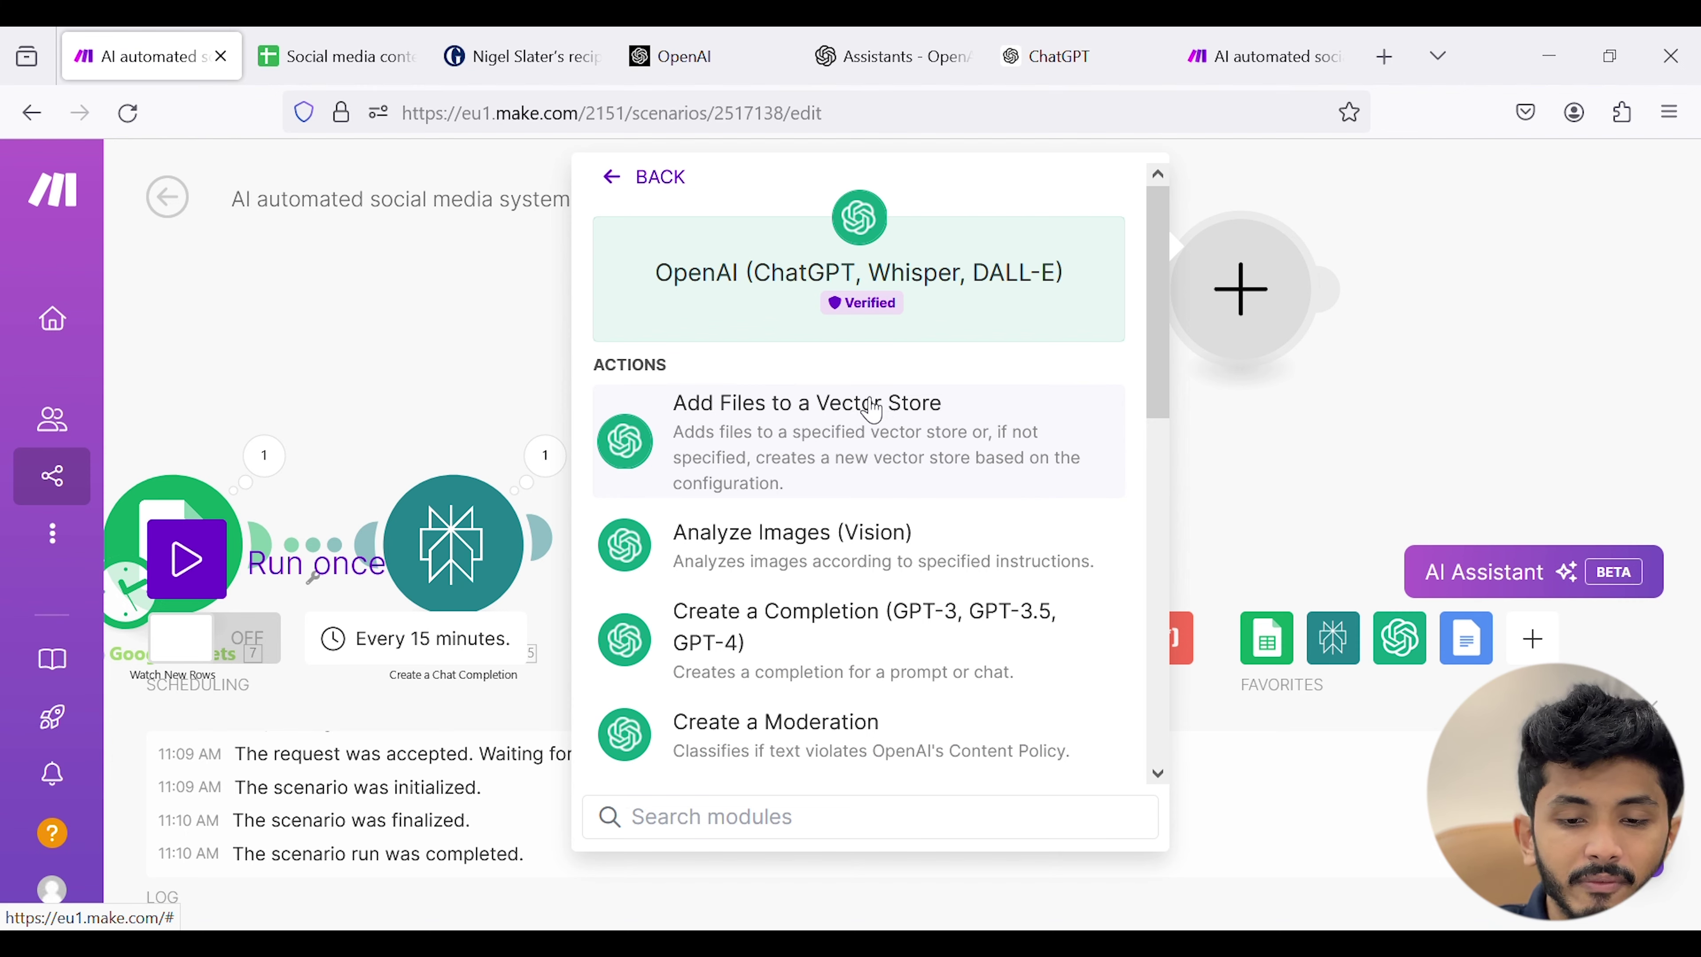
pyautogui.scroll(-10, 871, 408)
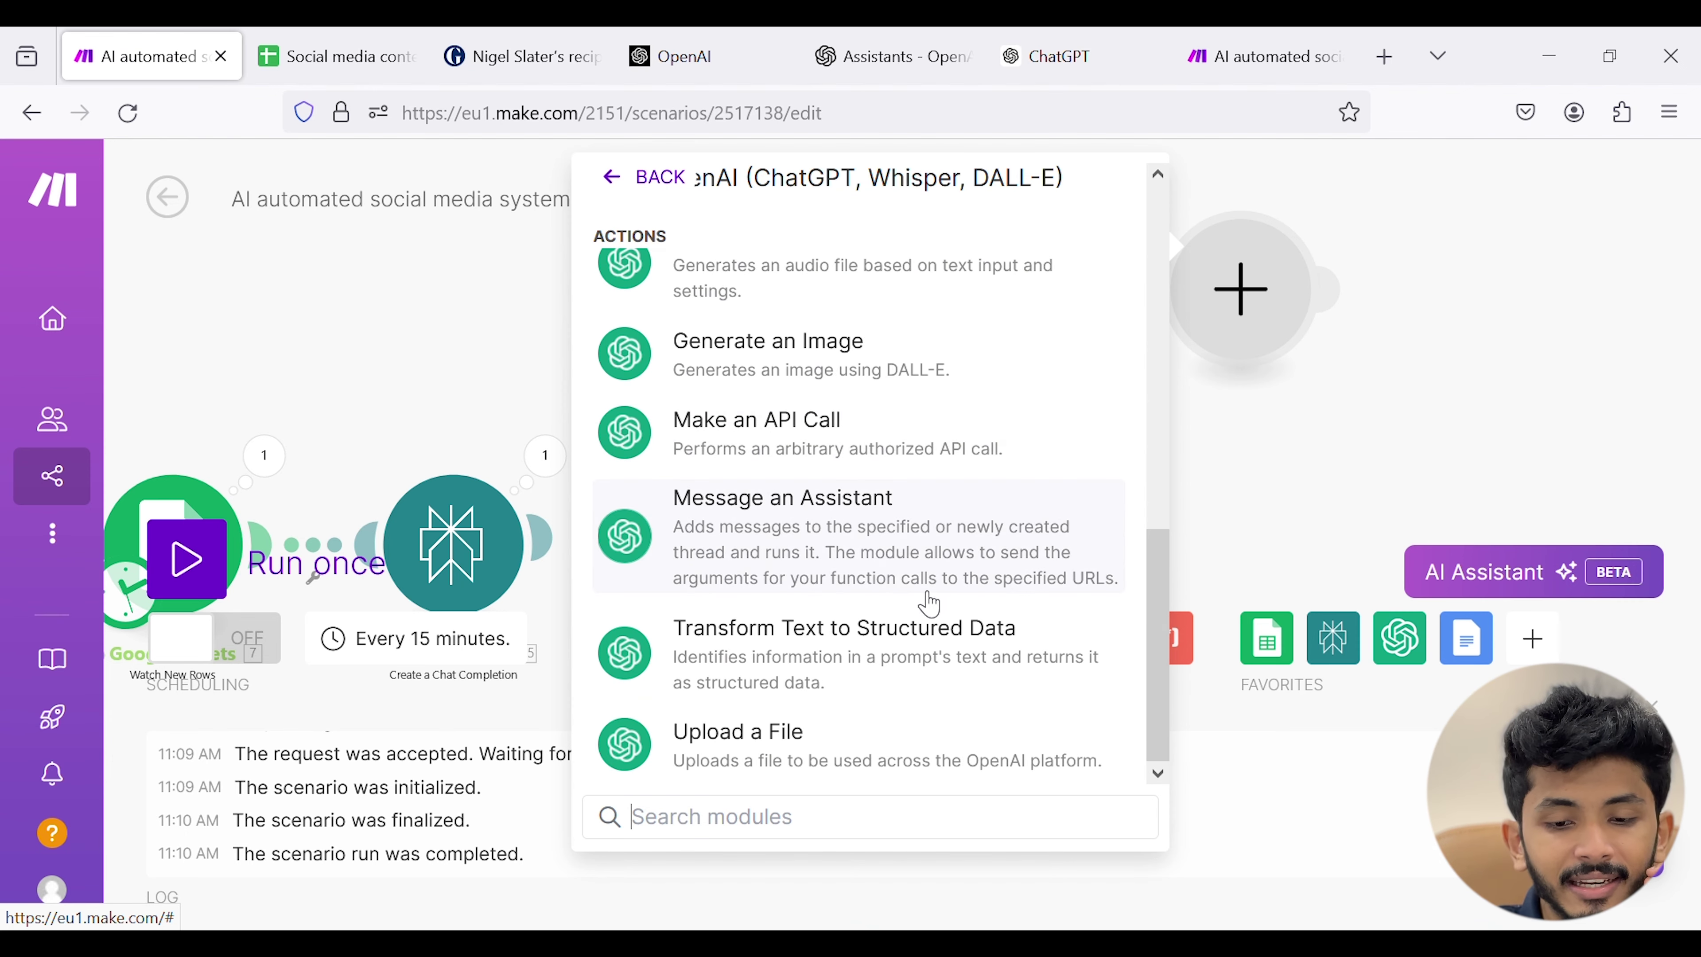
pyautogui.scroll(4, 928, 603)
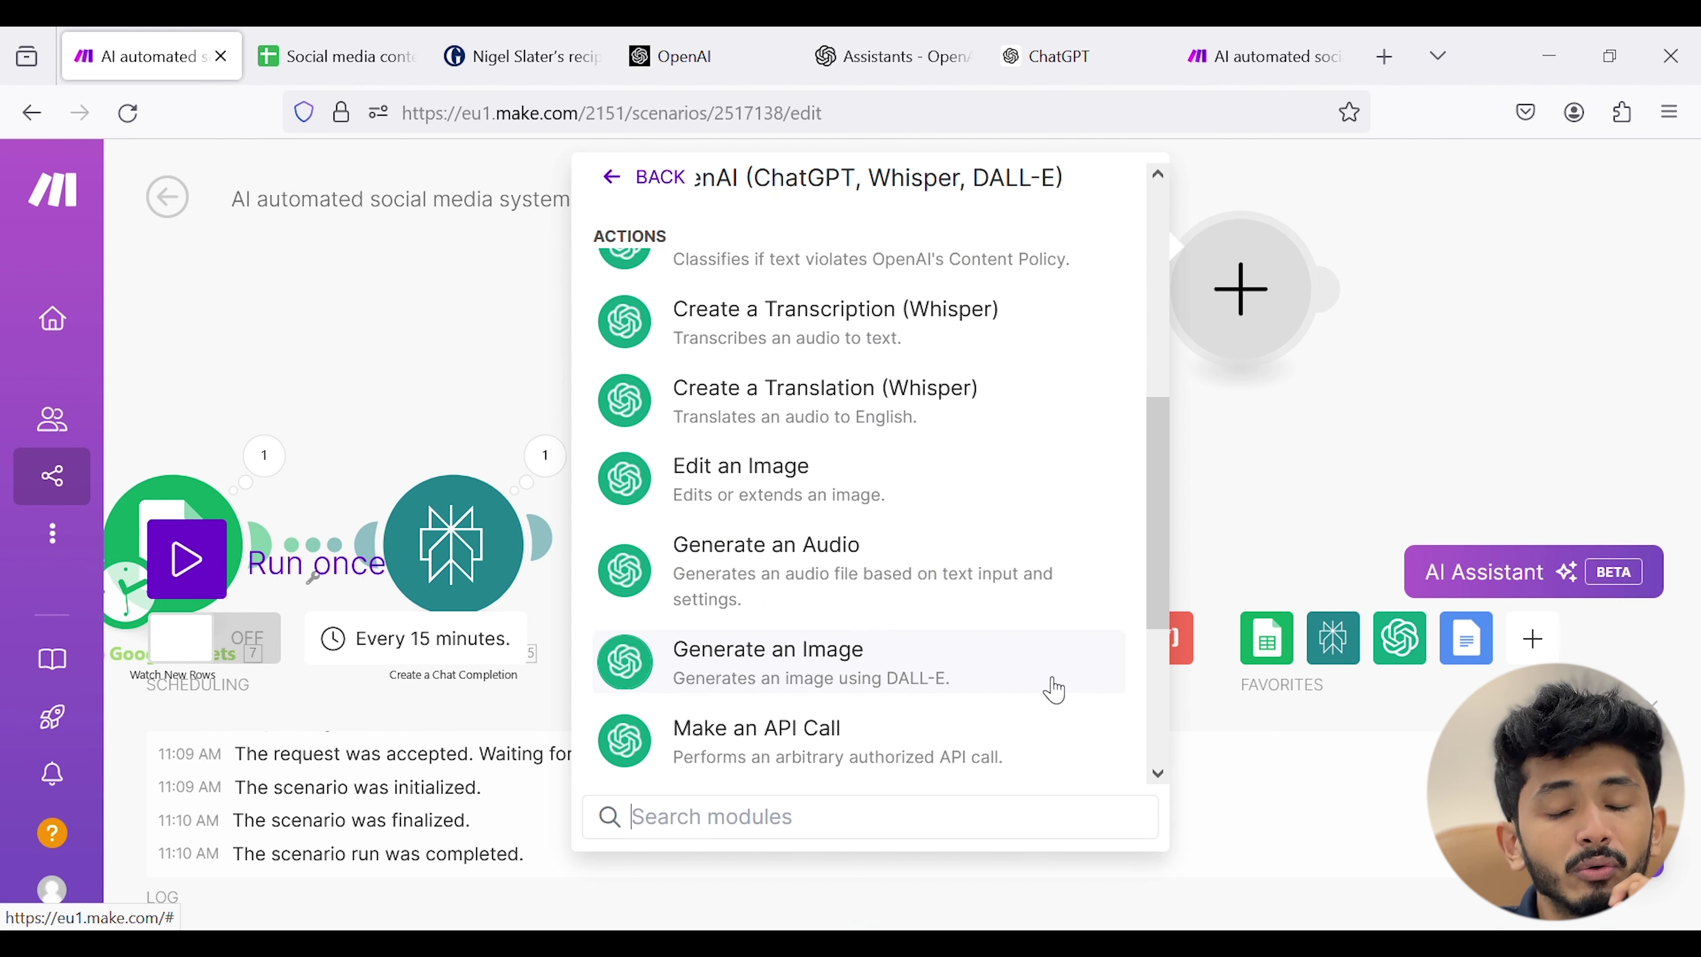
pyautogui.click(1002, 667)
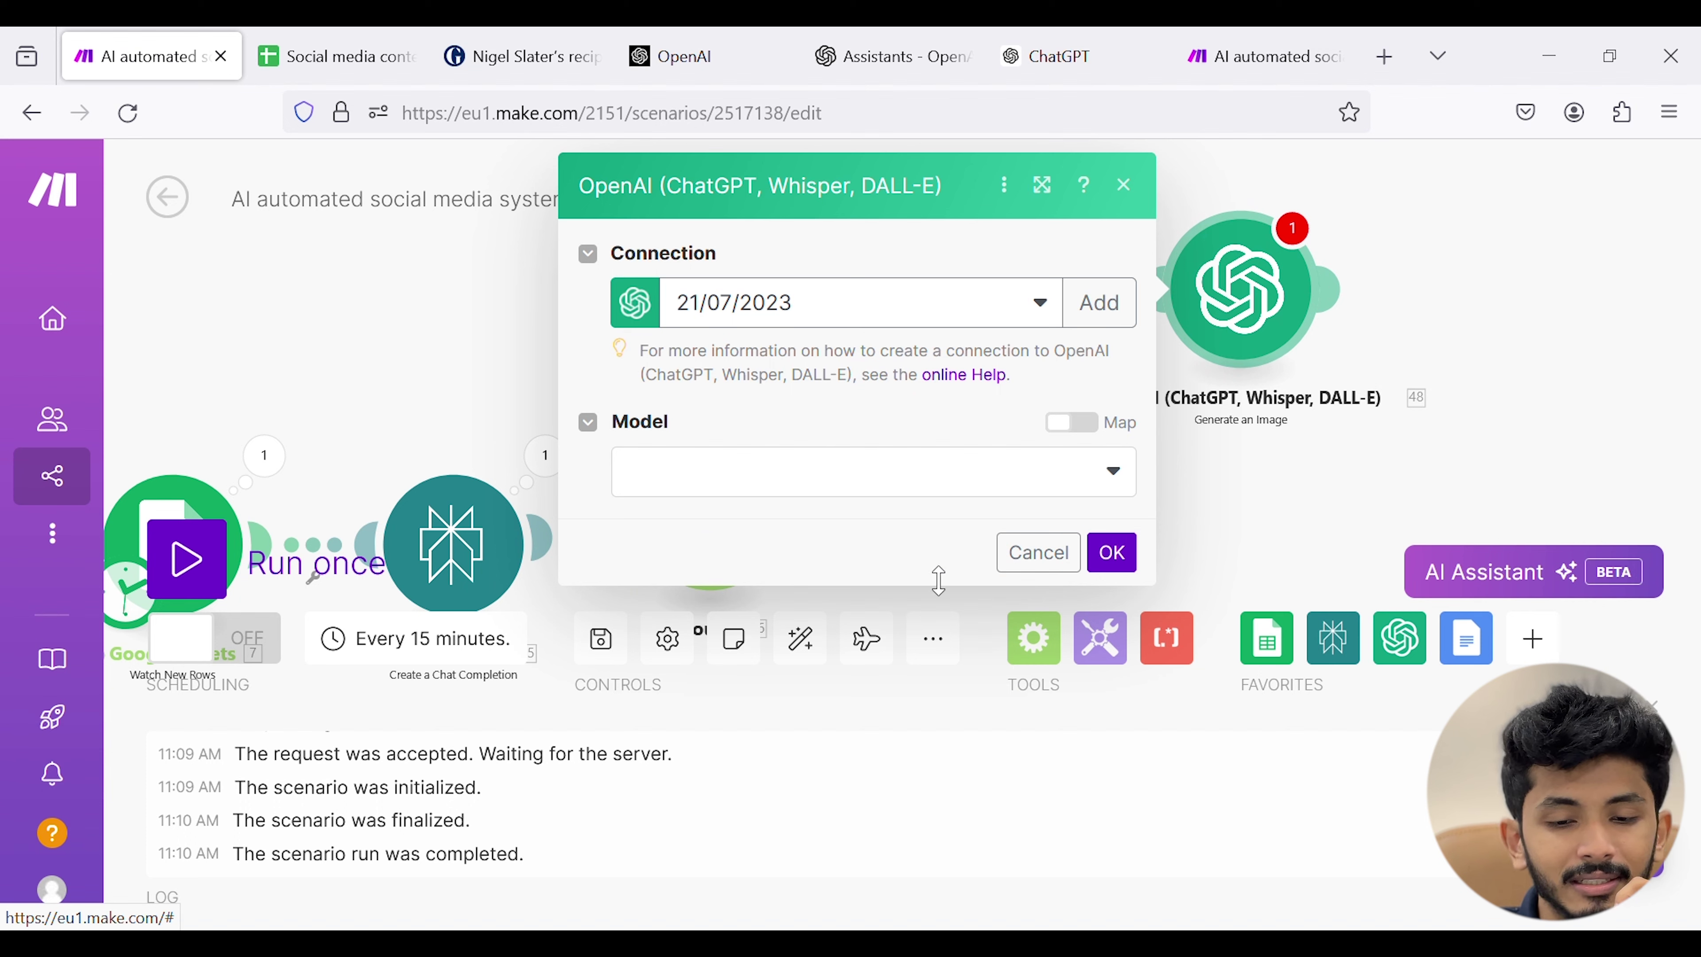
pyautogui.click(839, 494)
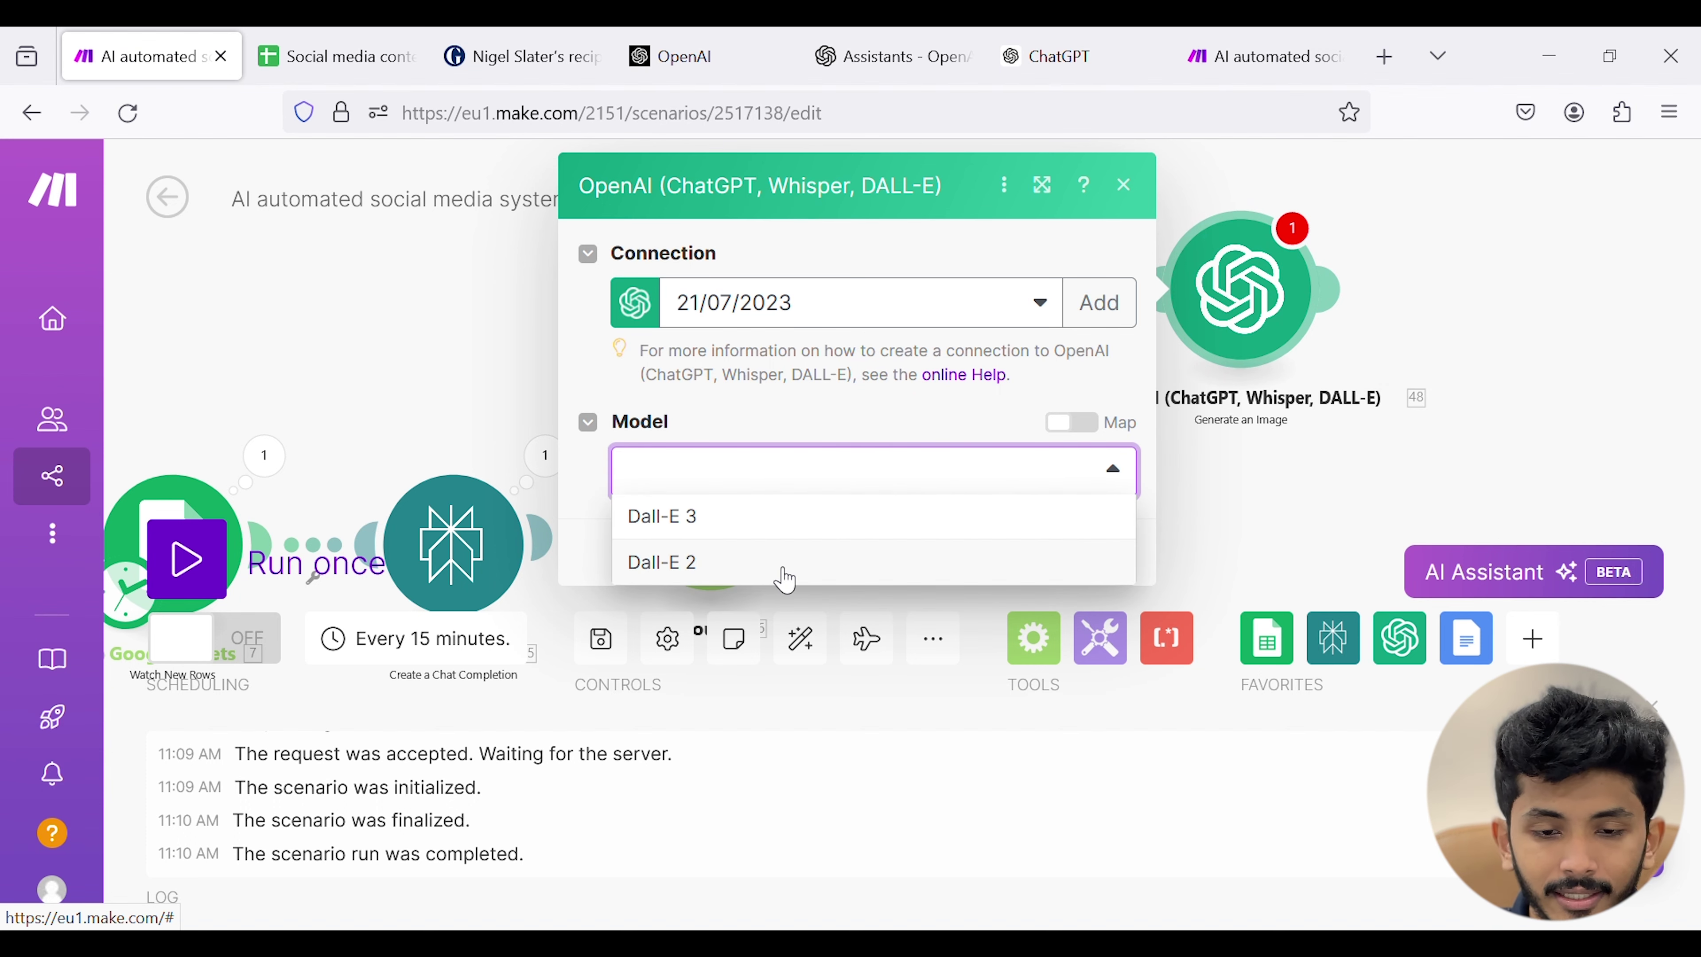
pyautogui.click(808, 531)
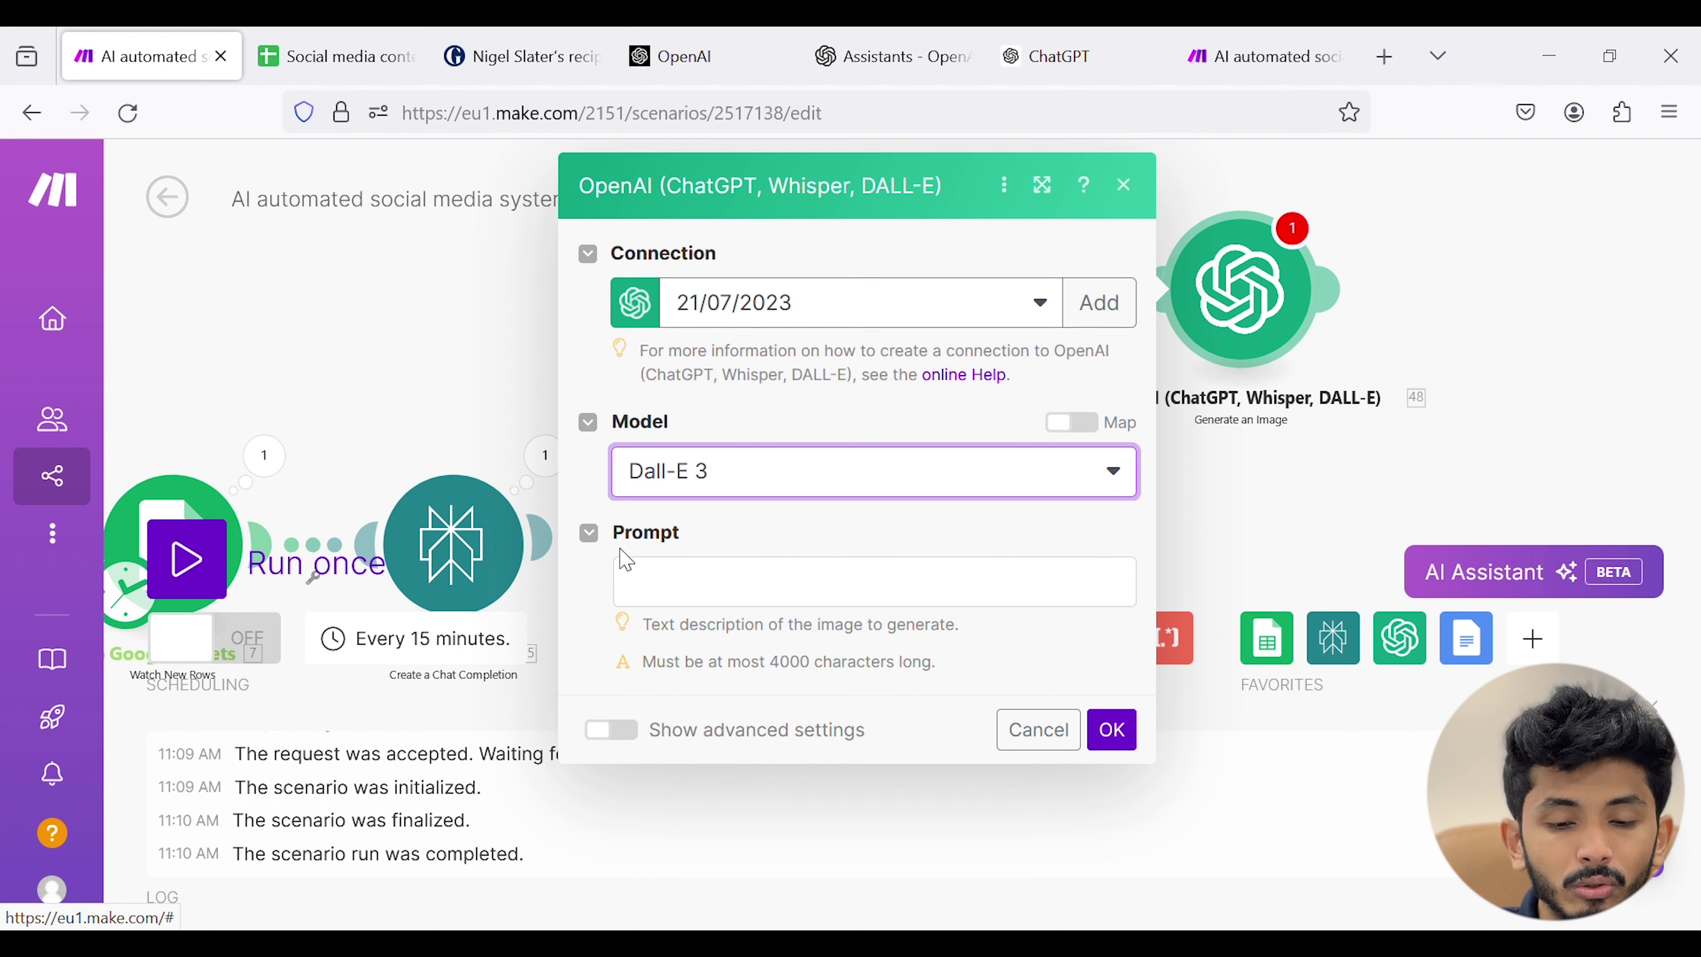
# - Set the image prompt to "i need to get an image according to the content:" followed by Perplexity AI's Message Content, and save the module
pyautogui.click(706, 589)
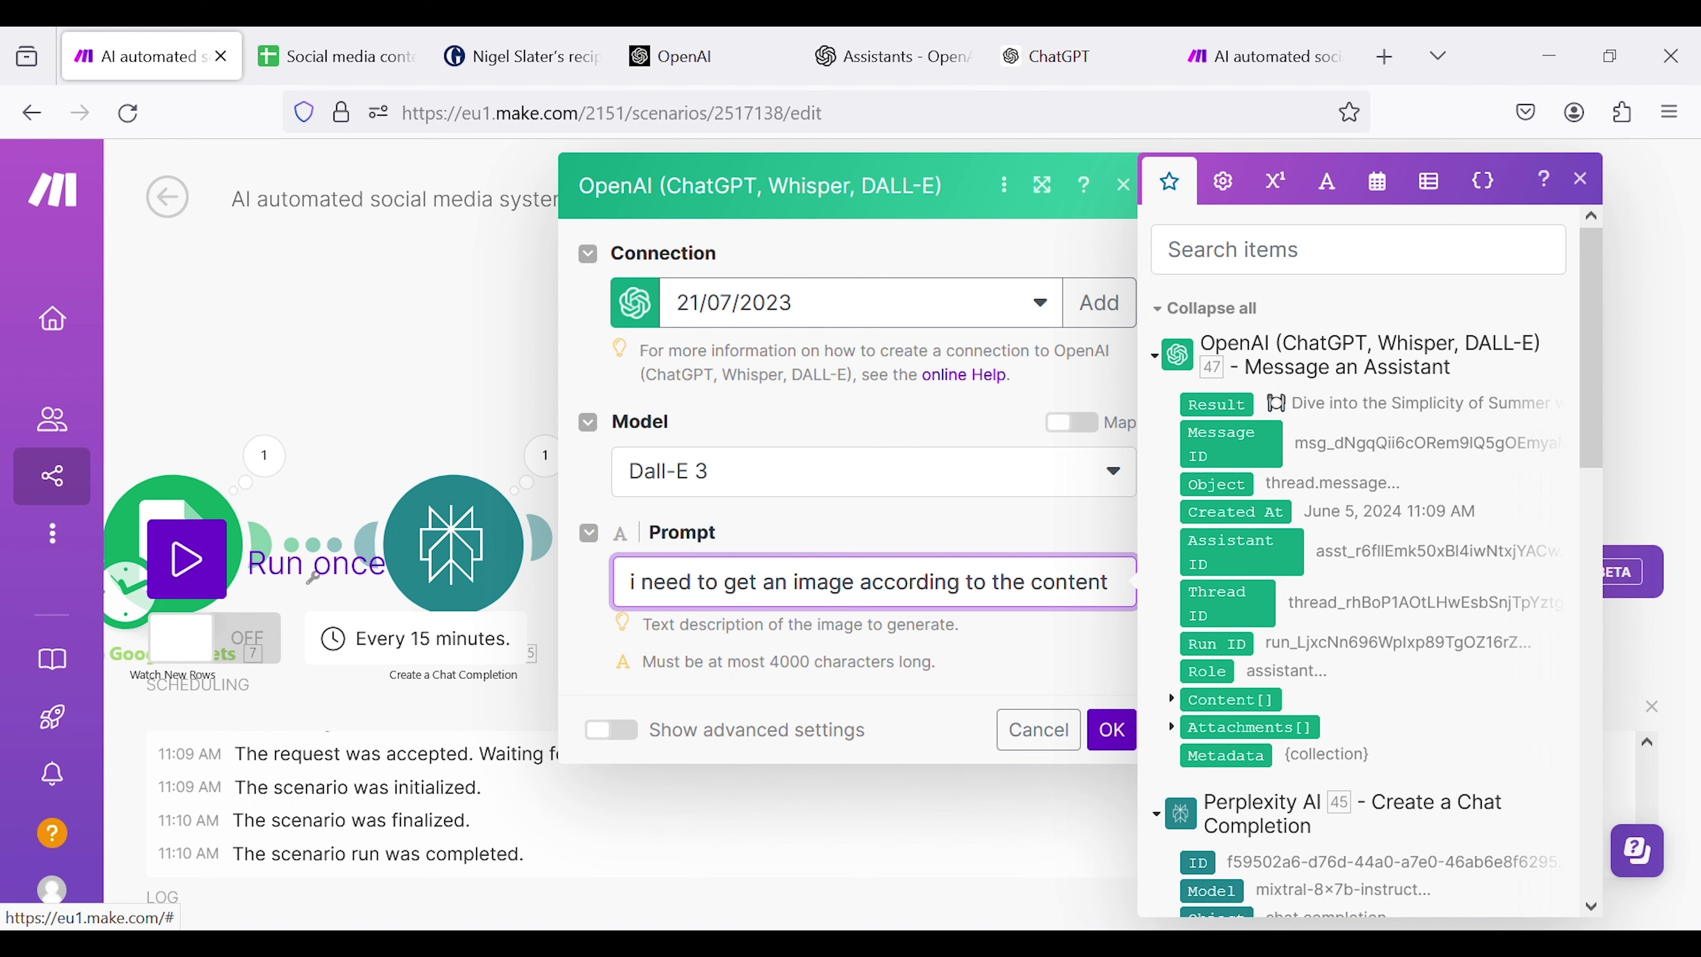
pyautogui.press('Return')
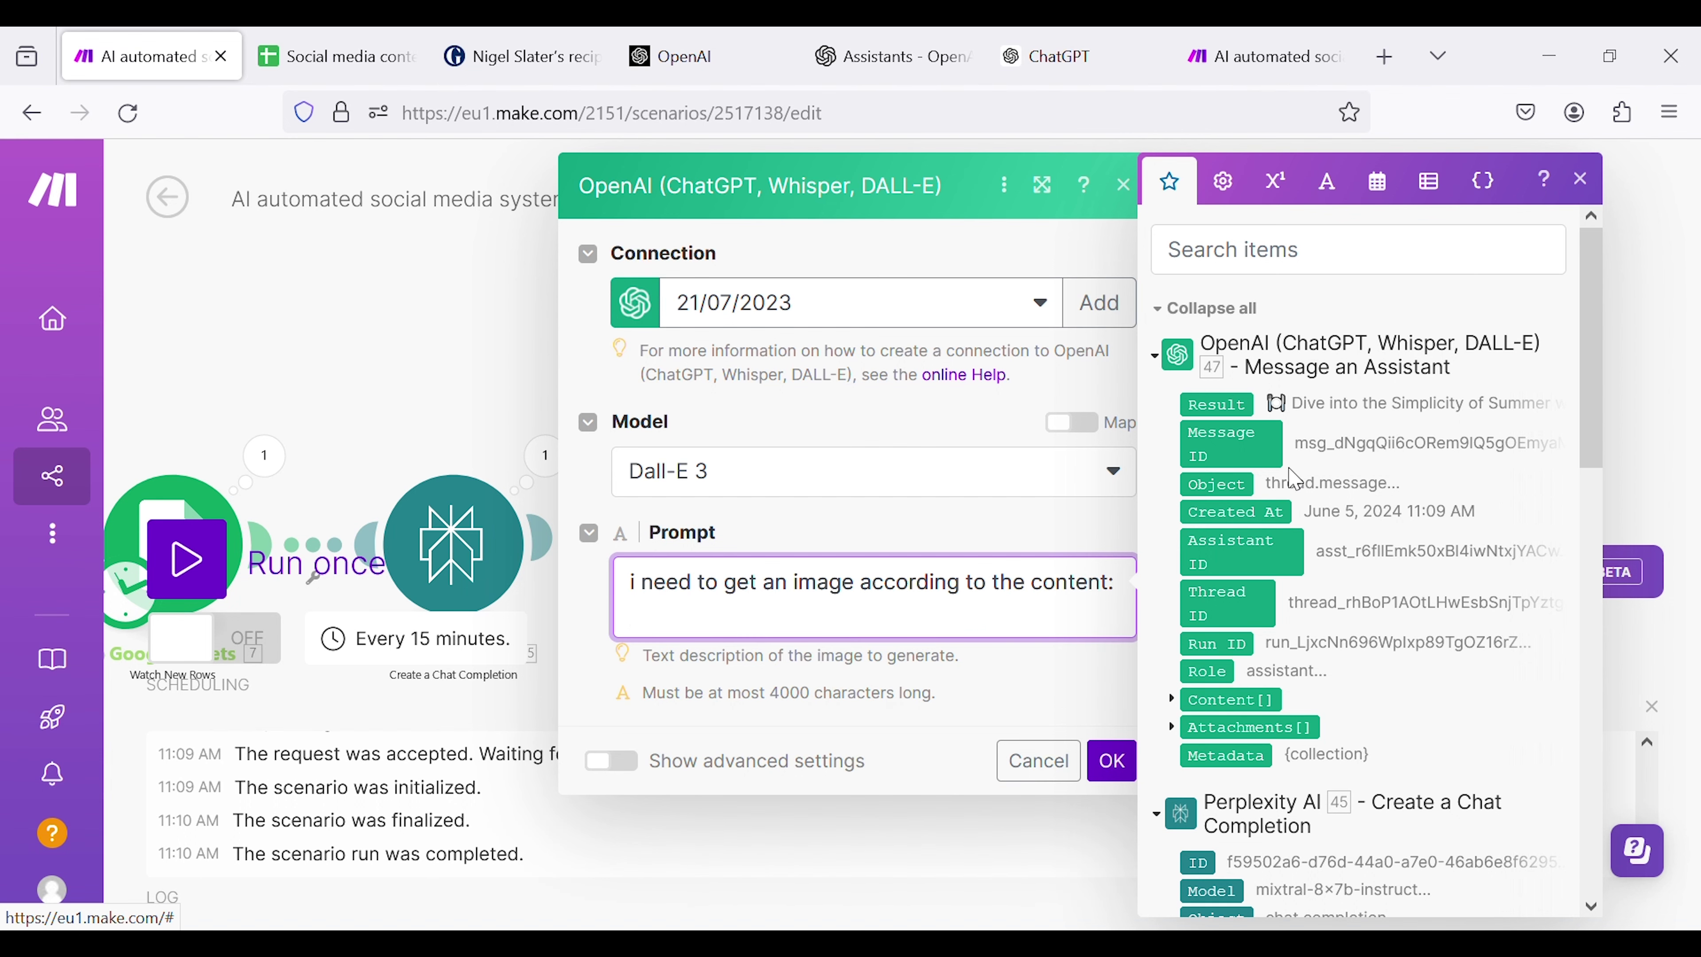
pyautogui.scroll(-4, 1294, 478)
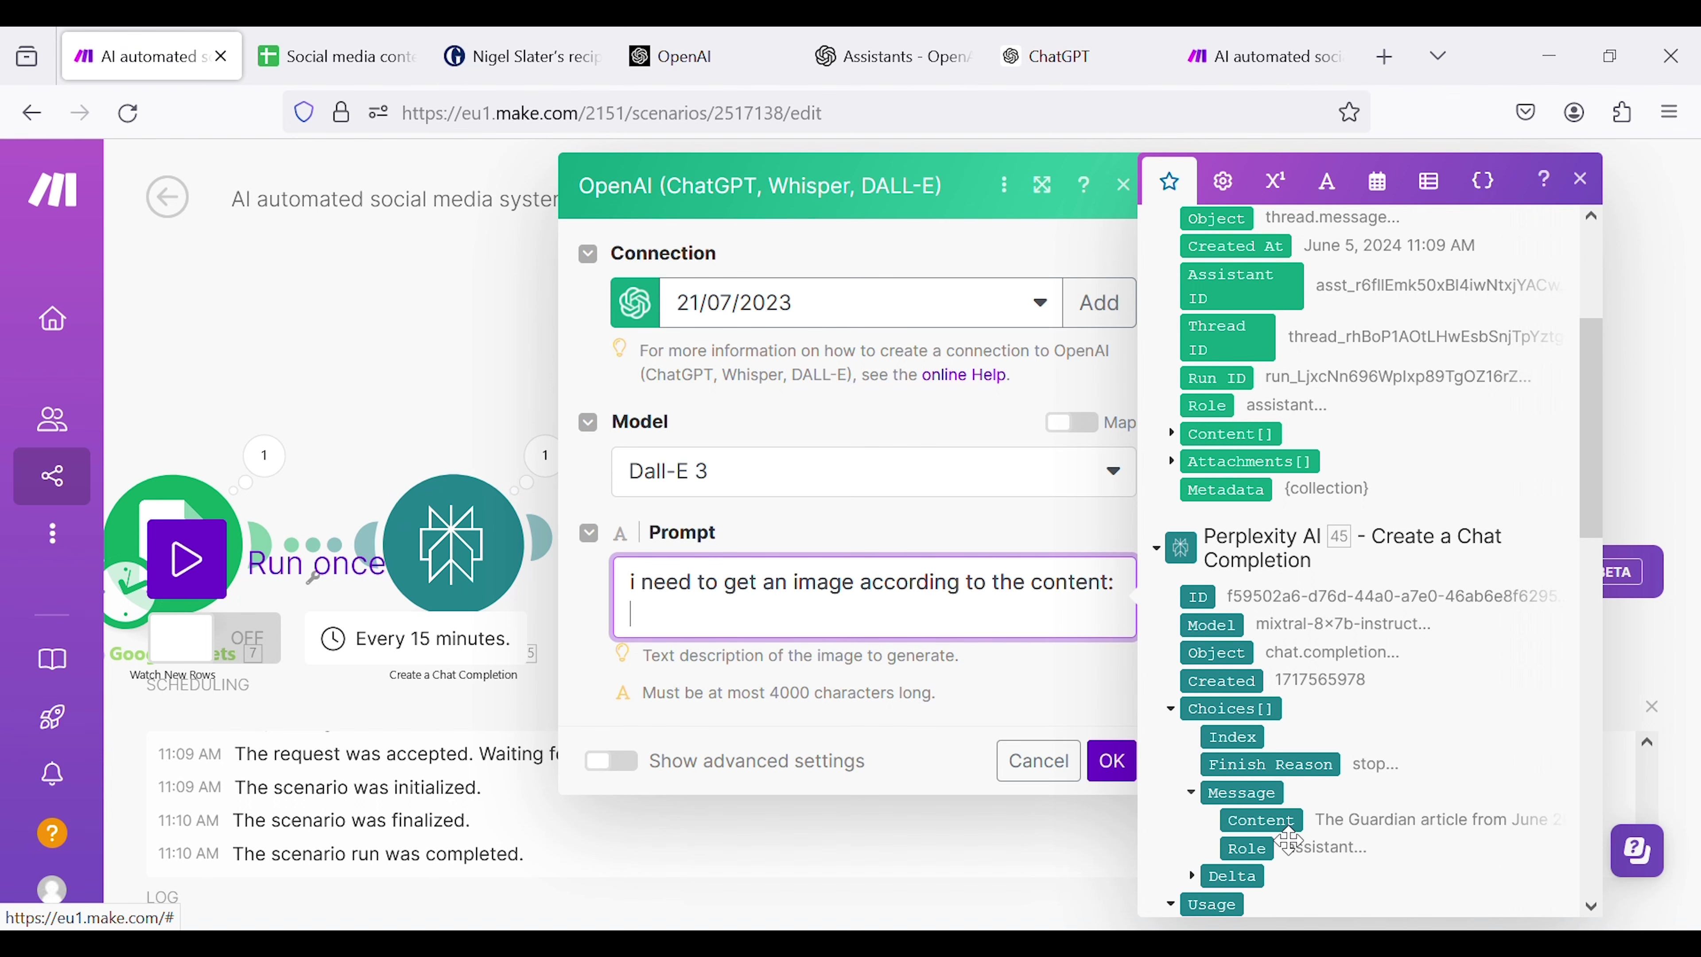
pyautogui.click(1275, 823)
pyautogui.click(1112, 761)
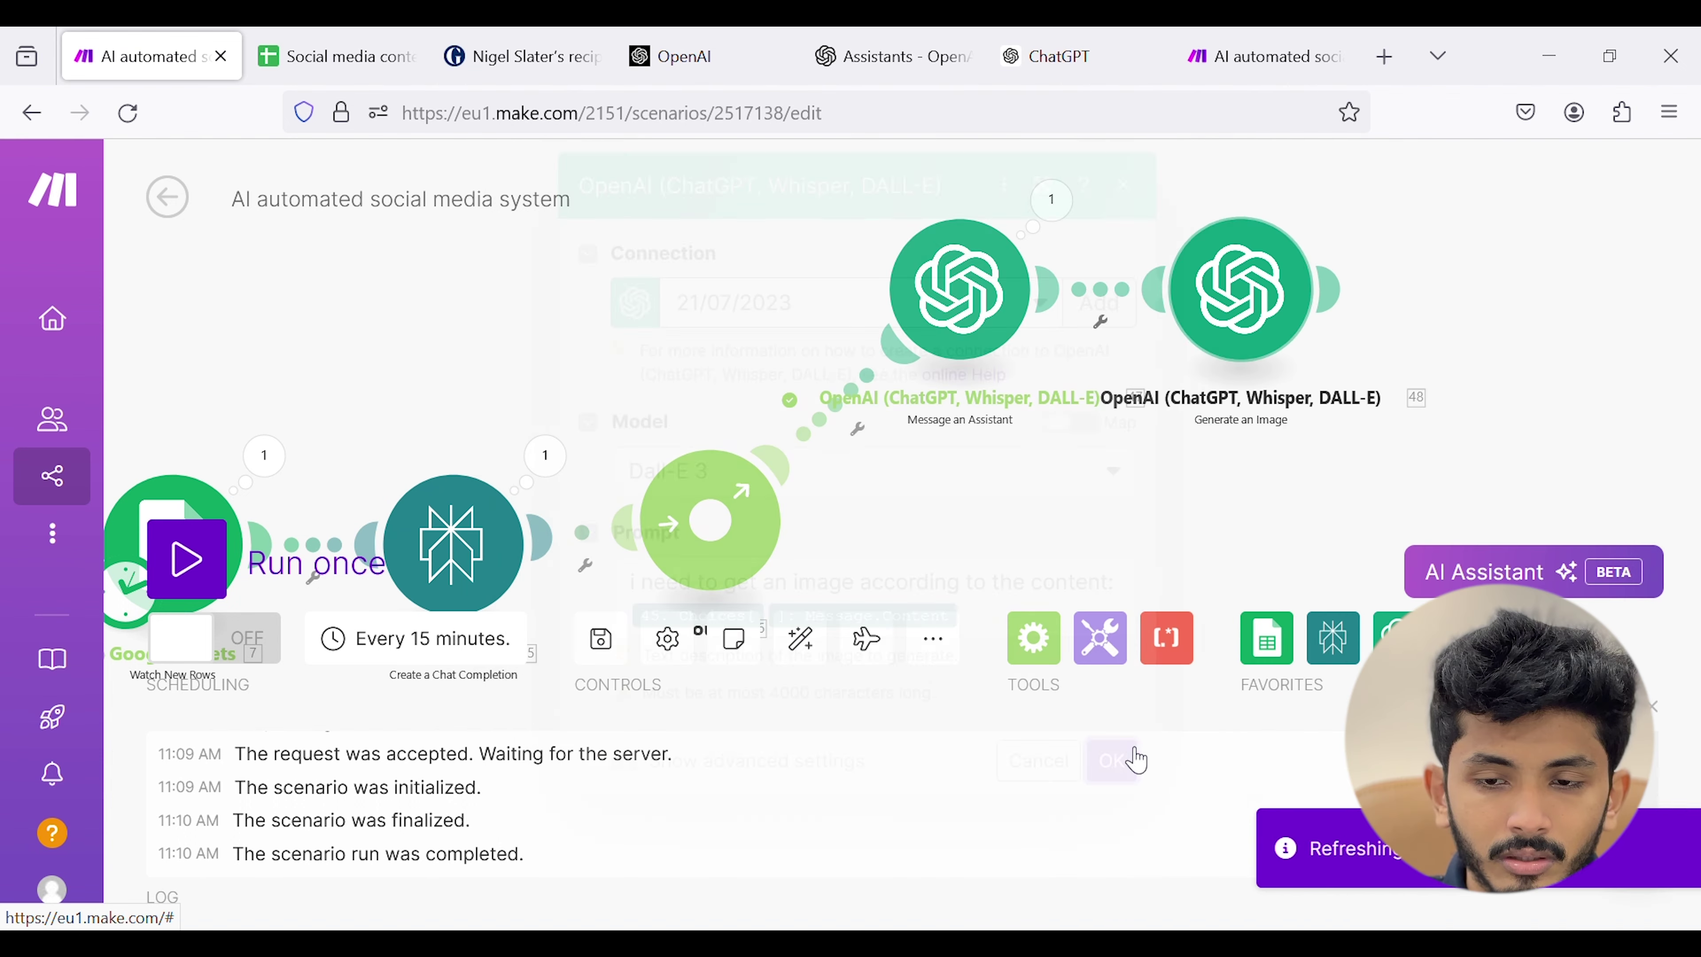
# - Run the scenario once and expand the generated image's data in the Generate an Image module's output bundle
pyautogui.scroll(-3, 1141, 414)
pyautogui.moveTo(1168, 225); pyautogui.dragTo(1053, 218)
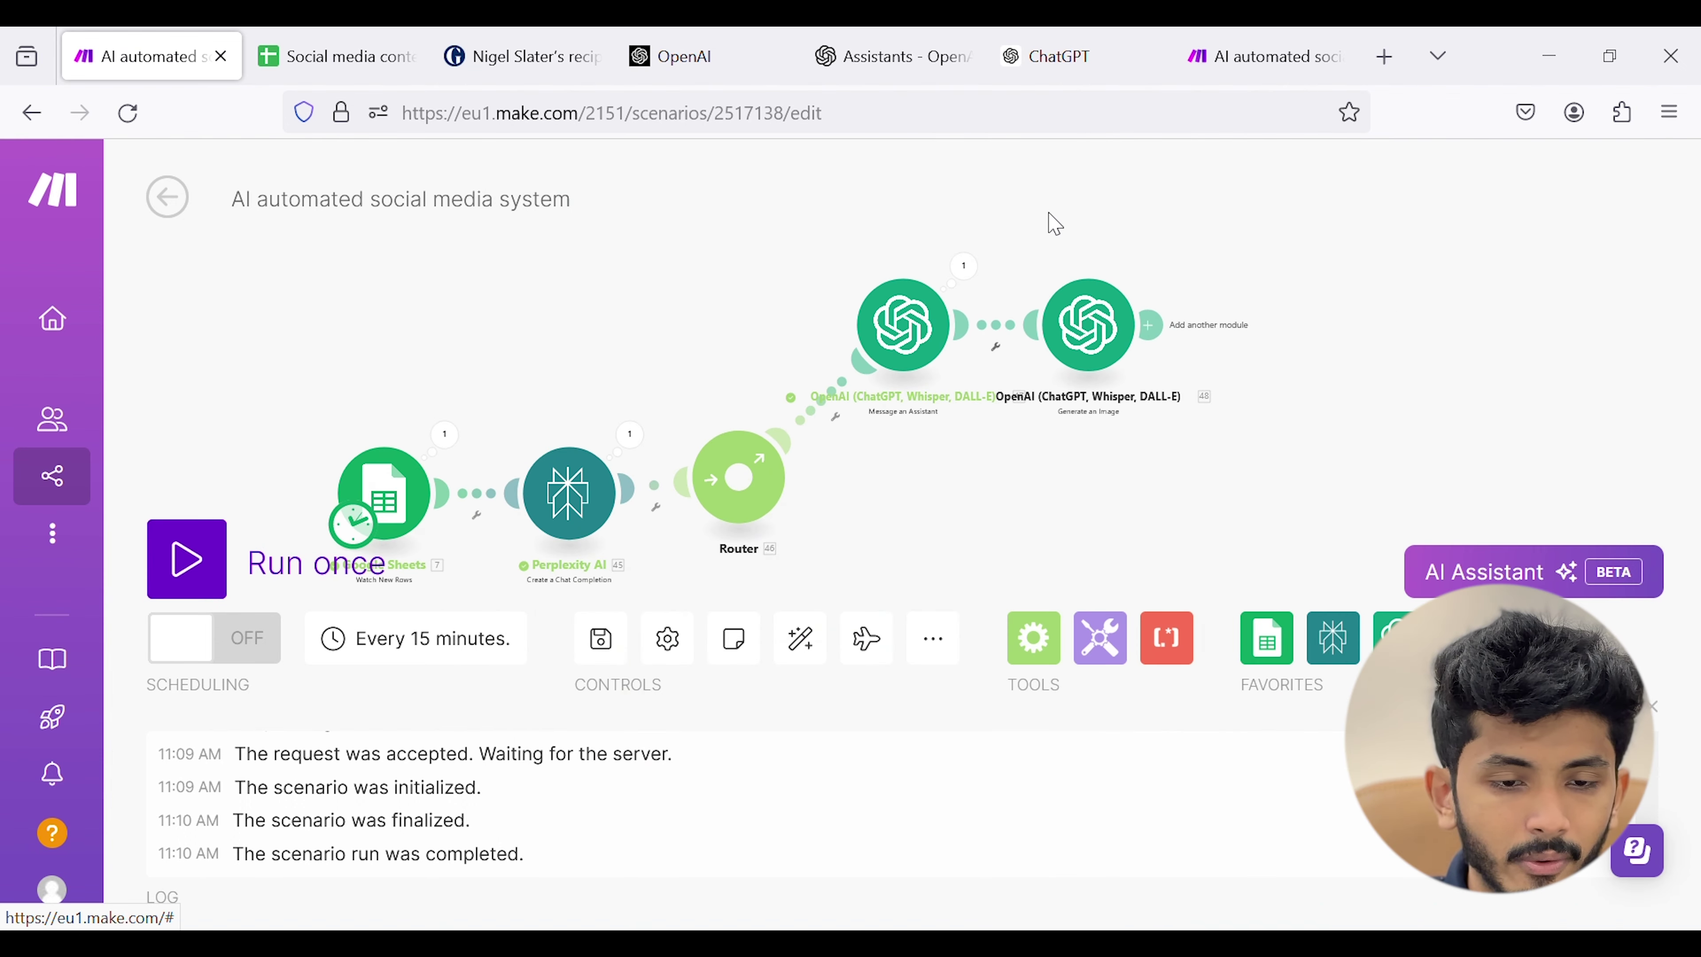
pyautogui.click(201, 556)
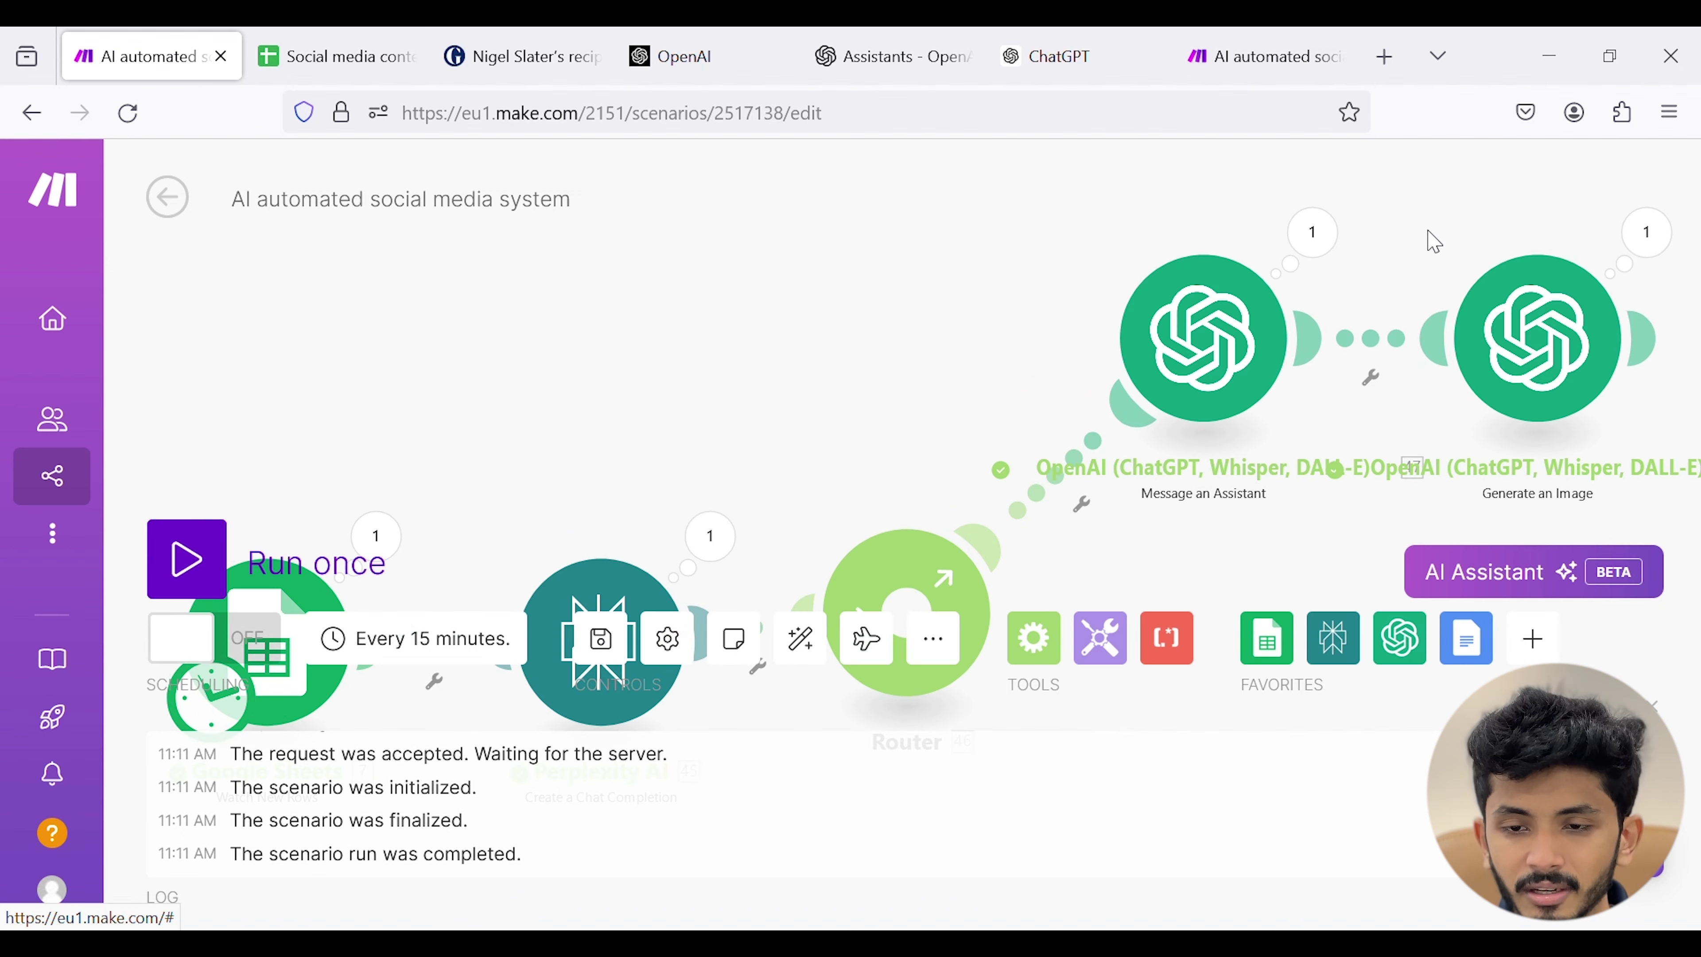
pyautogui.click(1373, 258)
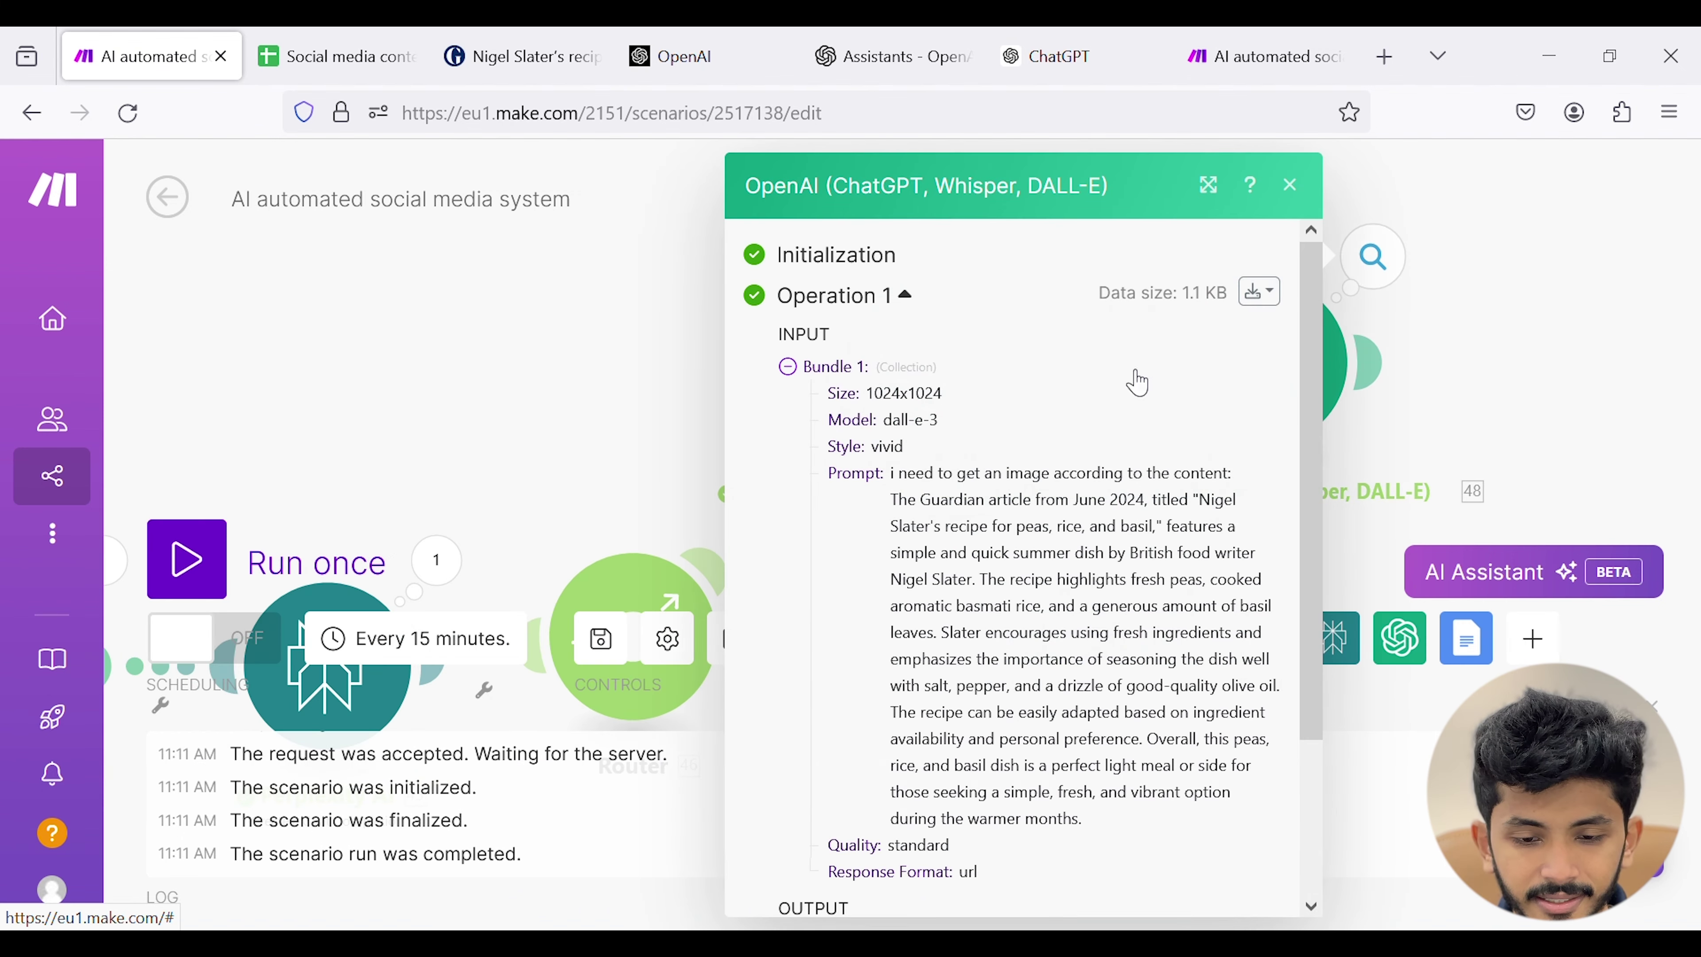
pyautogui.scroll(-3, 1009, 750)
pyautogui.click(867, 807)
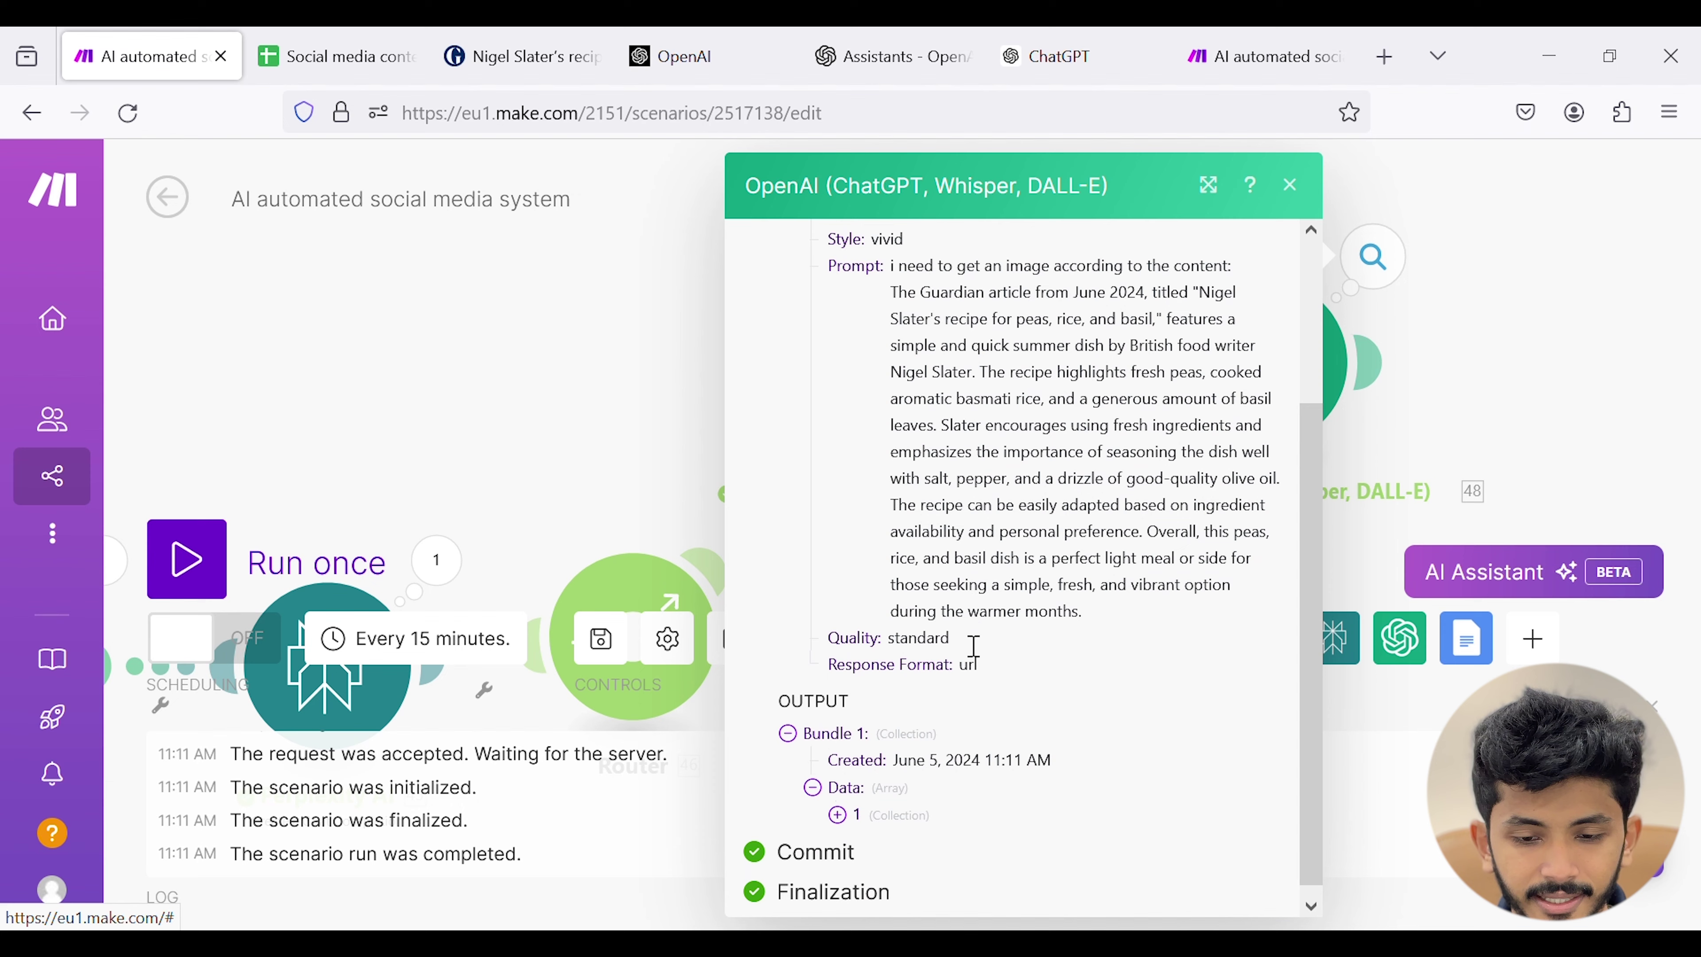
pyautogui.click(904, 811)
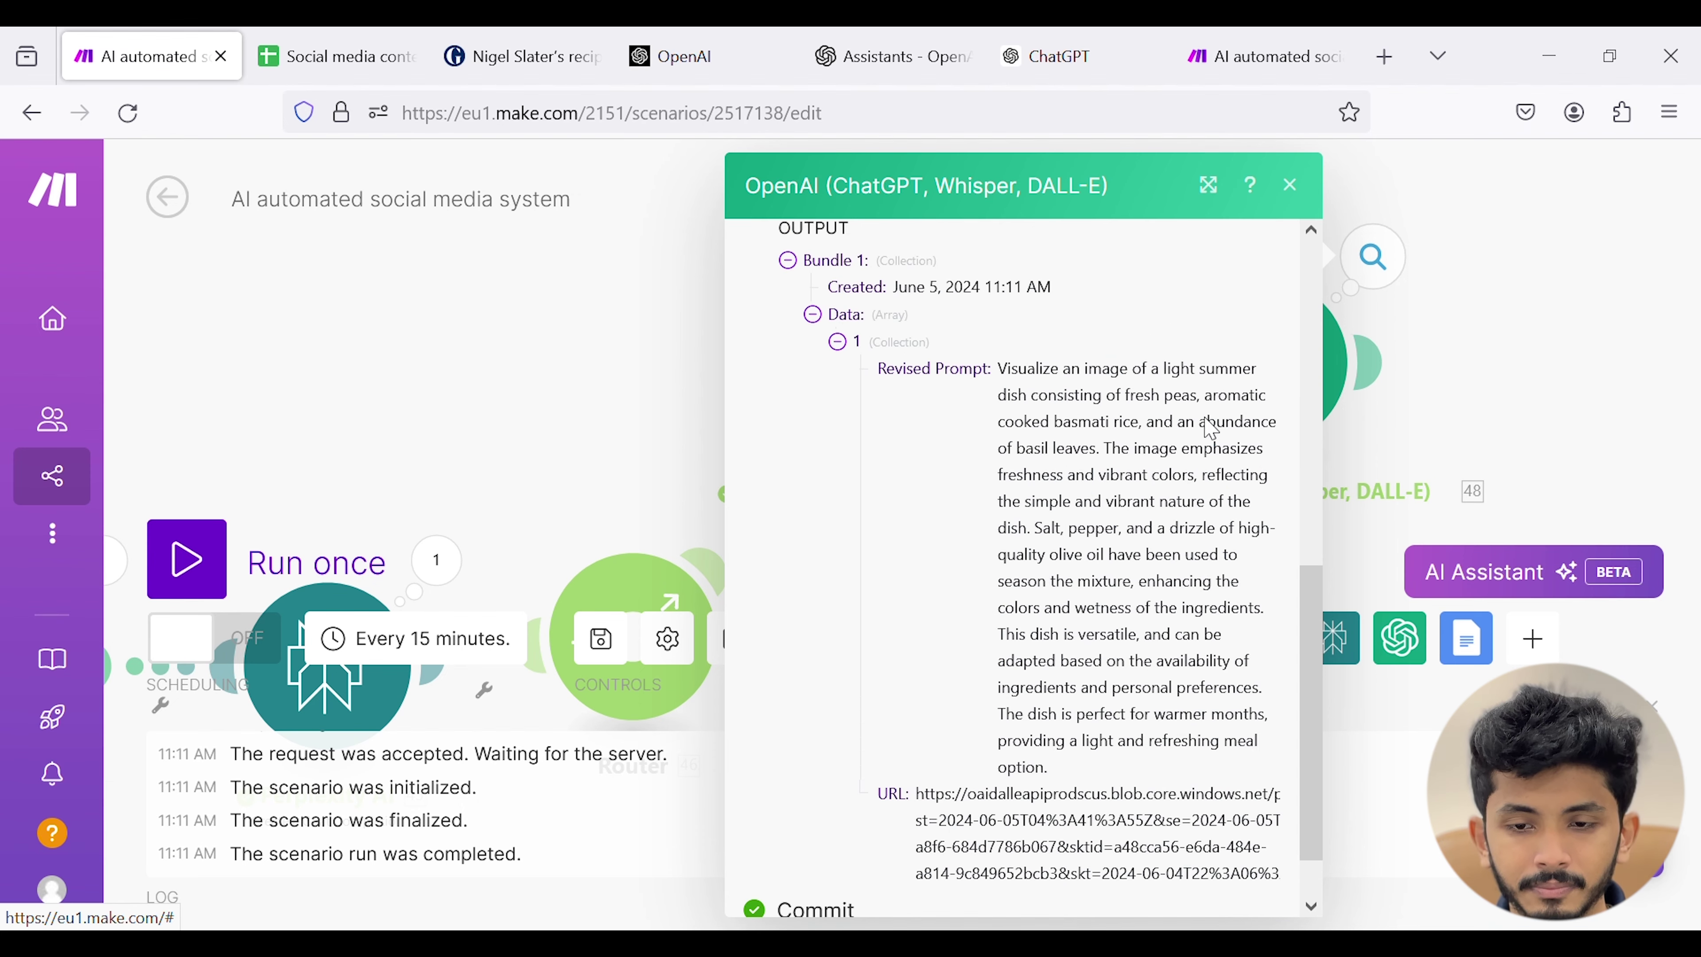
# - Copy the image URL from the Generate an Image module's output bundle content and open it in a new browser tab
pyautogui.scroll(10, 1210, 427)
pyautogui.click(1257, 293)
pyautogui.click(1132, 383)
pyautogui.doubleClick(496, 456)
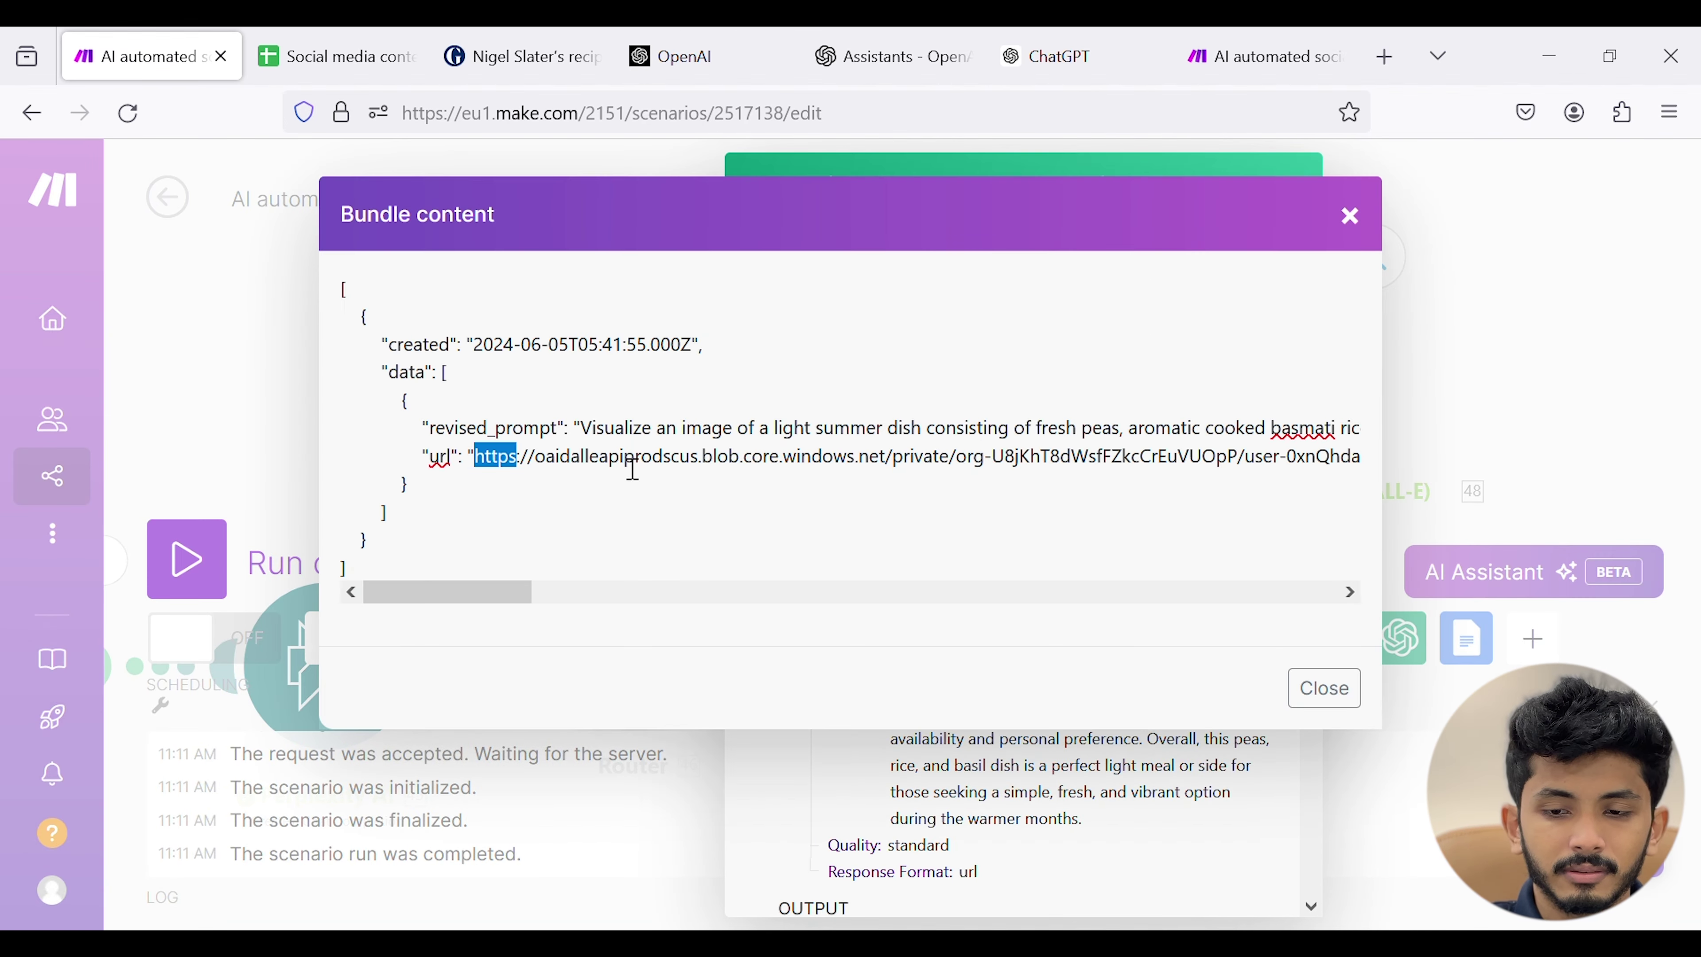
pyautogui.moveTo(632, 469); pyautogui.dragTo(1263, 477)
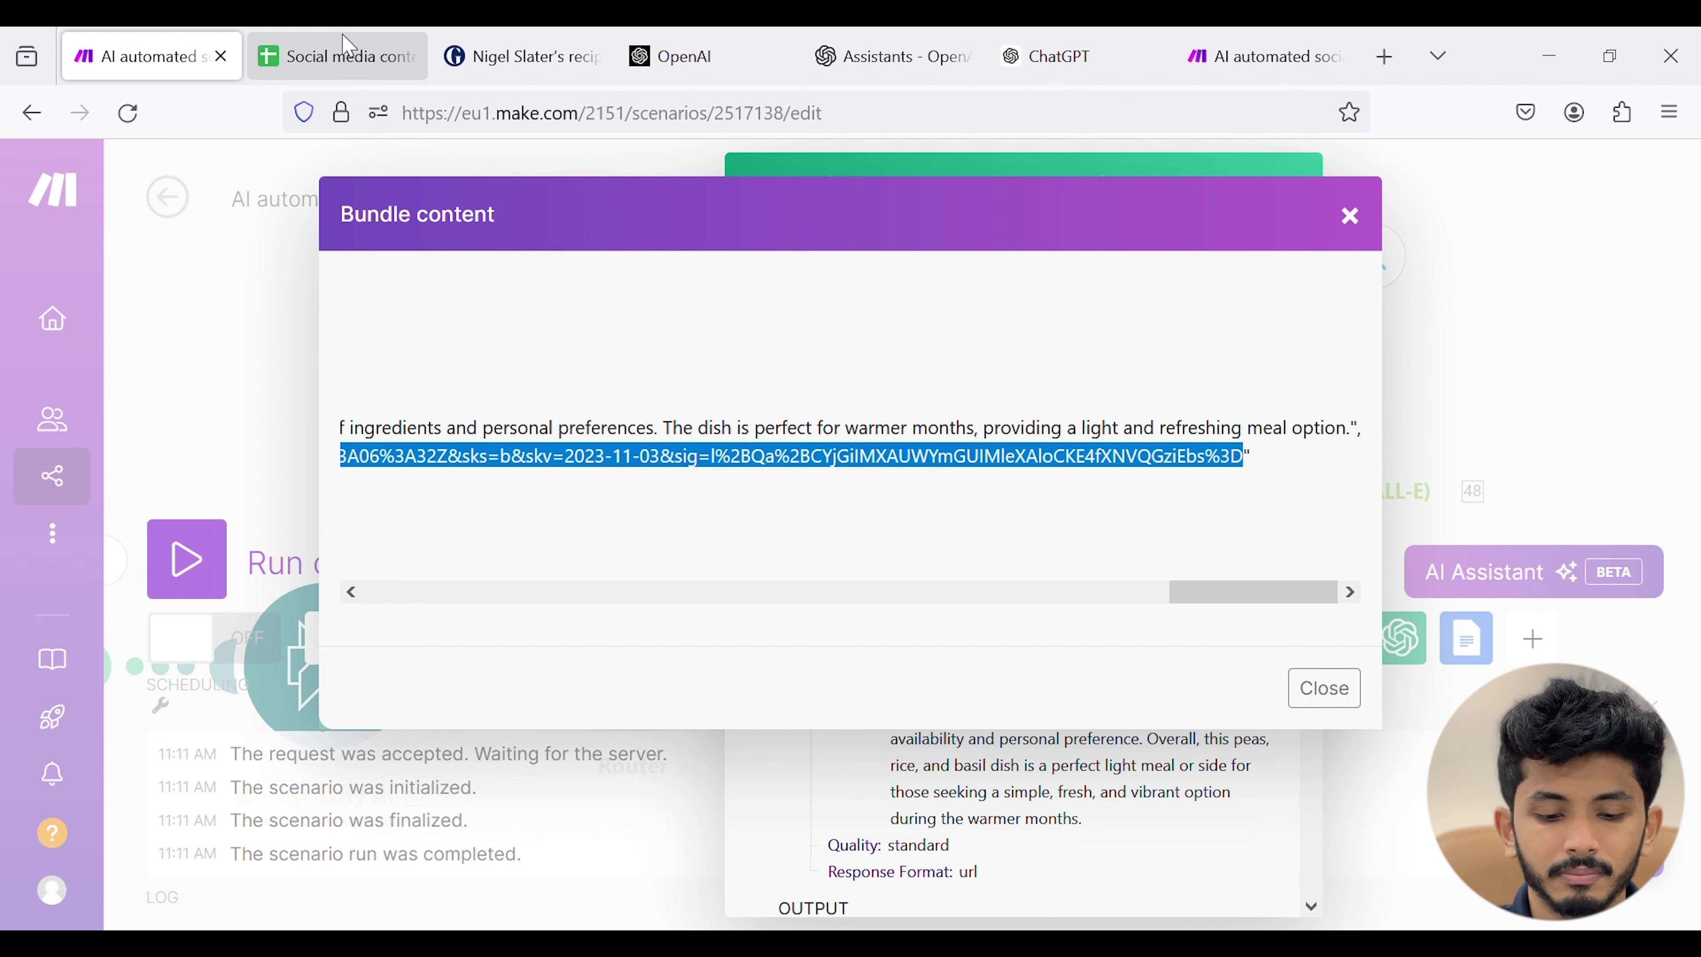
pyautogui.click(1399, 51)
pyautogui.hotkey('ctrl', 'v')
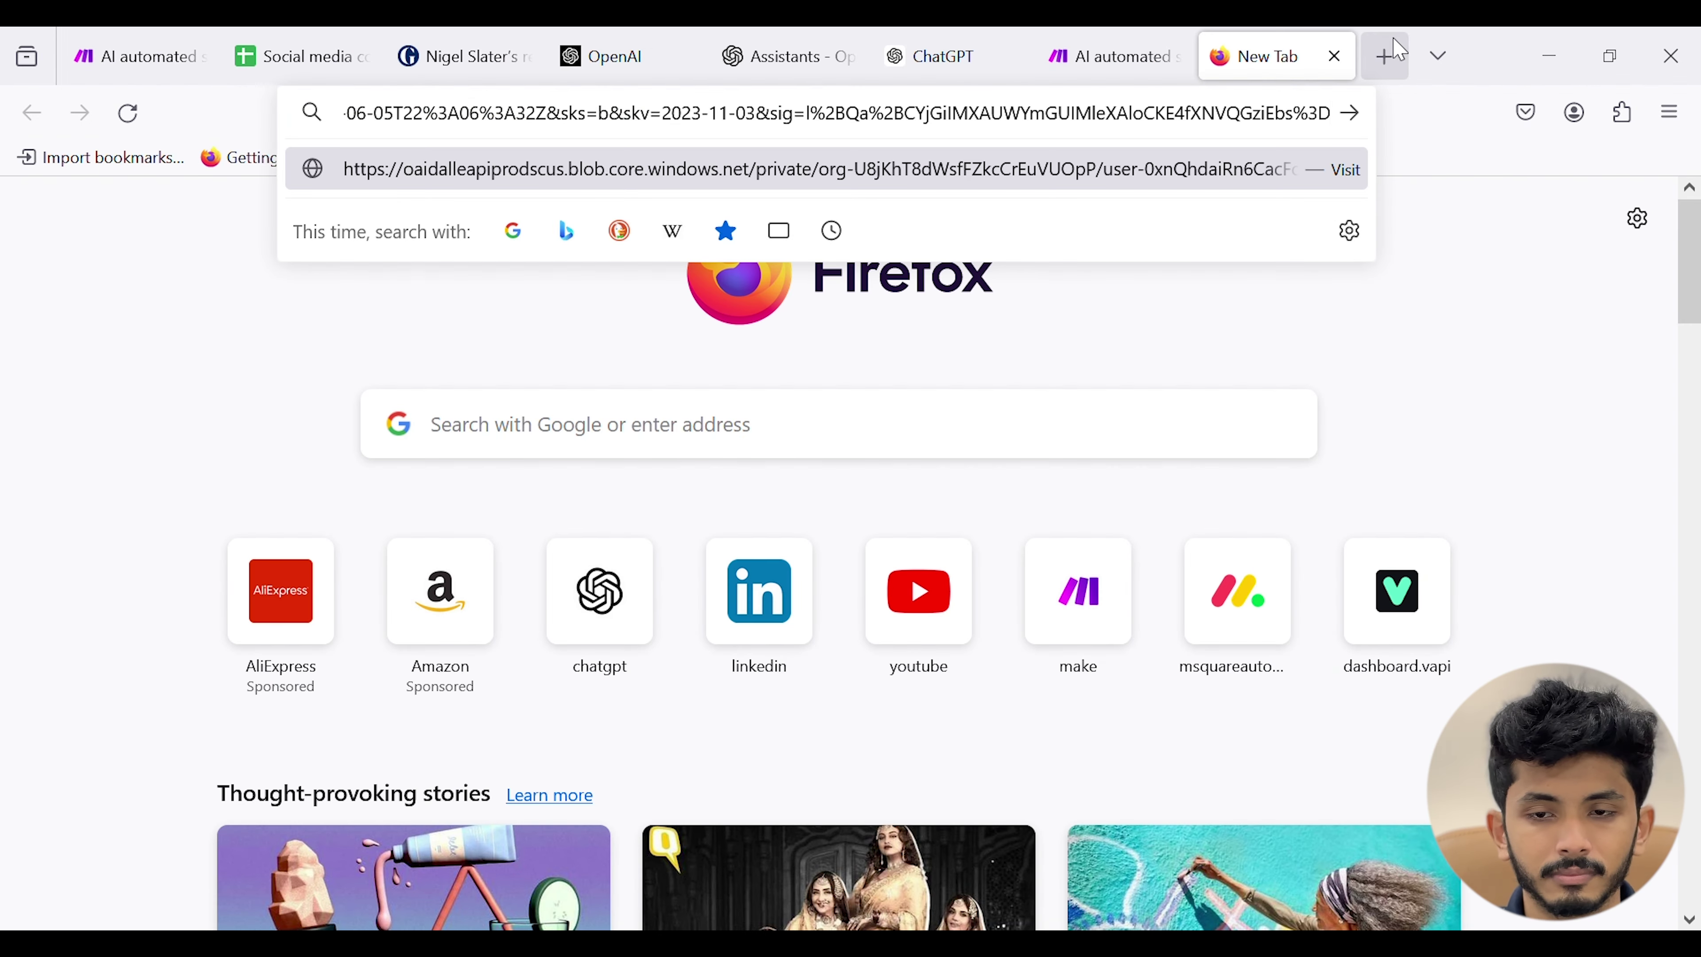
pyautogui.press('Return')
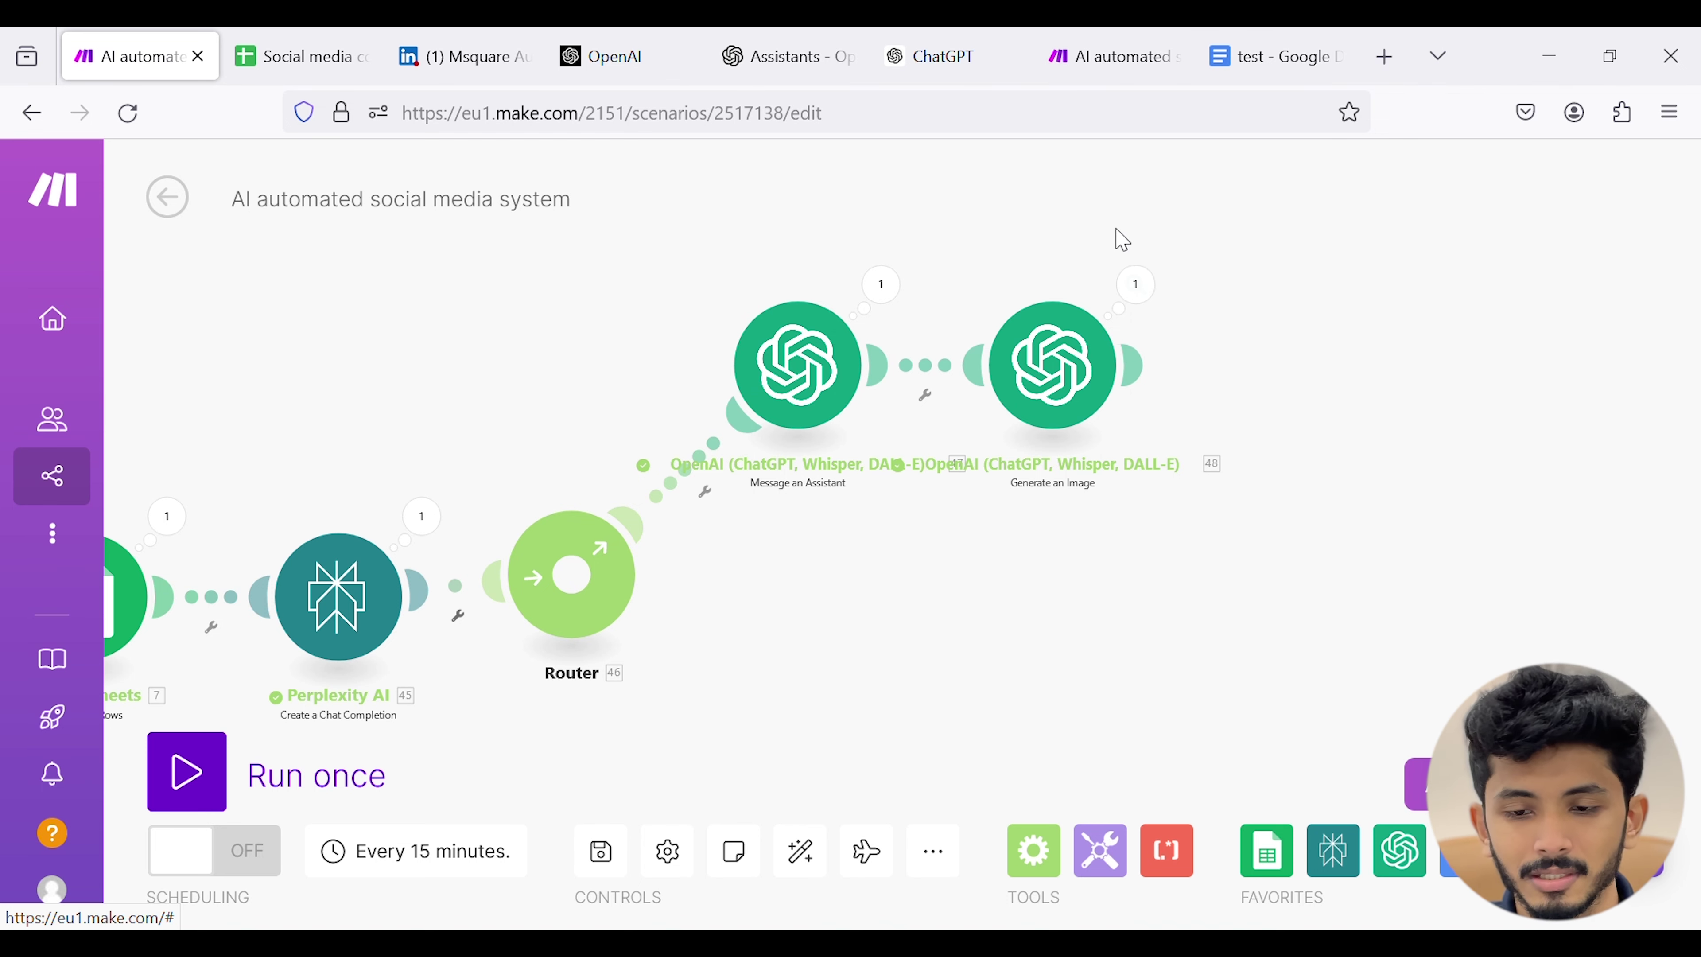
# - Add a LinkedIn Create an Organization Image Post module after the Generate an Image module
pyautogui.moveTo(1120, 211); pyautogui.dragTo(982, 222)
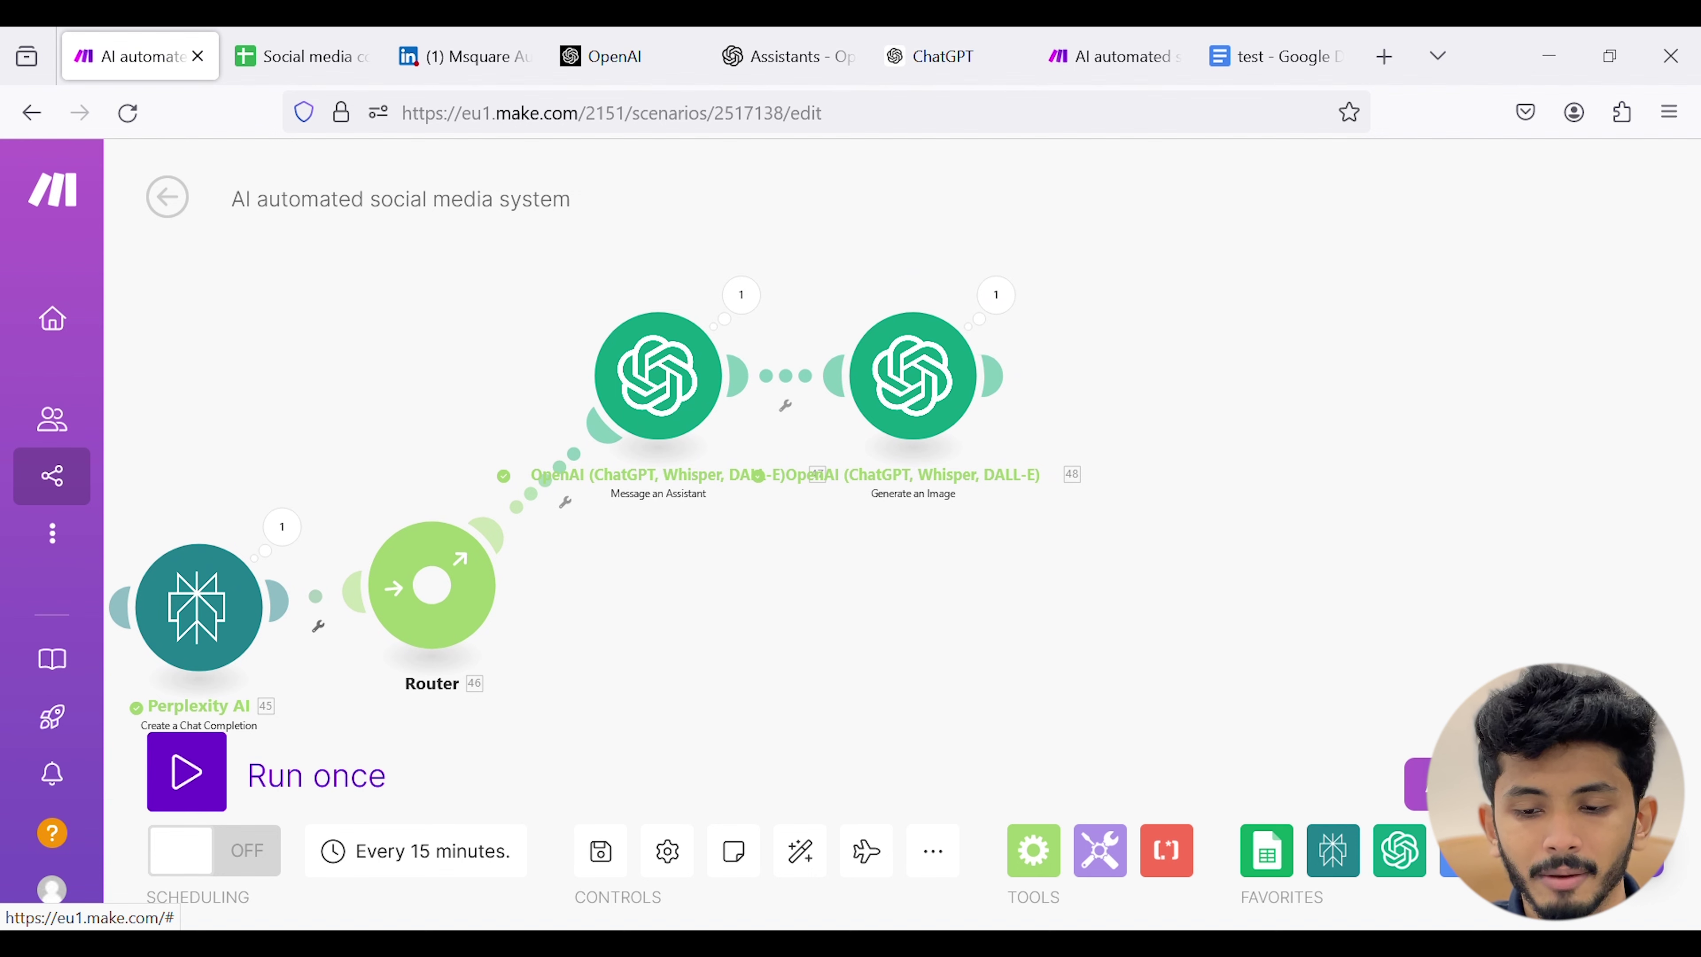
pyautogui.scroll(-5, 1333, 479)
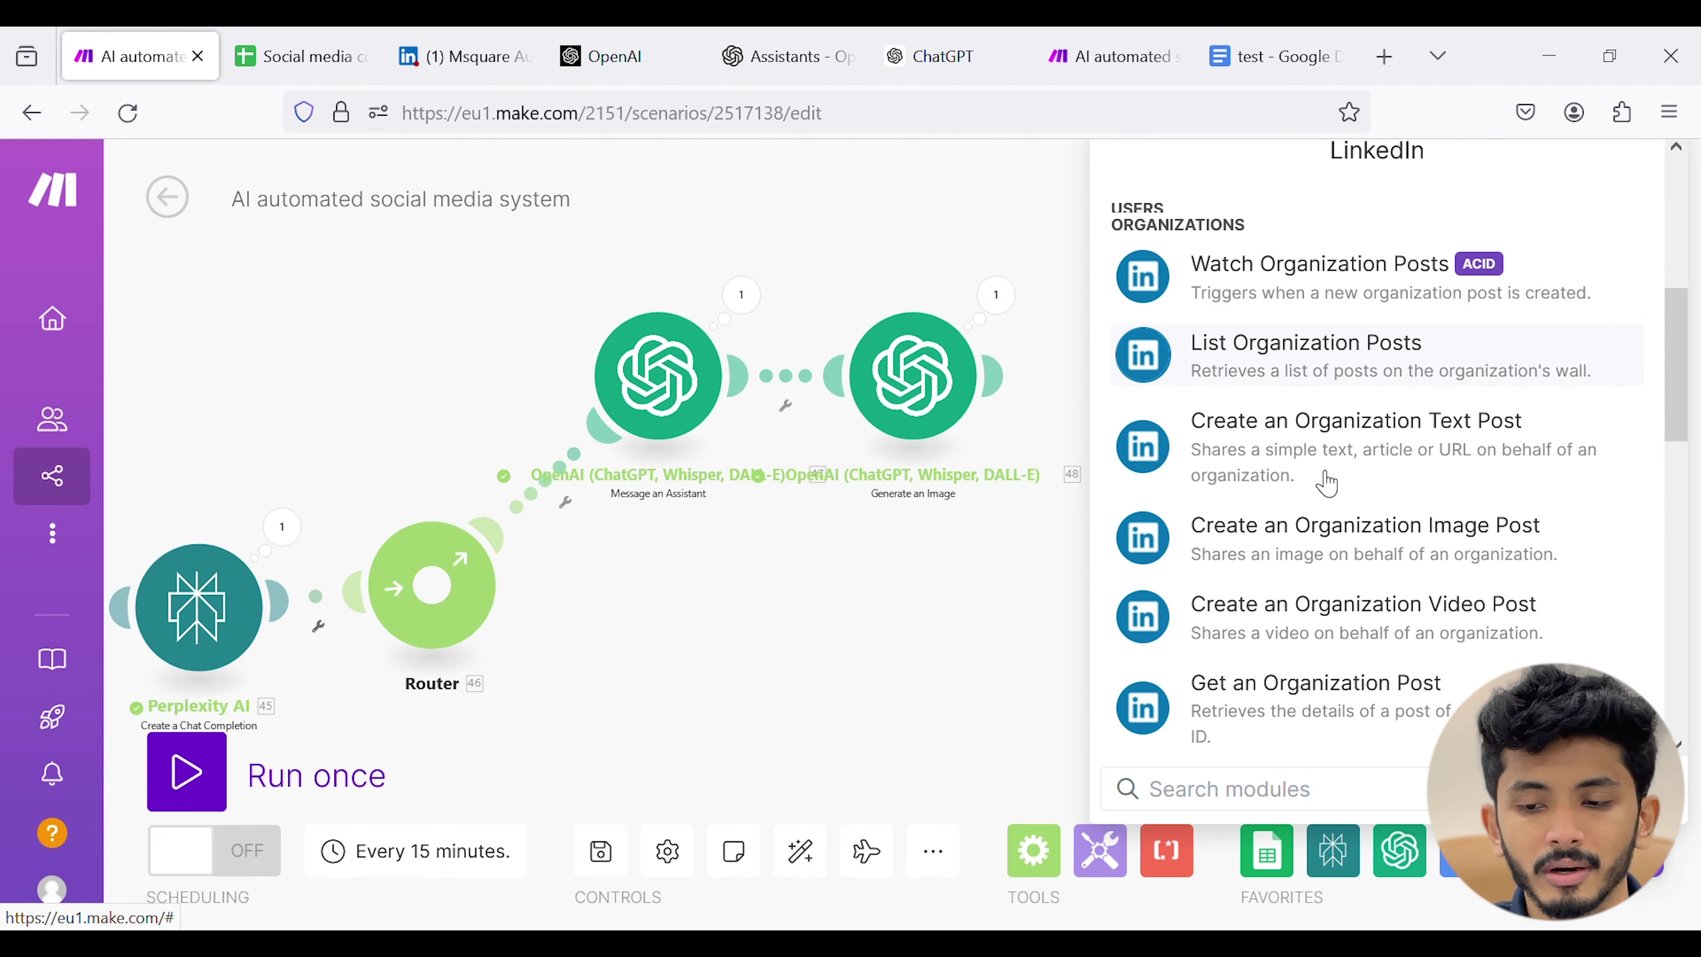
pyautogui.scroll(-2, 1327, 482)
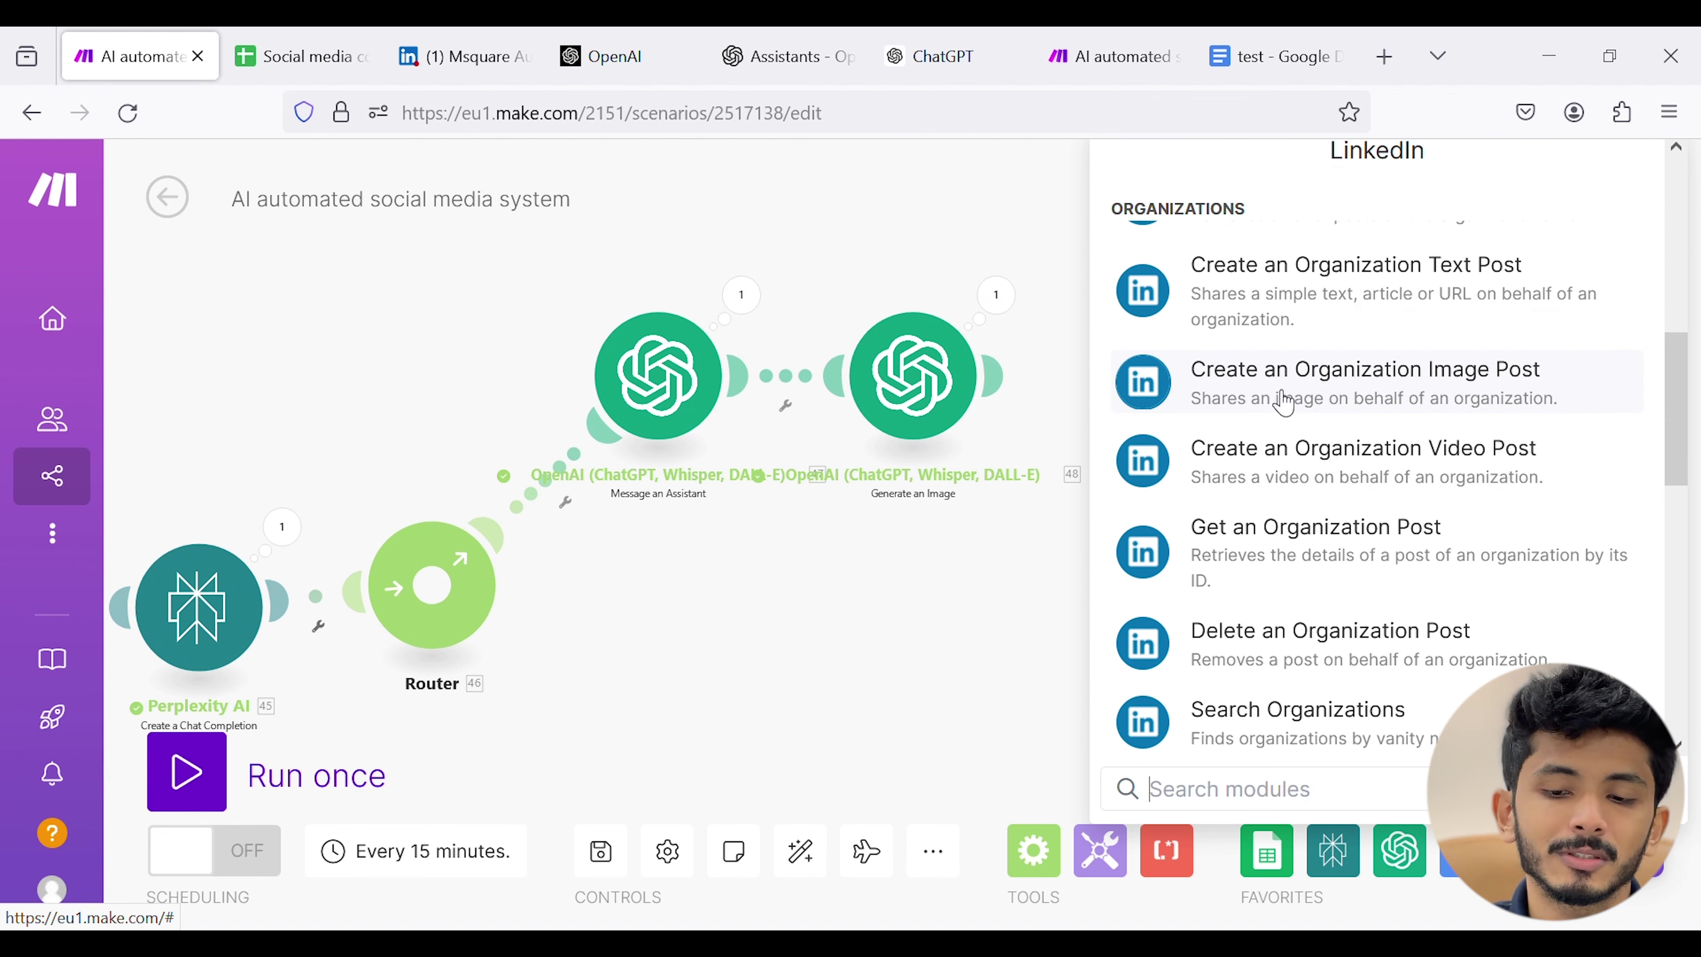
pyautogui.click(1311, 375)
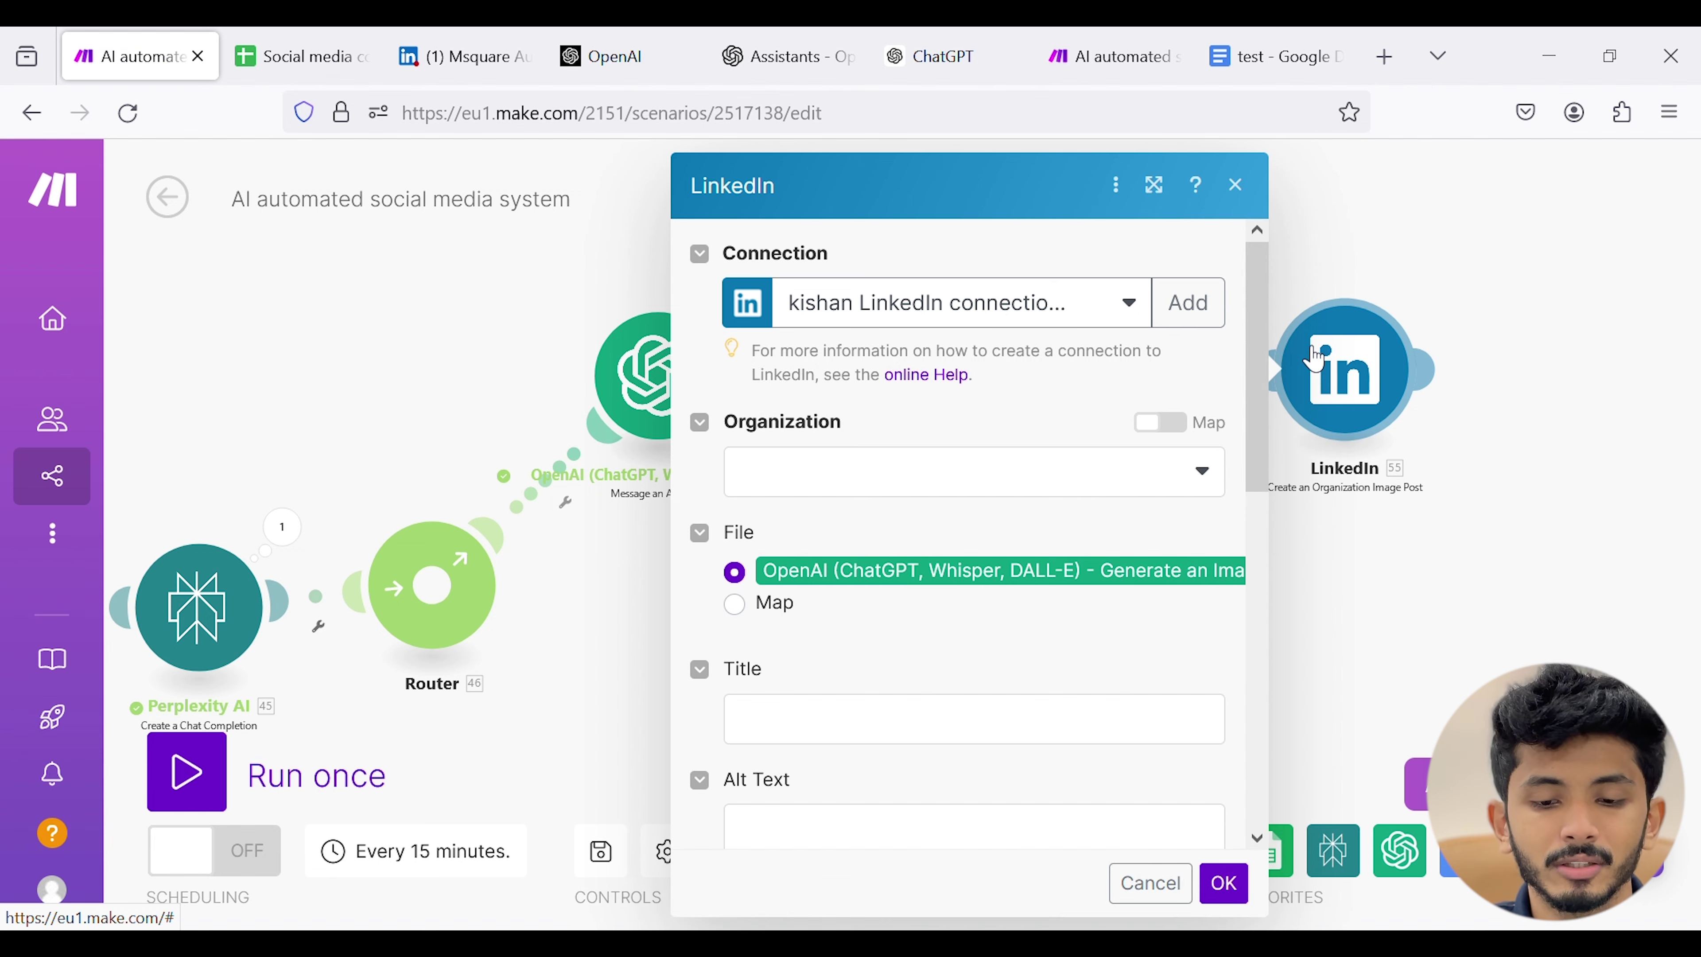
# - Try to save the LinkedIn module with Organization set to Msquare Automation Solutions and File mapped from Response Image Name and Response Image Data
pyautogui.click(984, 469)
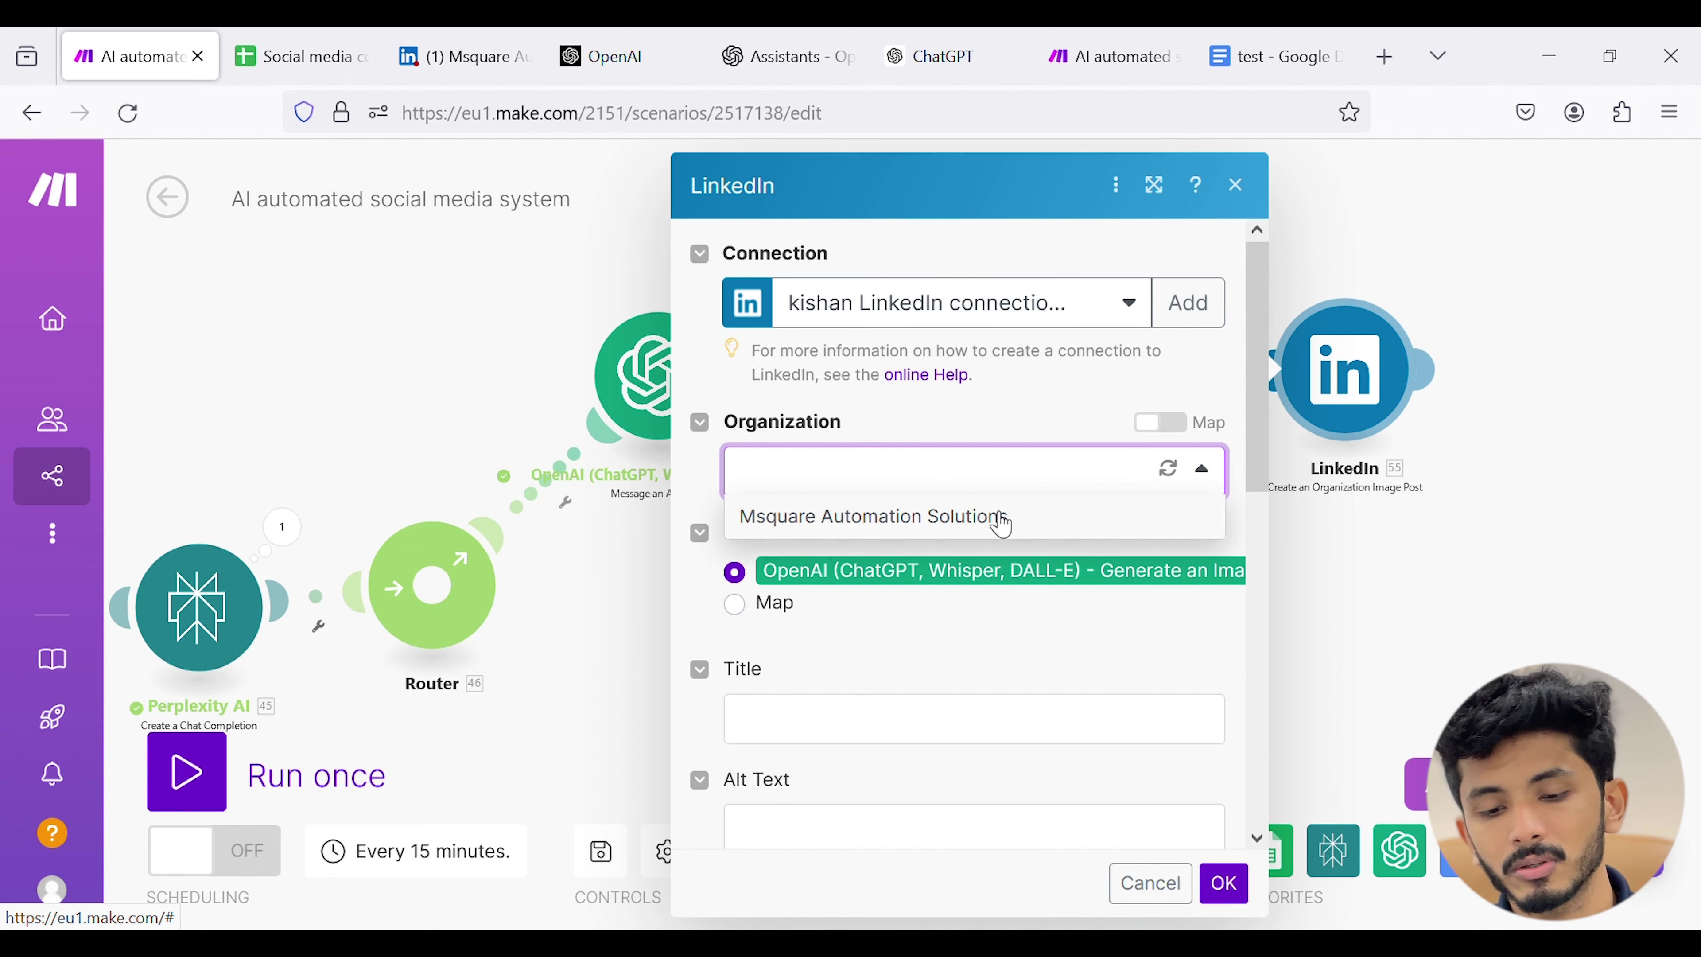
pyautogui.click(951, 526)
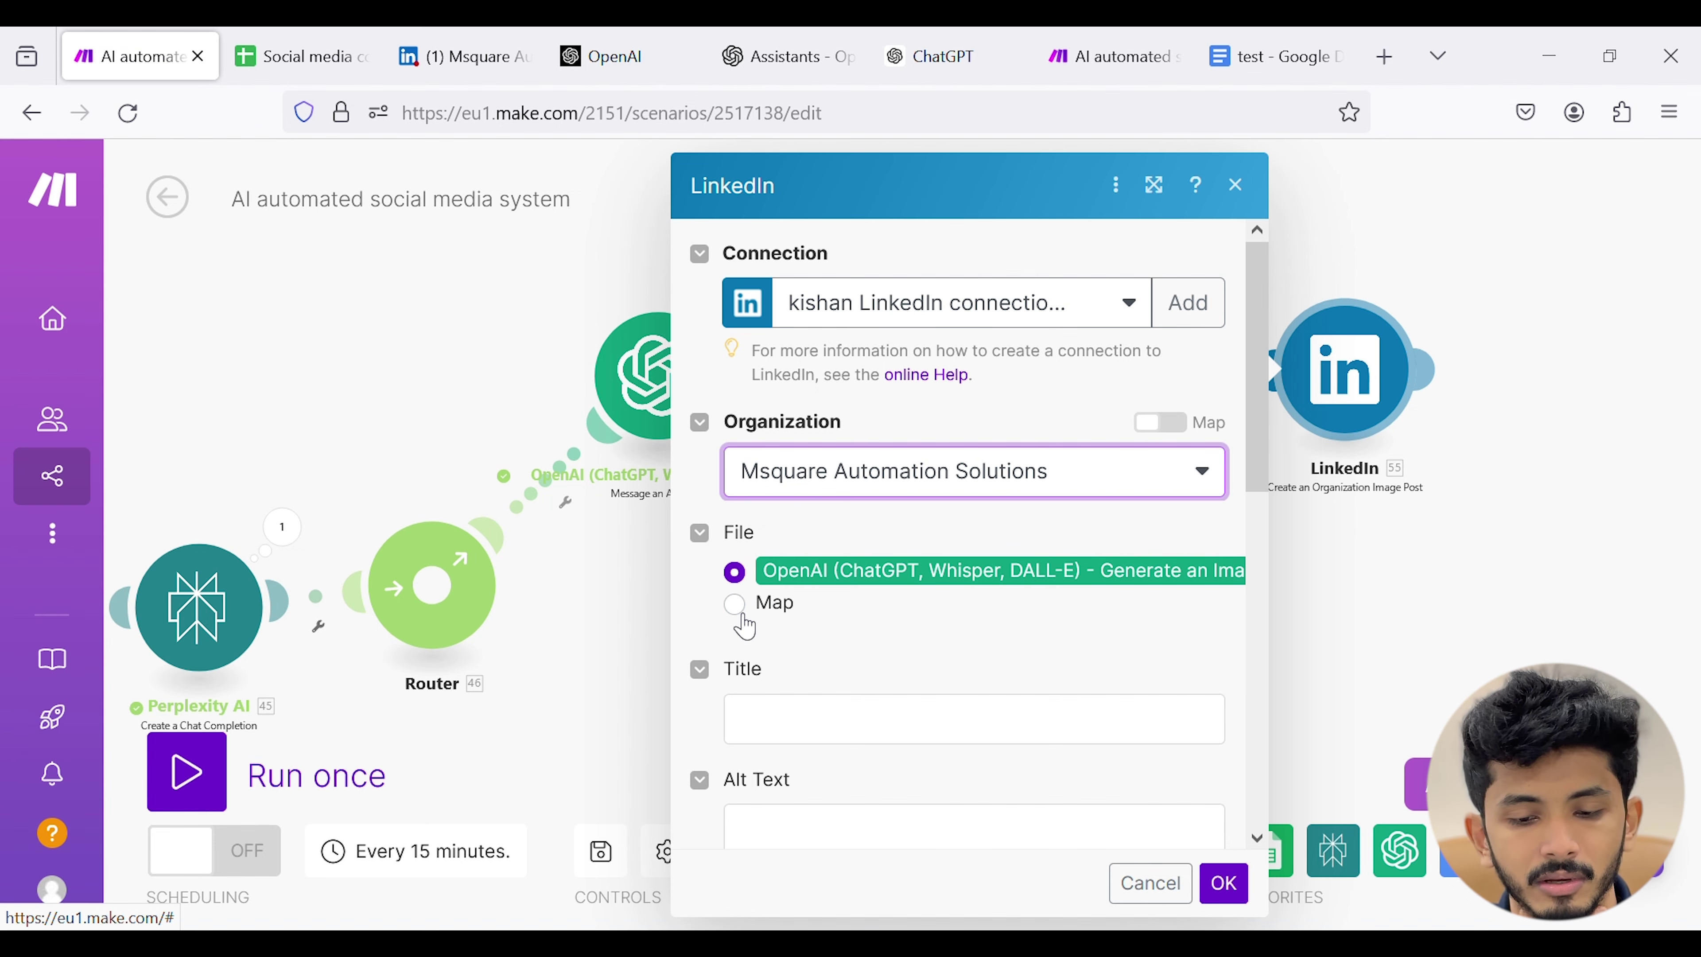
pyautogui.click(734, 604)
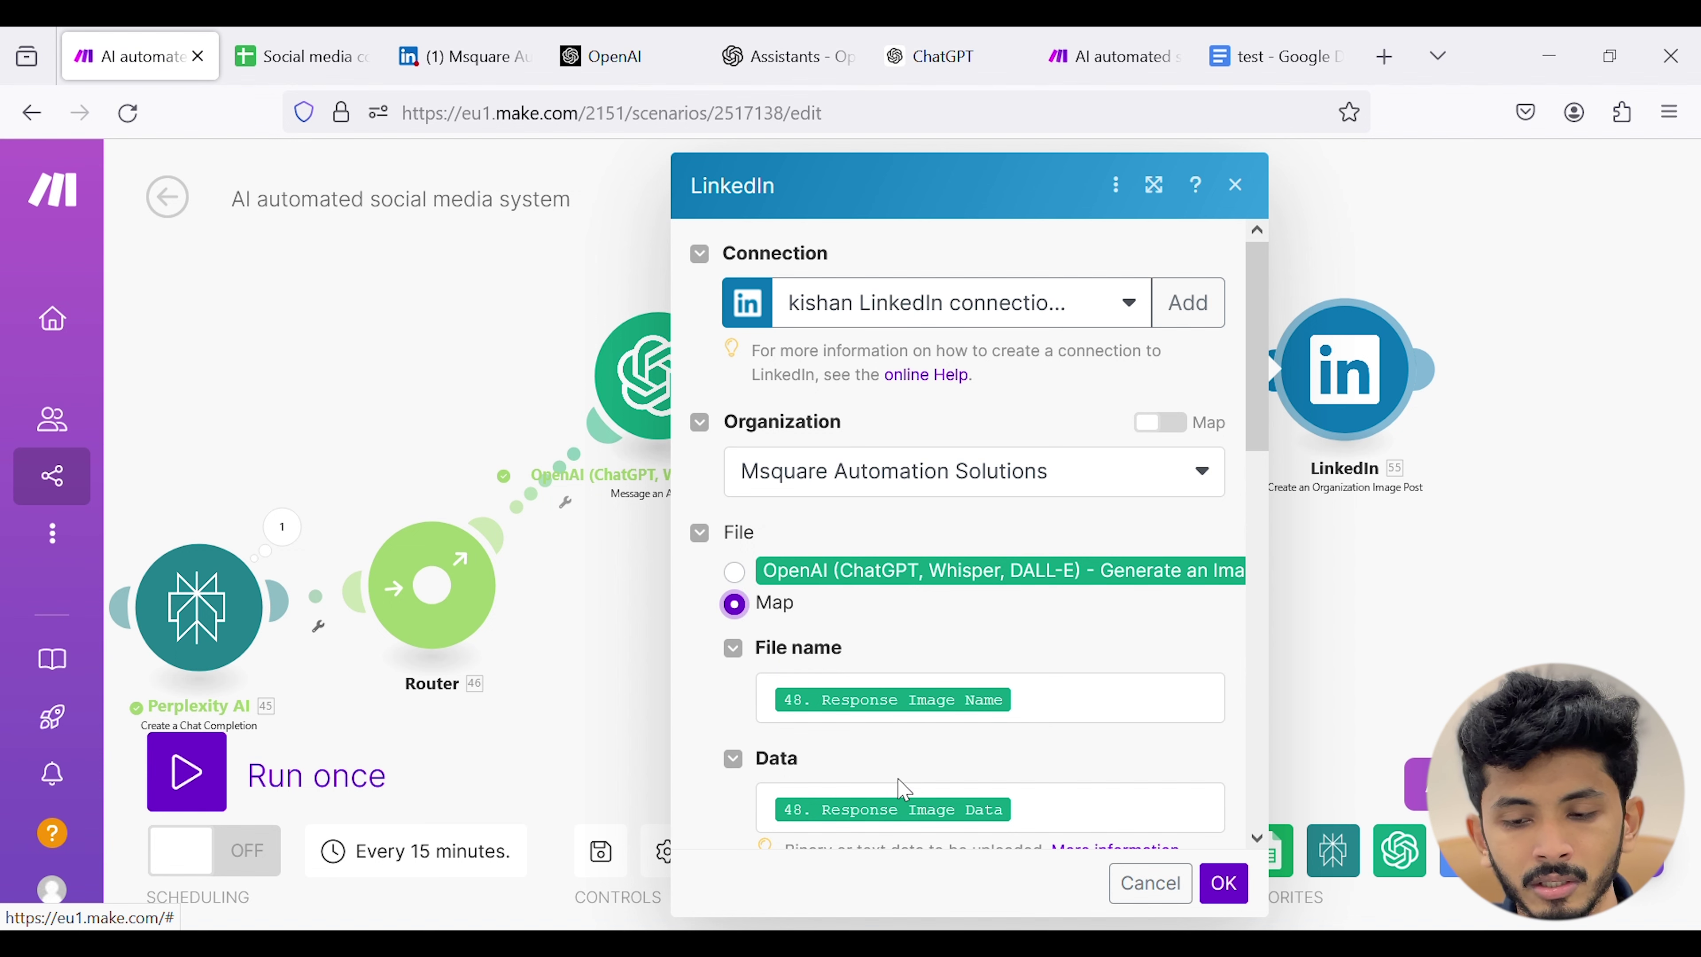
pyautogui.click(1224, 882)
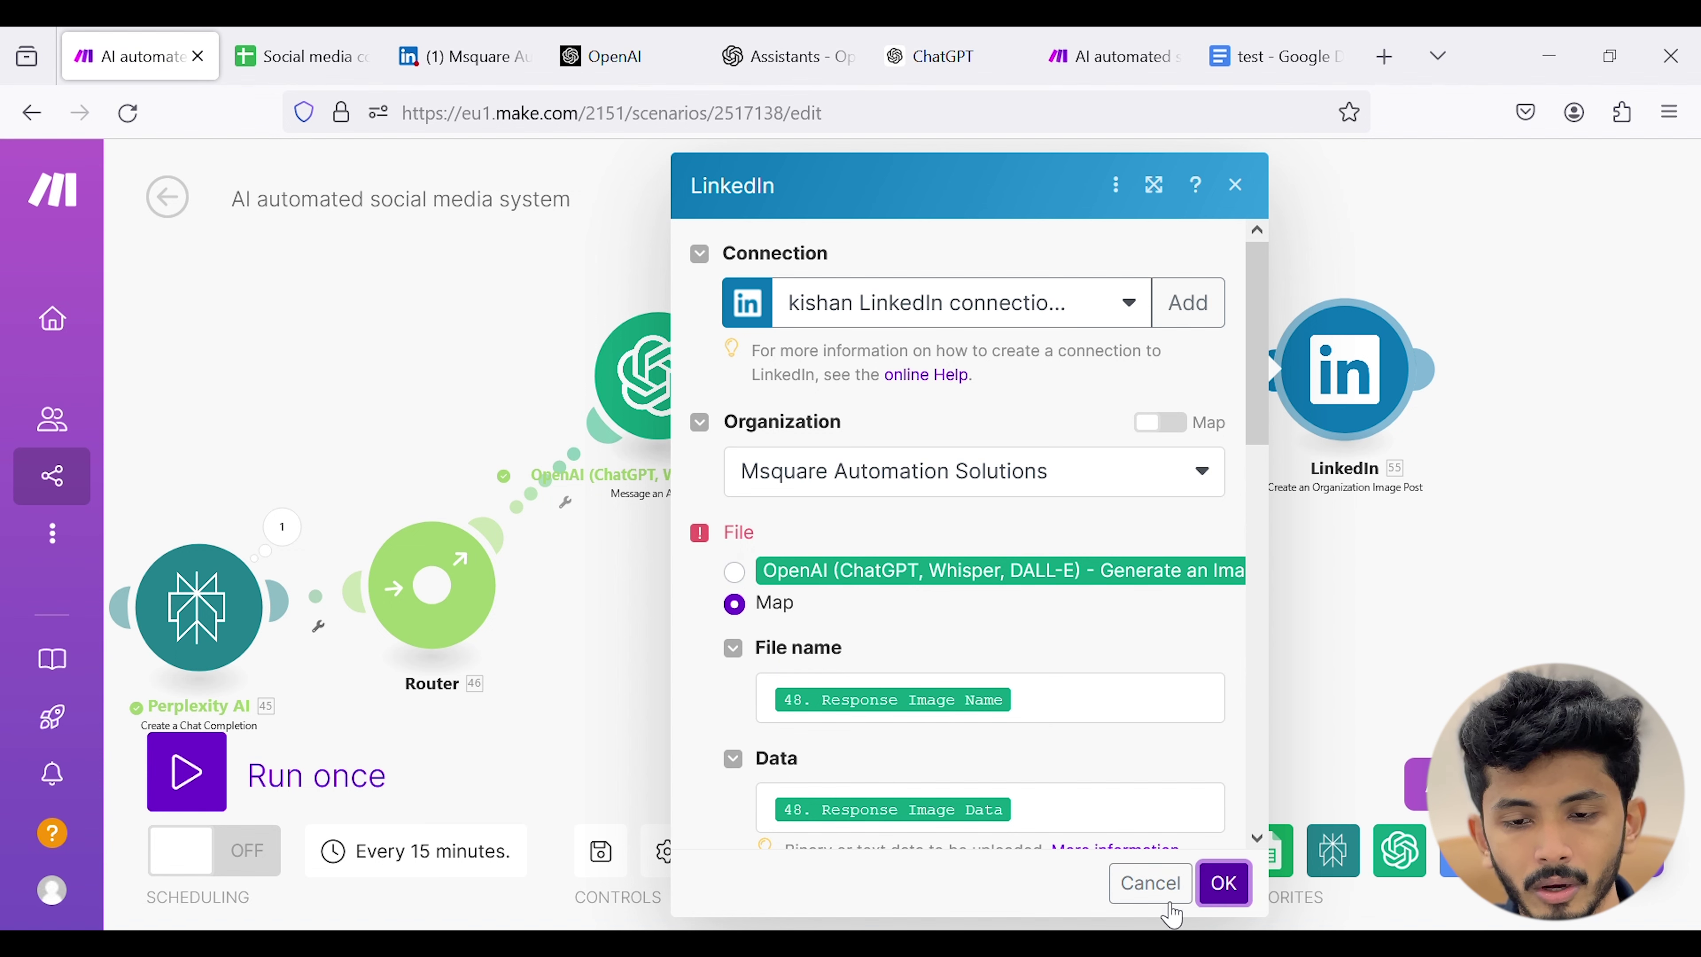
pyautogui.click(1150, 882)
# - Examine the Generate an Image module's output data for the revised prompt and image URL, and close the output
pyautogui.click(995, 295)
pyautogui.scroll(-3, 1317, 690)
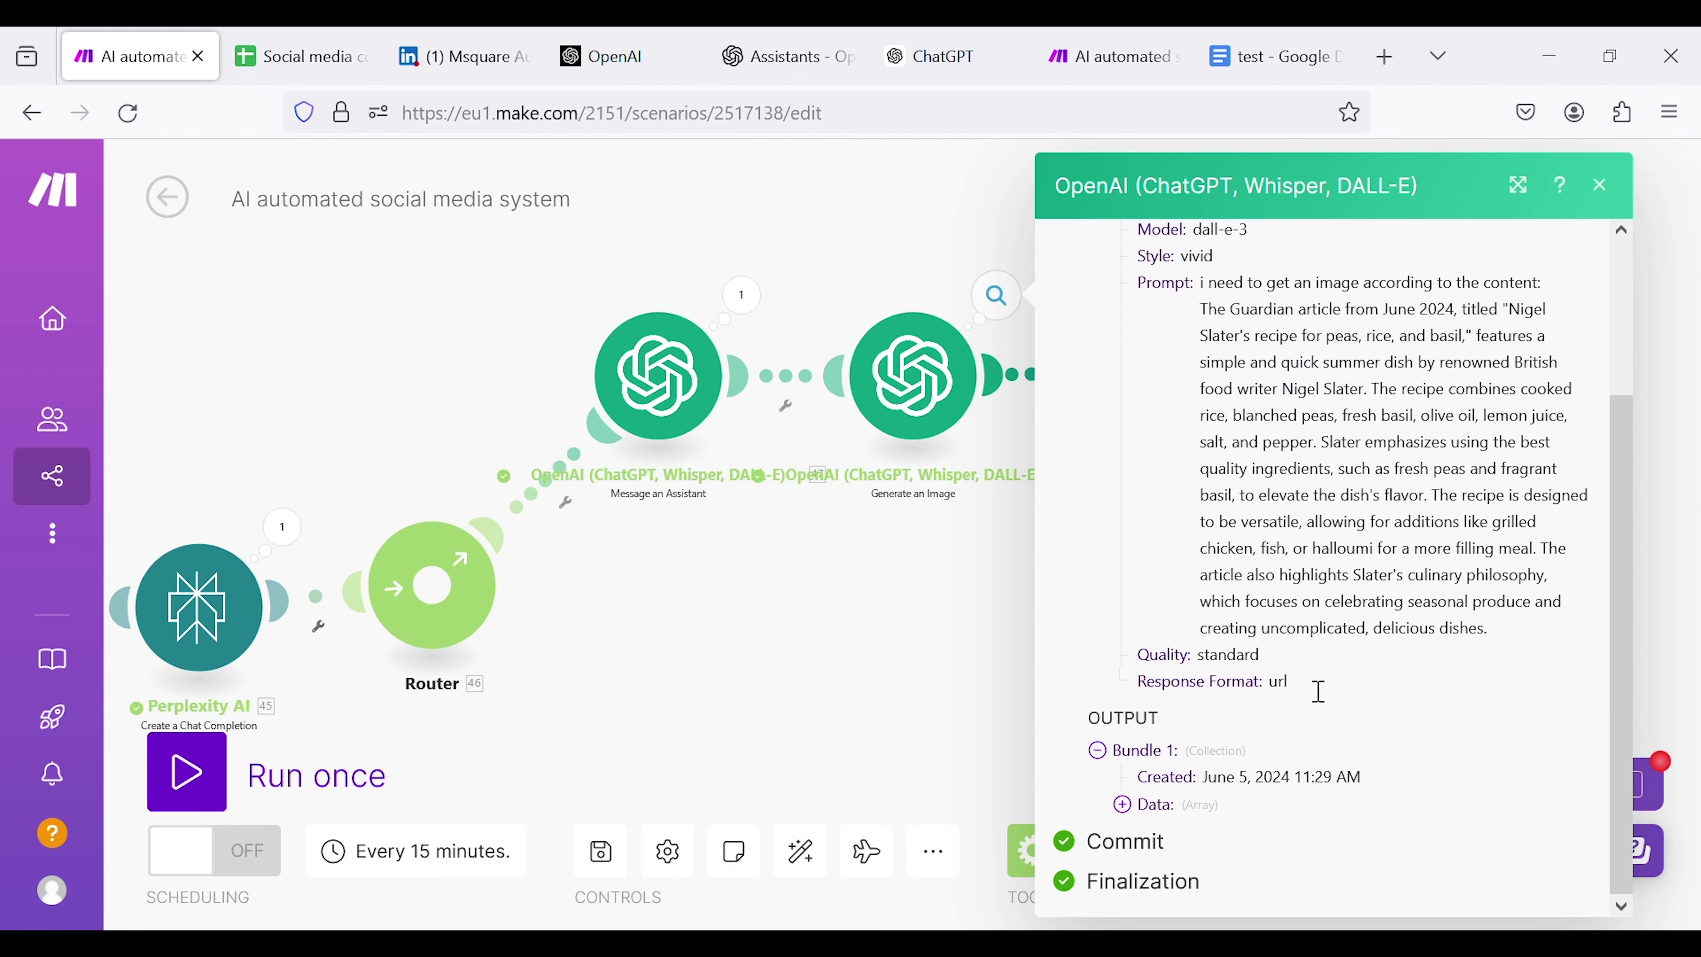
pyautogui.click(1165, 804)
pyautogui.click(1168, 809)
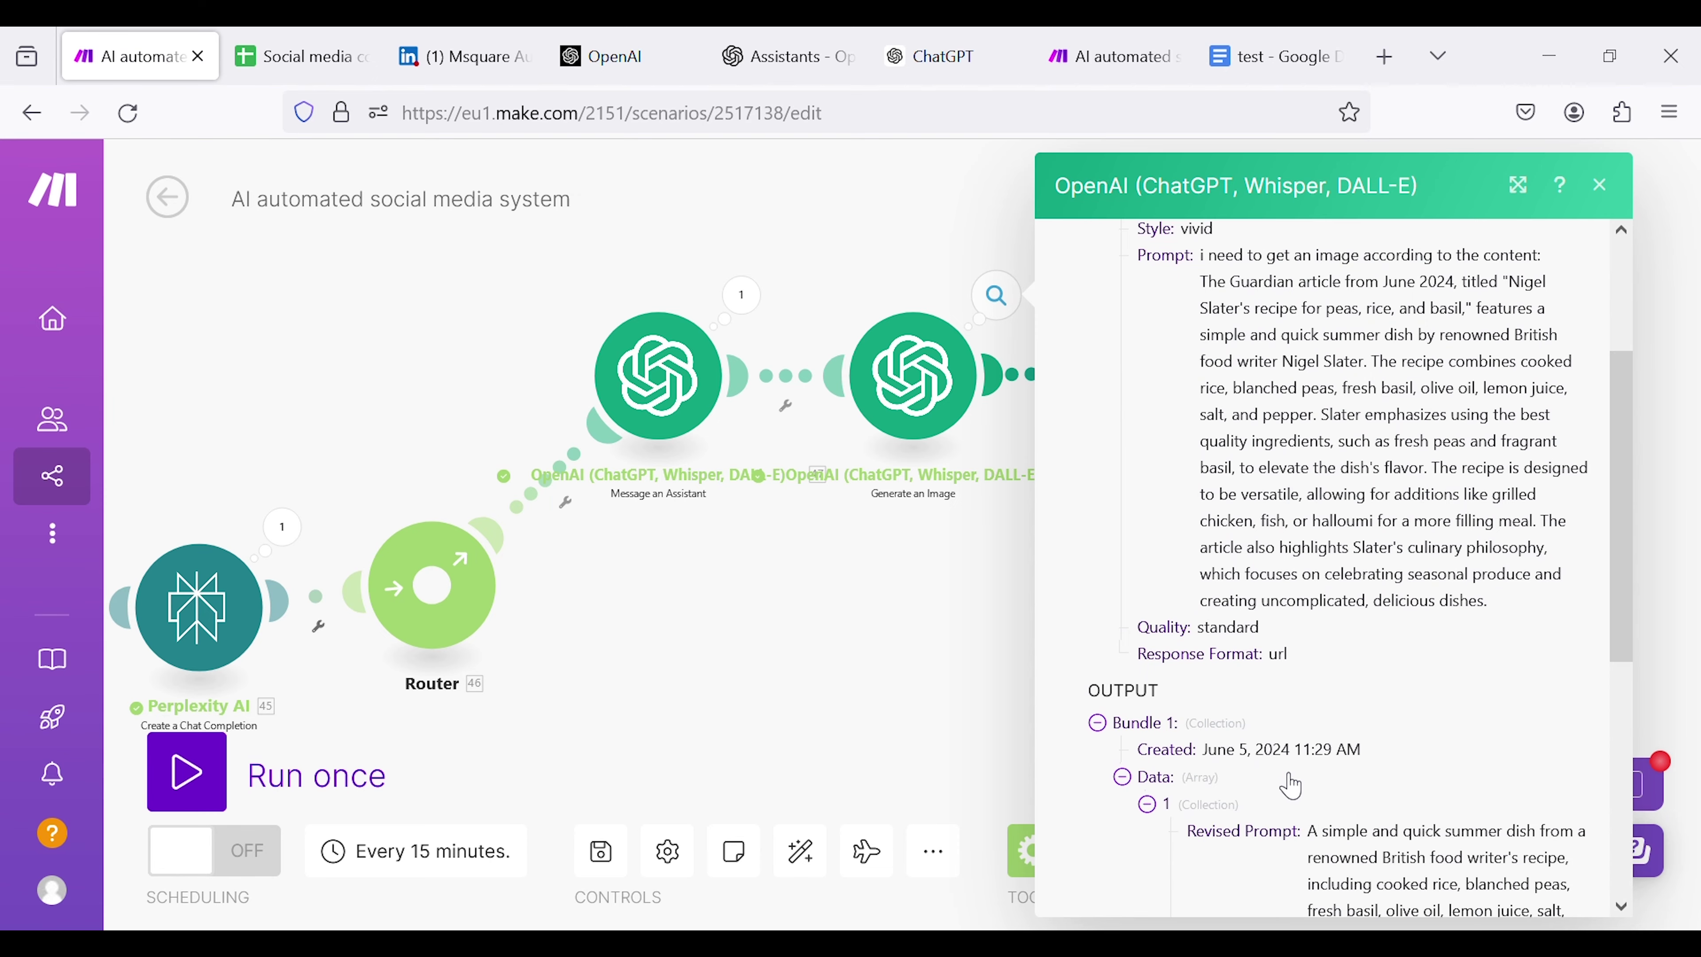
pyautogui.scroll(-5, 1406, 670)
pyautogui.scroll(-3, 1311, 724)
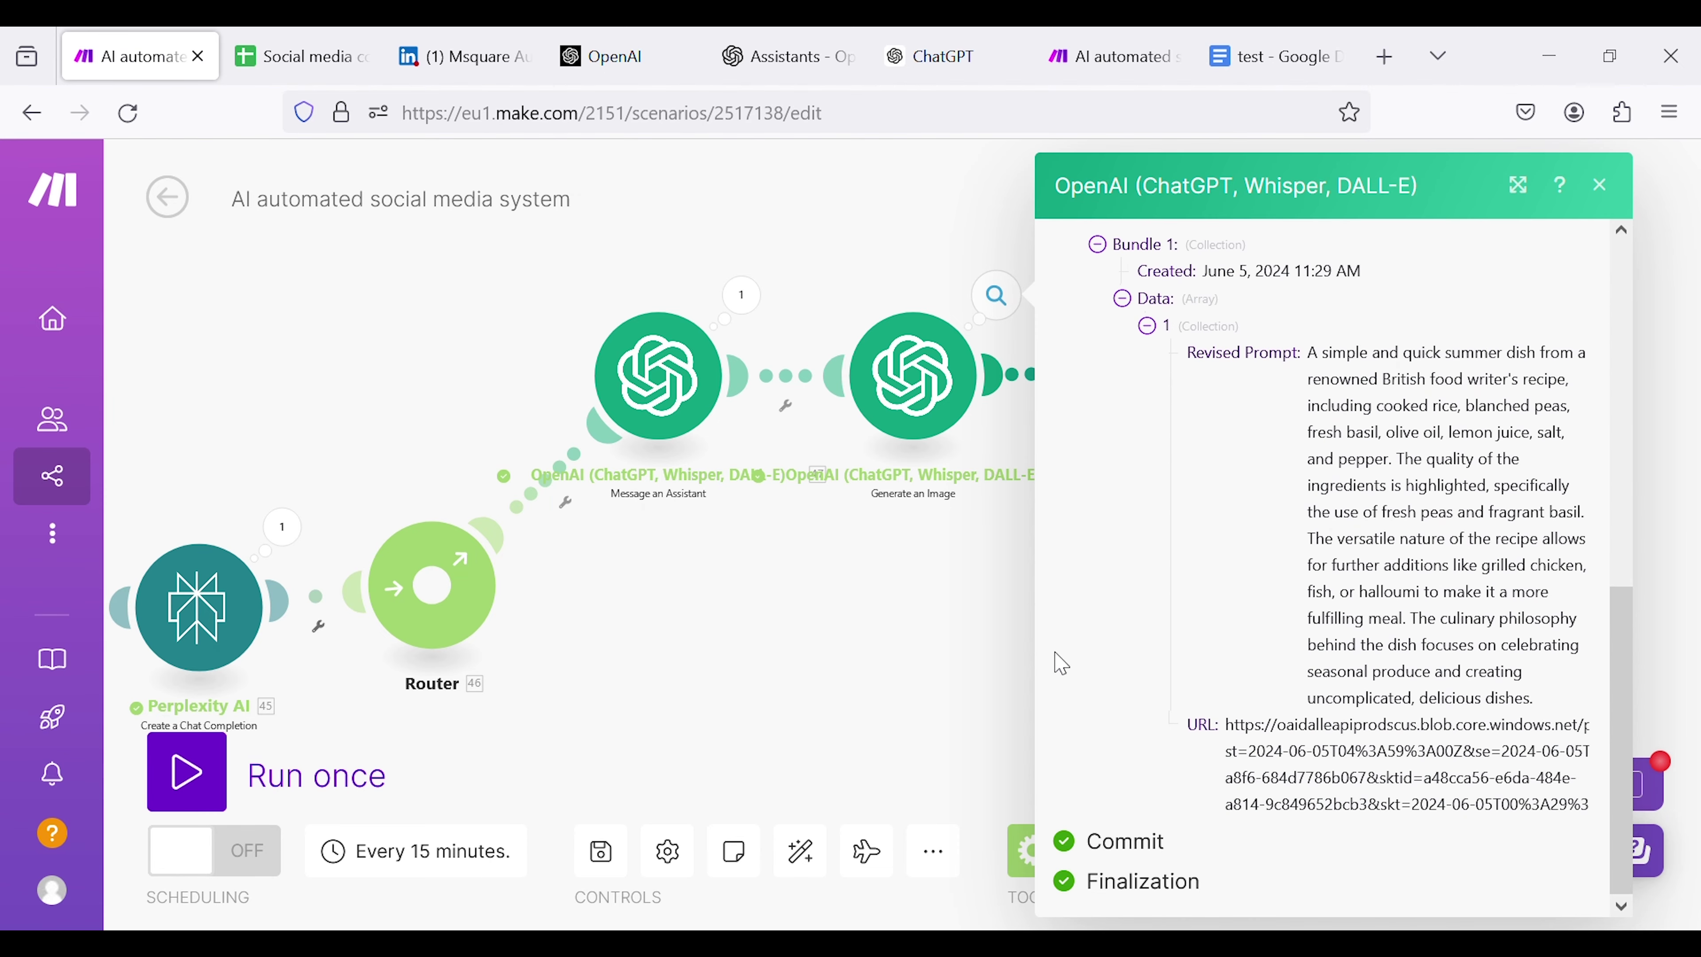
pyautogui.click(941, 596)
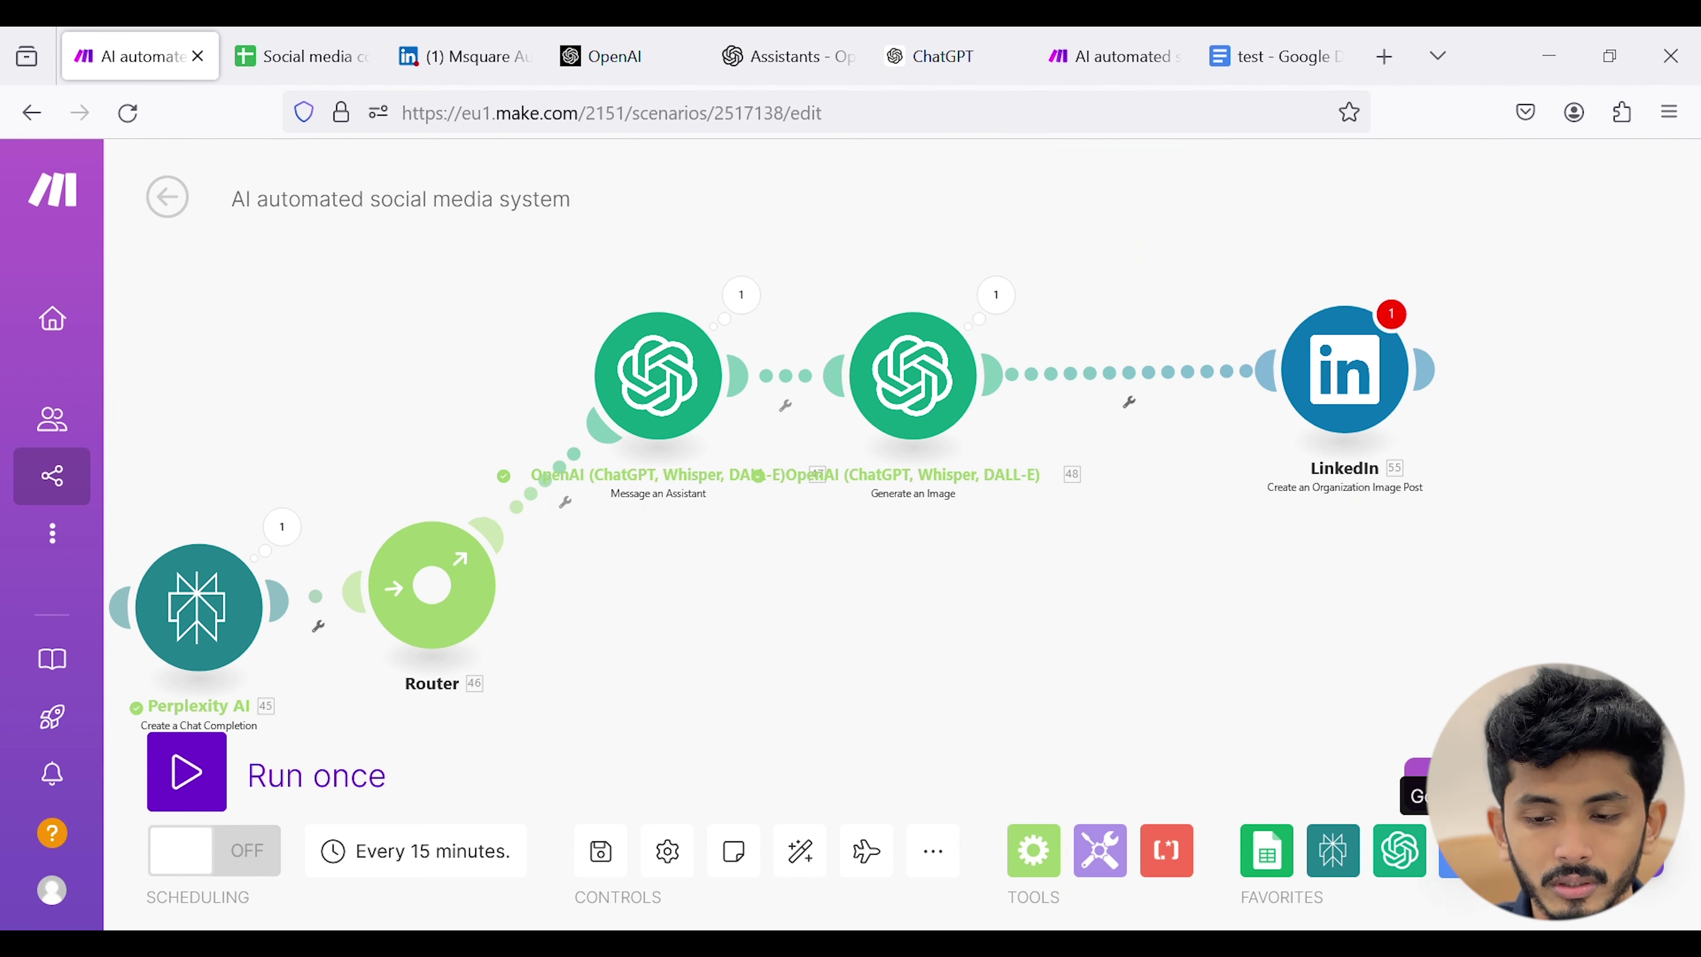
# - Insert an HTTP Get a file module between the Generate an Image and LinkedIn modules
pyautogui.click(1129, 403)
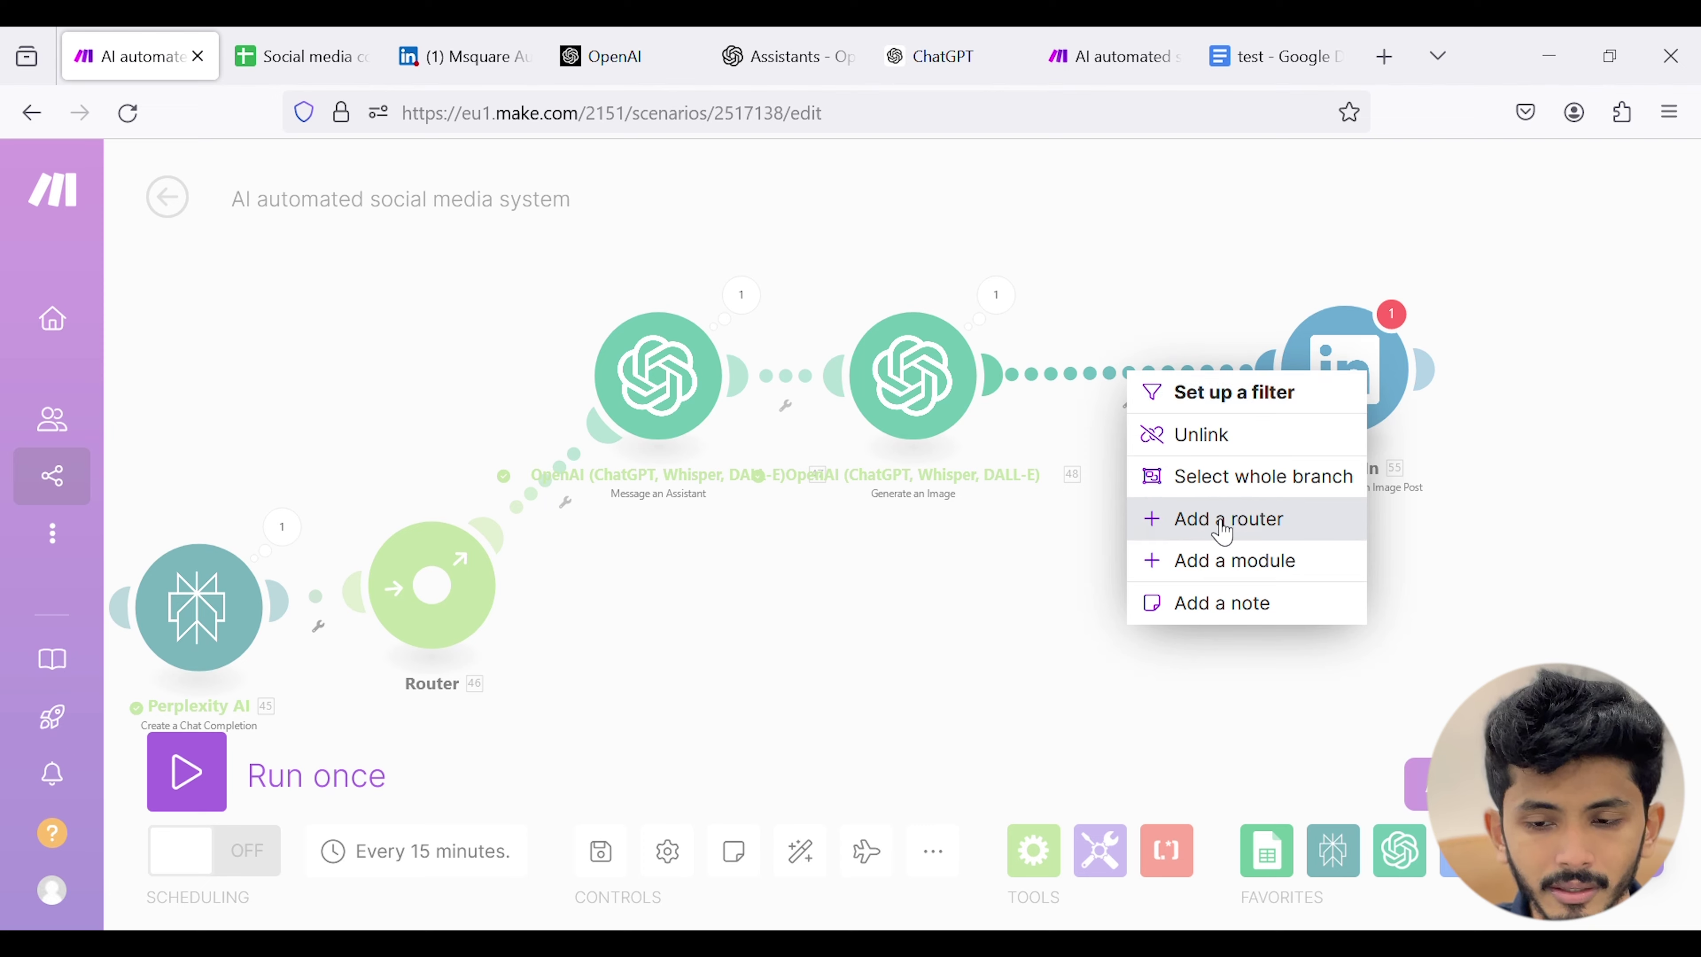
pyautogui.click(1223, 563)
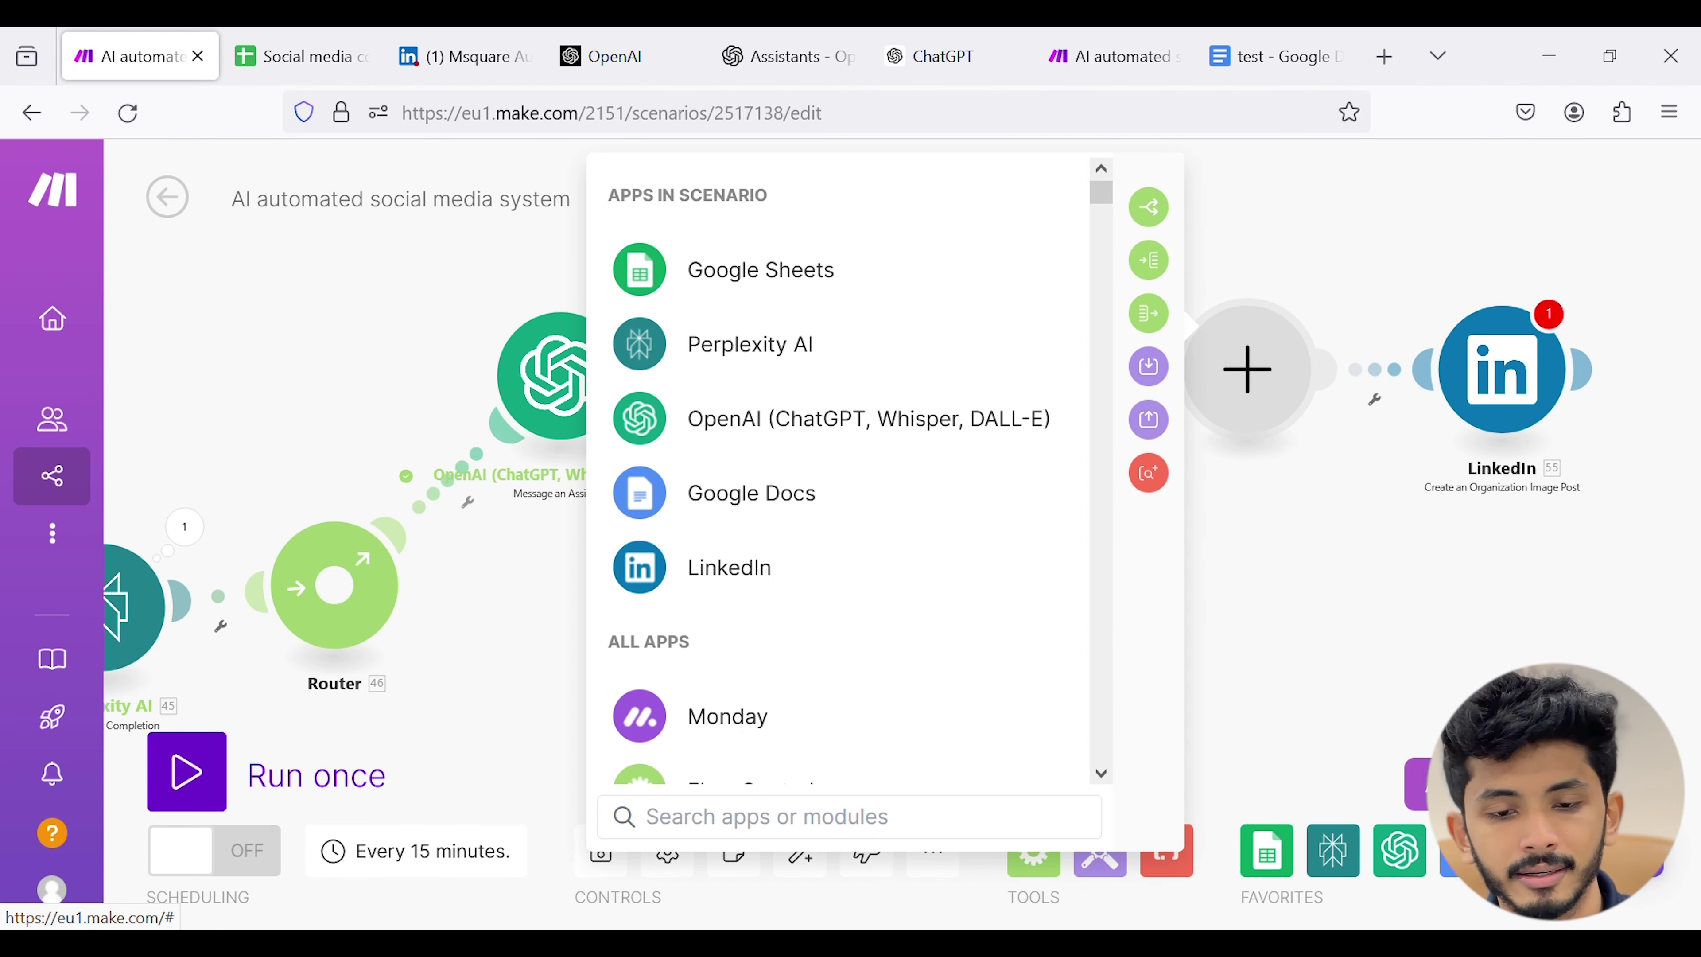
pyautogui.write('http')
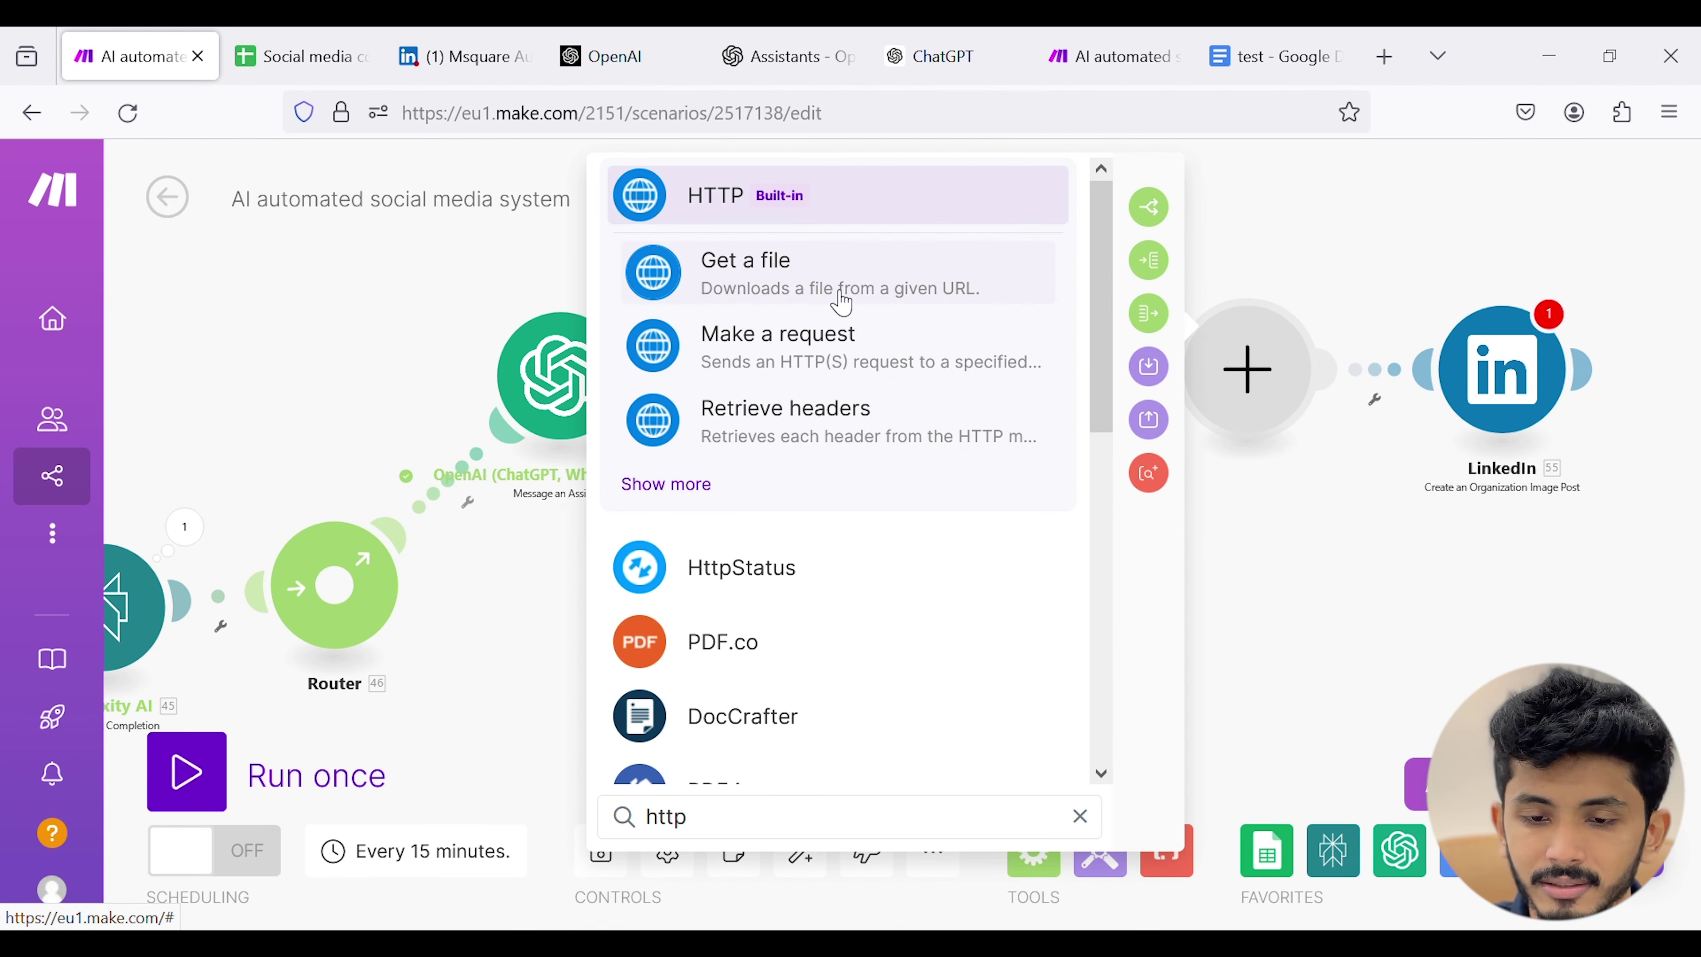
pyautogui.click(856, 289)
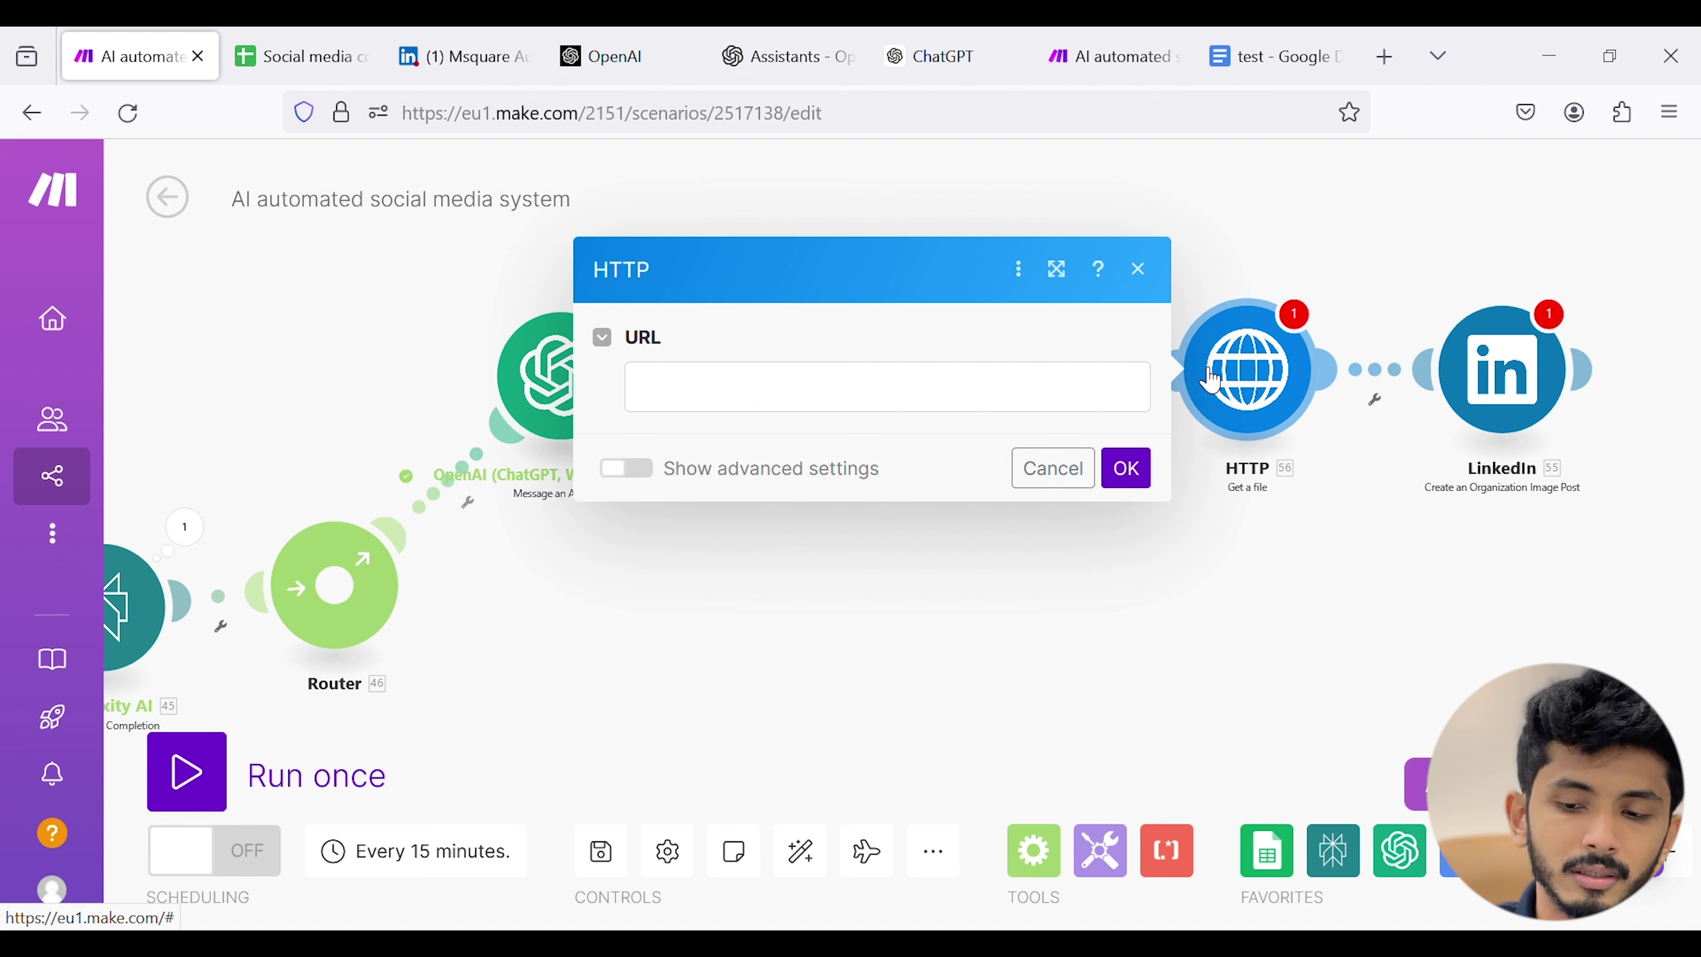
# - Map the HTTP module's URL to the URL inside the Generate an Image module's Data array and save the module
pyautogui.click(913, 408)
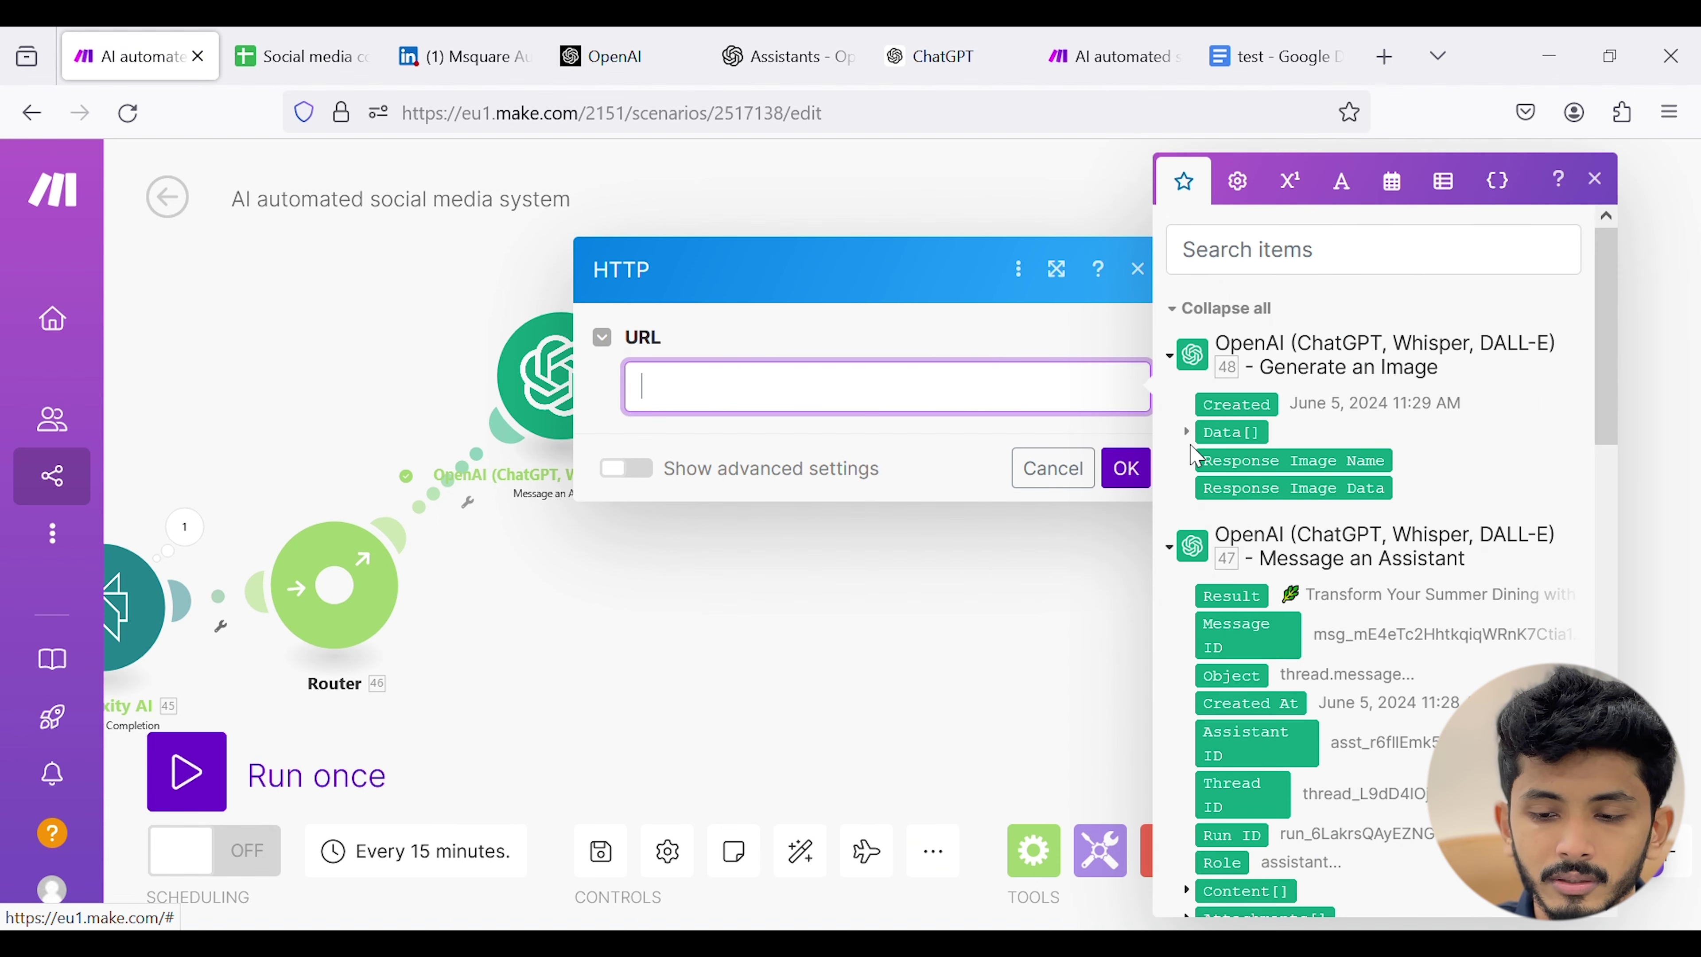
pyautogui.click(1197, 439)
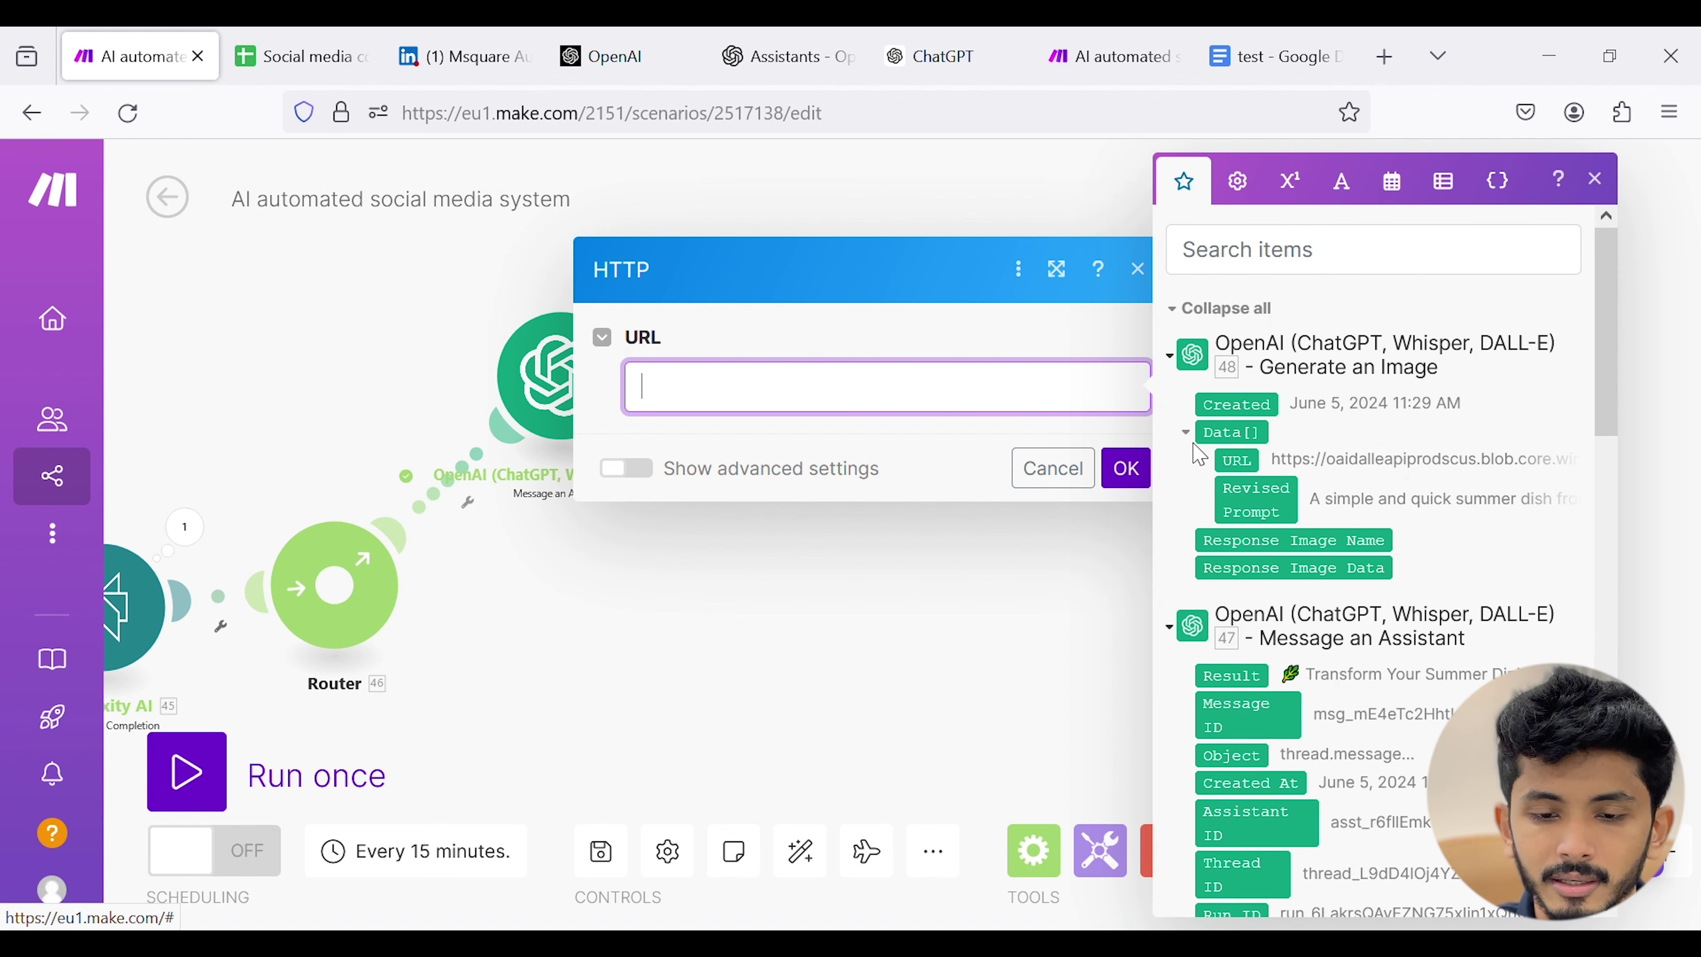
pyautogui.click(1241, 463)
pyautogui.click(1137, 479)
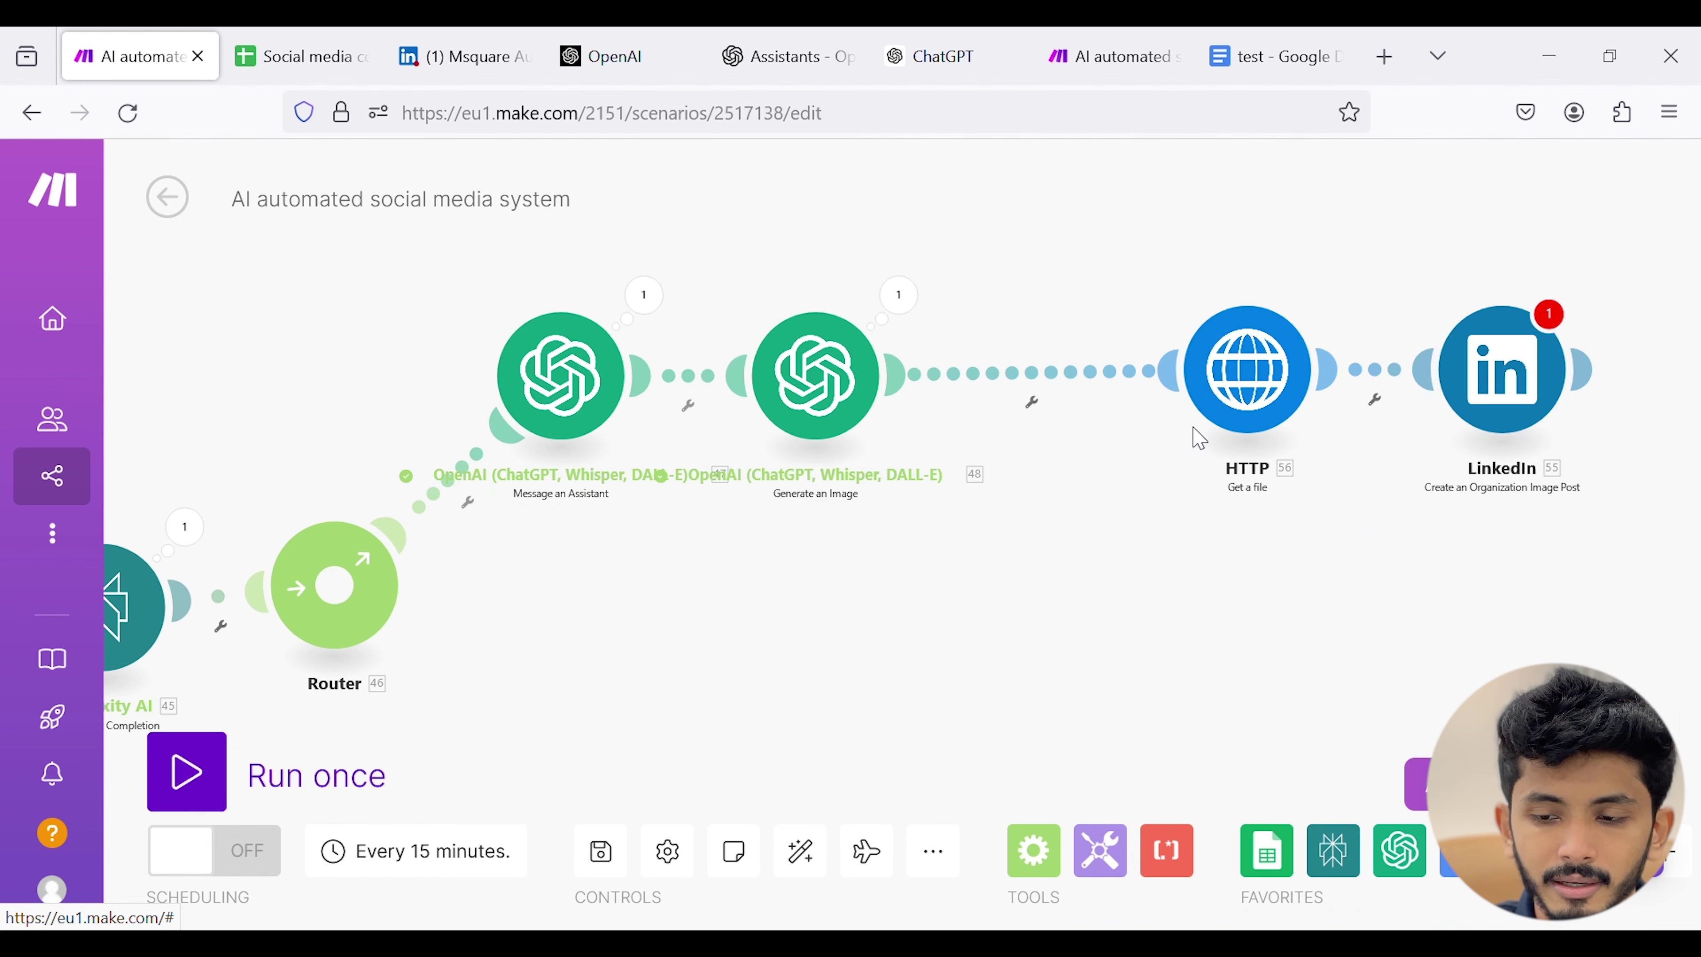
# - In the LinkedIn module, set Organization to Msquare Automation Solutions and map the file's name and data to the HTTP module's File name and Data
pyautogui.click(1478, 362)
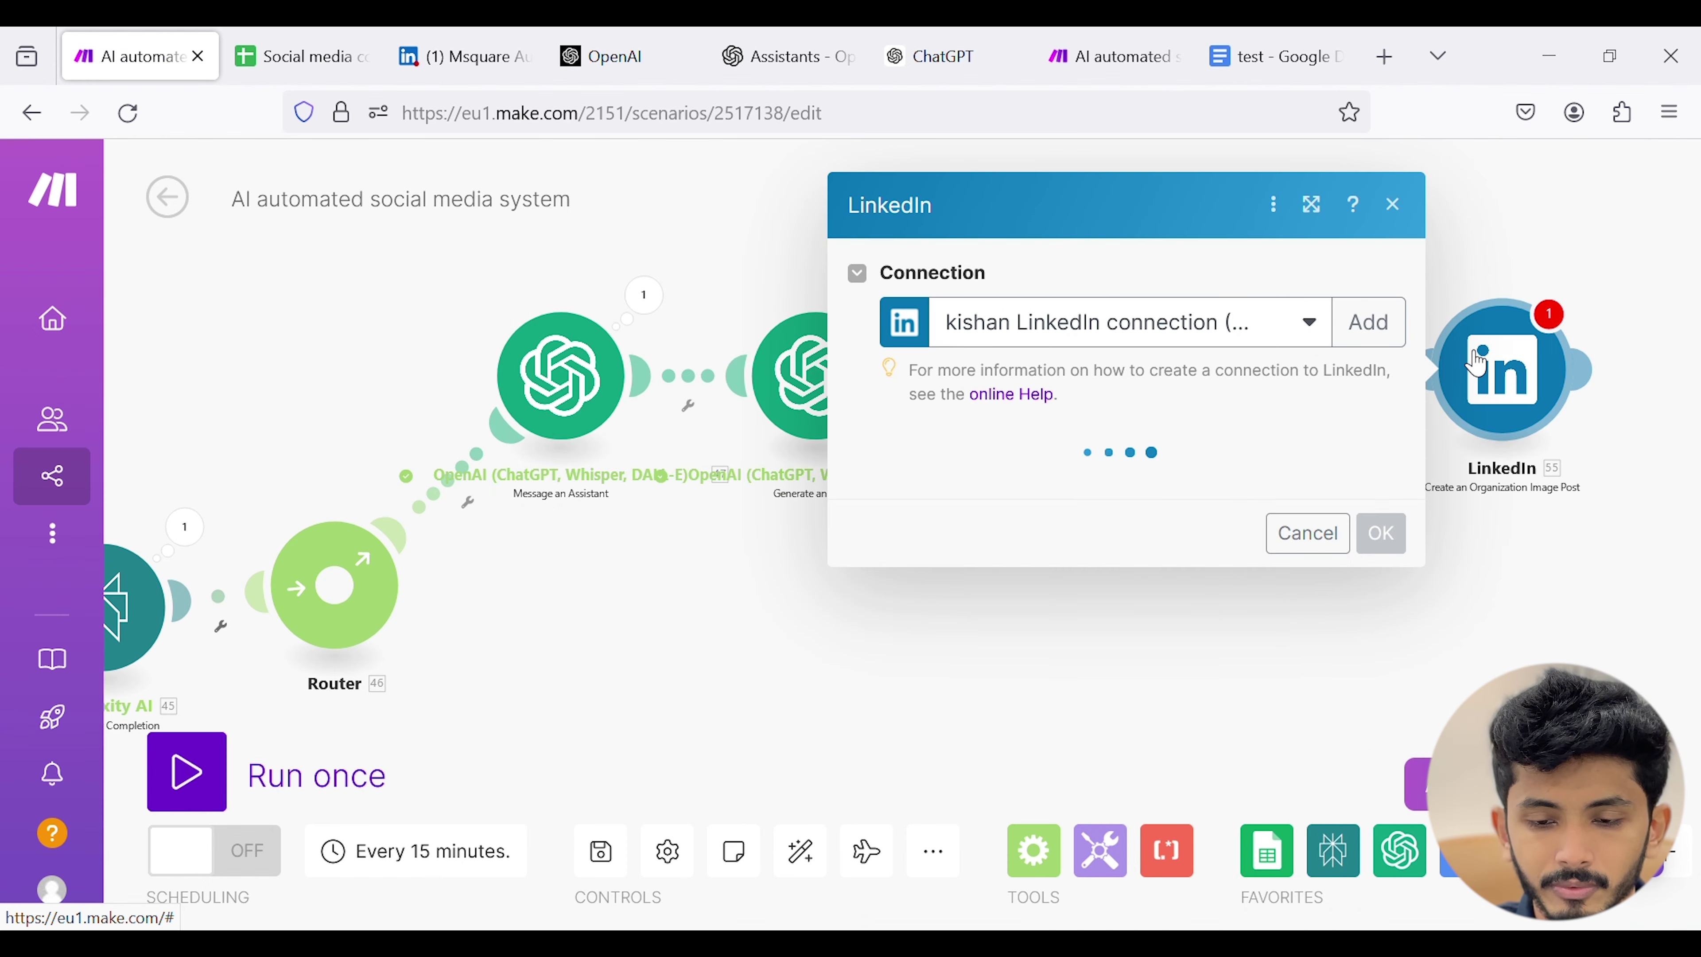
pyautogui.click(1031, 481)
pyautogui.click(999, 527)
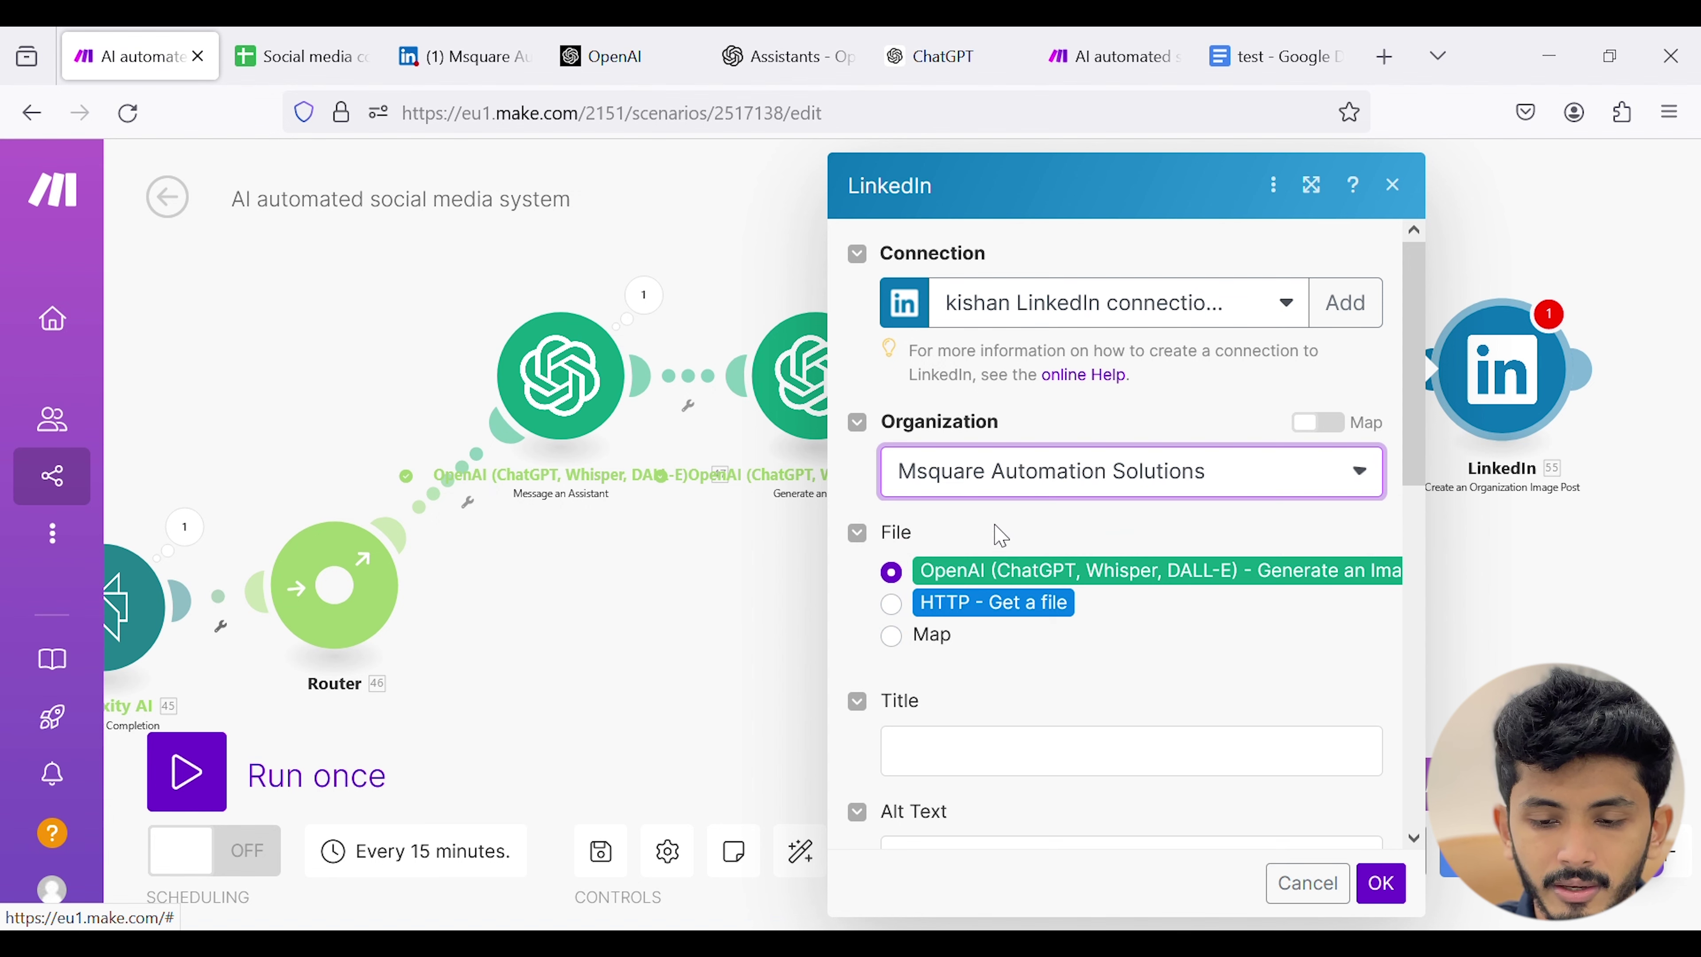
pyautogui.click(904, 633)
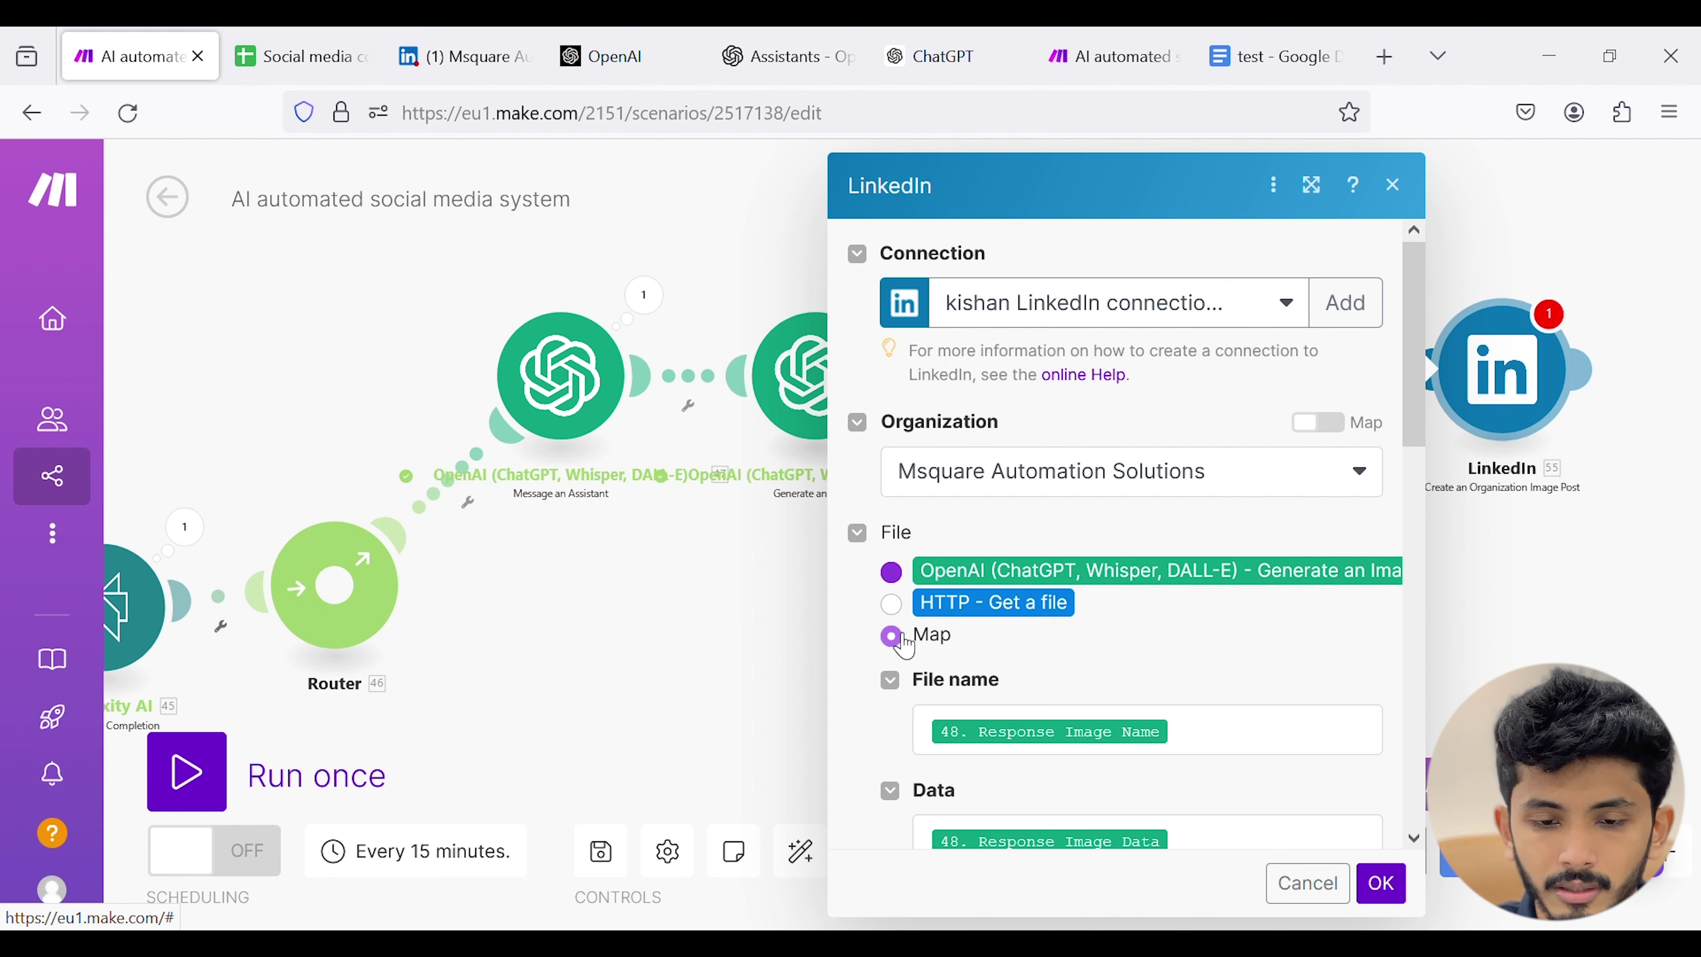
pyautogui.click(1223, 741)
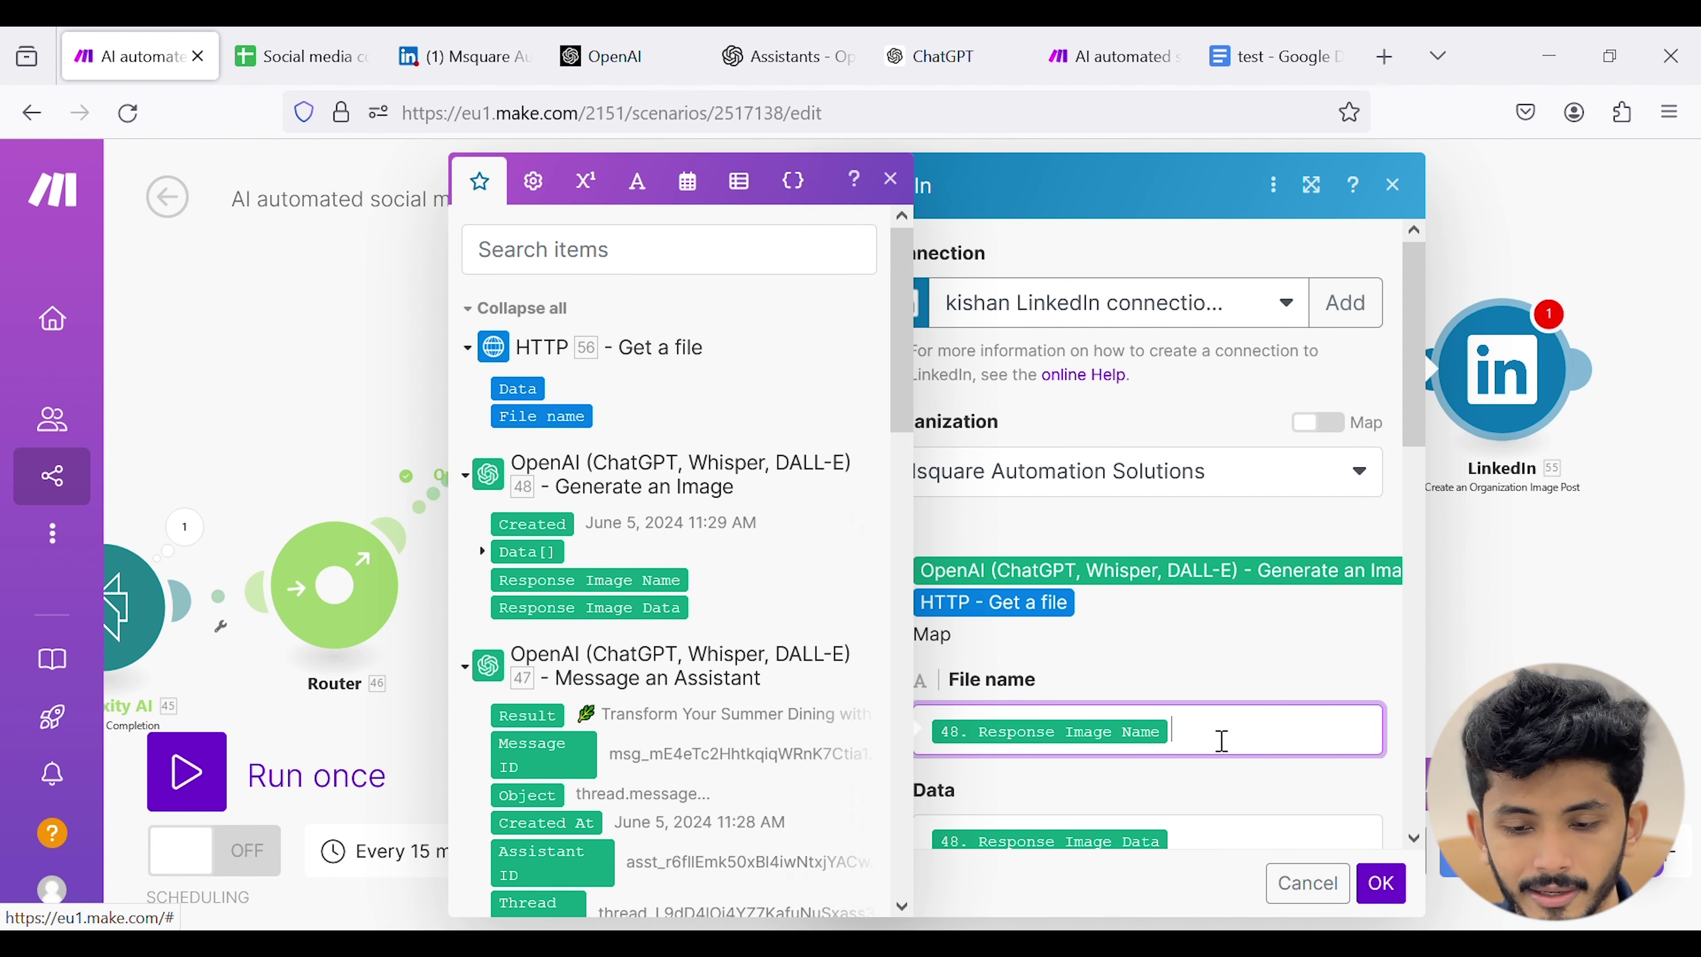
pyautogui.press('BackSpace')
pyautogui.click(560, 418)
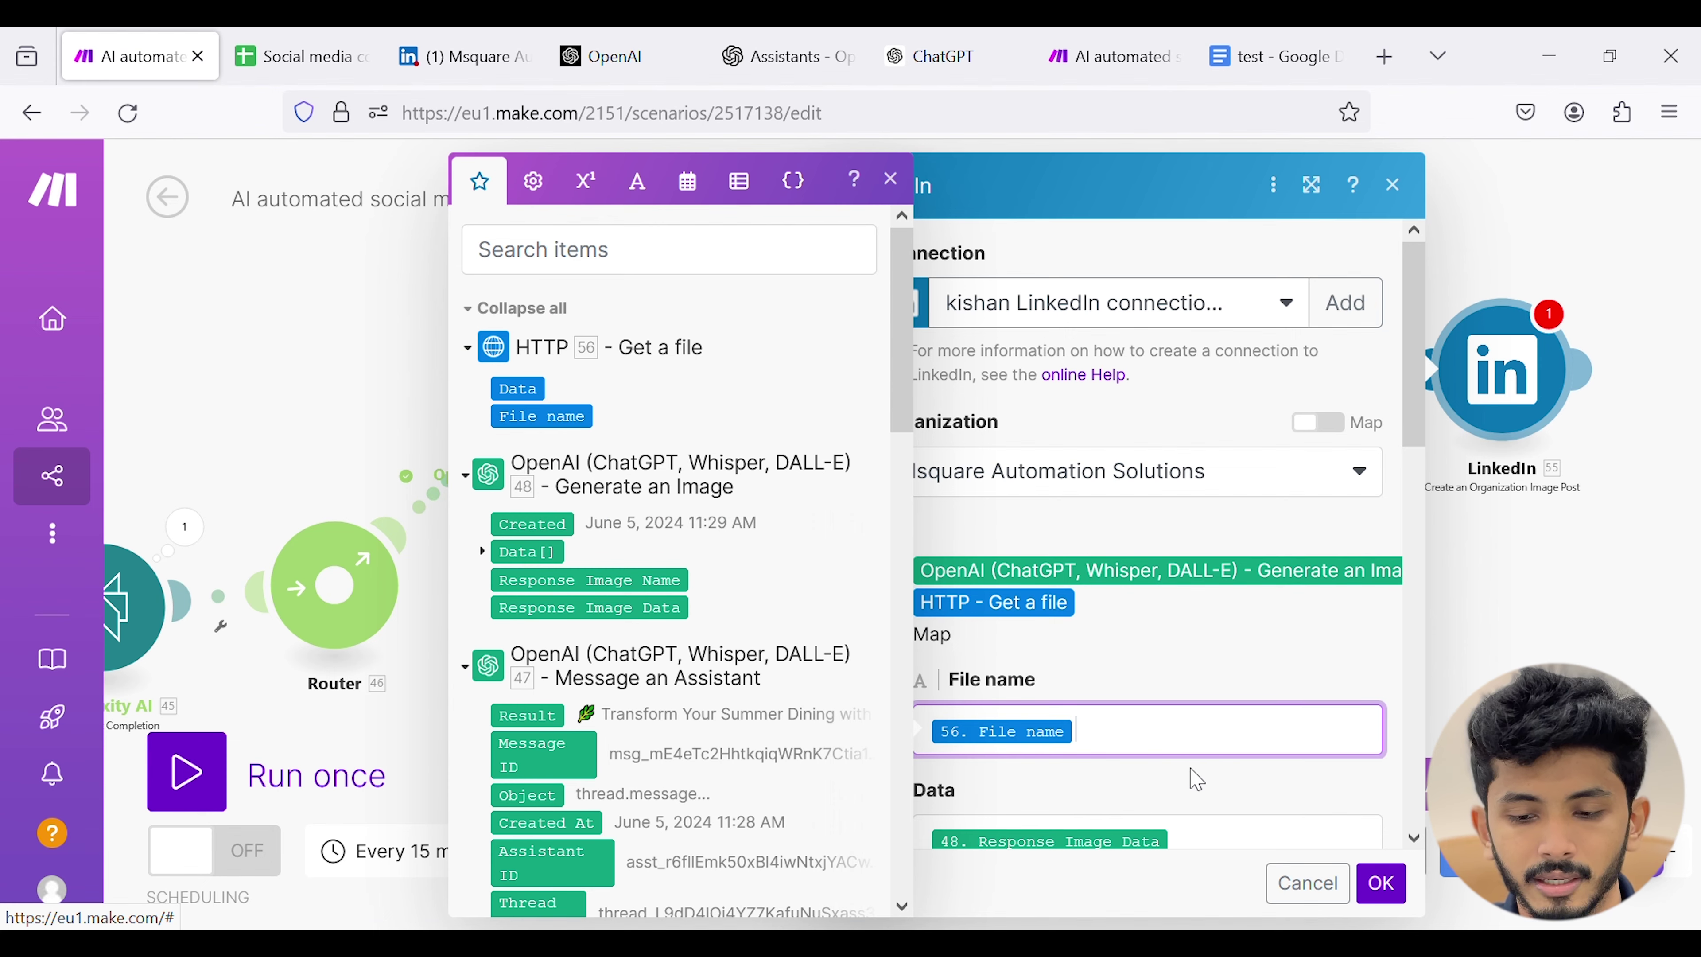
pyautogui.scroll(-2, 1205, 778)
pyautogui.click(1227, 699)
pyautogui.press('BackSpace')
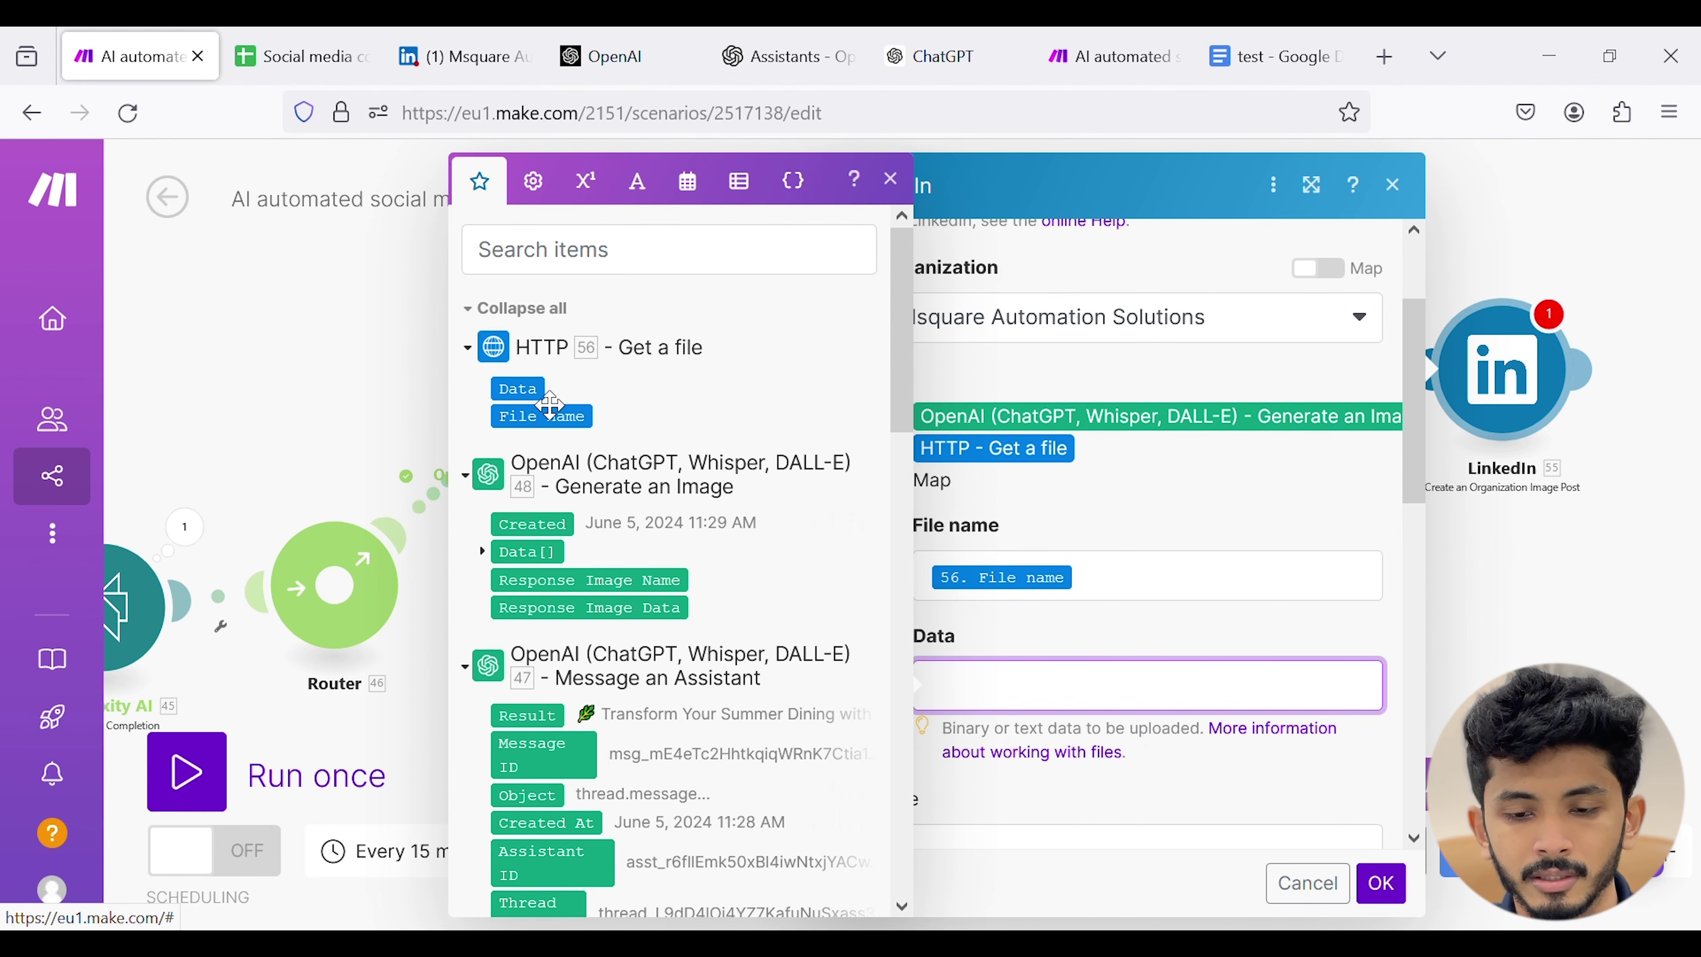
pyautogui.click(529, 388)
# - Set the LinkedIn post's Title to test, map Content to the Message an Assistant Result, and save the module
pyautogui.scroll(-3, 1138, 637)
pyautogui.click(1067, 538)
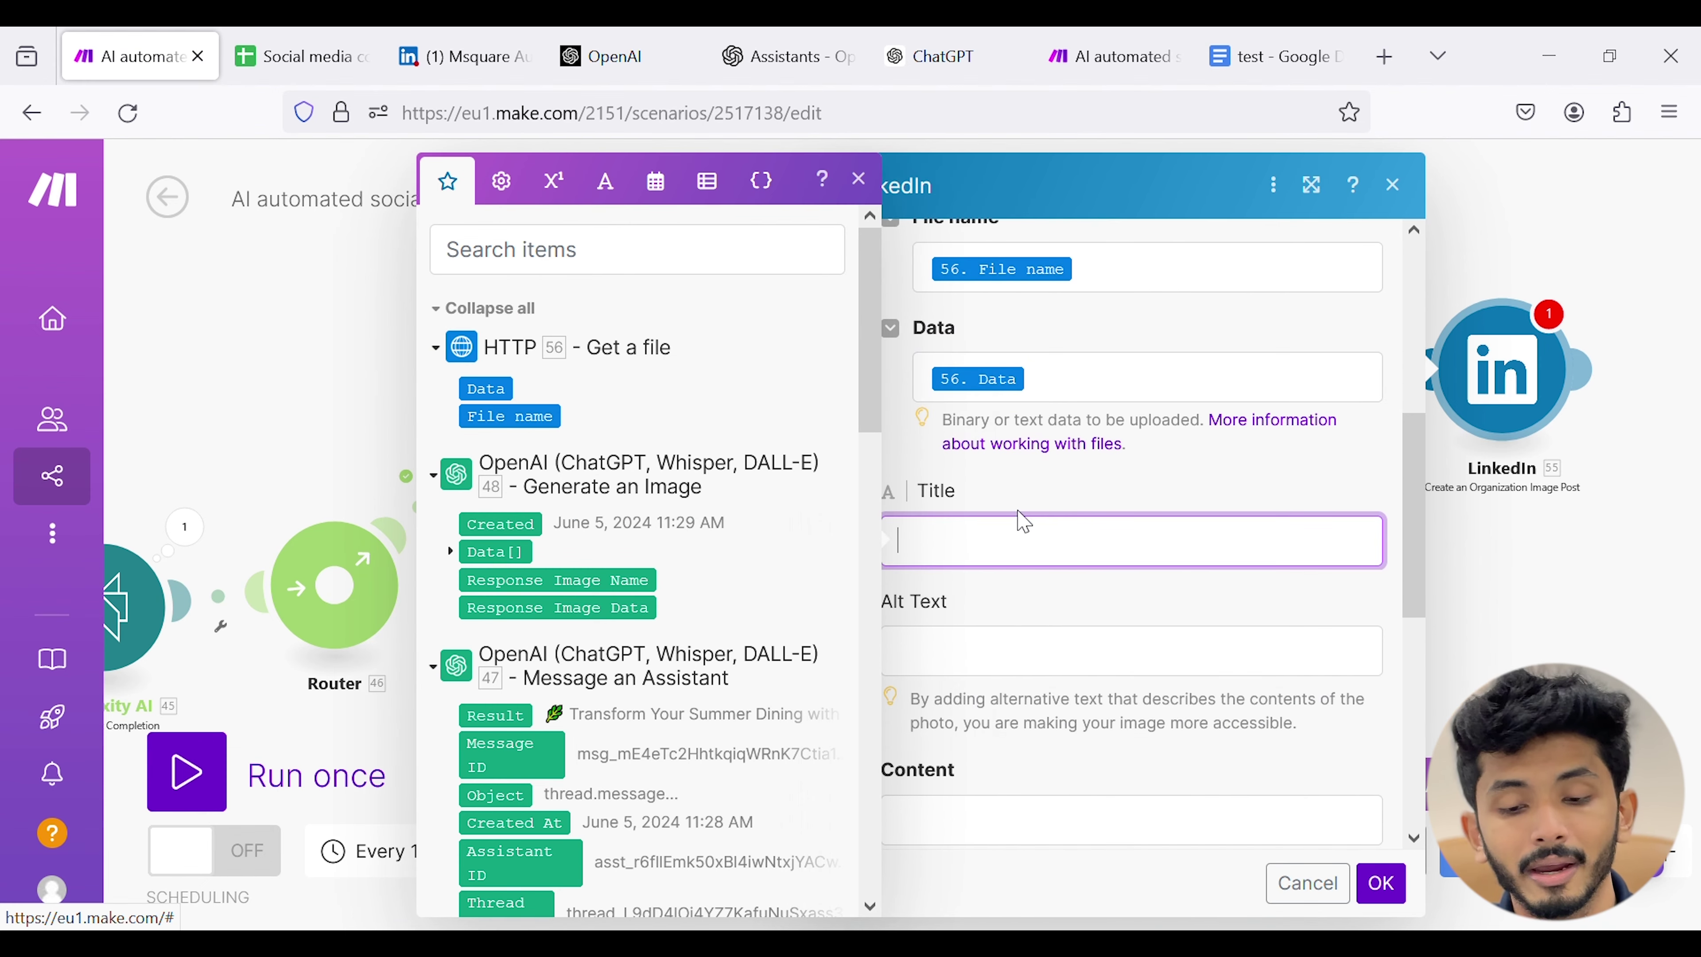
pyautogui.click(890, 179)
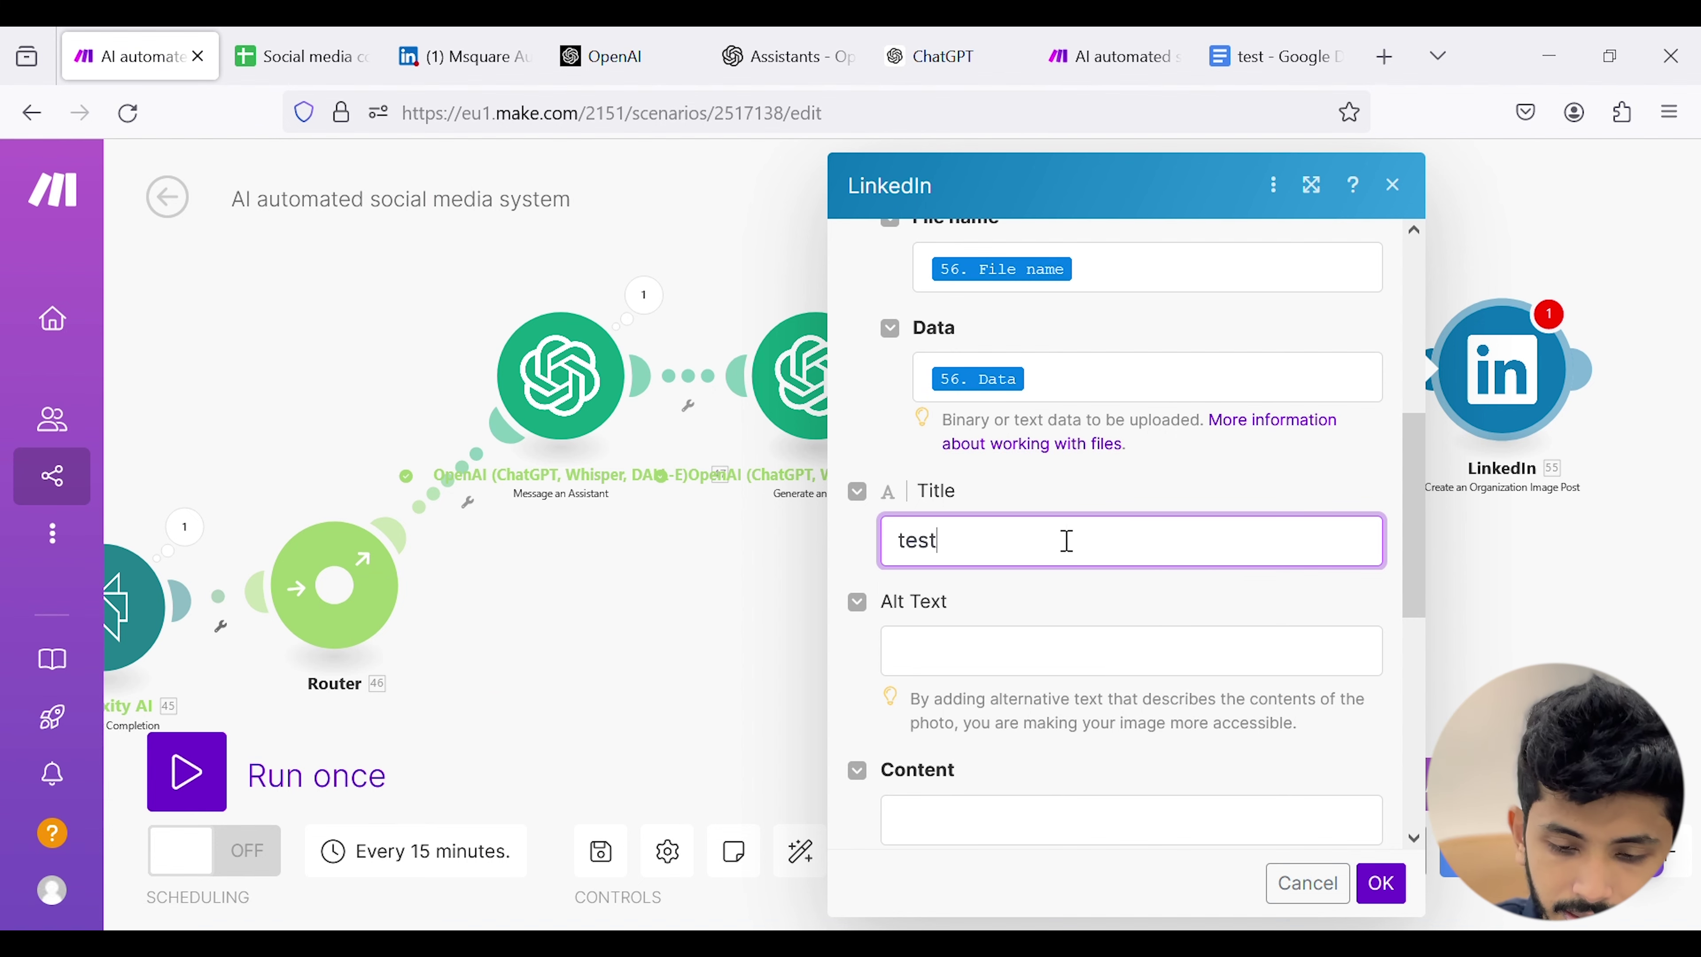
pyautogui.click(1018, 670)
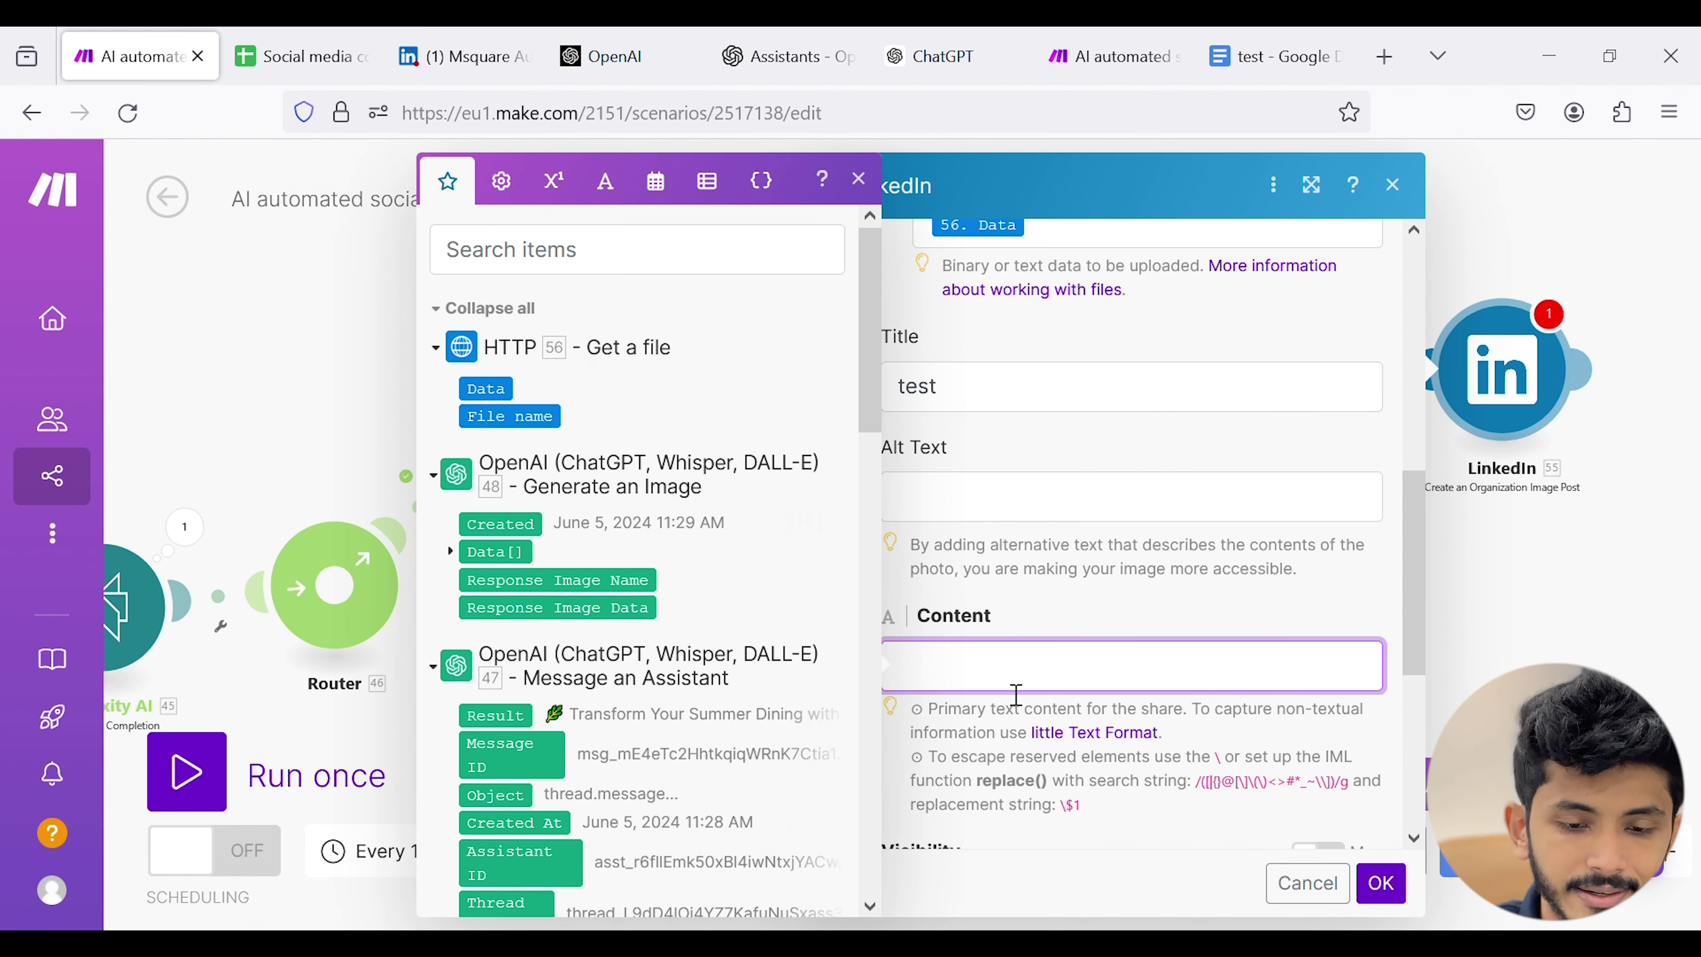
pyautogui.scroll(-4, 628, 542)
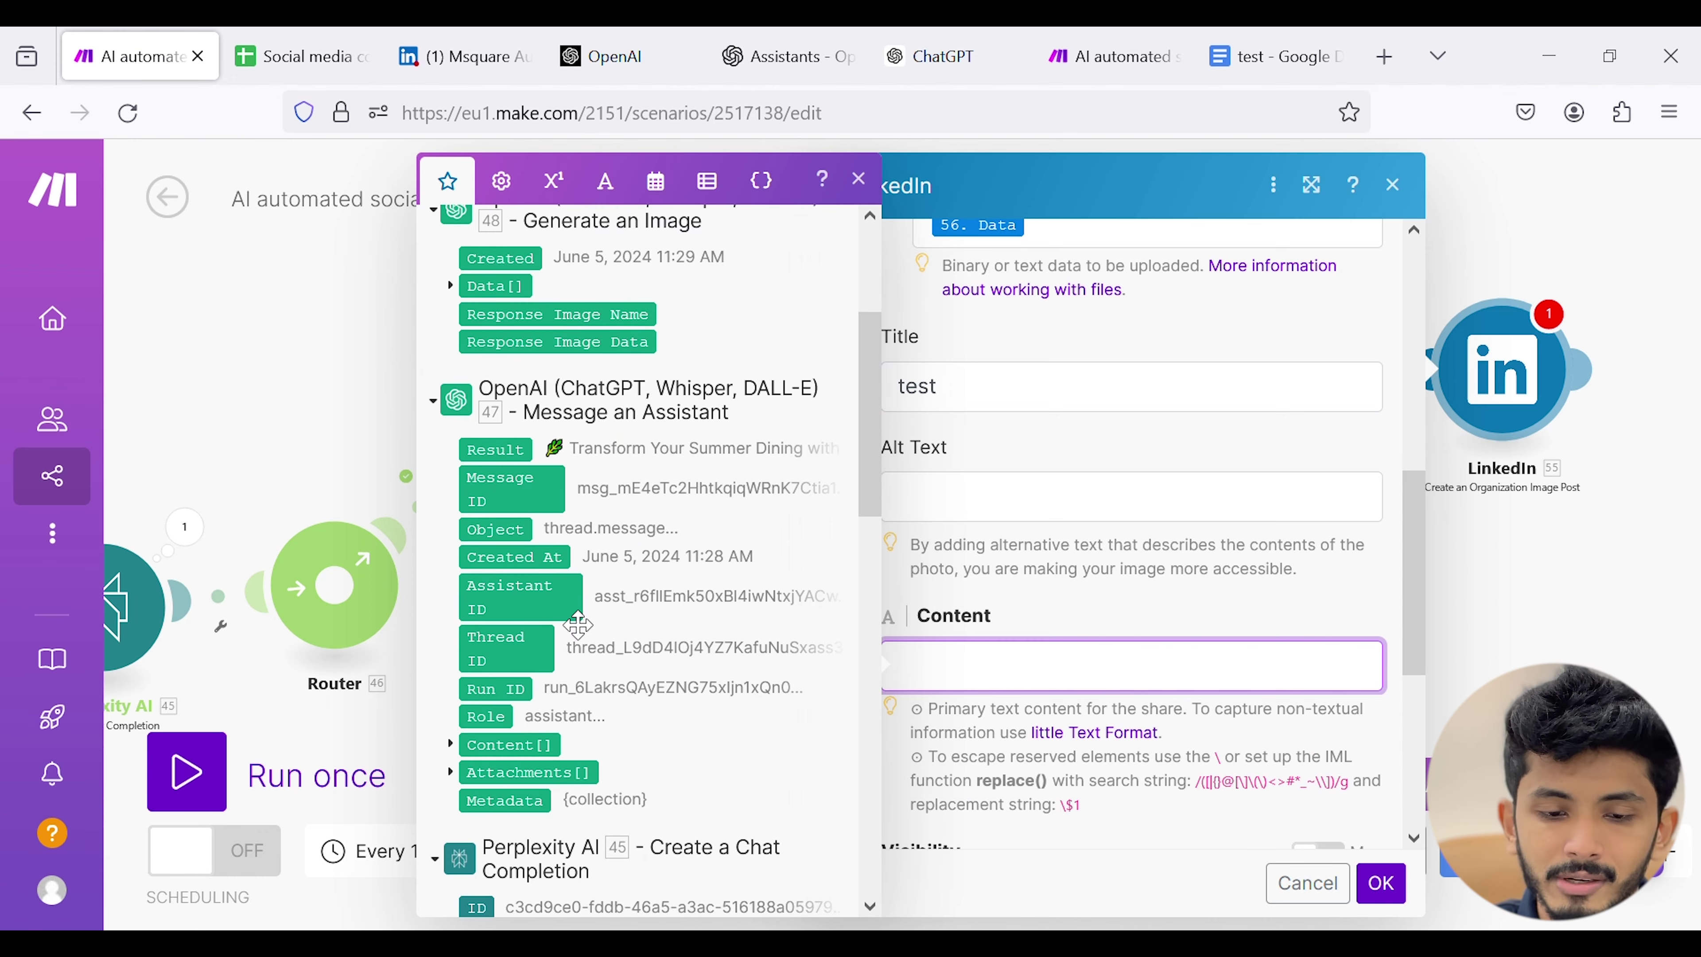
pyautogui.moveTo(514, 467); pyautogui.dragTo(1004, 665)
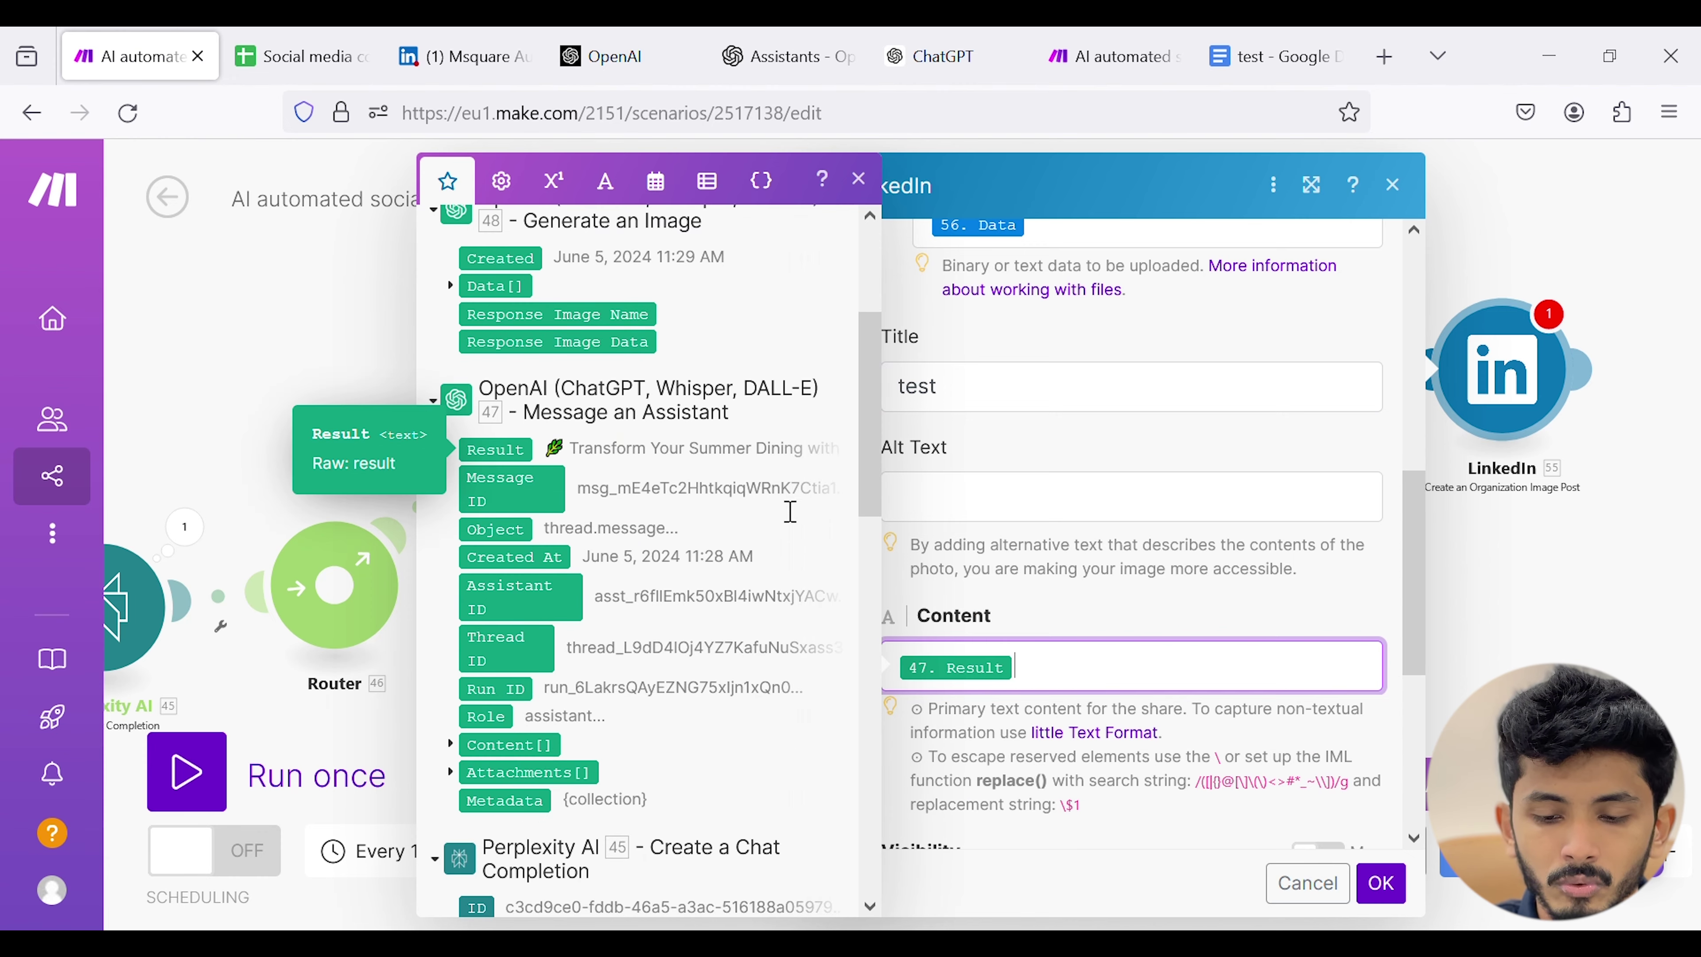
pyautogui.scroll(-6, 1080, 670)
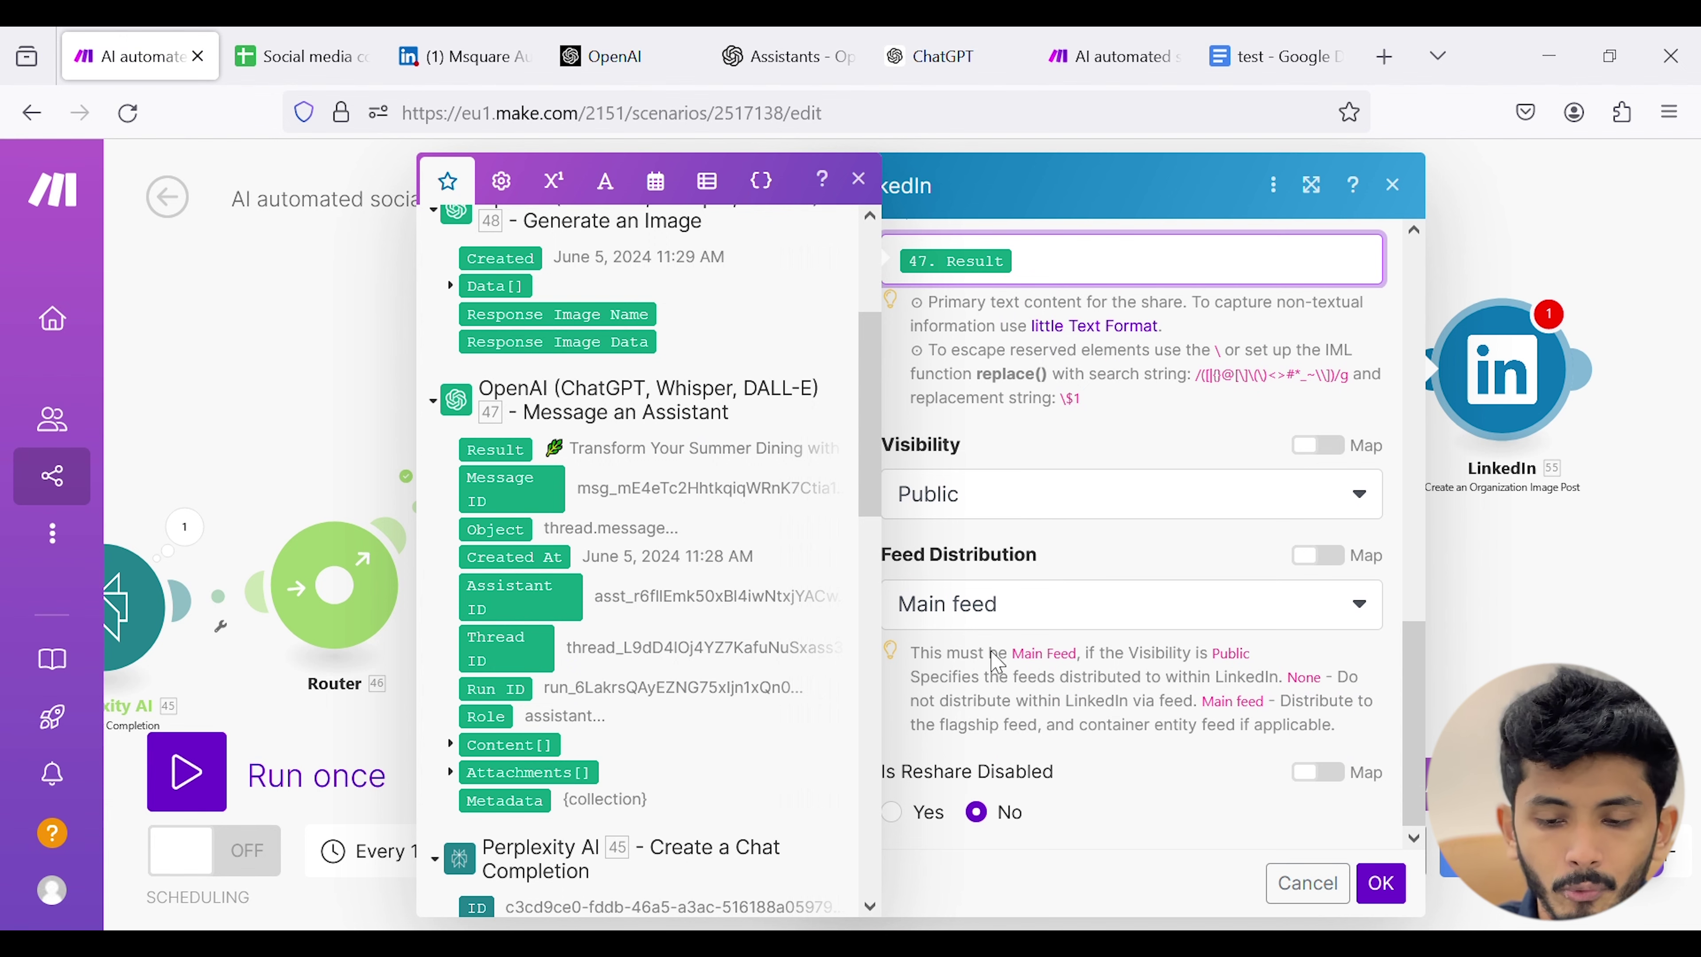
pyautogui.click(1381, 883)
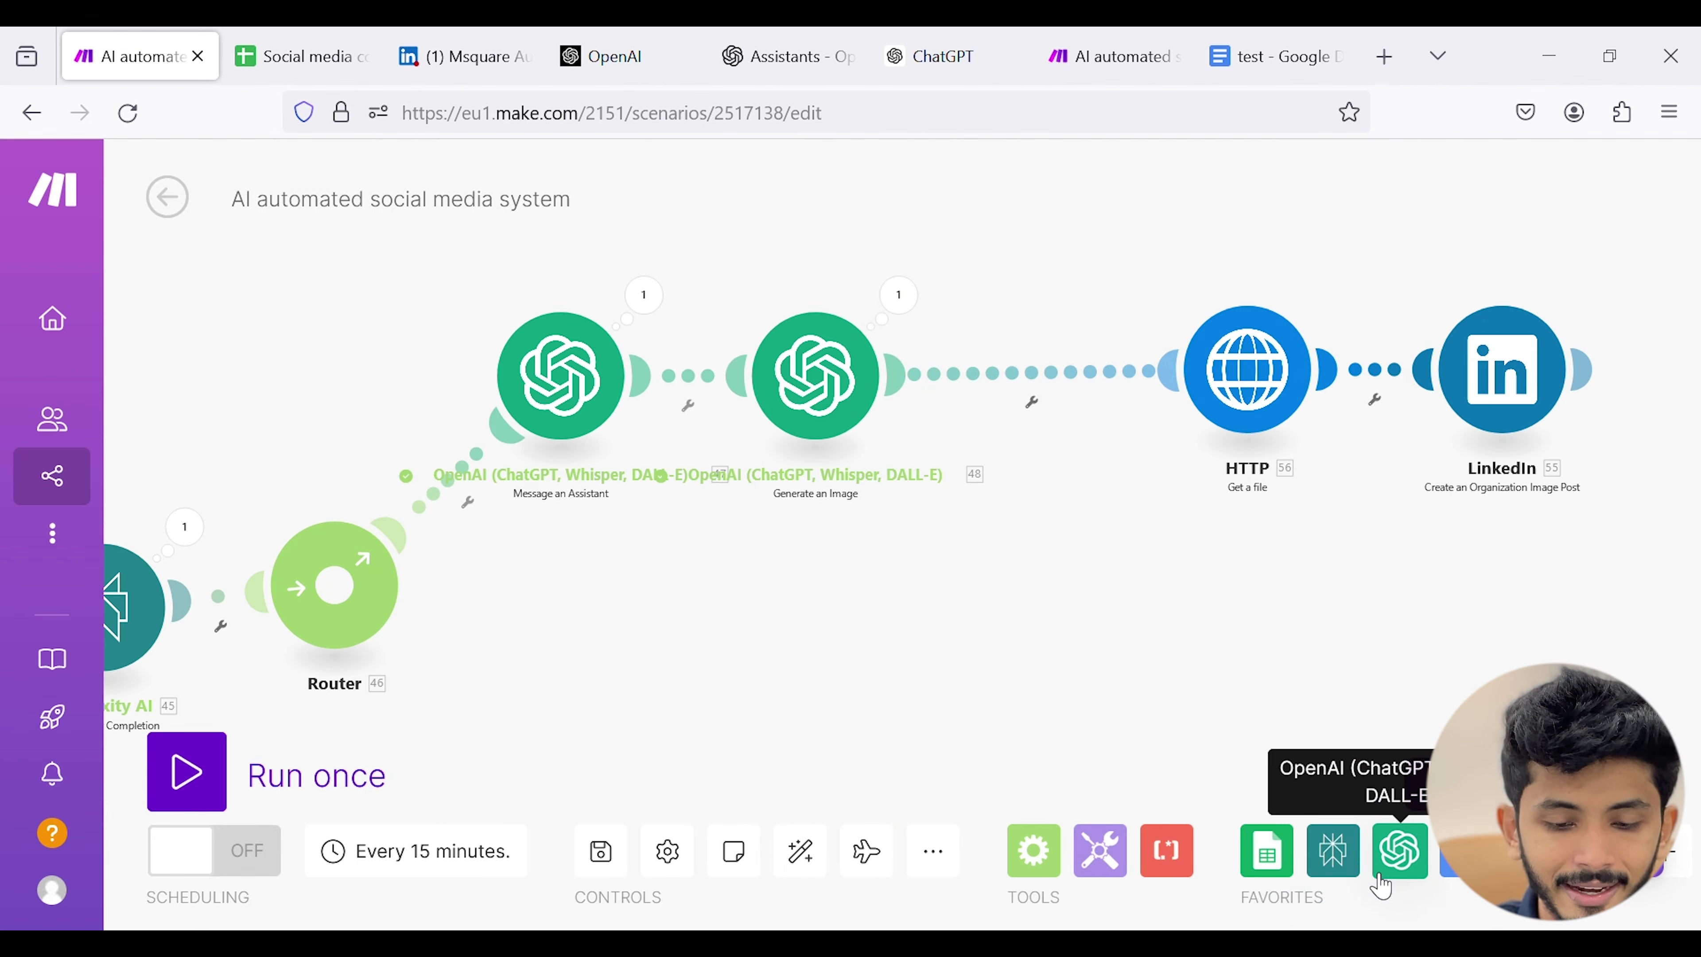
# - Save the scenario and run it once, checking the LinkedIn module's operation details
pyautogui.click(601, 851)
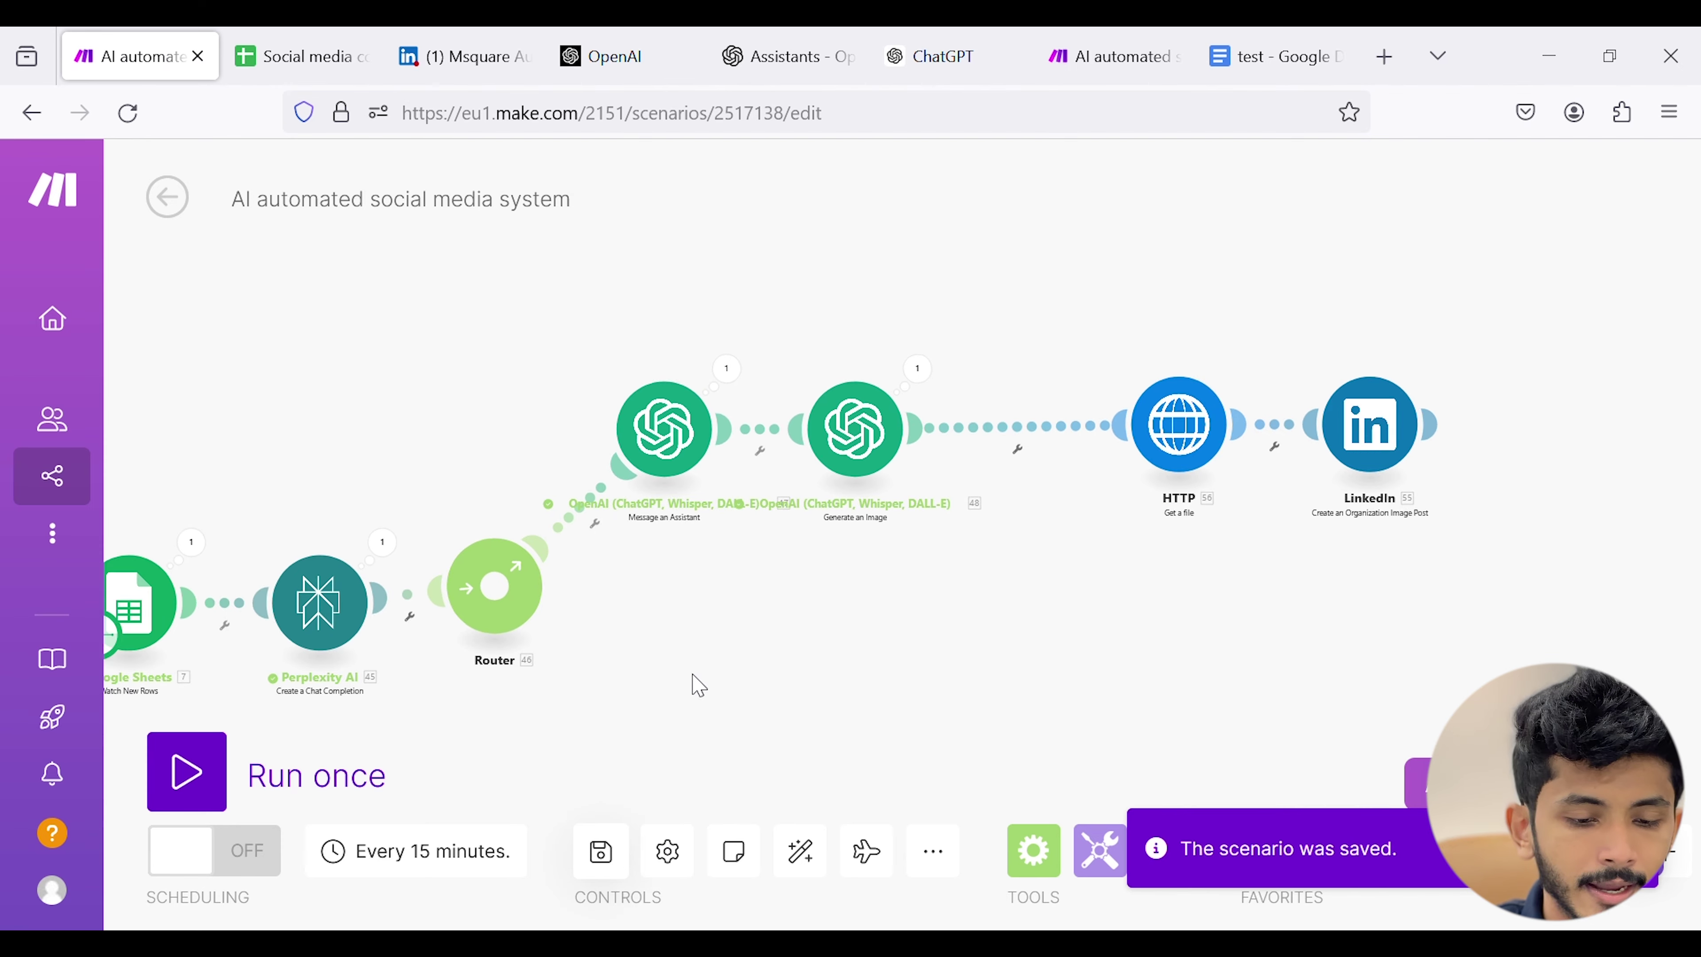
pyautogui.click(190, 779)
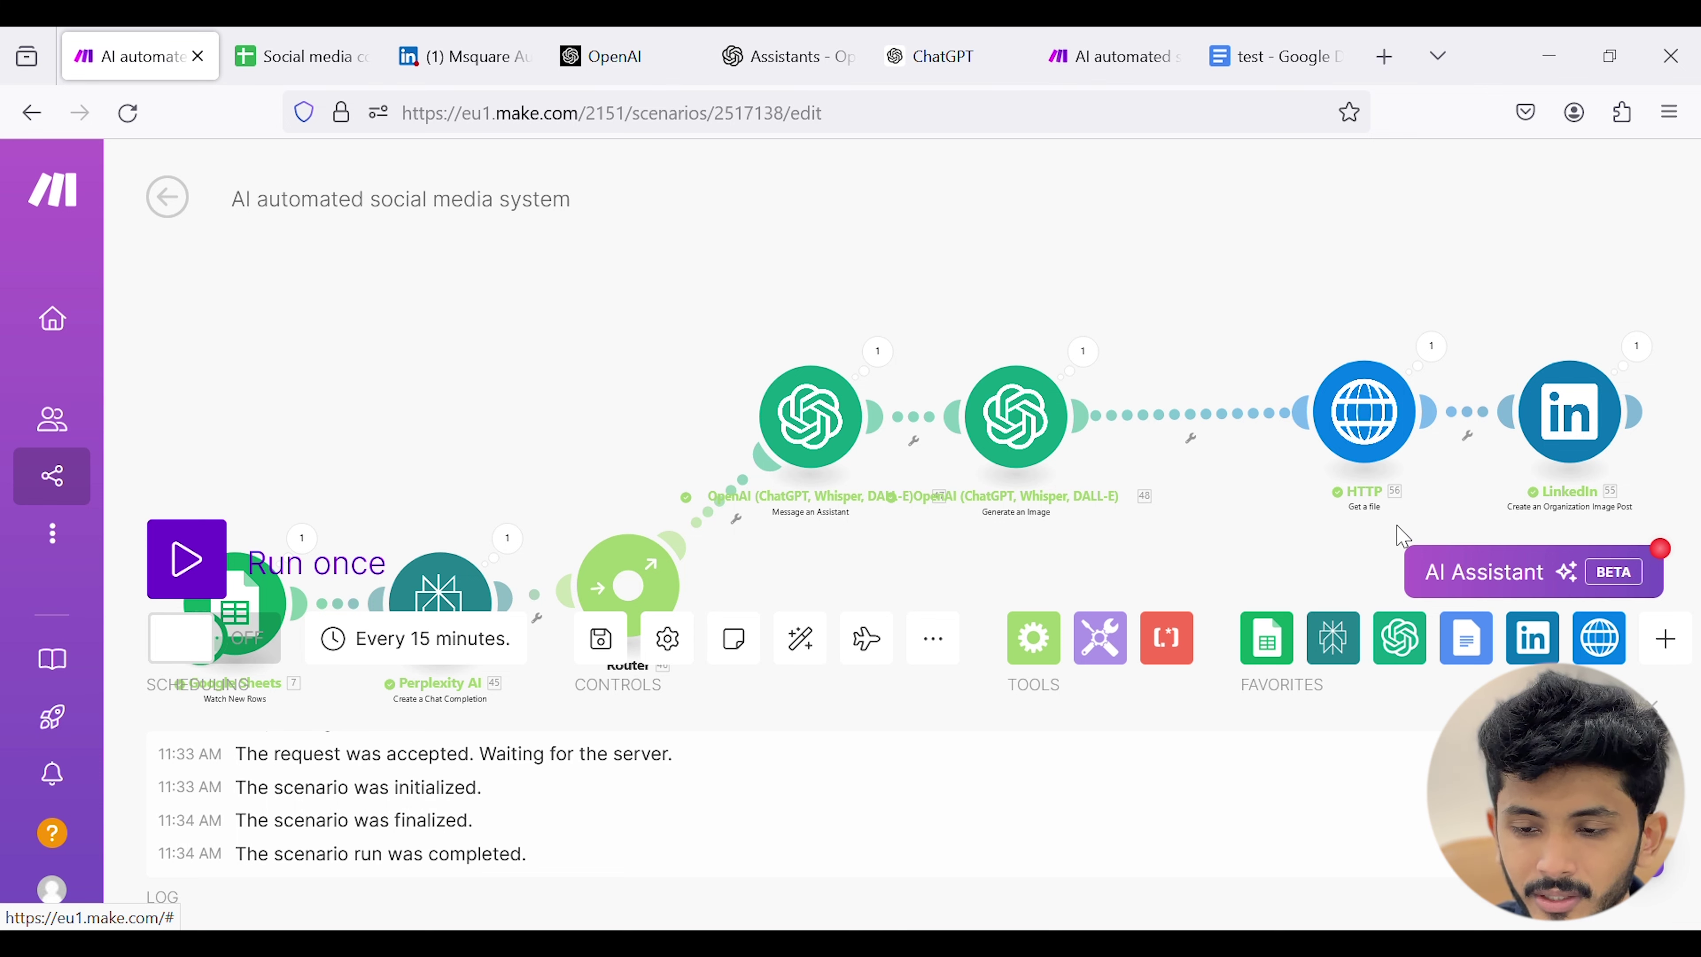
pyautogui.click(1636, 347)
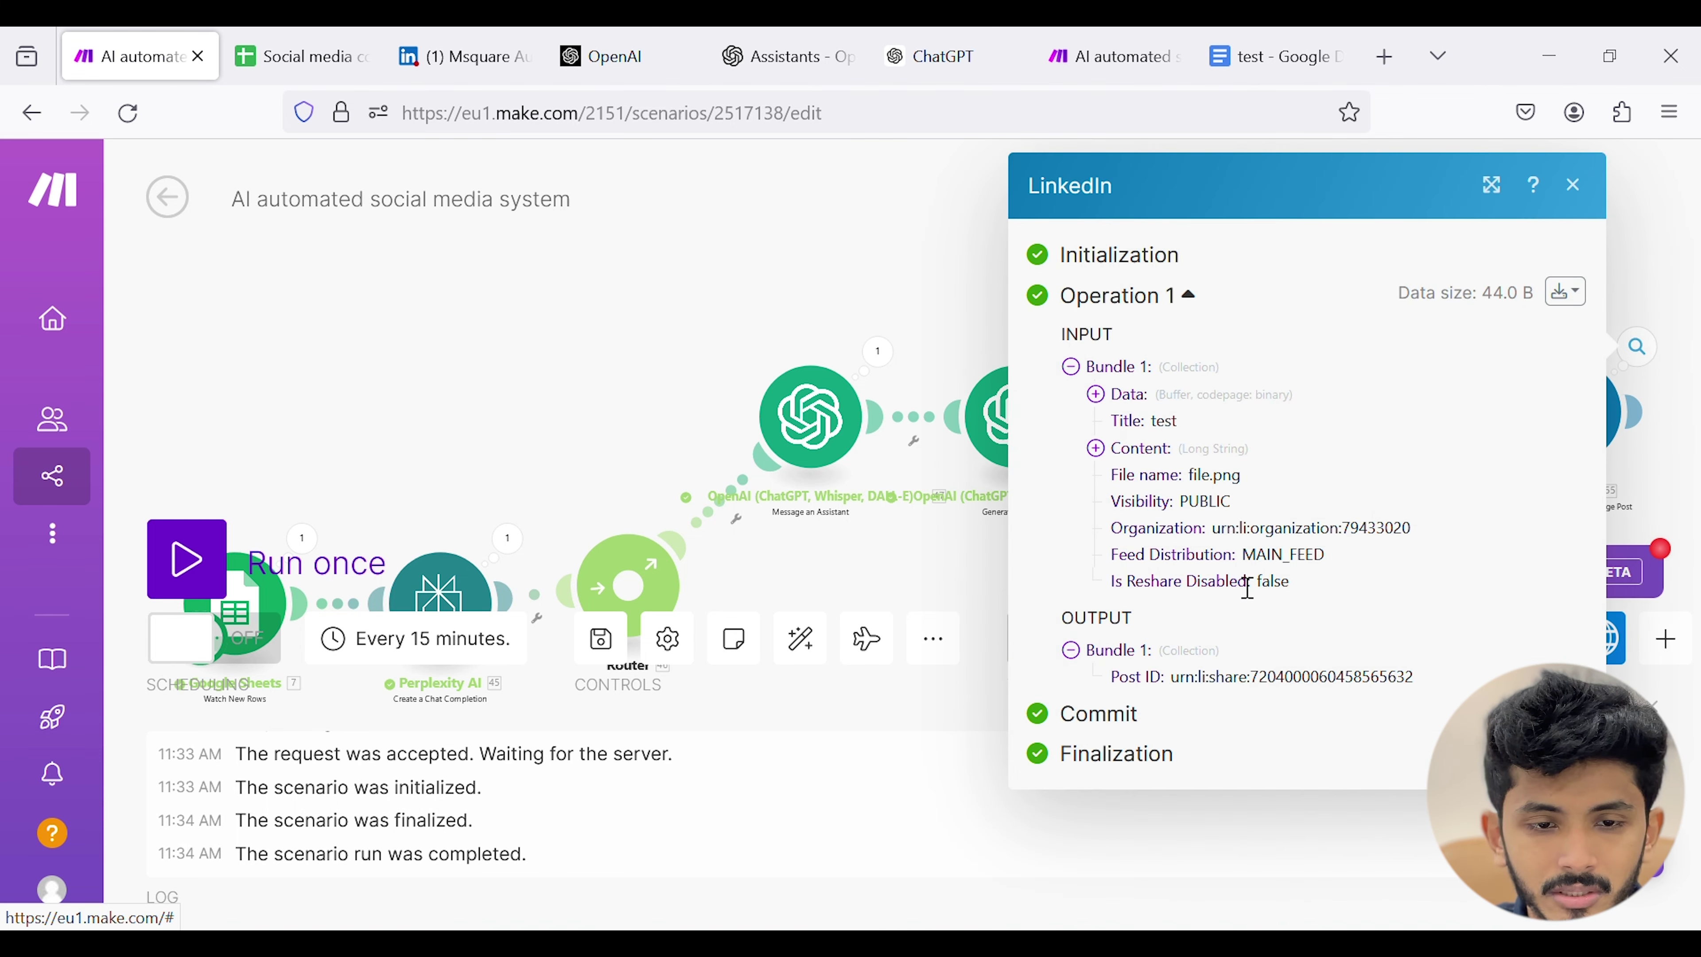
pyautogui.click(632, 306)
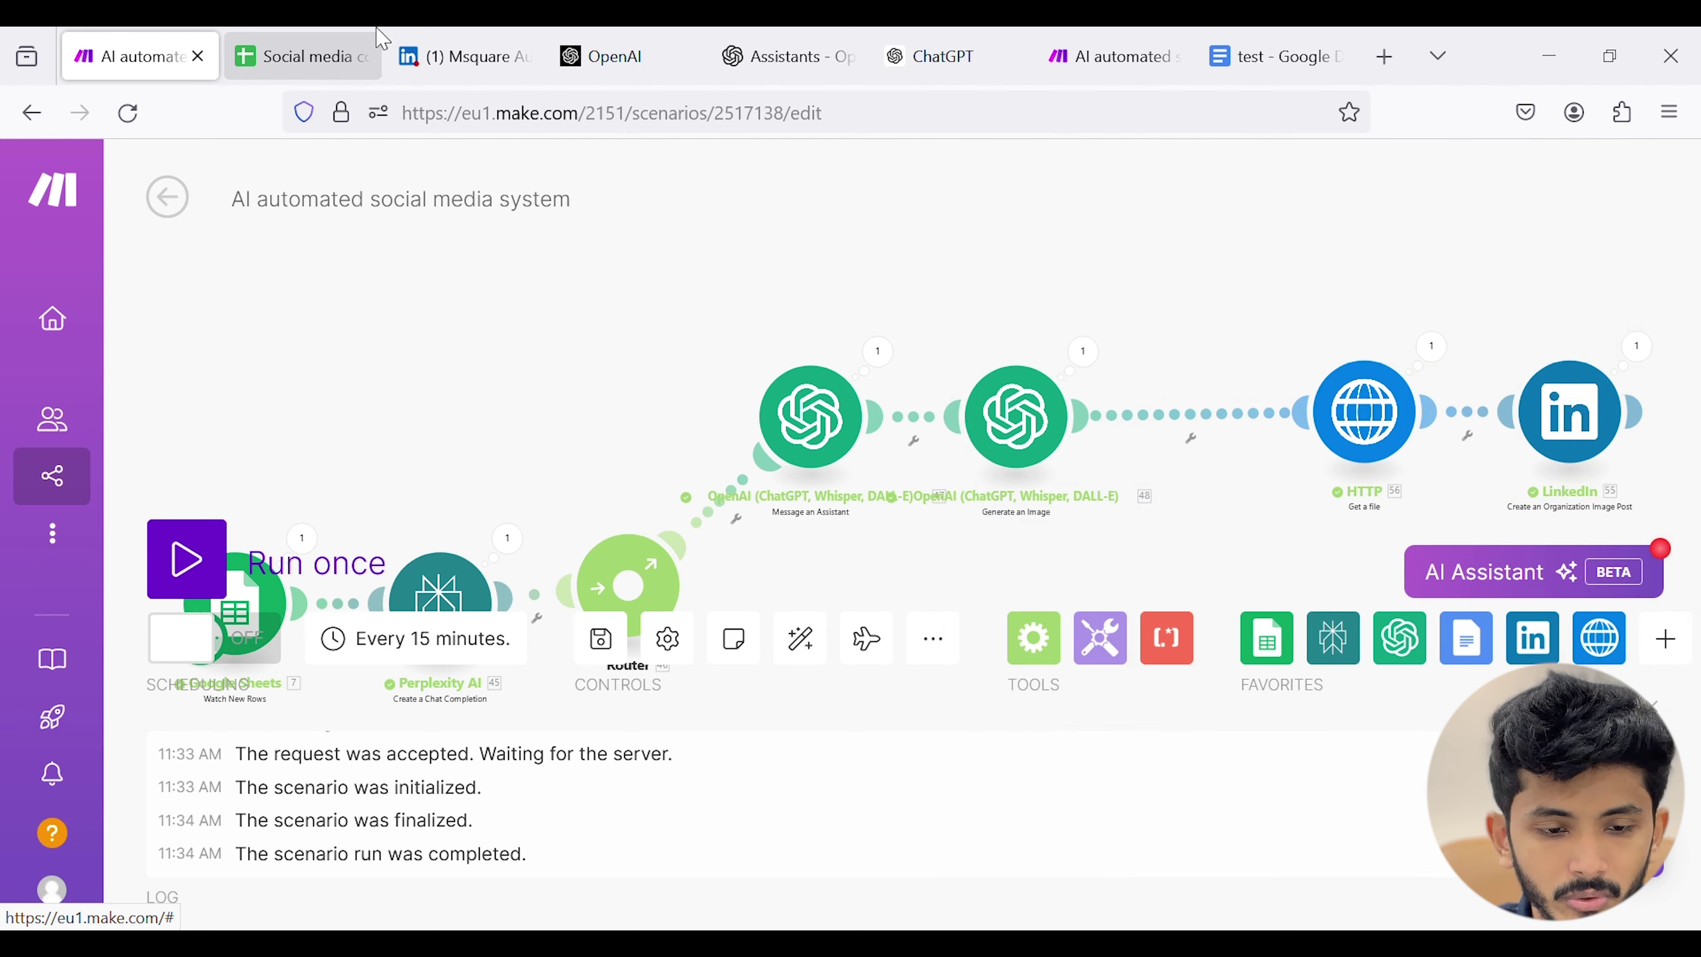
# - Switch to the Msquare Automation Solutions LinkedIn page and read the full text and image of the newly published post
pyautogui.click(514, 42)
pyautogui.scroll(-20, 737, 595)
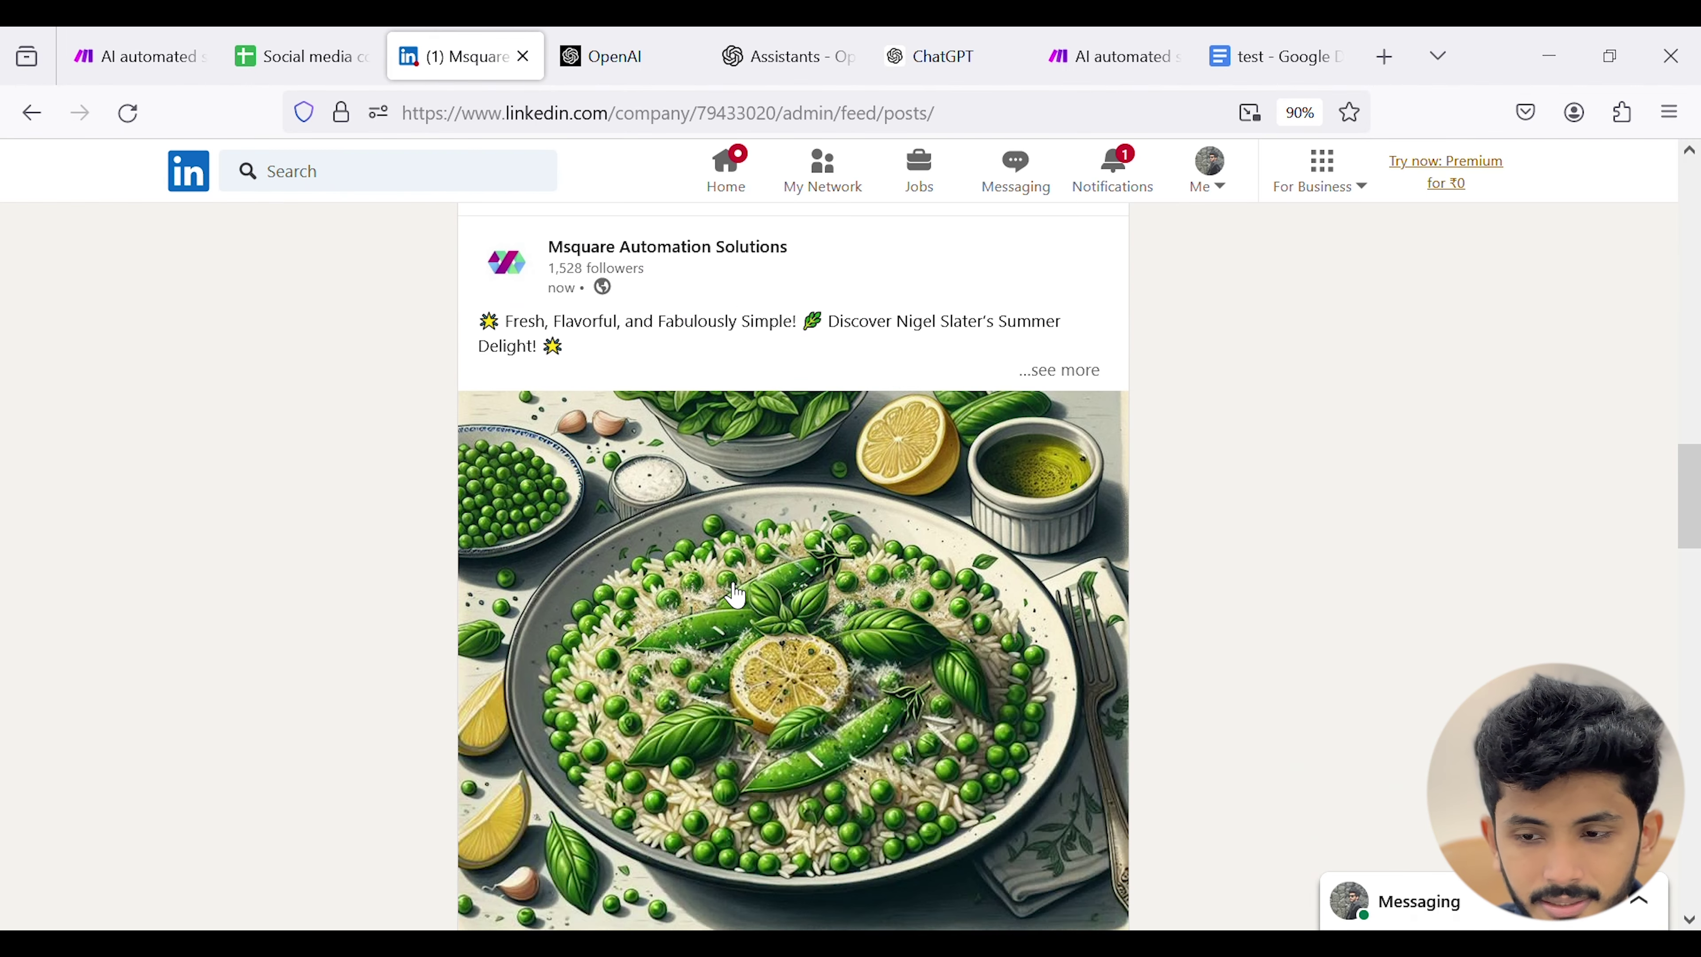
pyautogui.scroll(2, 736, 595)
pyautogui.moveTo(1694, 473); pyautogui.dragTo(1695, 475)
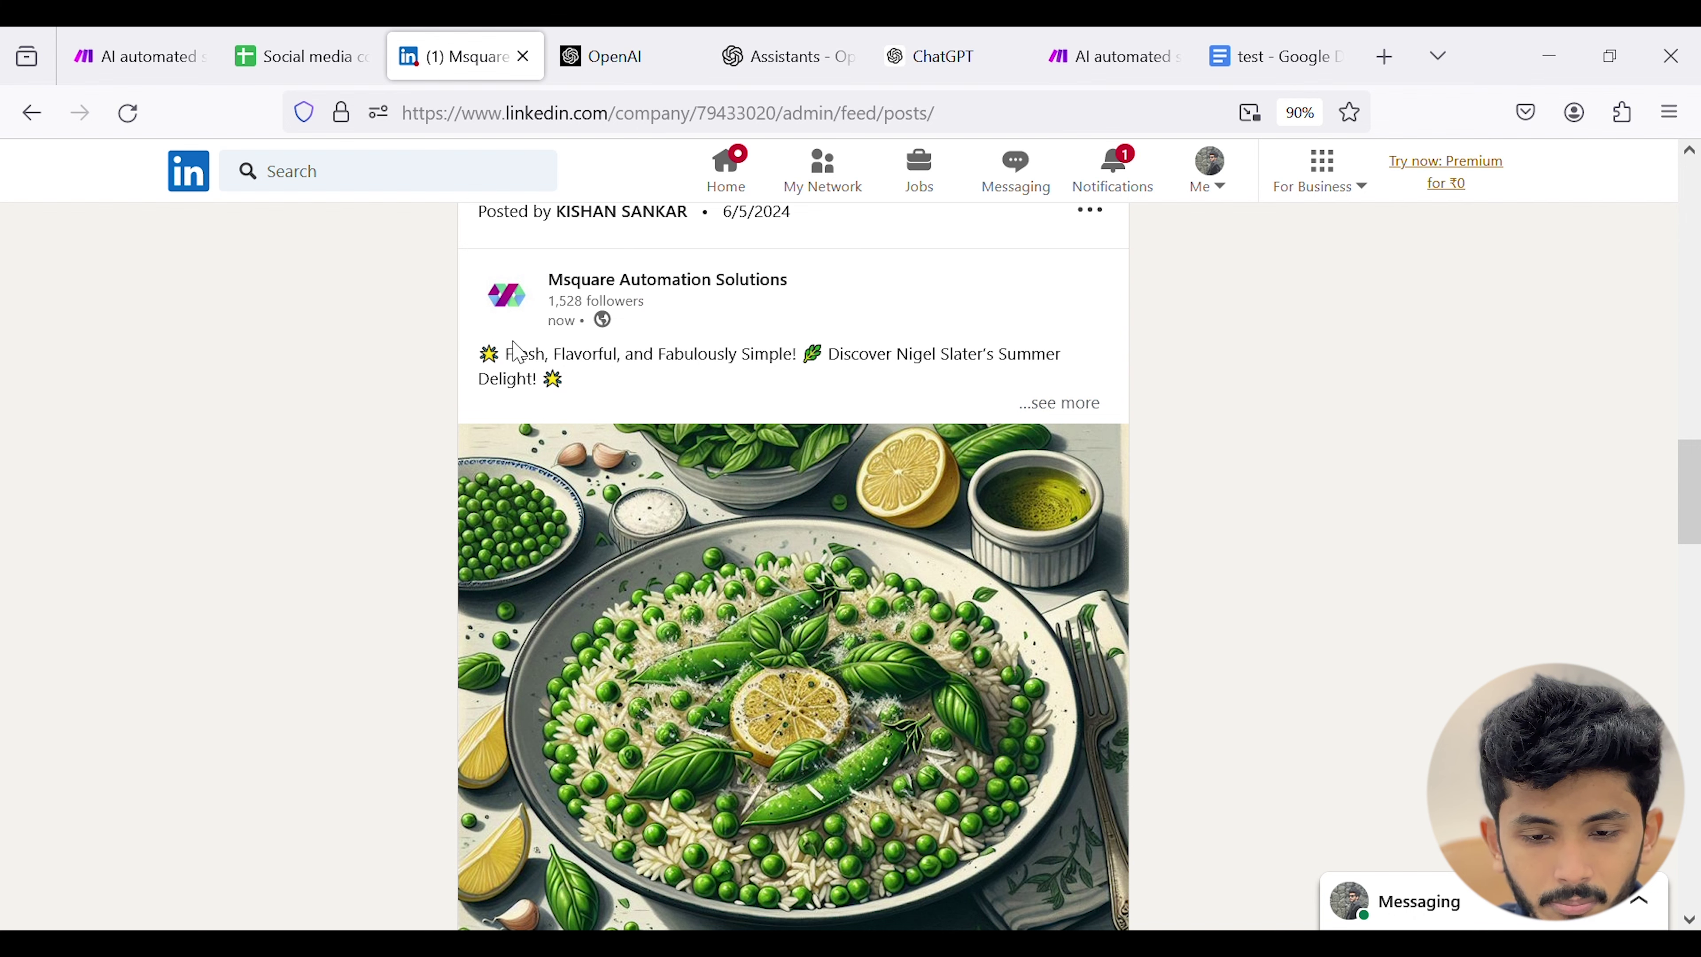
pyautogui.click(1045, 404)
pyautogui.scroll(-3, 658, 407)
pyautogui.scroll(-8, 658, 407)
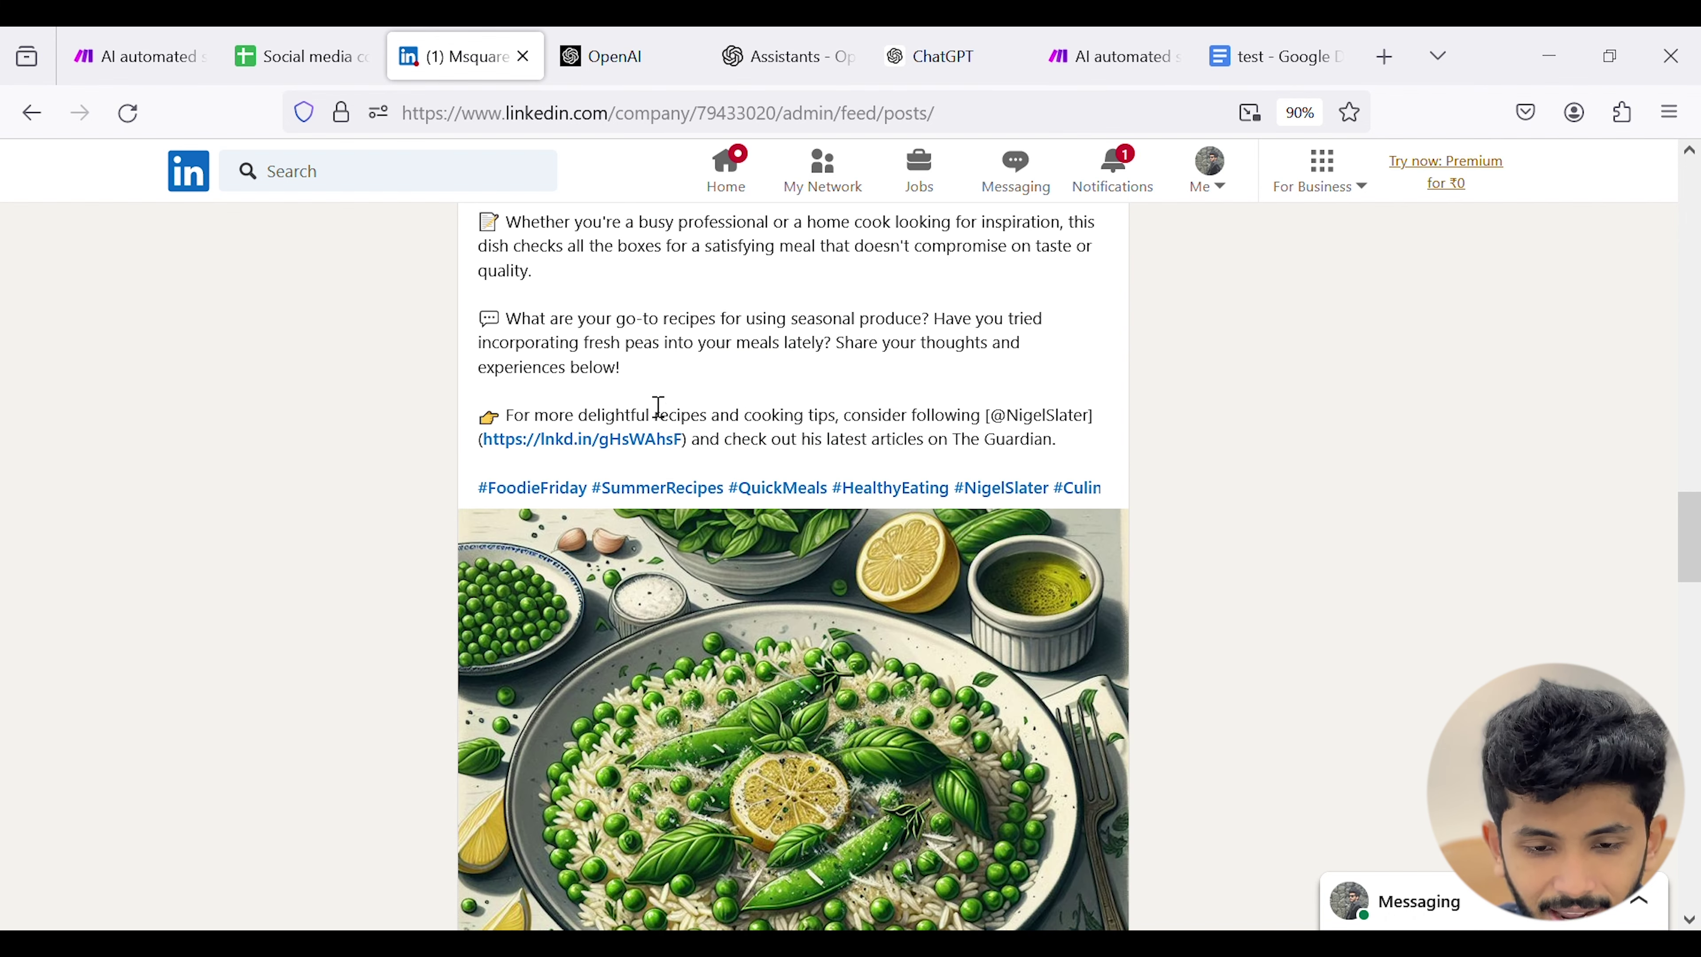
pyautogui.scroll(-2, 676, 543)
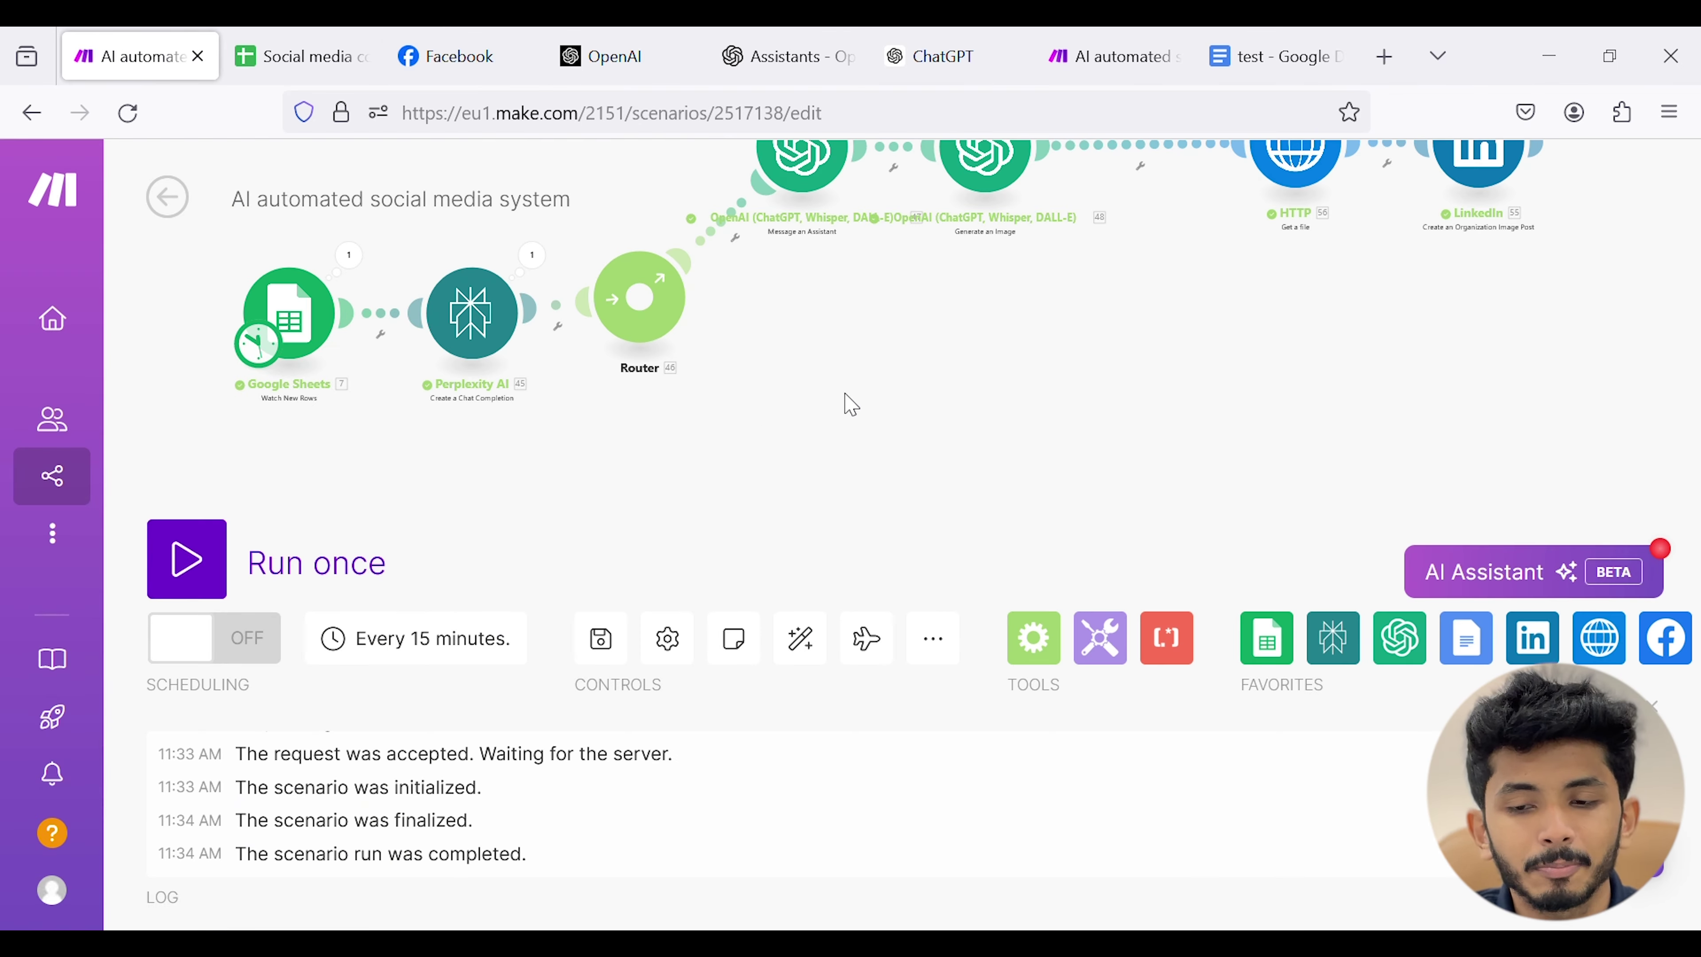
# - Duplicate the Message an Assistant, Generate an Image and HTTP modules and connect the copies to the Router as a second branch
pyautogui.moveTo(1025, 426); pyautogui.dragTo(796, 596)
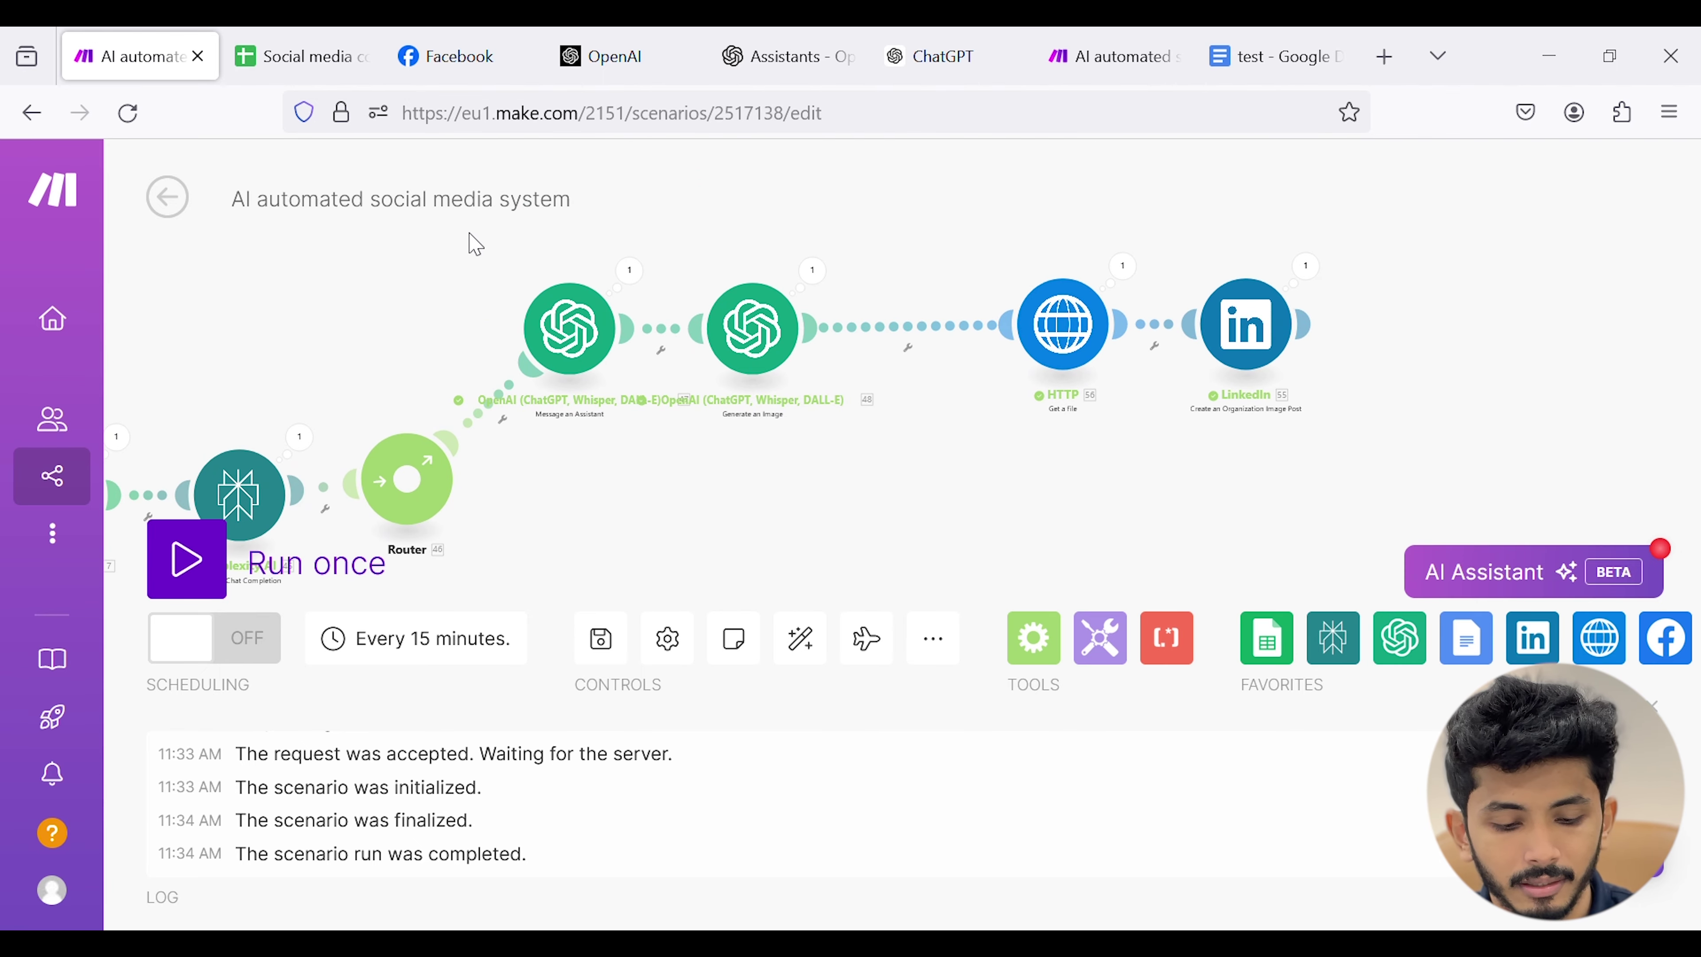
pyautogui.moveTo(475, 244); pyautogui.dragTo(1189, 448)
pyautogui.hotkey('ctrl', 'c')
pyautogui.hotkey('ctrl', 'v')
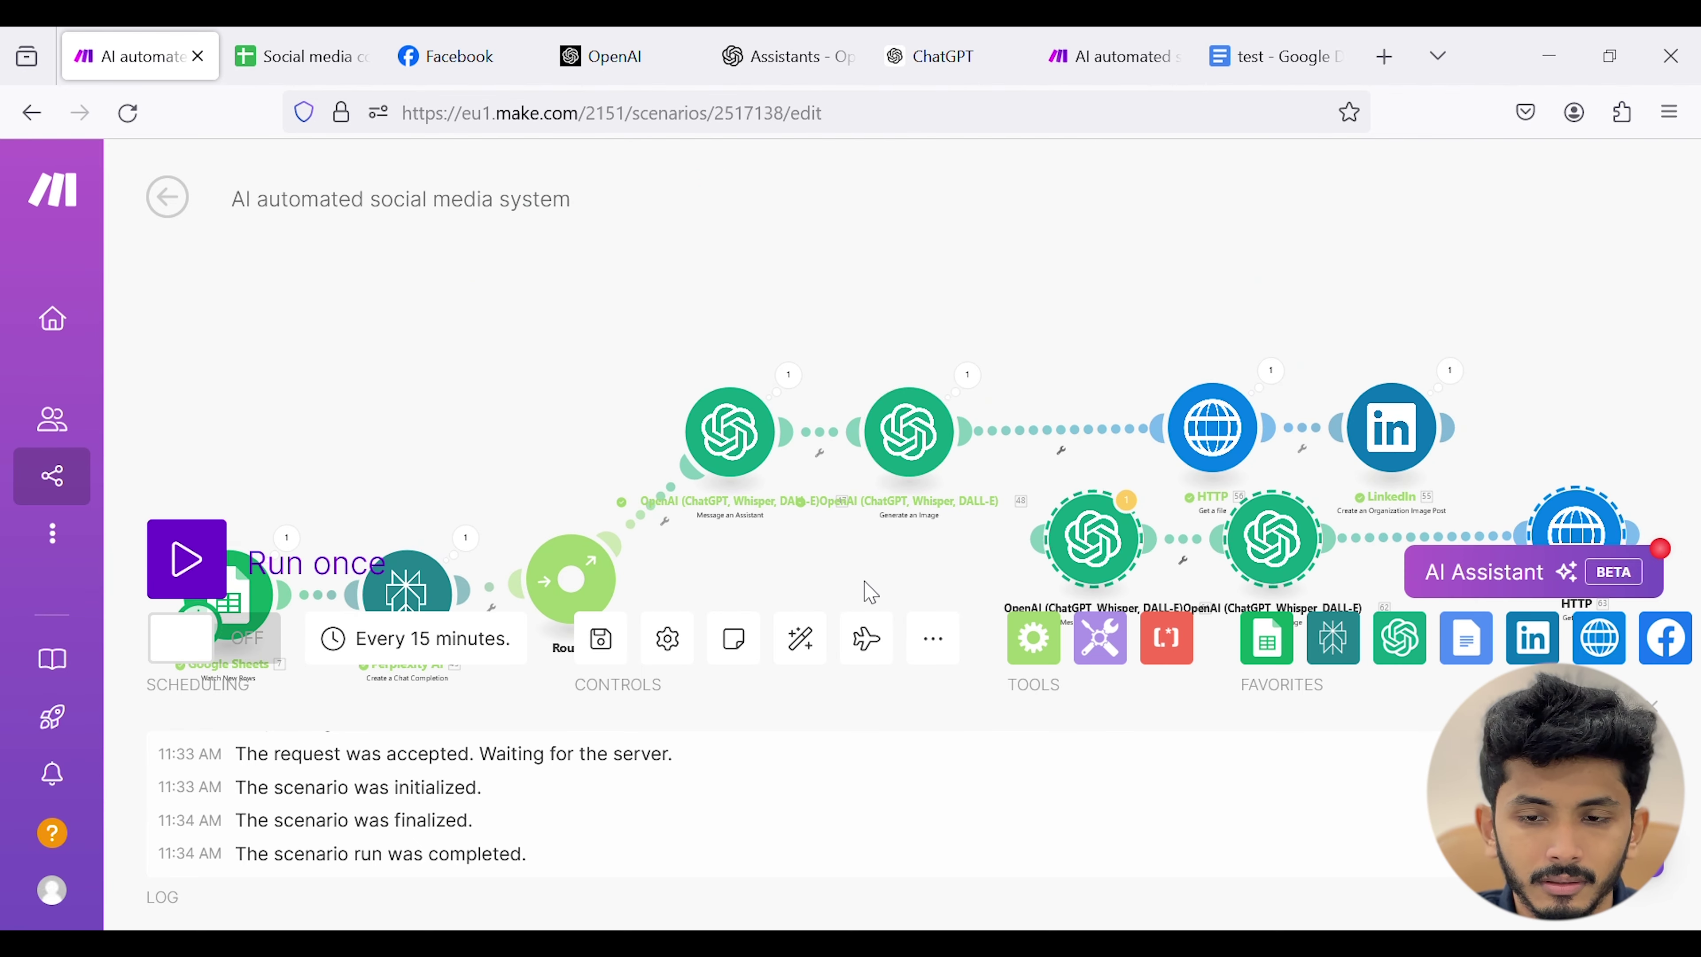
pyautogui.moveTo(865, 582); pyautogui.dragTo(965, 240)
pyautogui.moveTo(1211, 200); pyautogui.dragTo(825, 328)
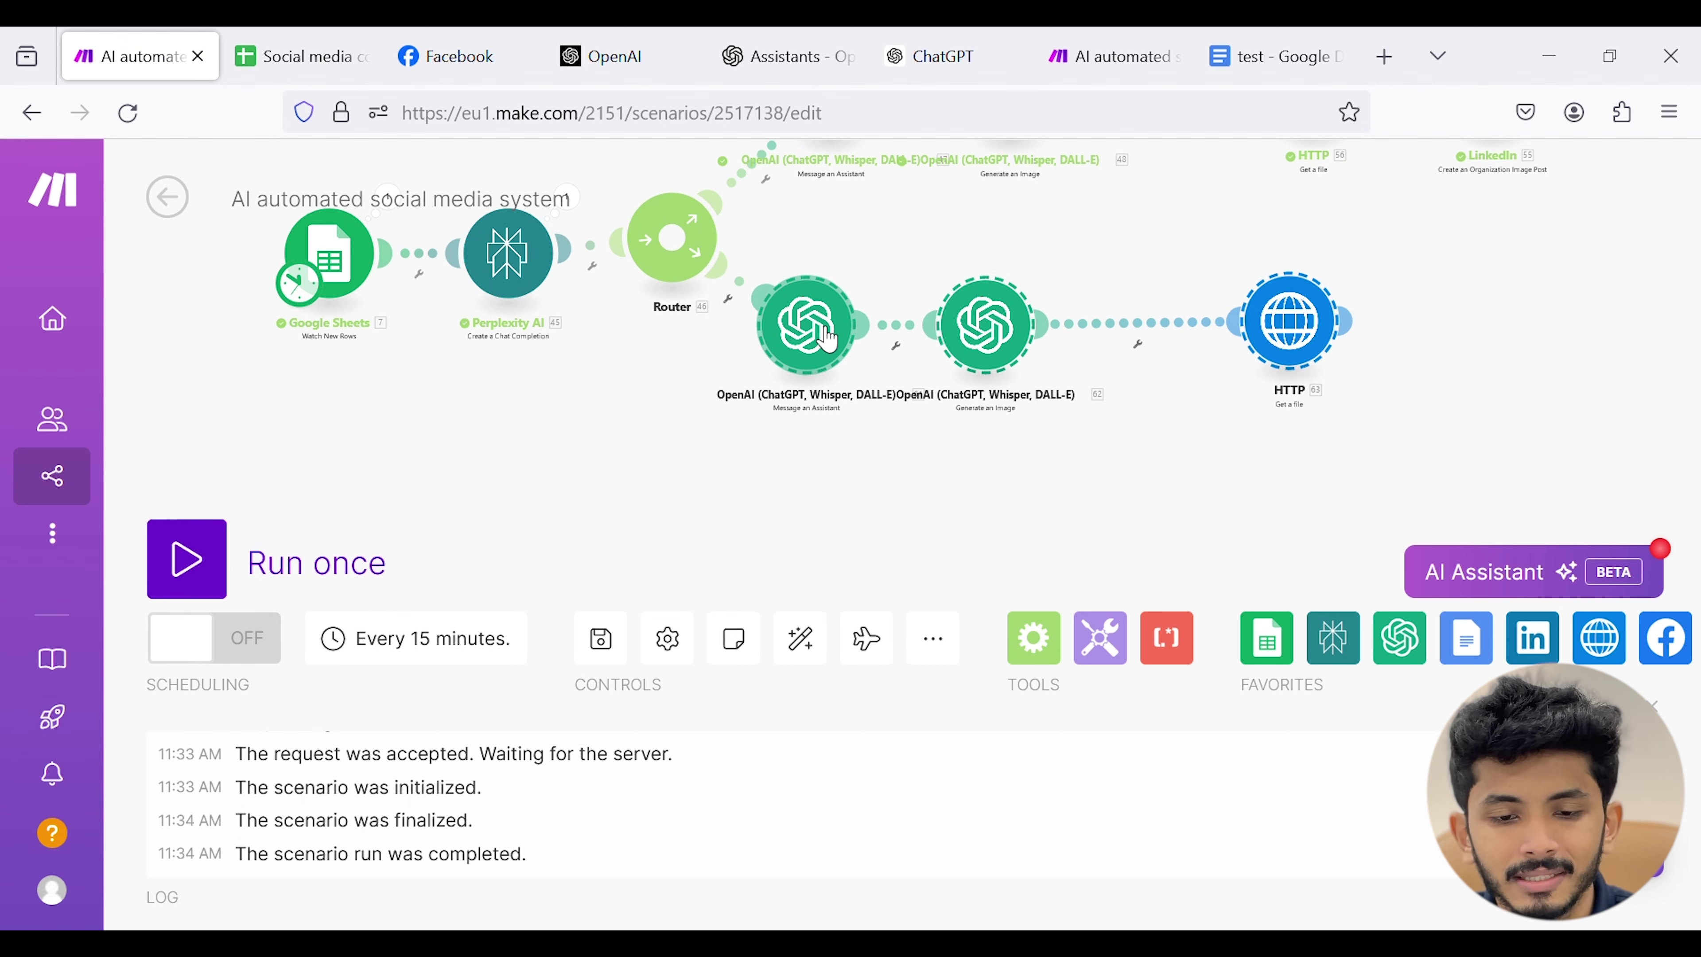
# - Open the duplicated Message an Assistant module, then switch to OpenAI Assistants and paste the Facebook post-writing prompt into the Facebook bot's Instructions
pyautogui.click(828, 338)
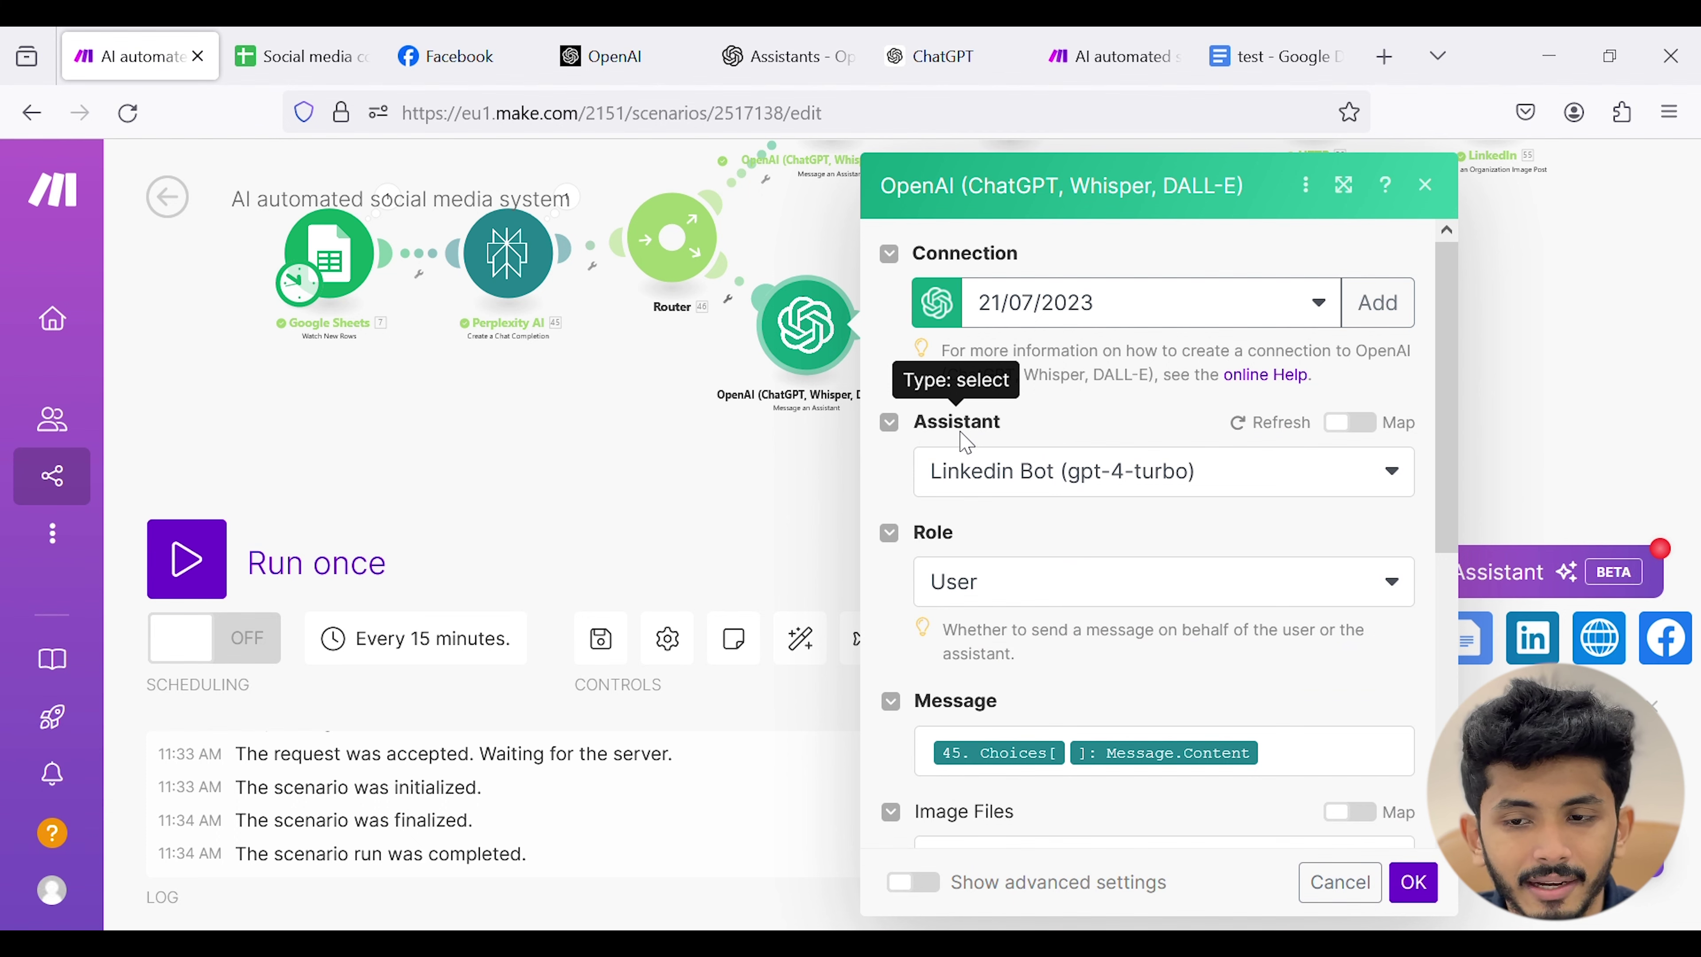
pyautogui.click(799, 41)
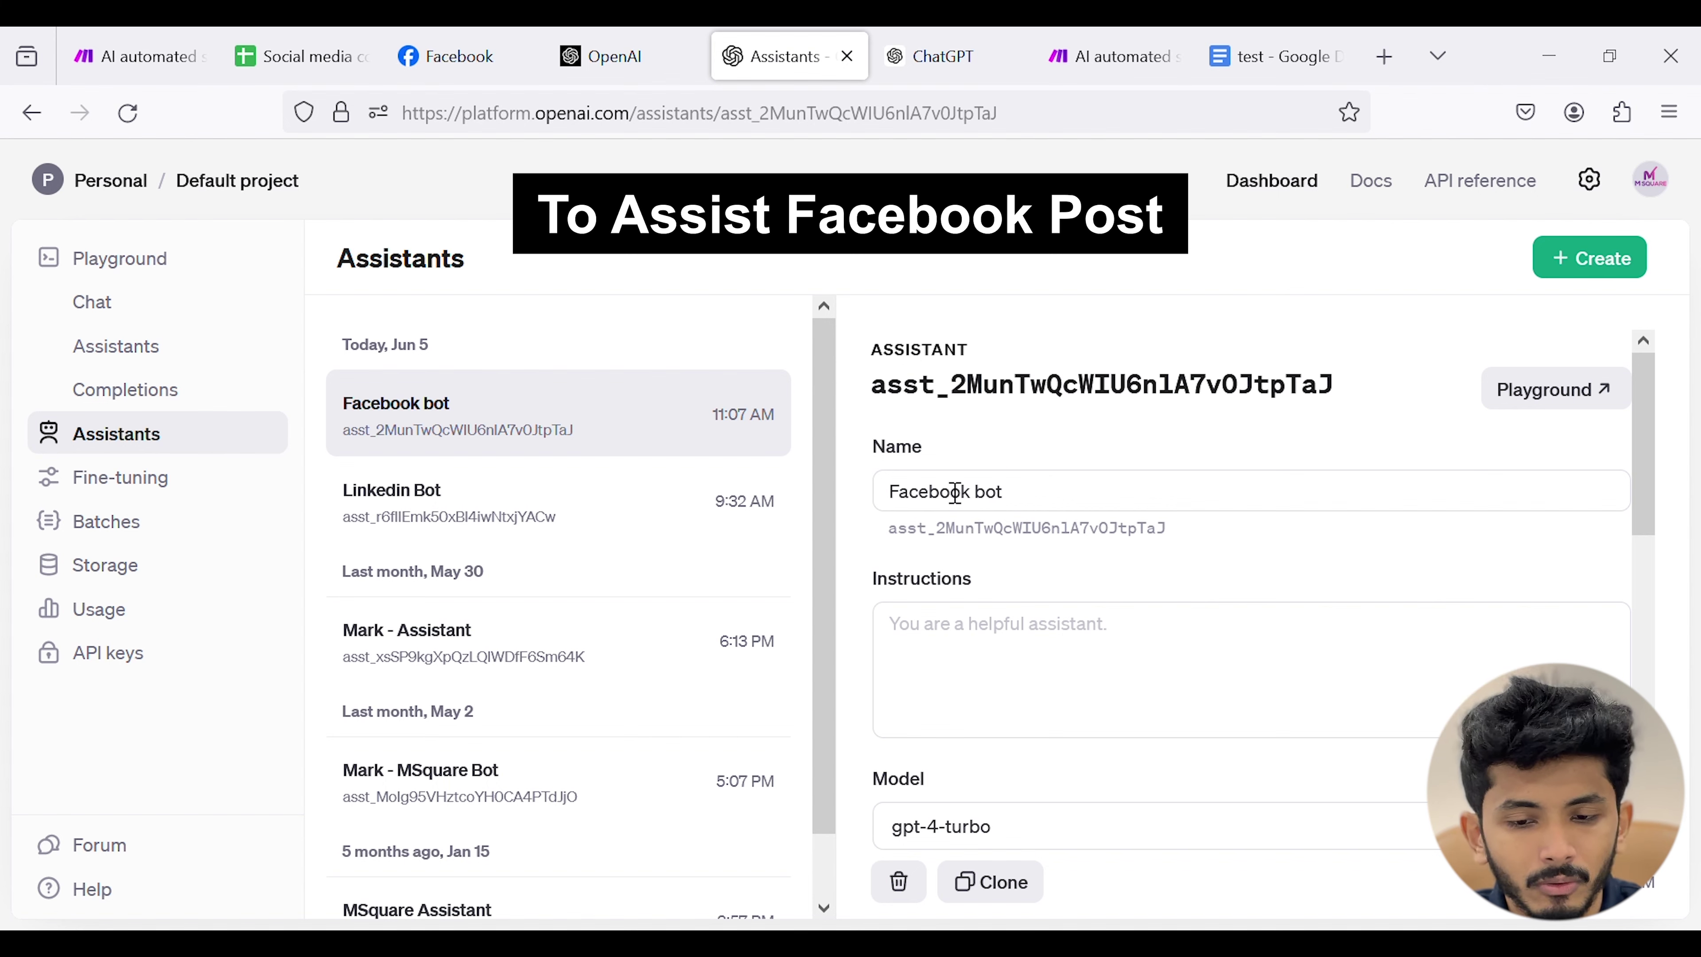
pyautogui.click(1035, 497)
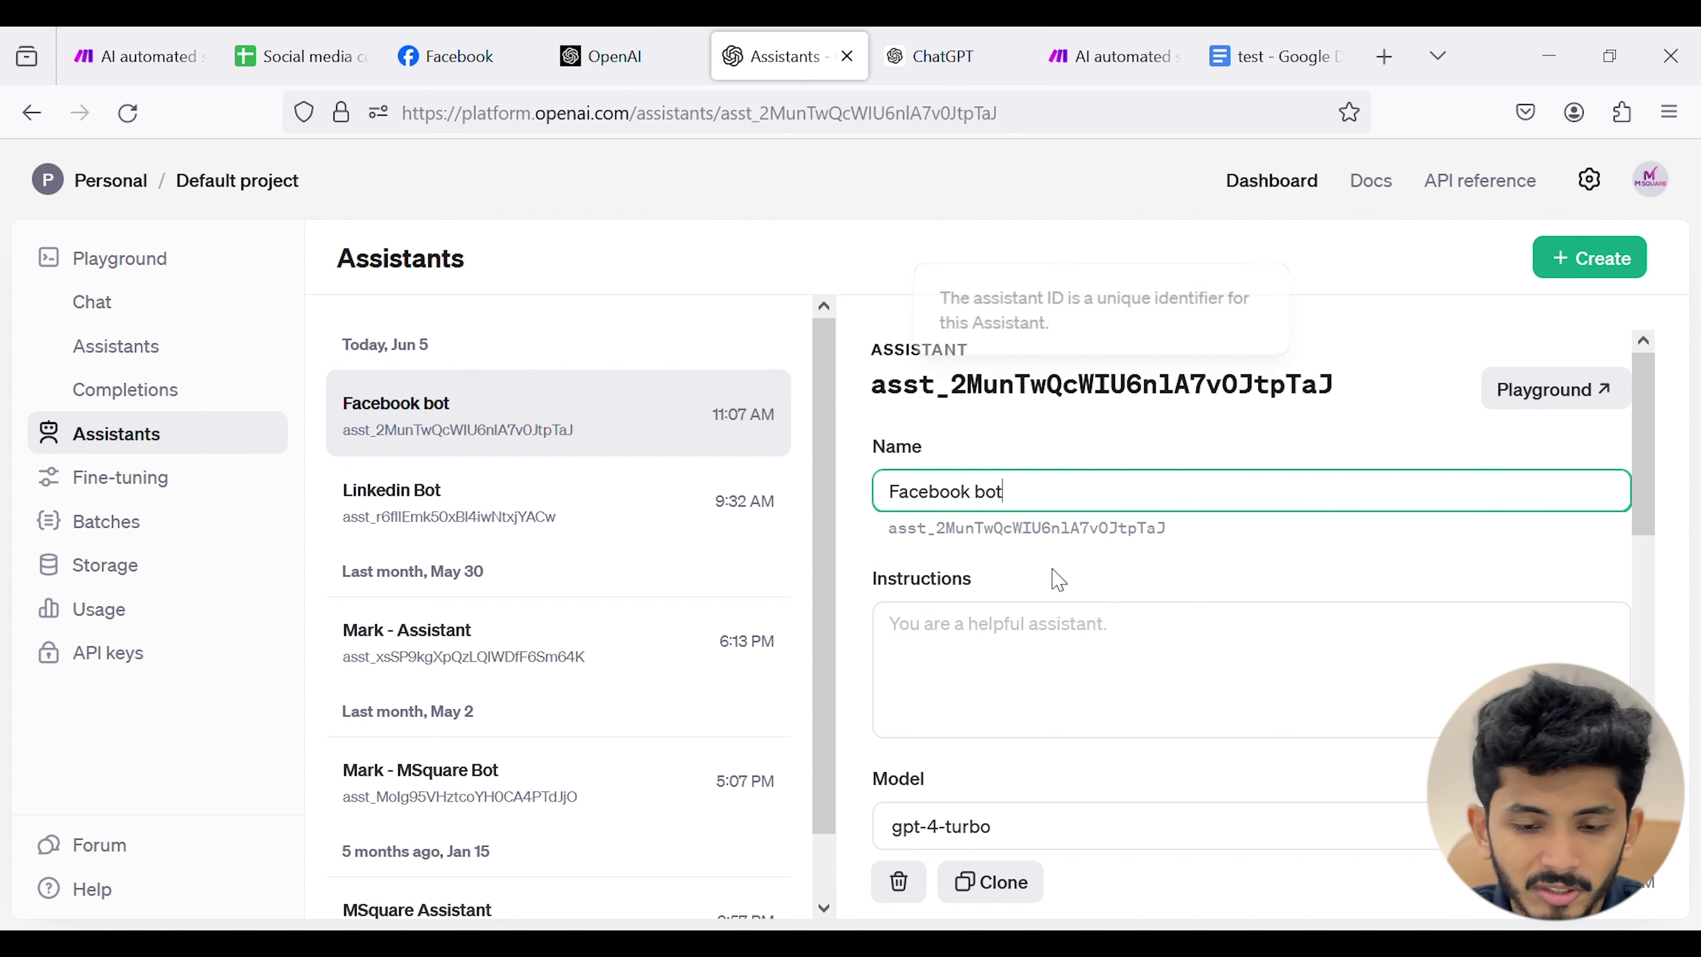
pyautogui.click(997, 642)
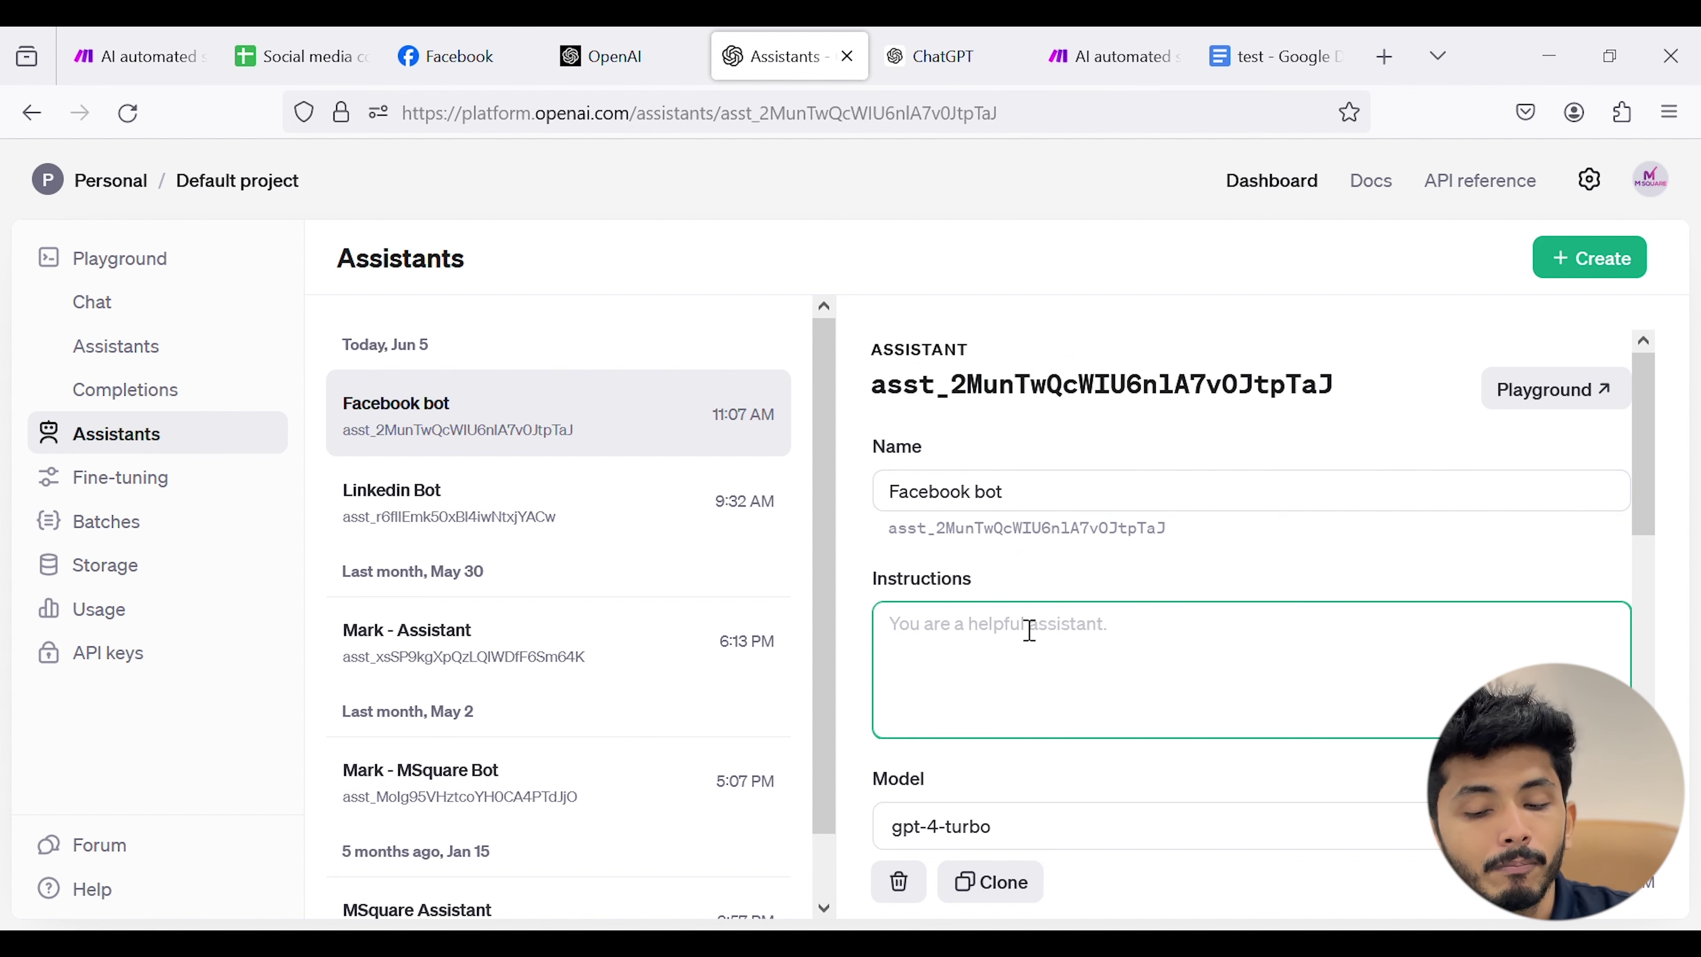
pyautogui.hotkey('alt', 'Tab')
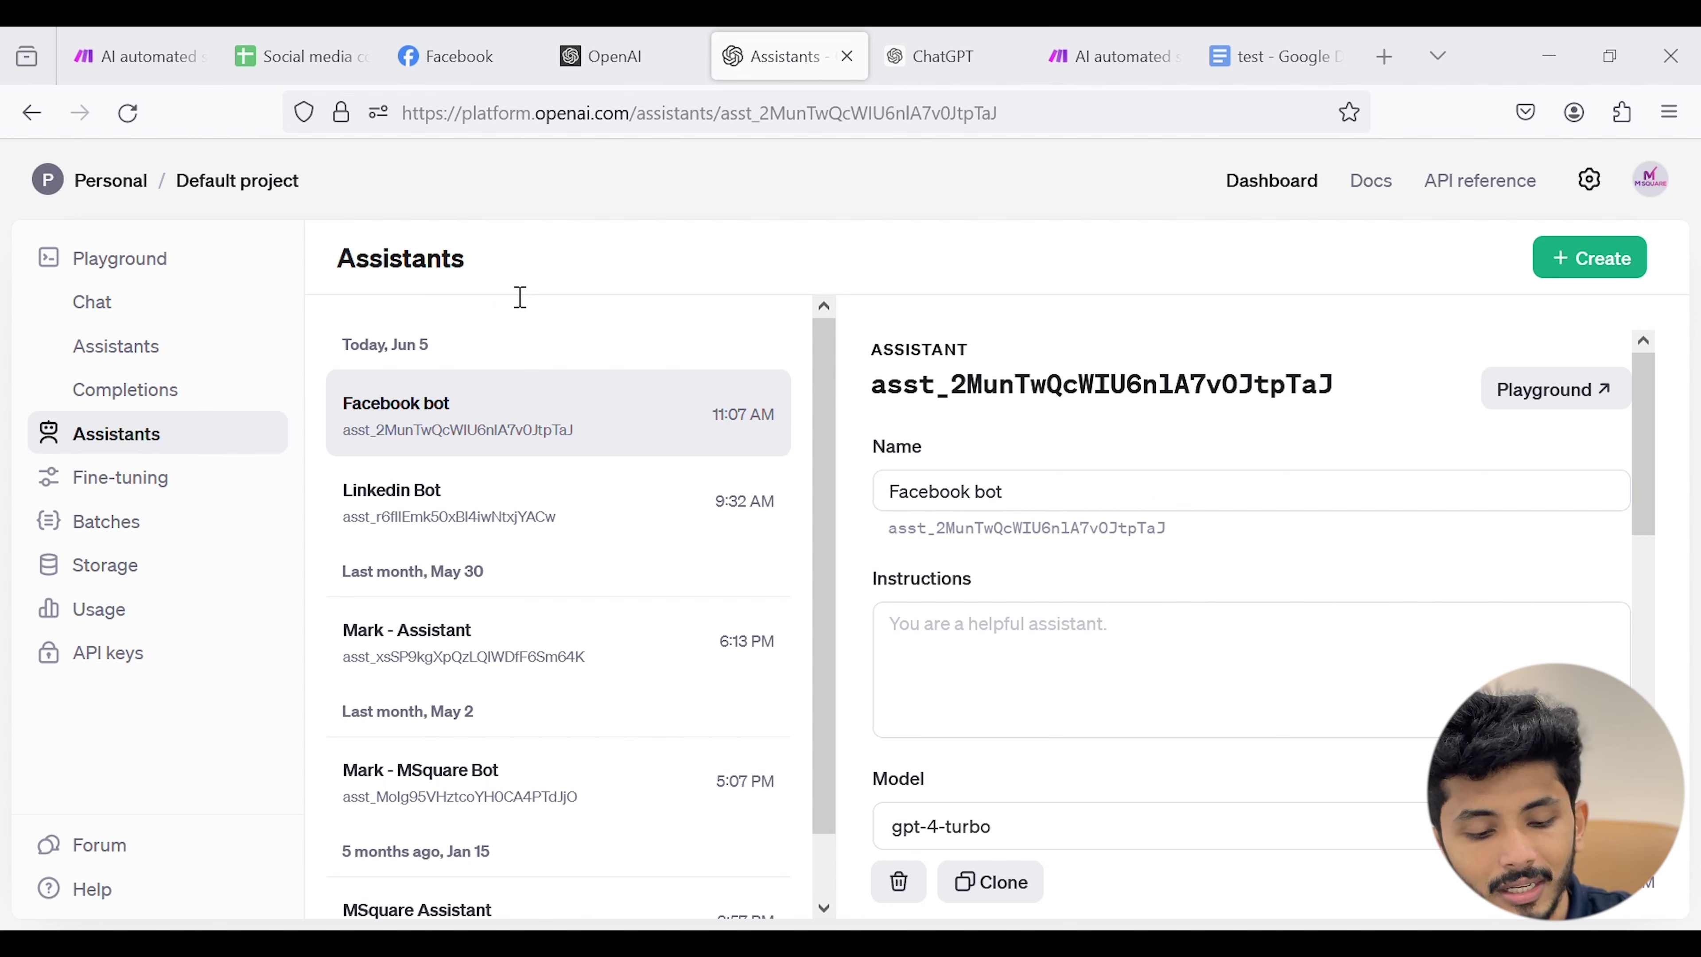
pyautogui.click(896, 722)
pyautogui.hotkey('ctrl', 'v')
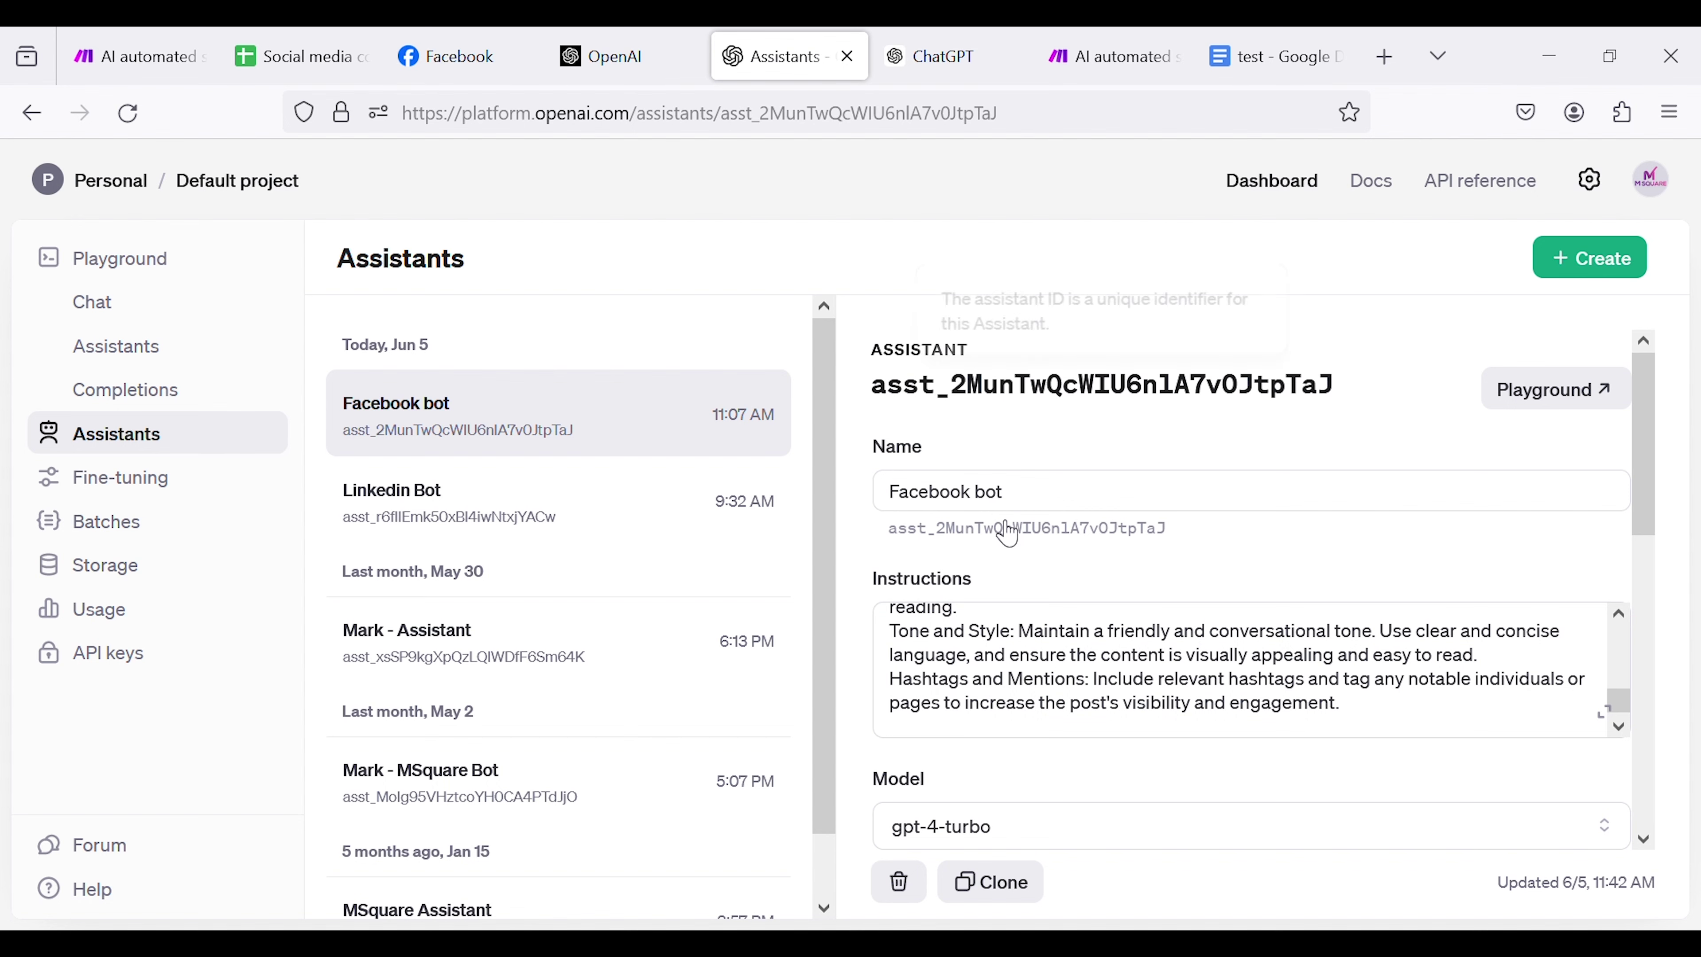
pyautogui.scroll(-2, 1160, 472)
pyautogui.scroll(2, 1173, 515)
pyautogui.scroll(1, 1174, 515)
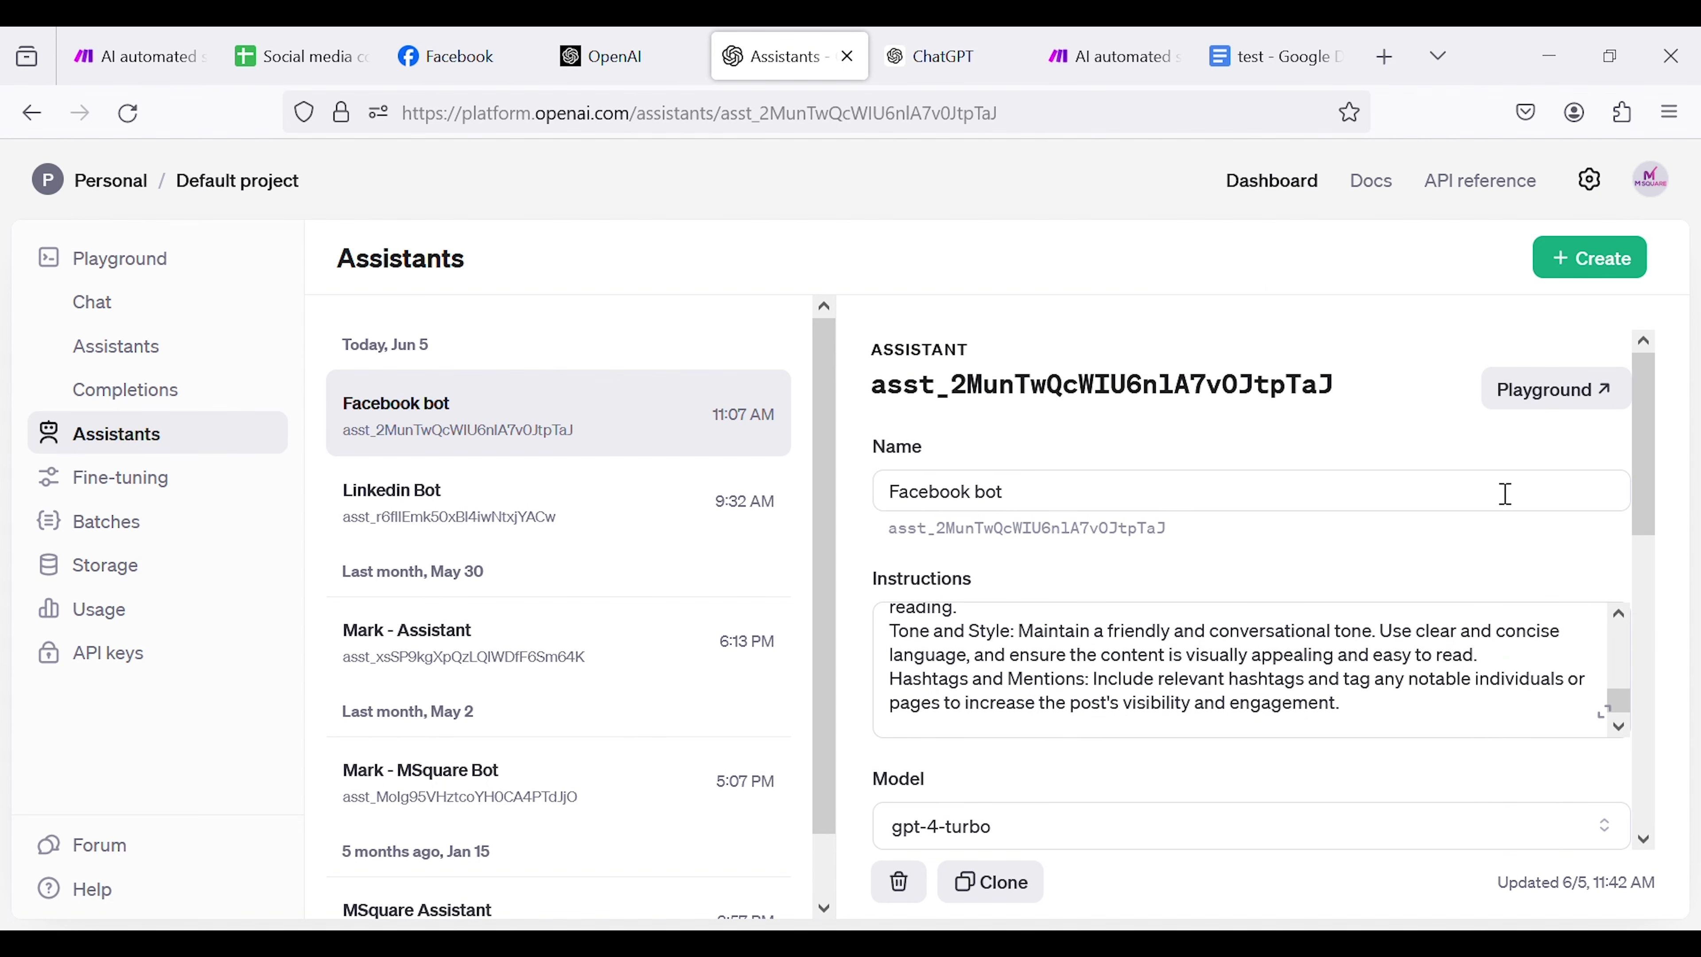
# - Open the Facebook bot in the Playground, test it with the message "i have won the f1 race", and read its reply
pyautogui.click(1537, 392)
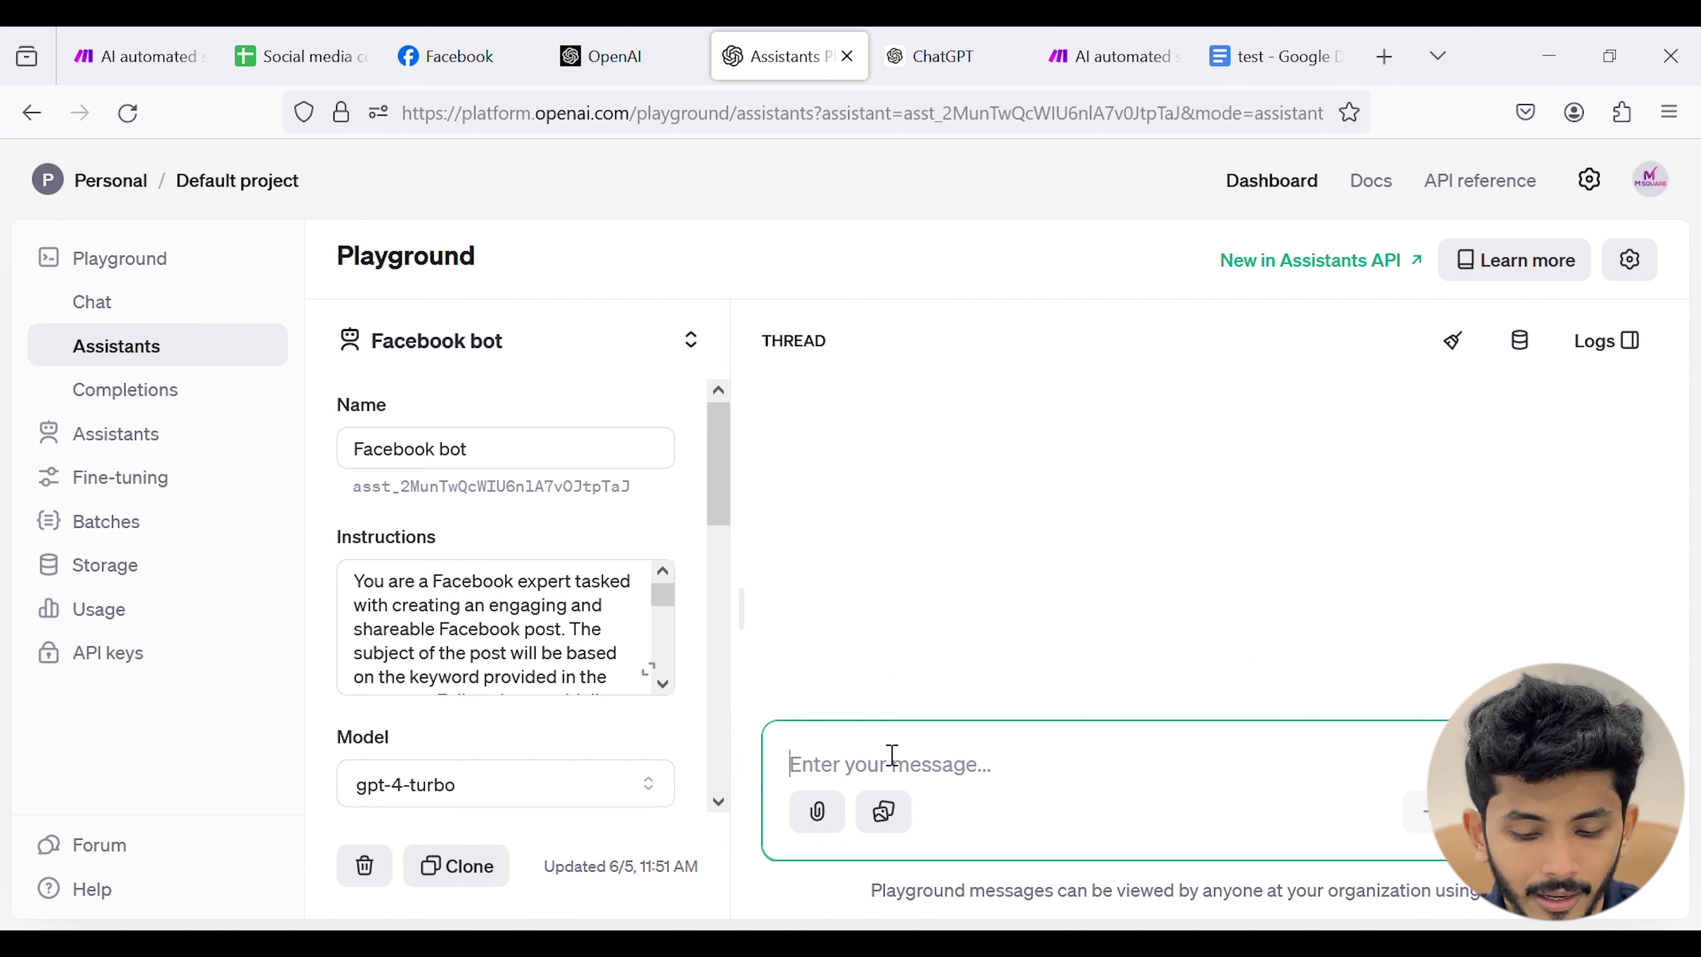
pyautogui.write('i have won the')
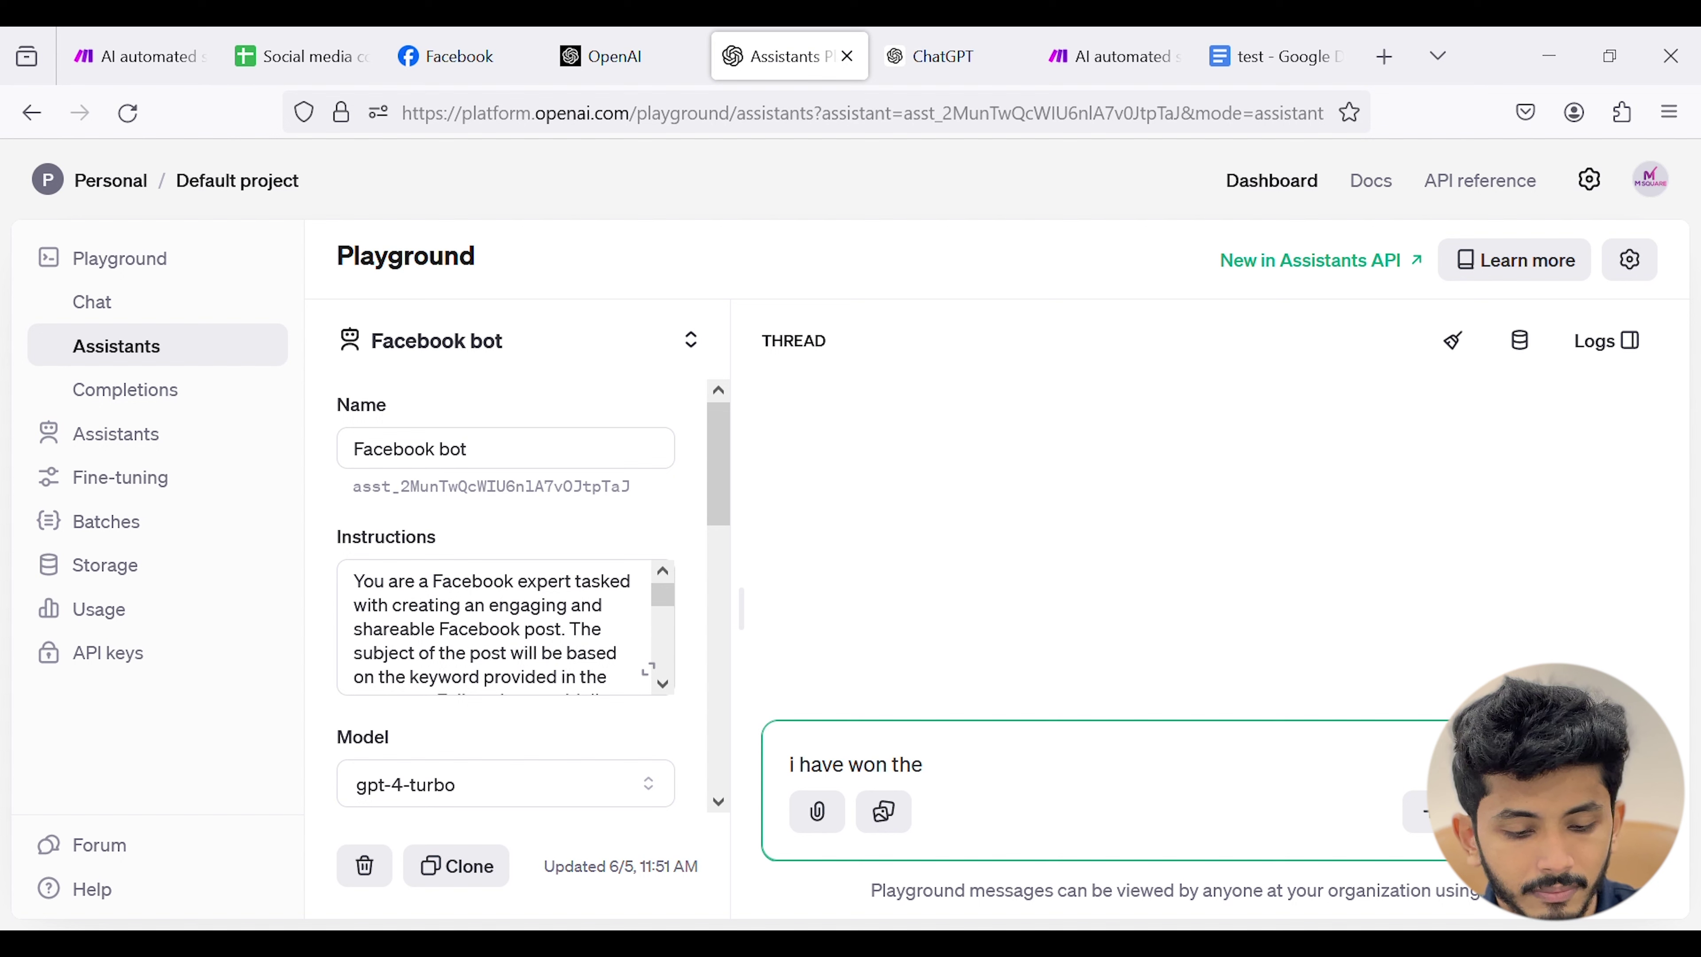
pyautogui.write(' f1 race')
pyautogui.hotkey('shift', 'Return')
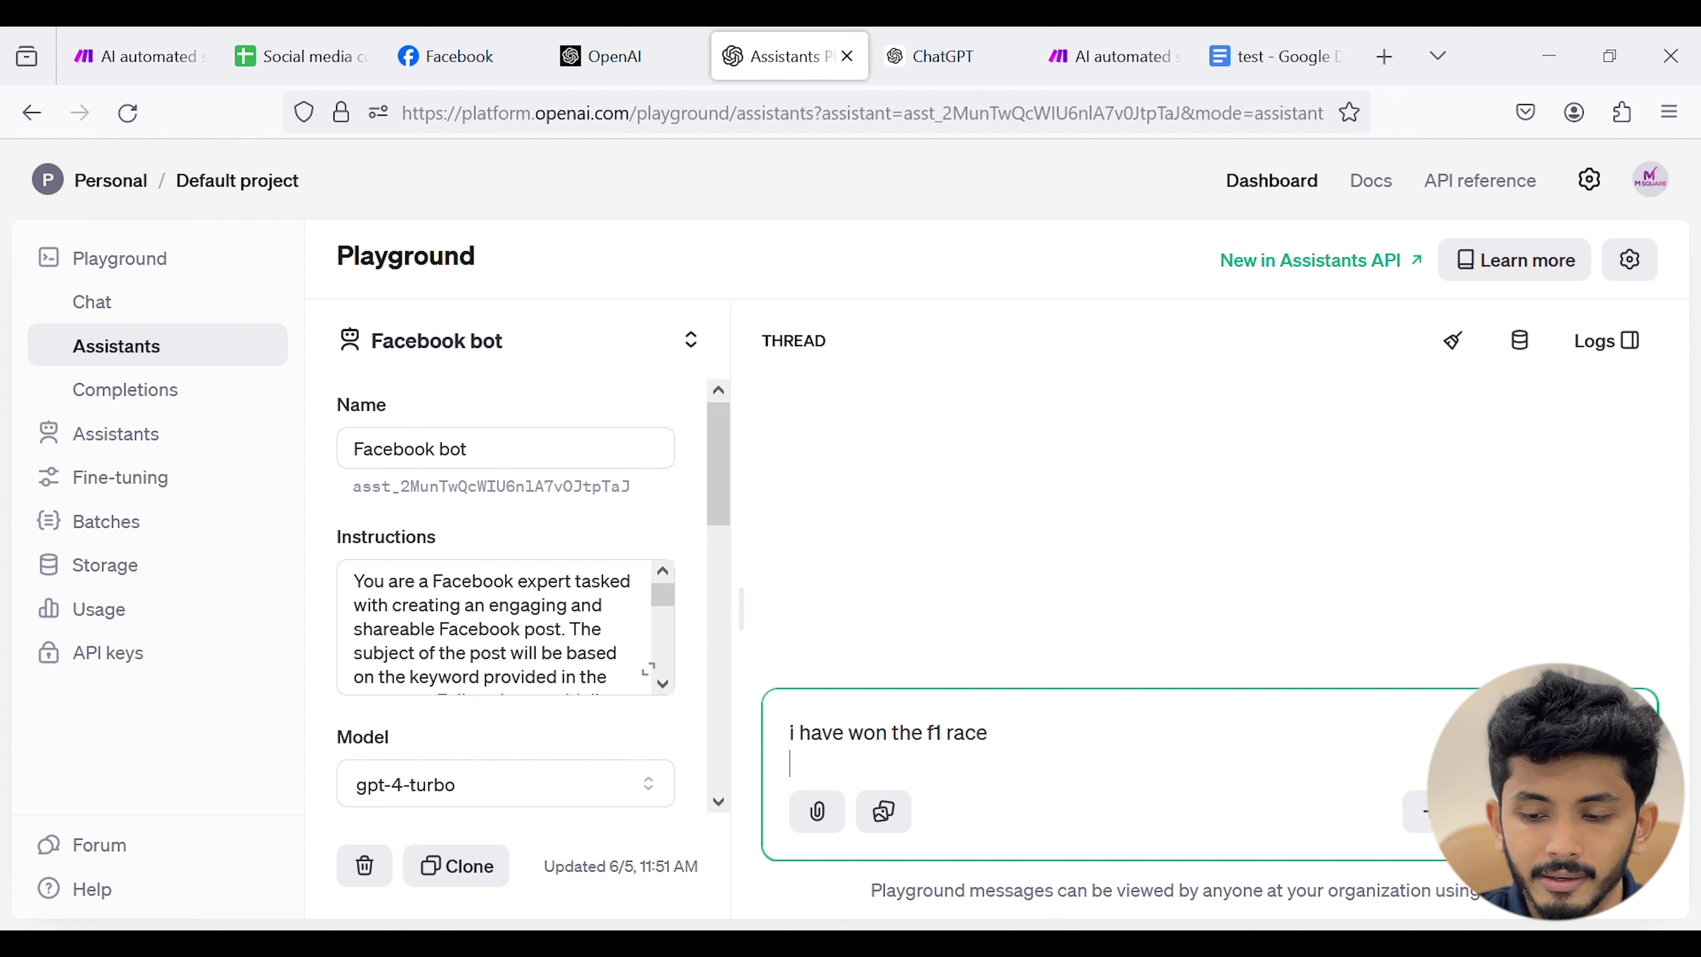
pyautogui.hotkey('ctrl', 'Return')
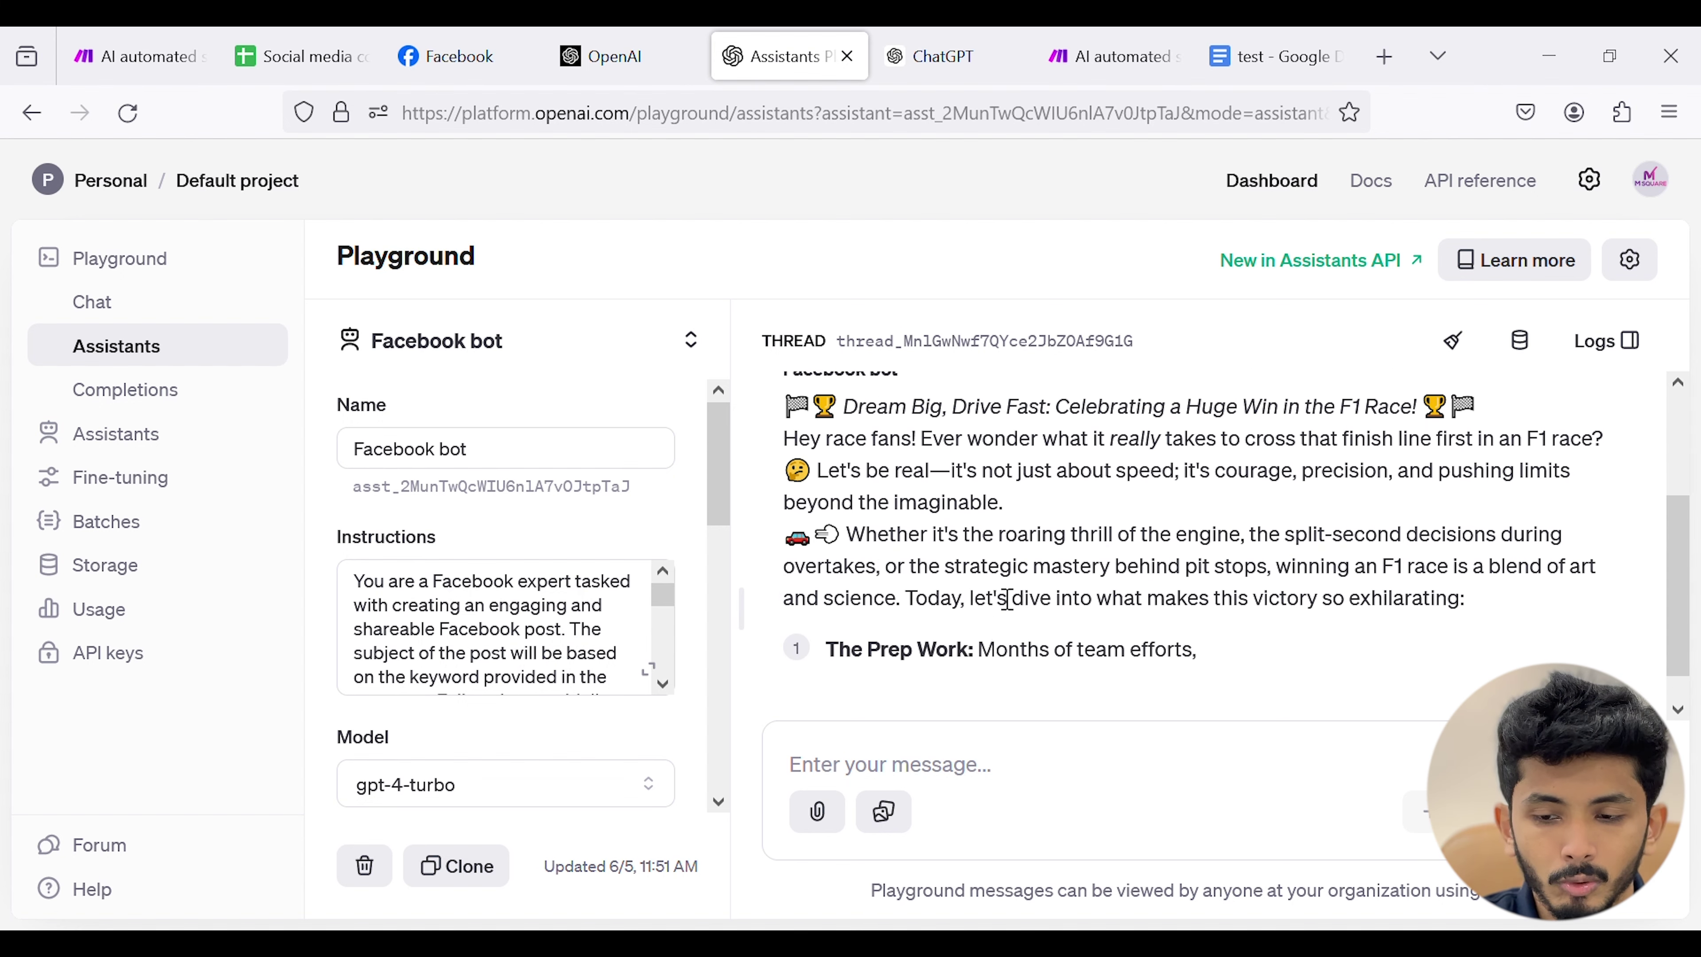
pyautogui.scroll(5, 921, 544)
pyautogui.scroll(-5, 1091, 536)
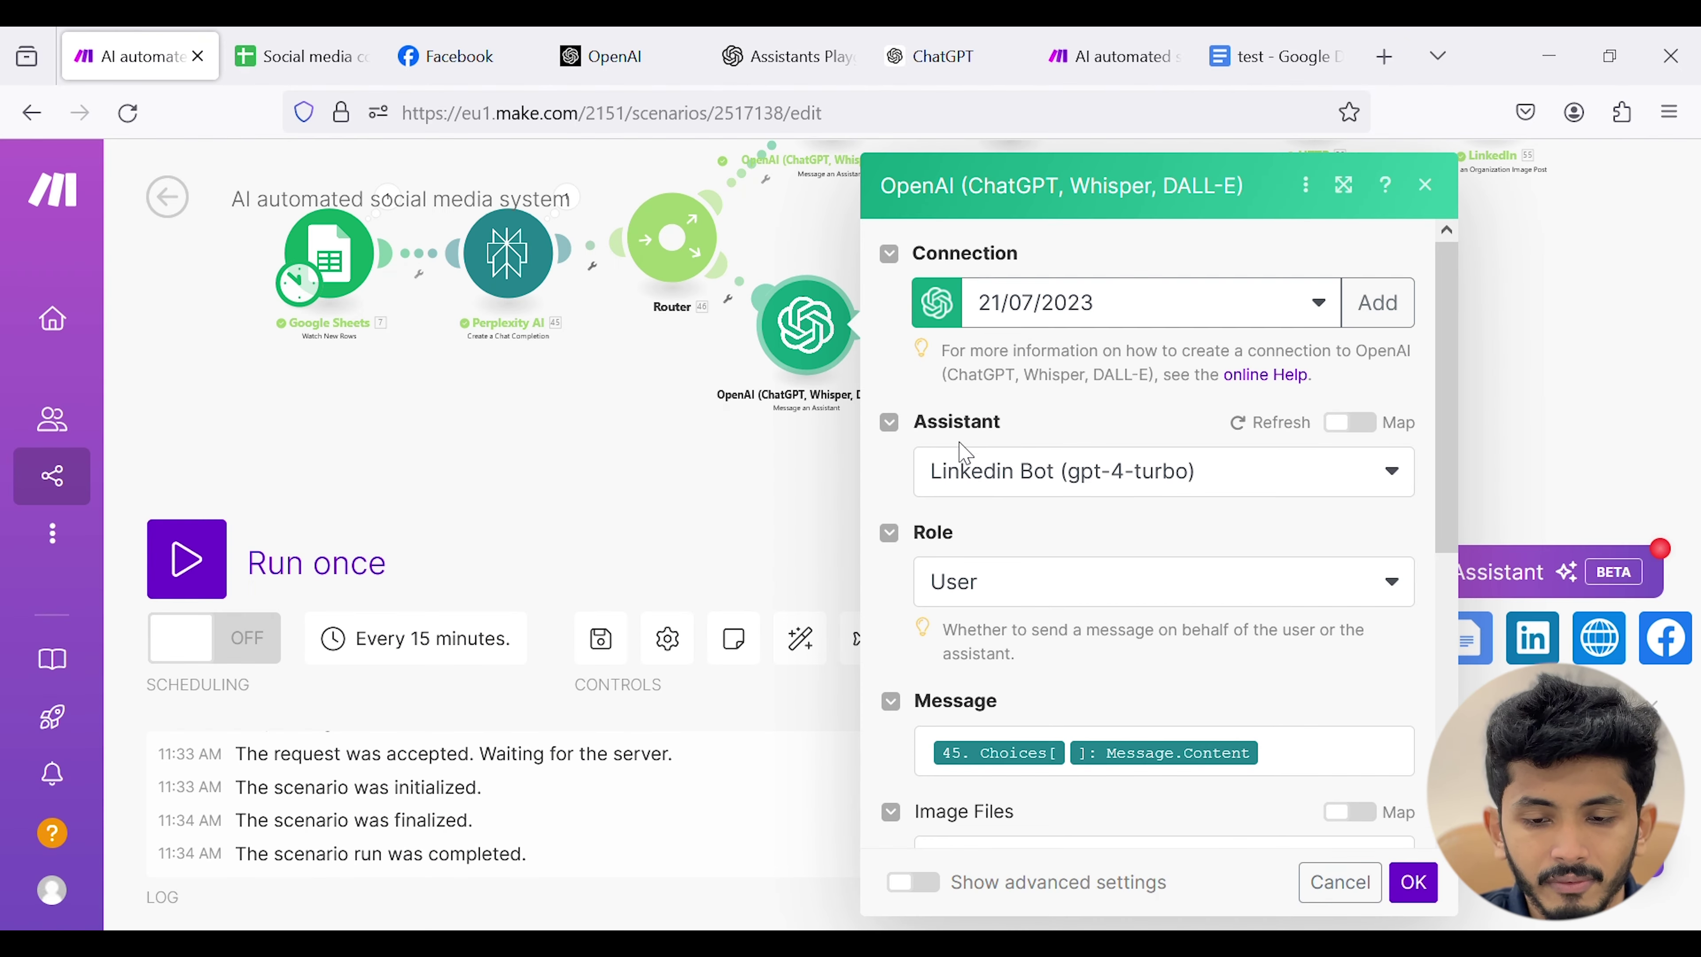
# - In the Make scenario, set the duplicated Message an Assistant module's Assistant to Facebook bot (gpt-4-turbo) and save the module
pyautogui.click(1003, 472)
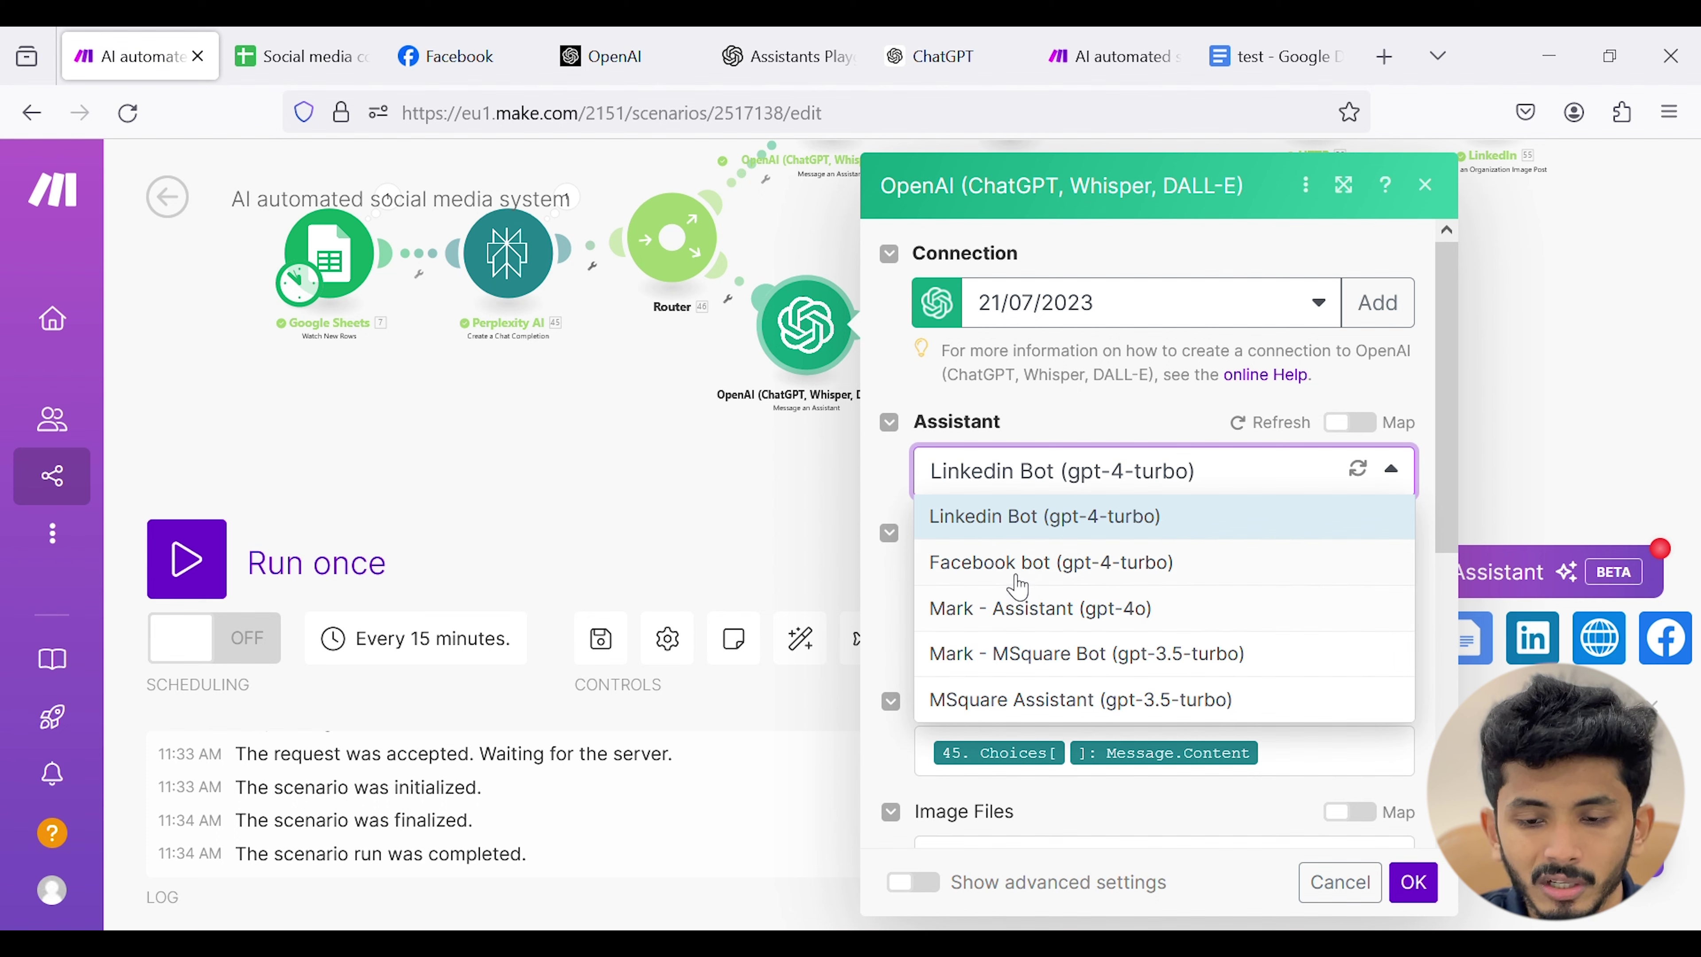
pyautogui.click(1020, 576)
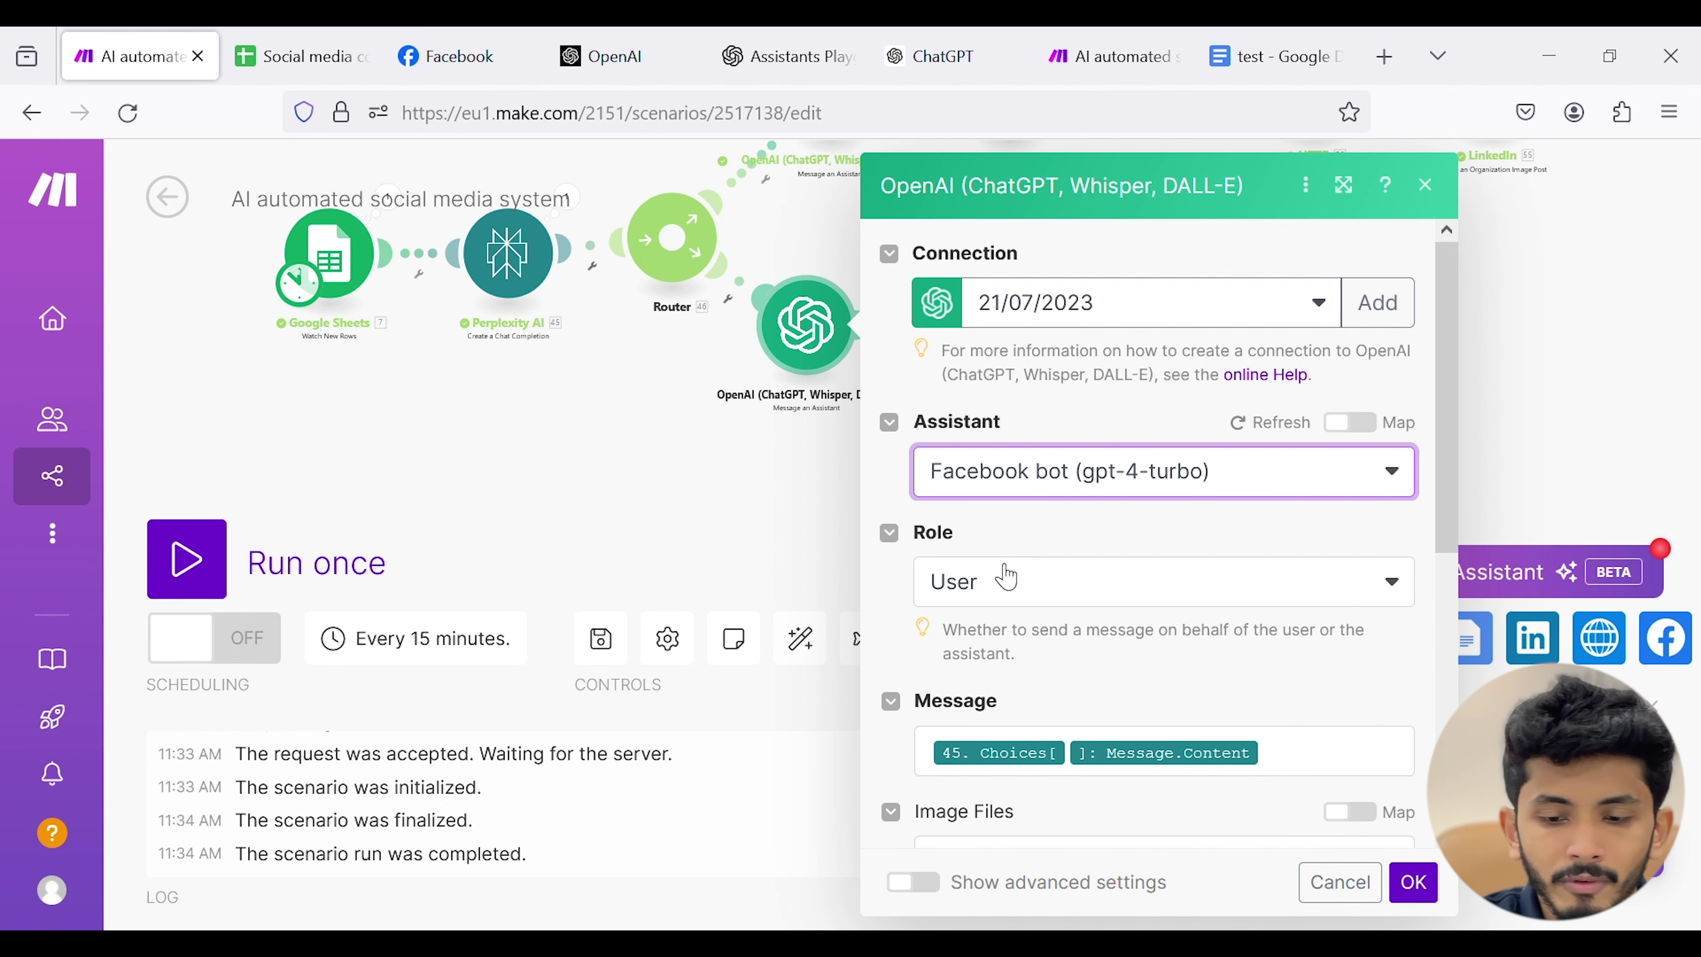
pyautogui.scroll(-5, 1132, 582)
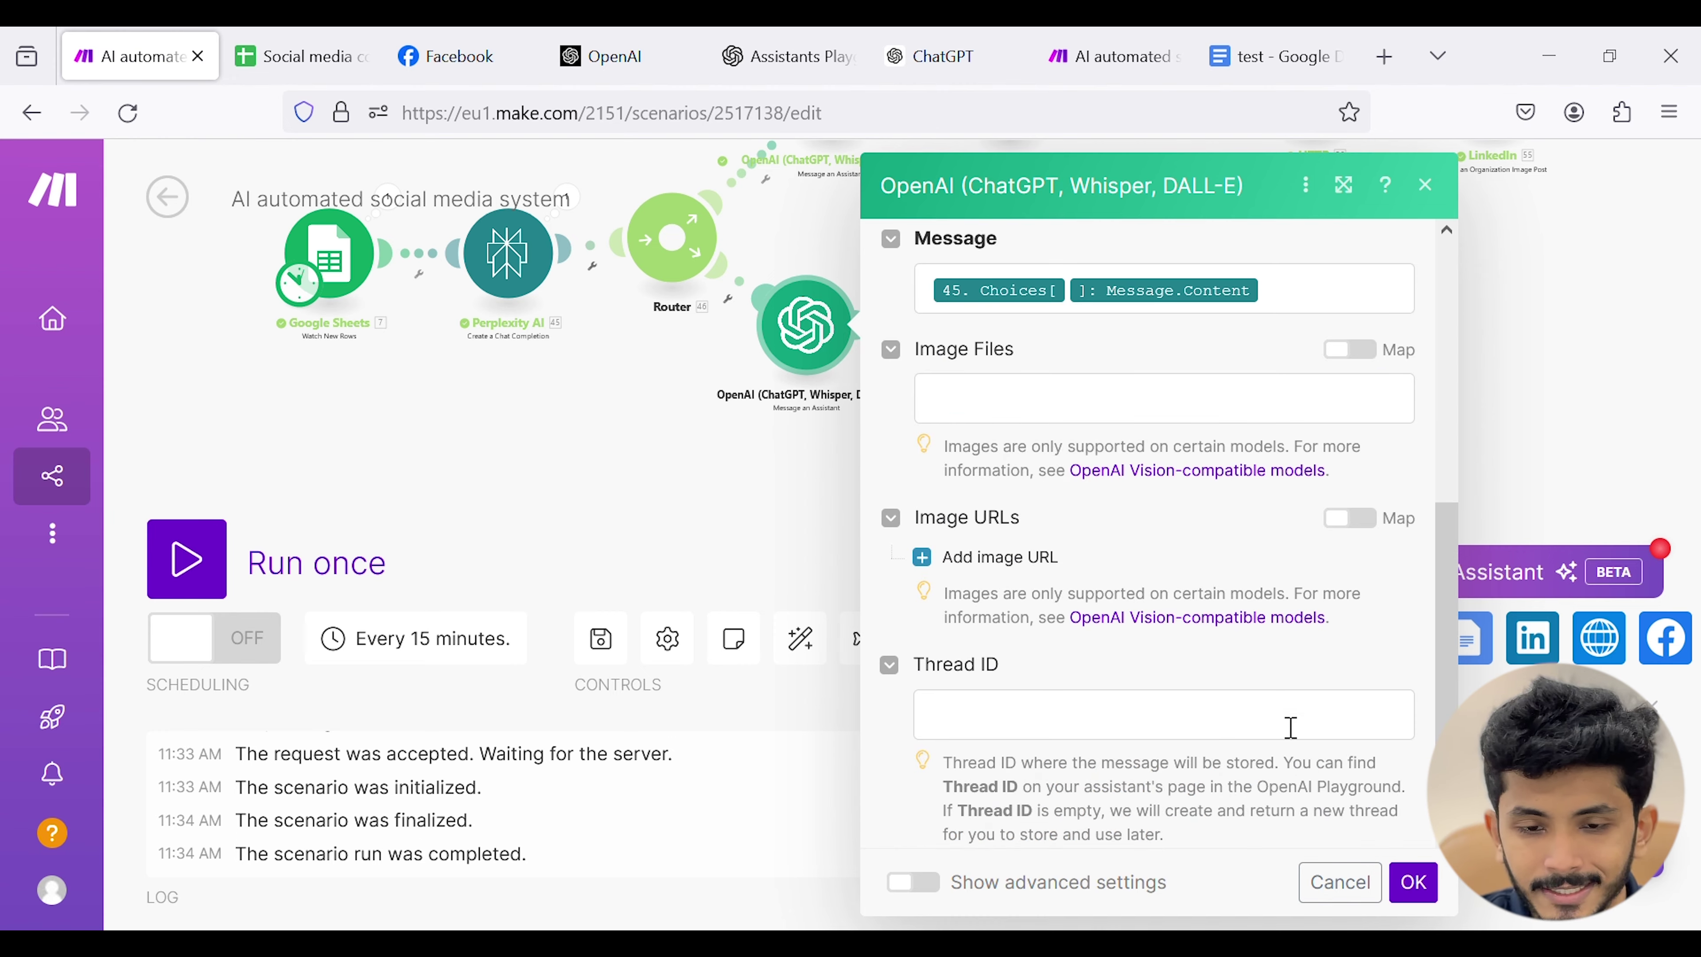
pyautogui.click(1414, 882)
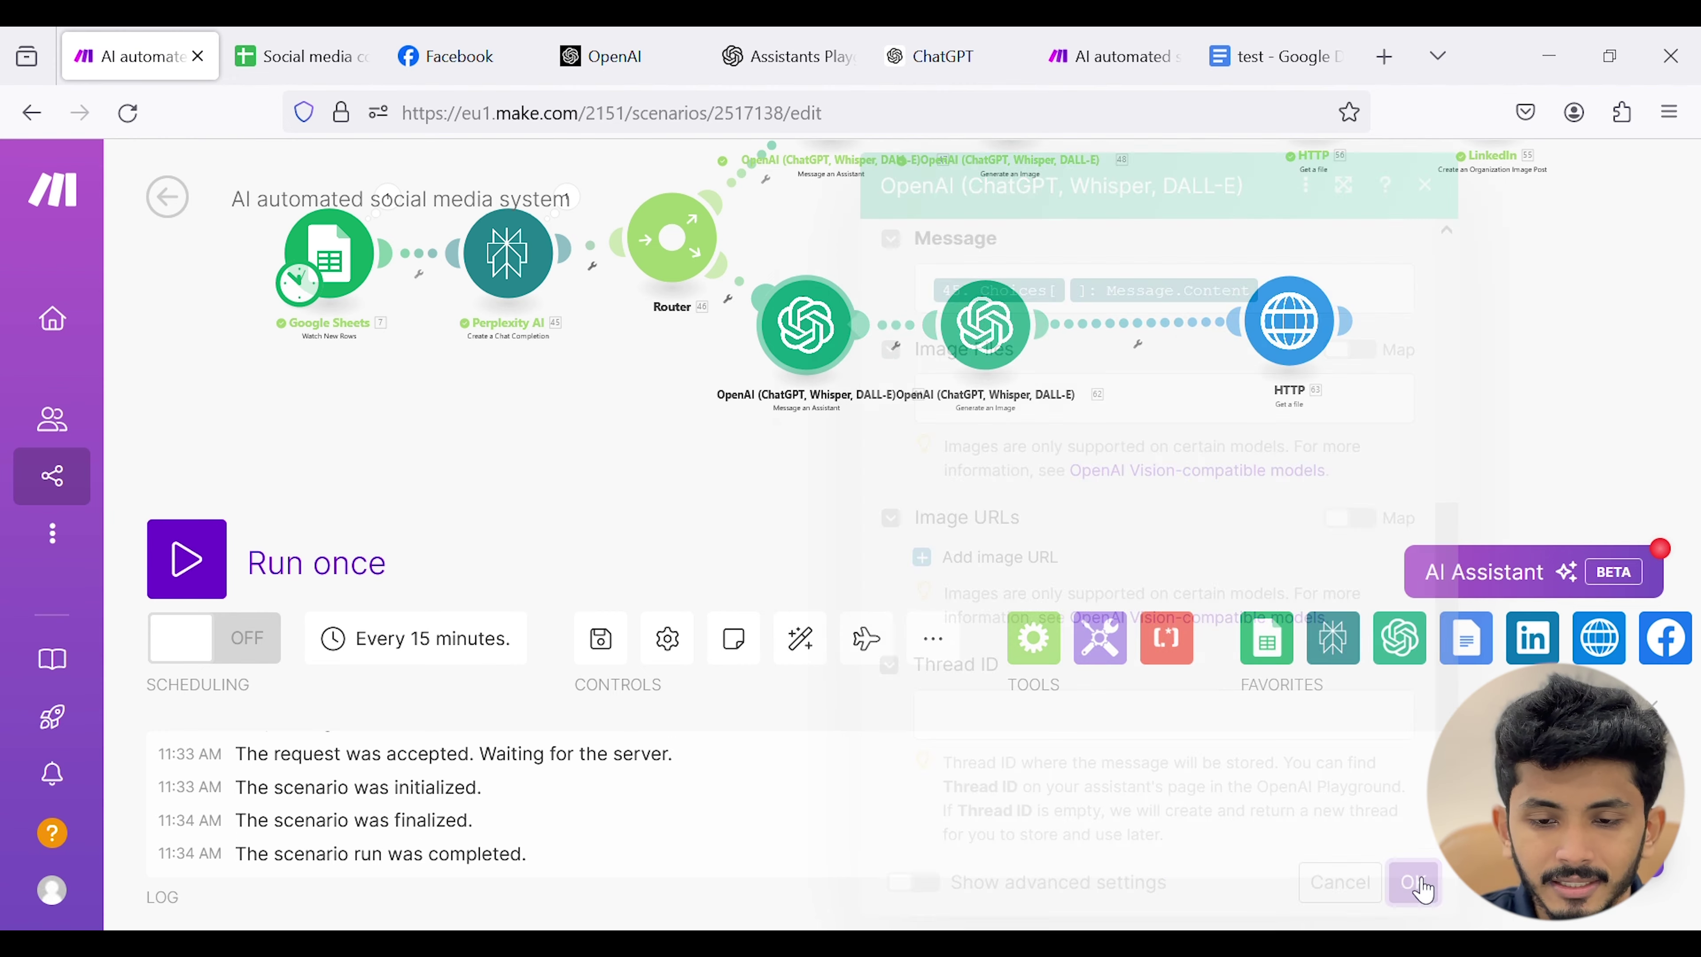
# - Check the prompt in the duplicated Generate an Image module and the URL mapping in the duplicated HTTP module, confirming both
pyautogui.click(984, 343)
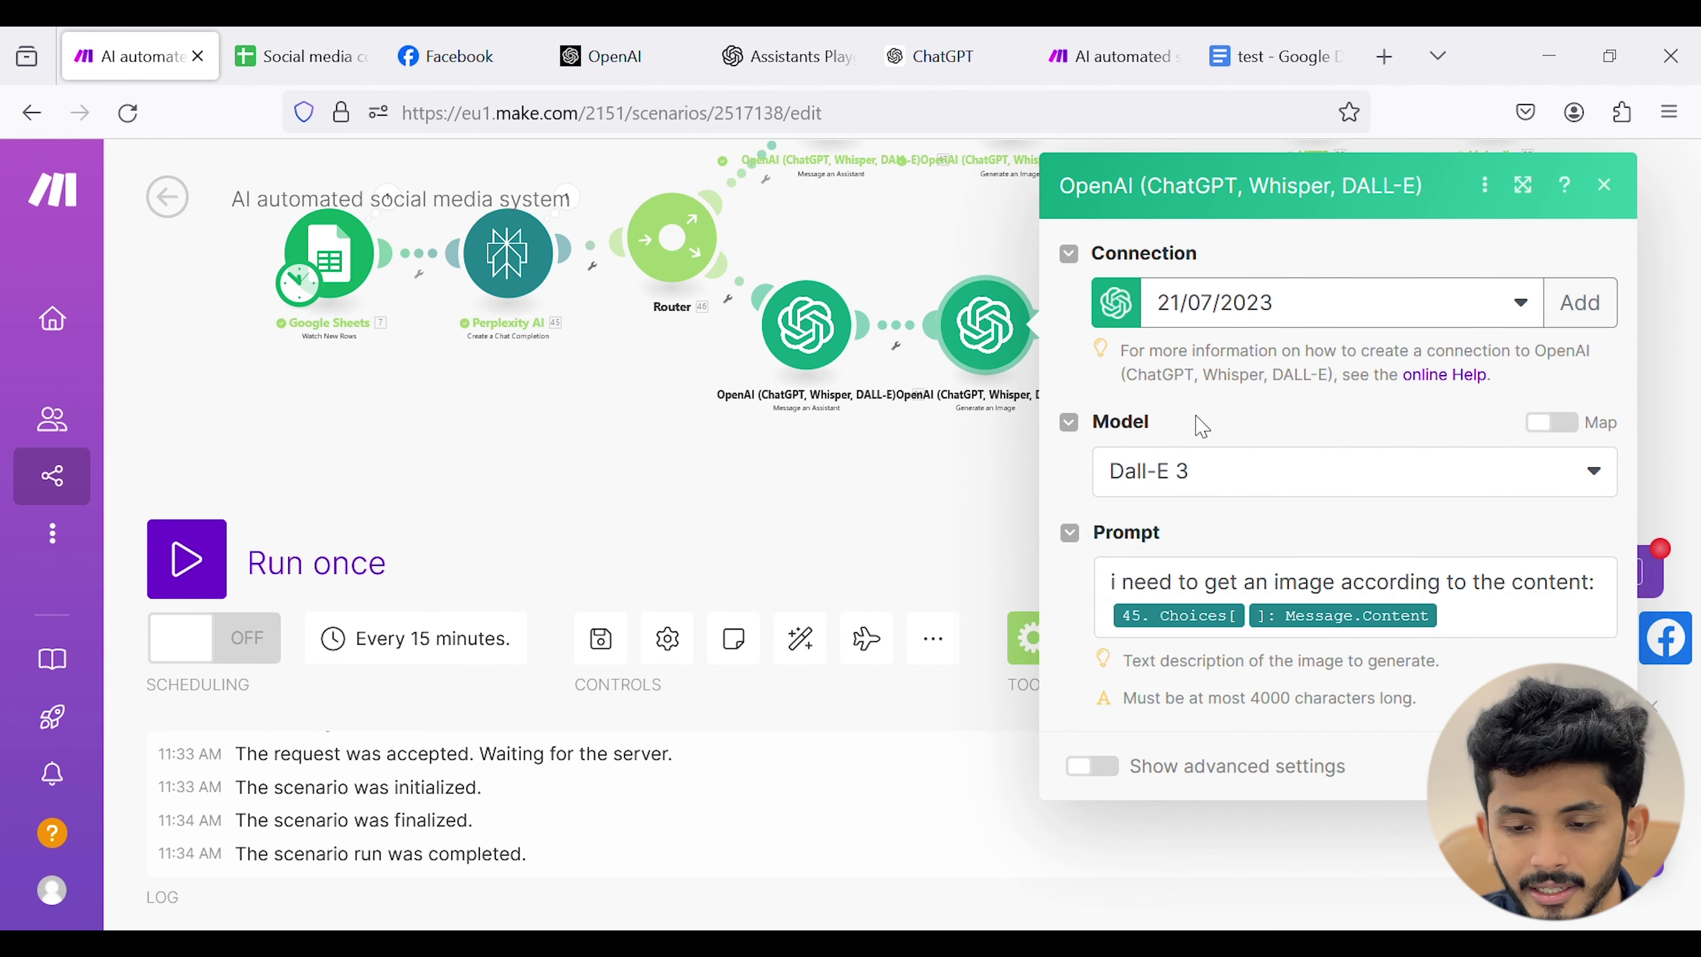
pyautogui.click(1587, 765)
pyautogui.moveTo(1260, 429); pyautogui.dragTo(940, 455)
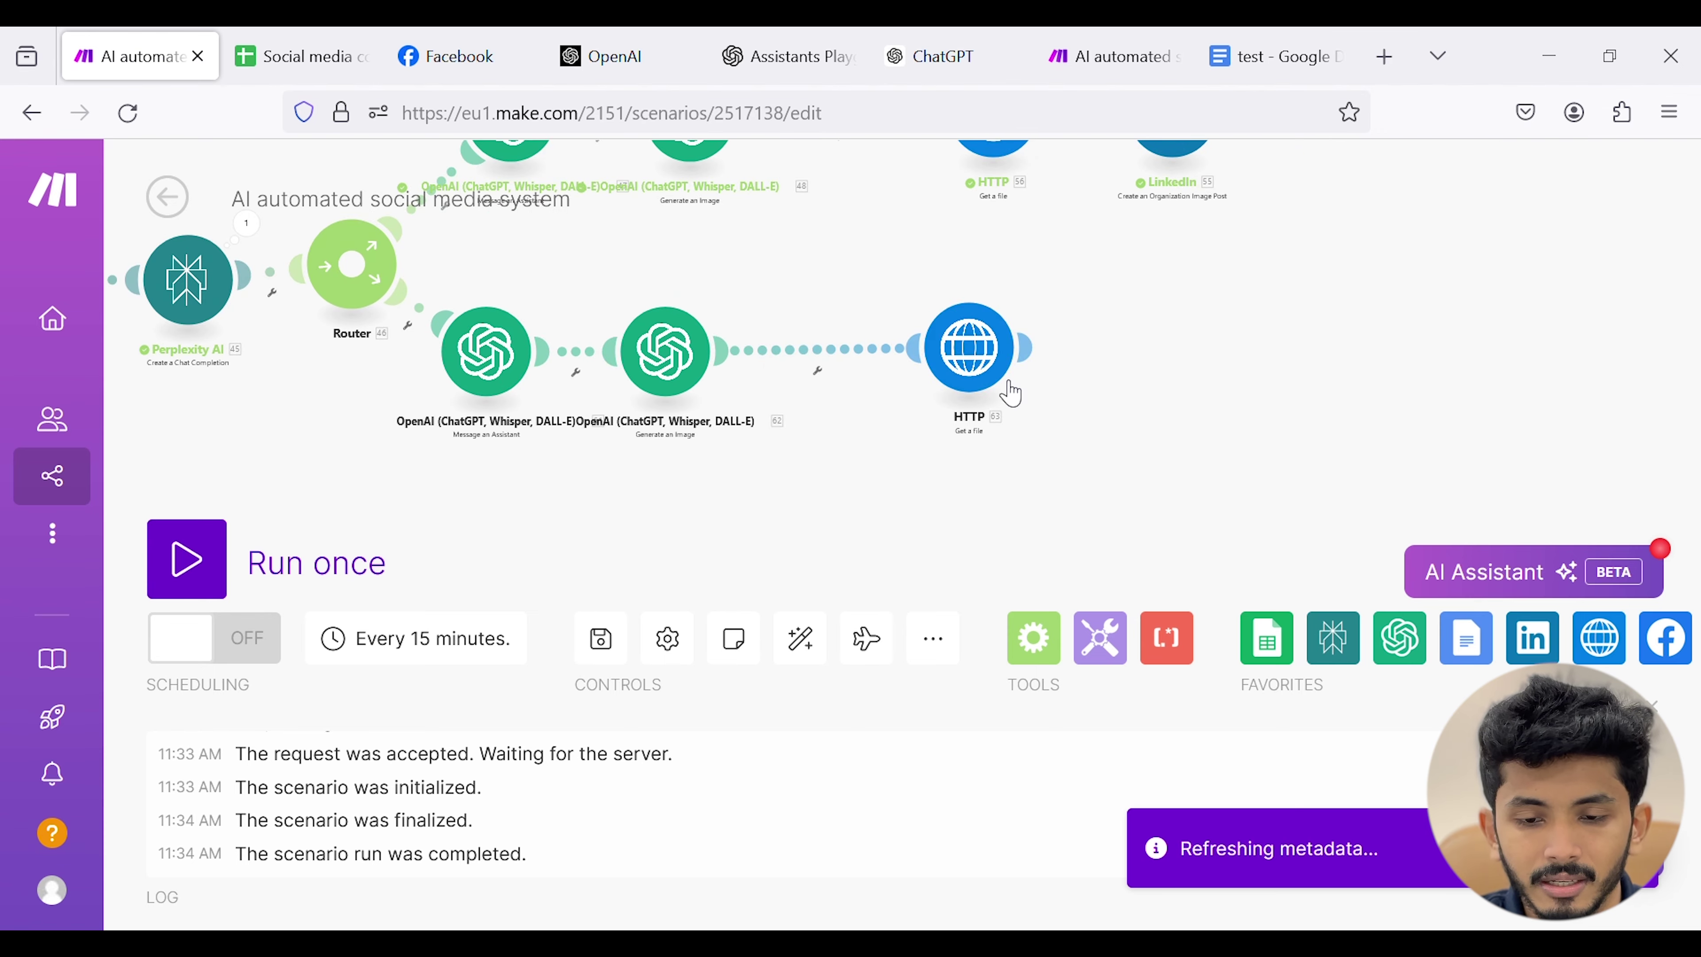
pyautogui.click(970, 348)
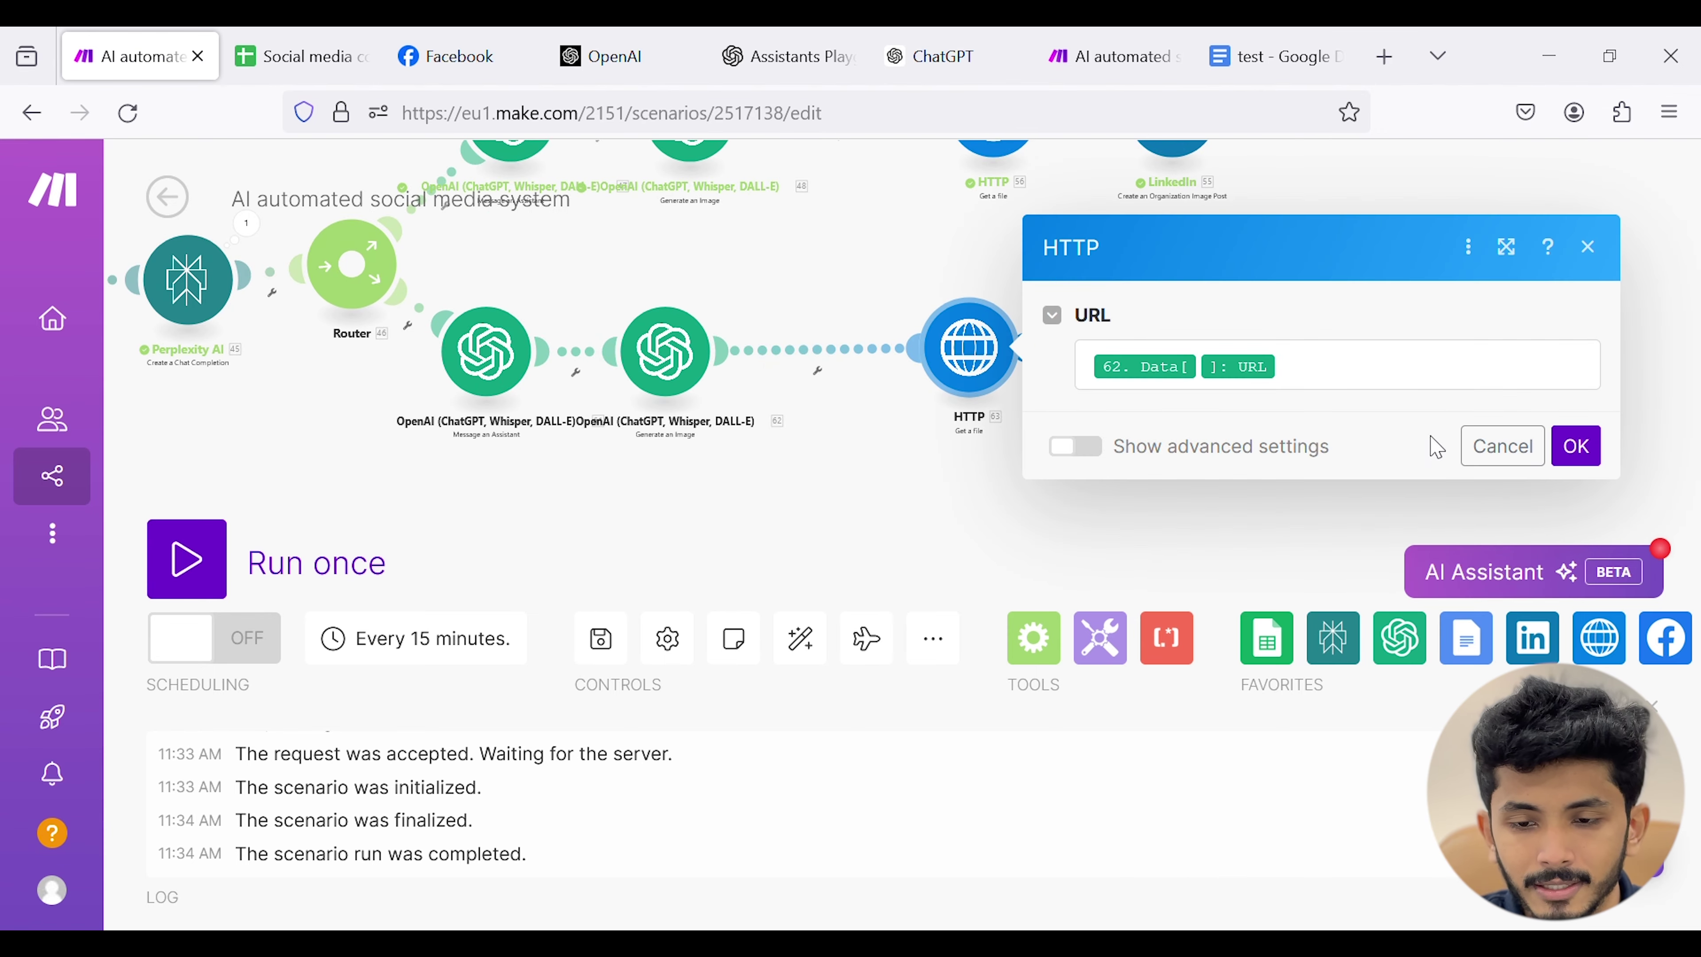
pyautogui.click(1575, 446)
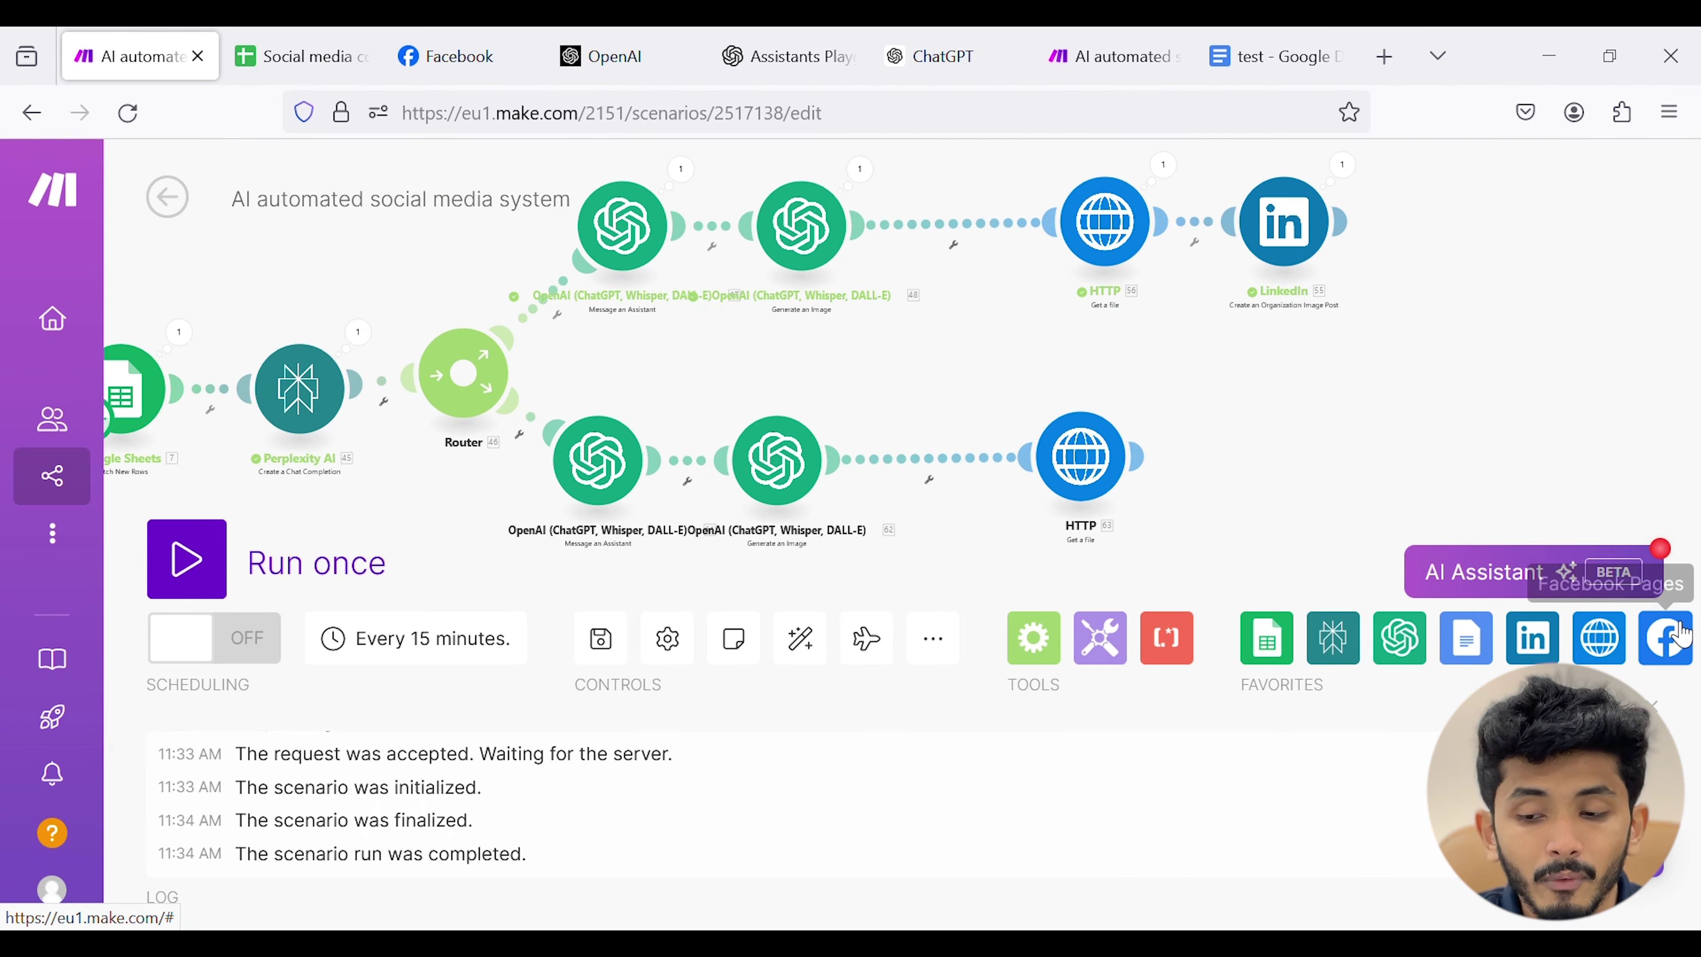
# - Add a Facebook Pages Create a Post with Photos module after the second branch's HTTP module and select the page to post on
pyautogui.click(1666, 638)
pyautogui.scroll(-5, 1424, 498)
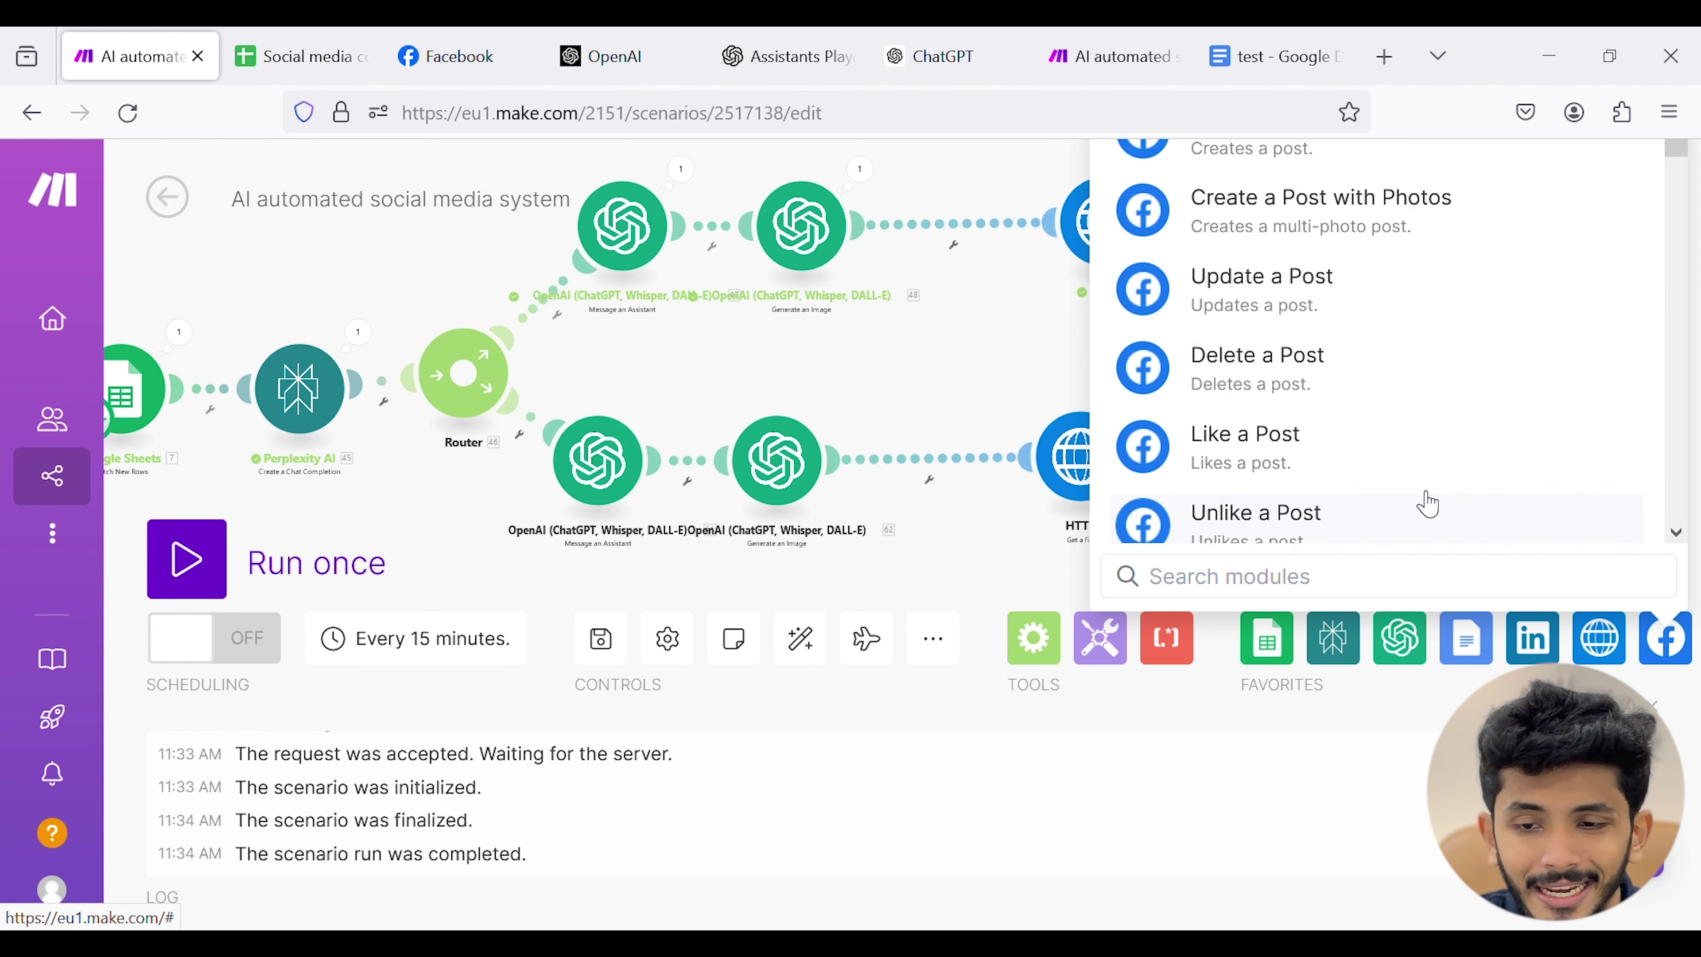
pyautogui.click(1350, 237)
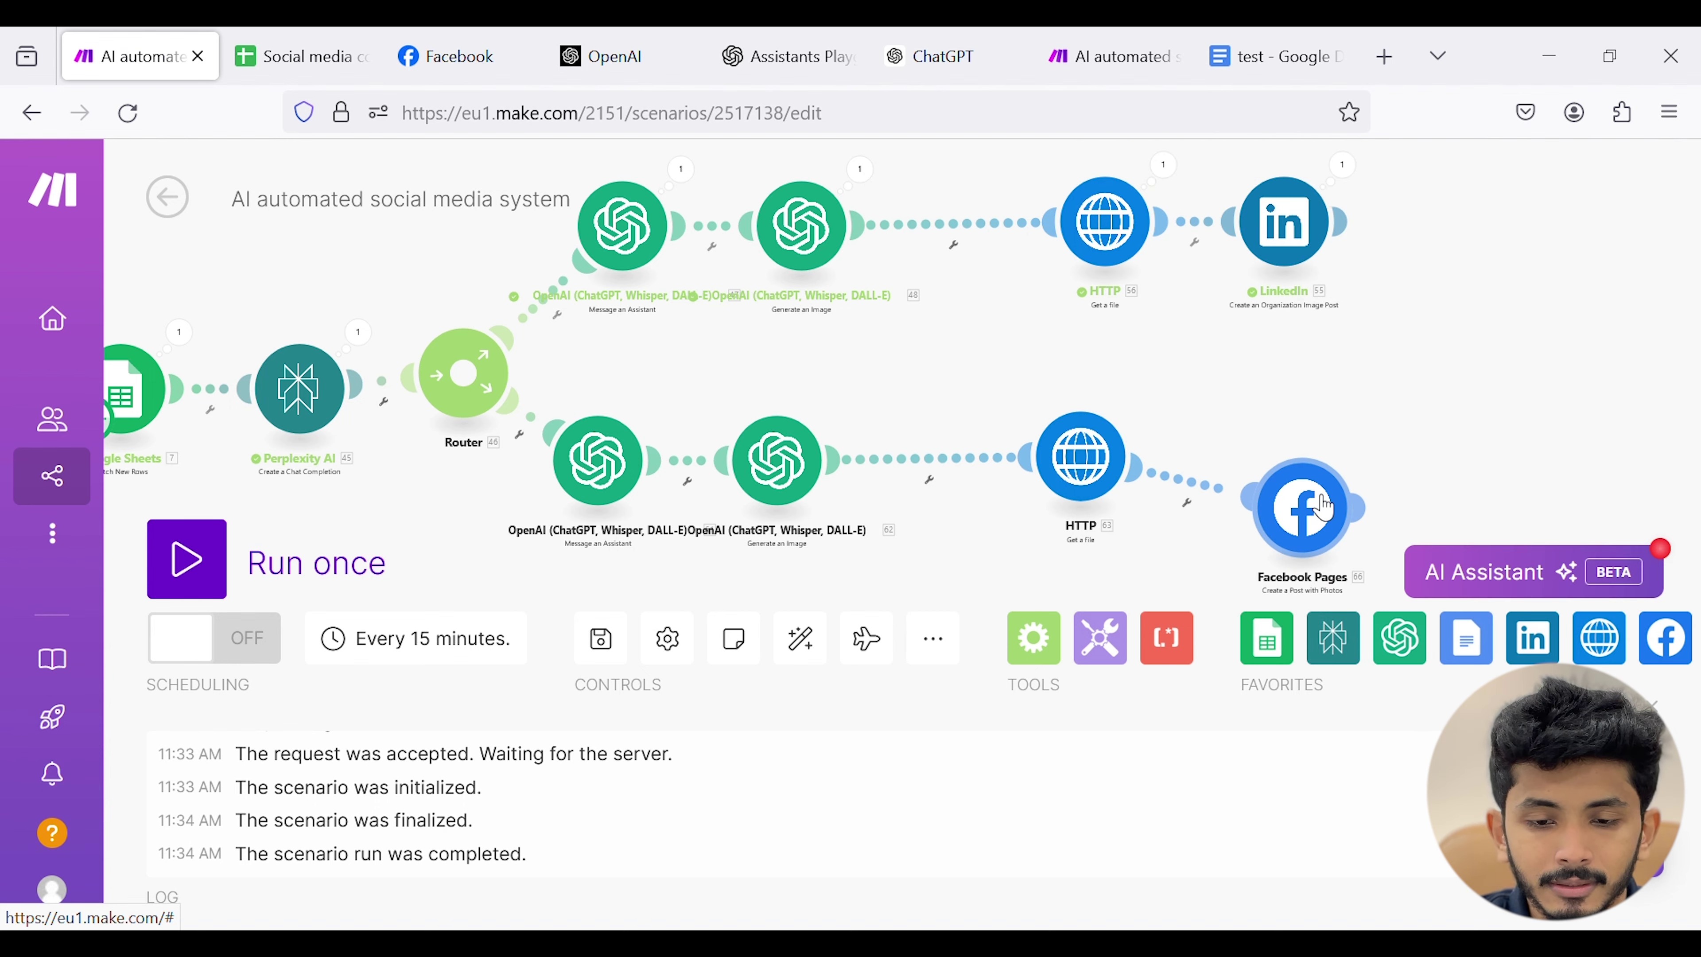
pyautogui.click(1323, 506)
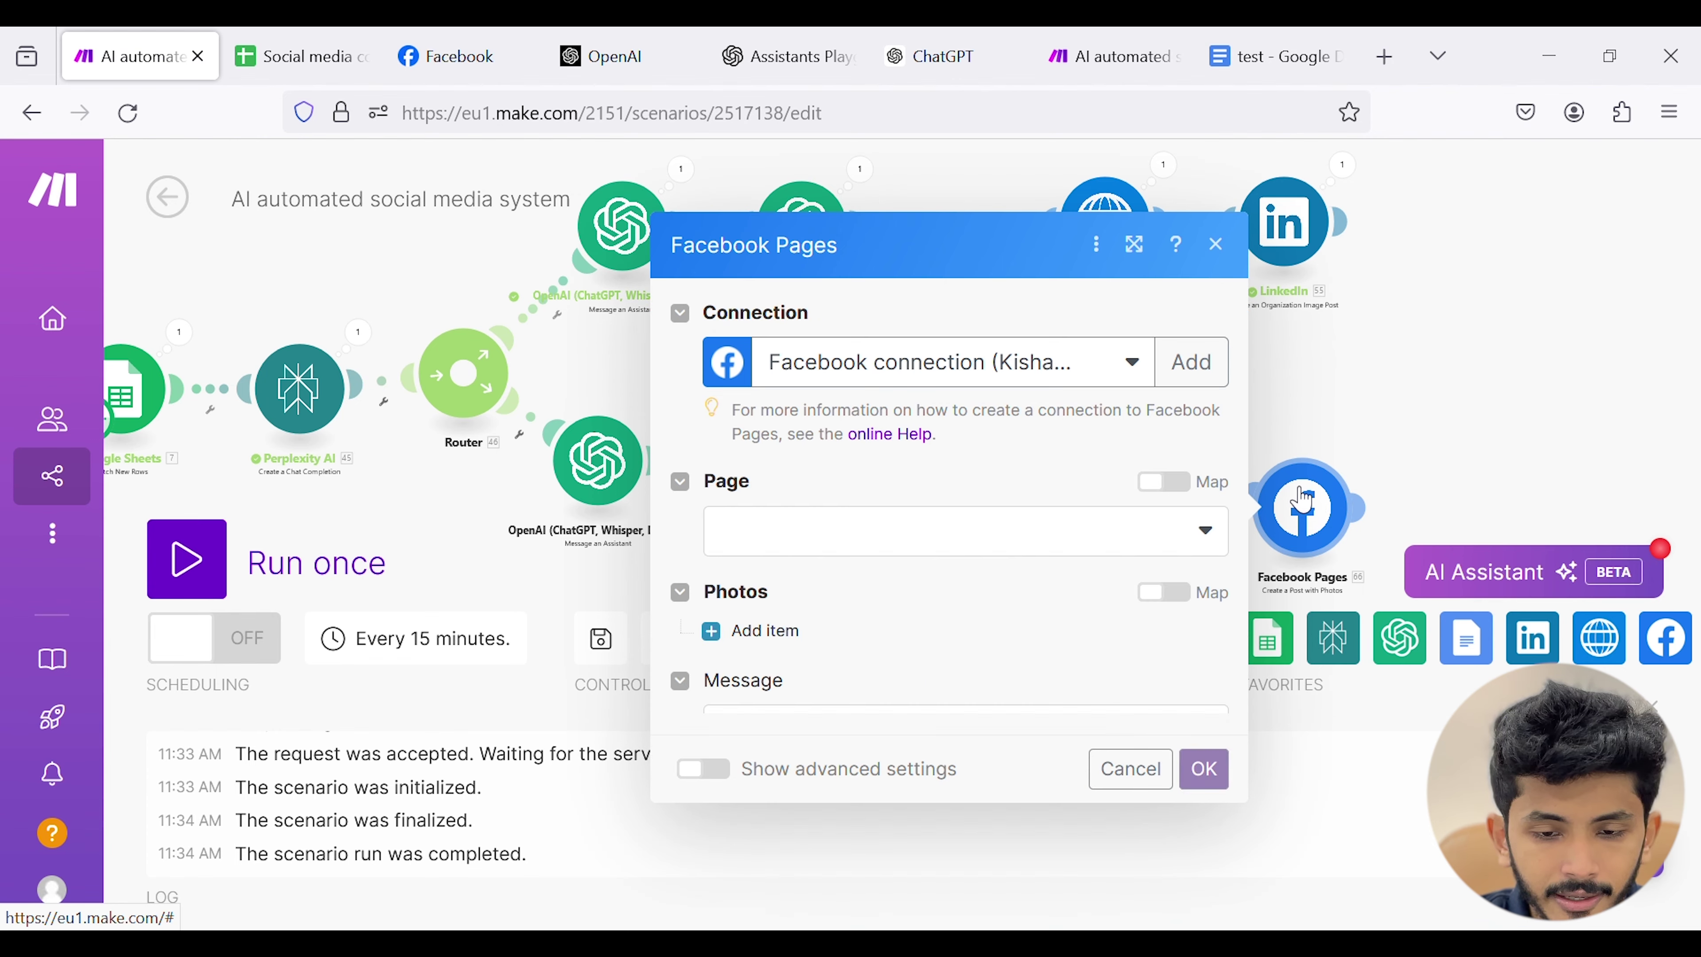
pyautogui.click(843, 520)
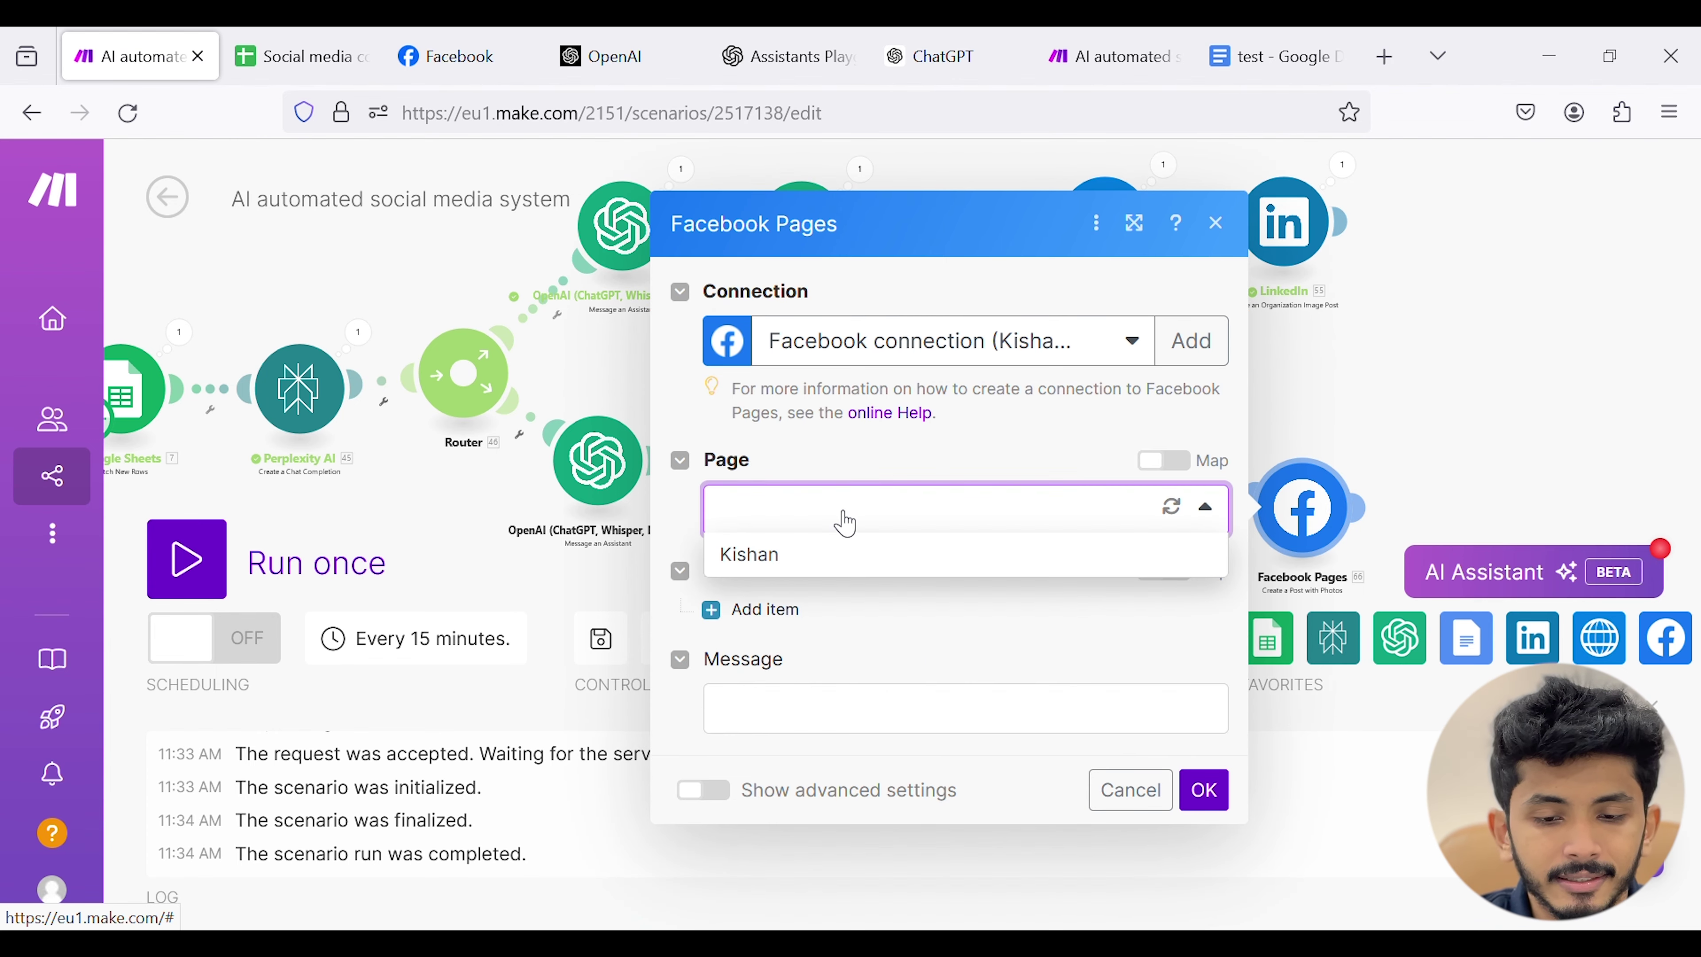
pyautogui.click(846, 556)
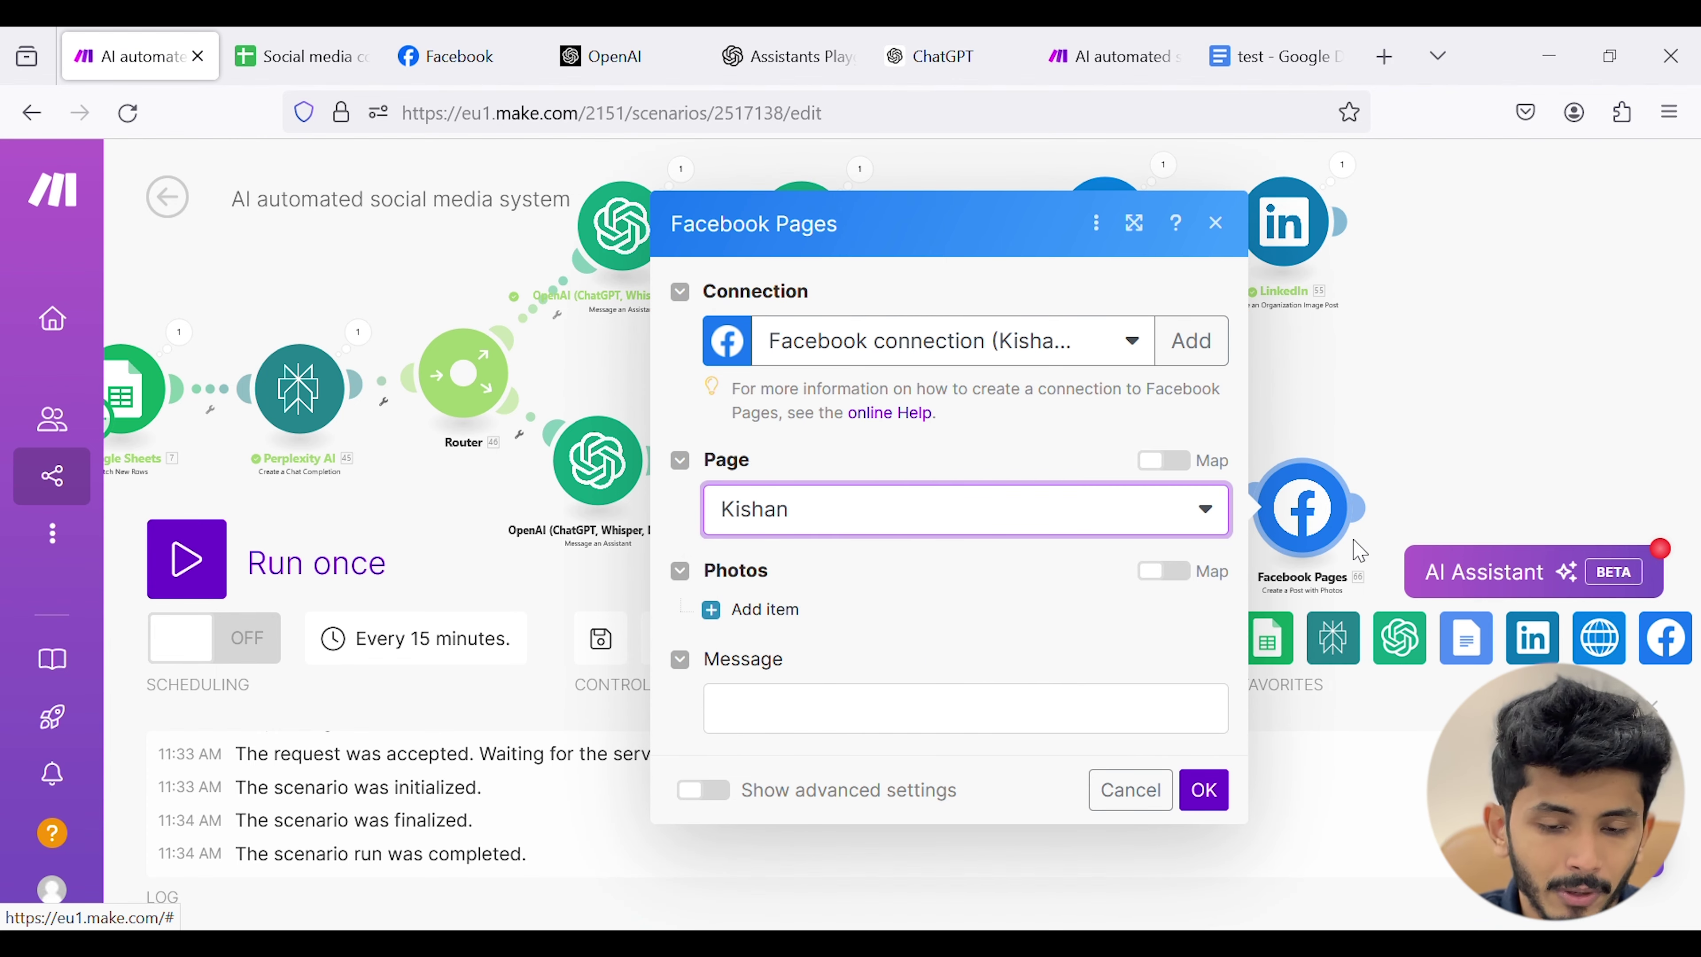
# - Add a photo item to the Facebook post with upload a photo selected and HTTP - Get a file as its file source
pyautogui.click(762, 609)
pyautogui.scroll(-2, 883, 562)
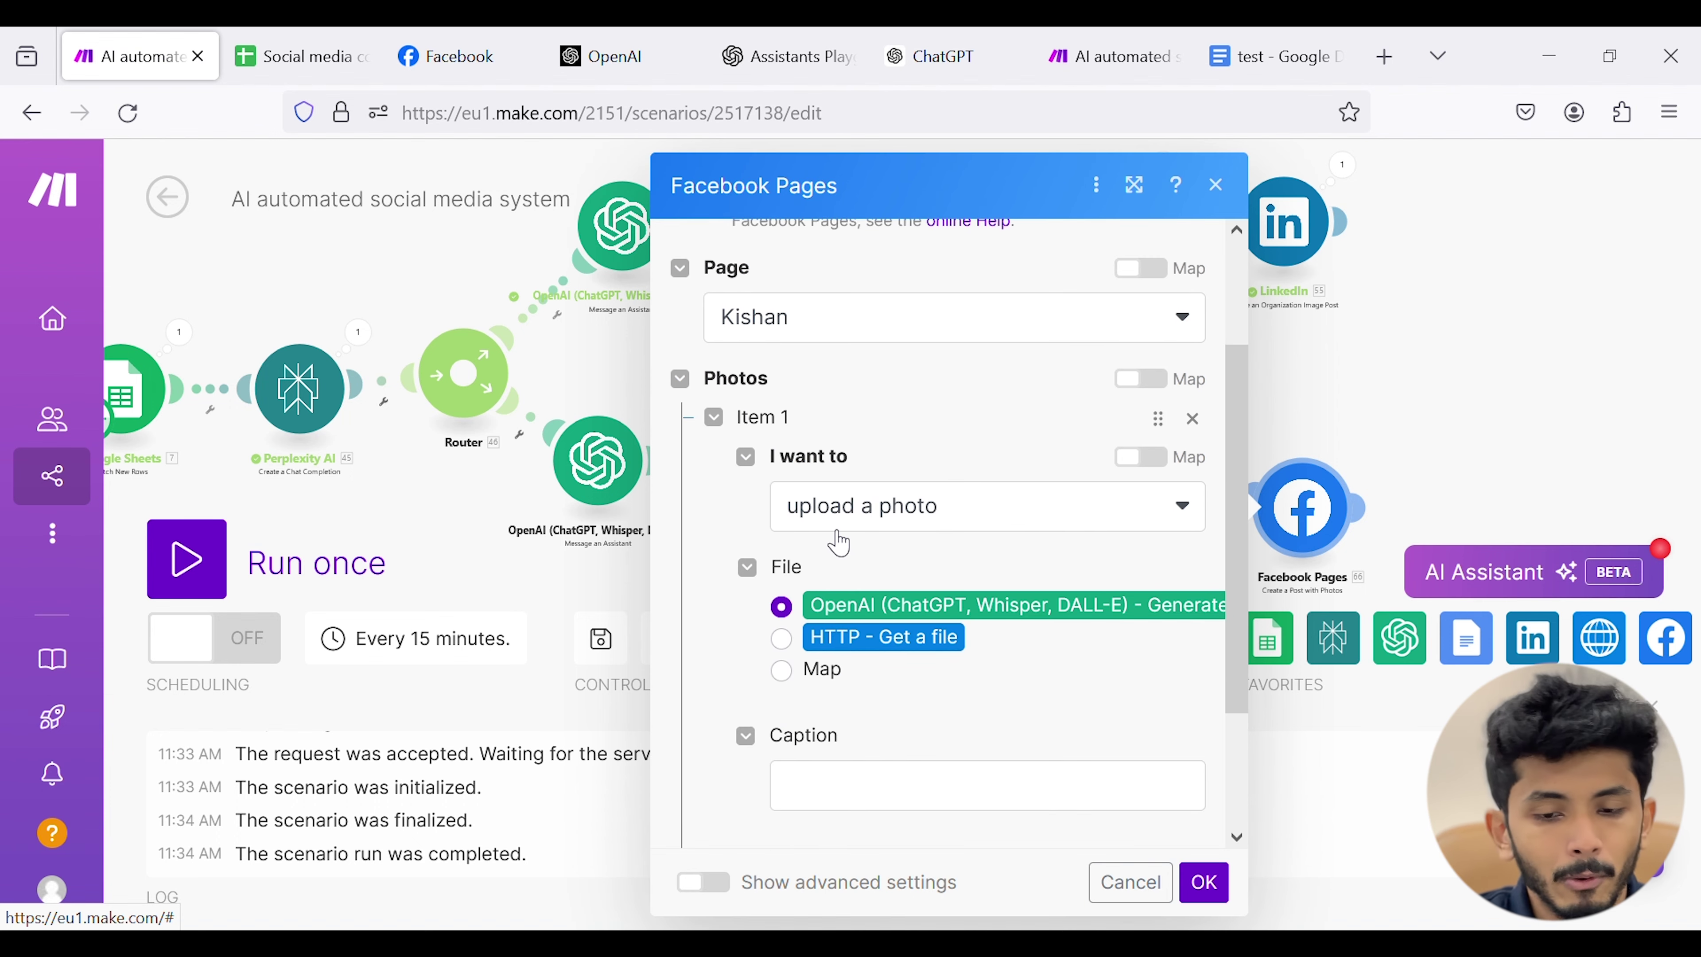
pyautogui.click(878, 522)
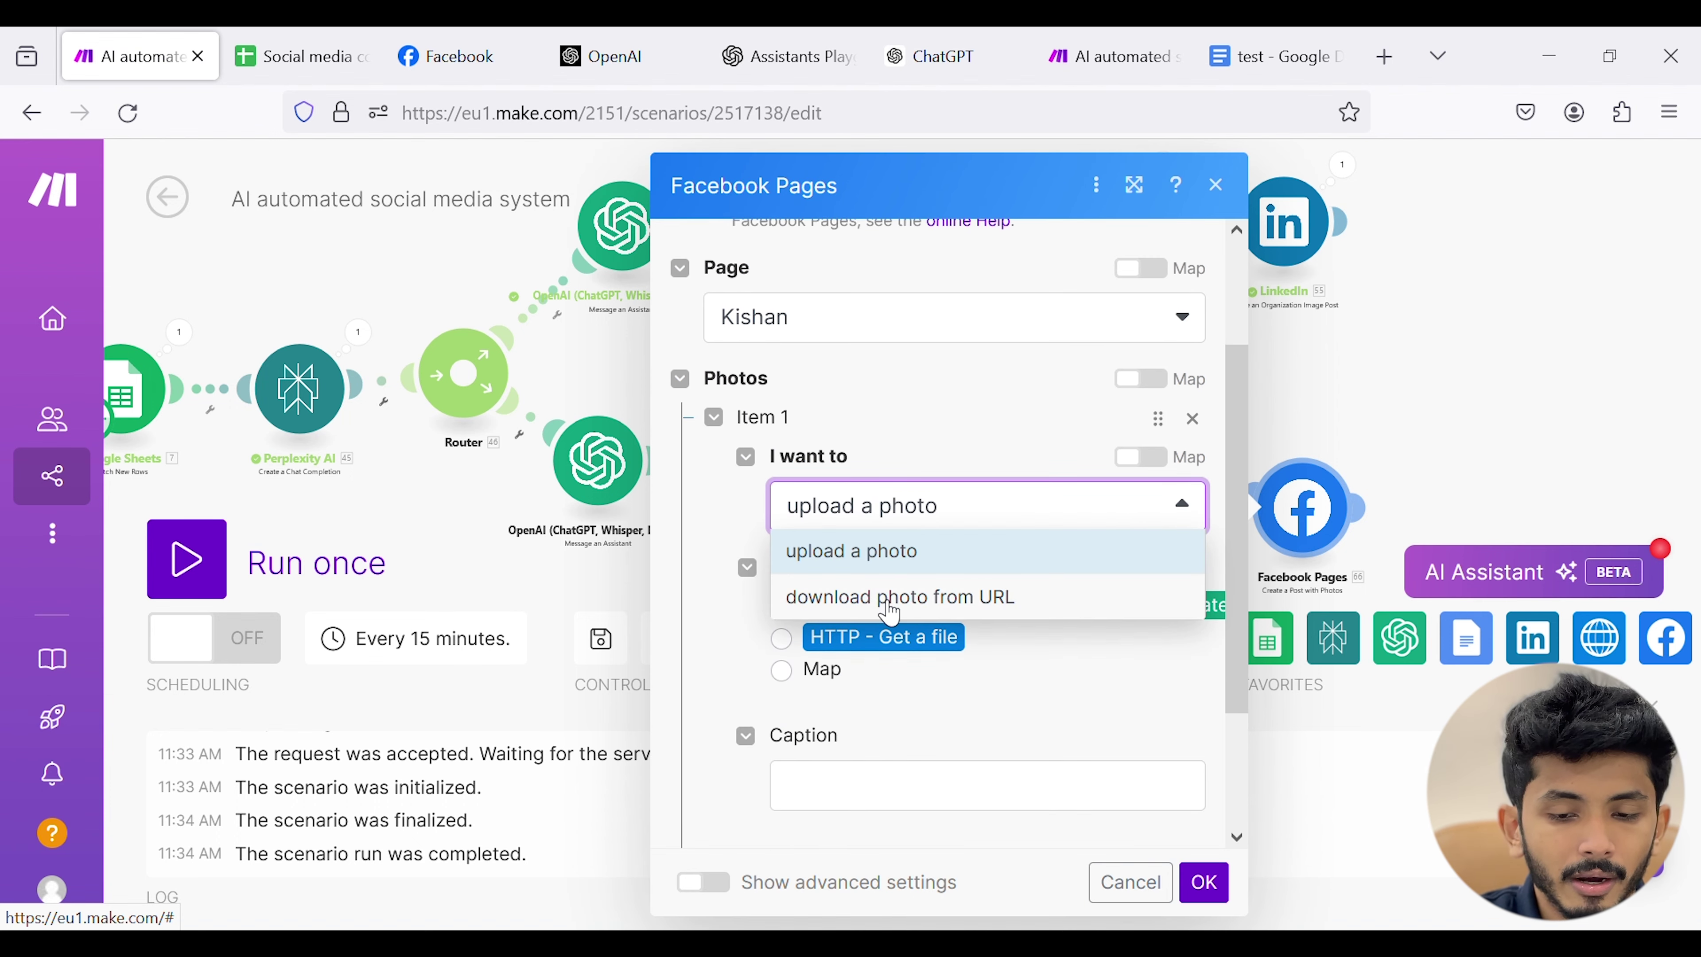
pyautogui.click(936, 508)
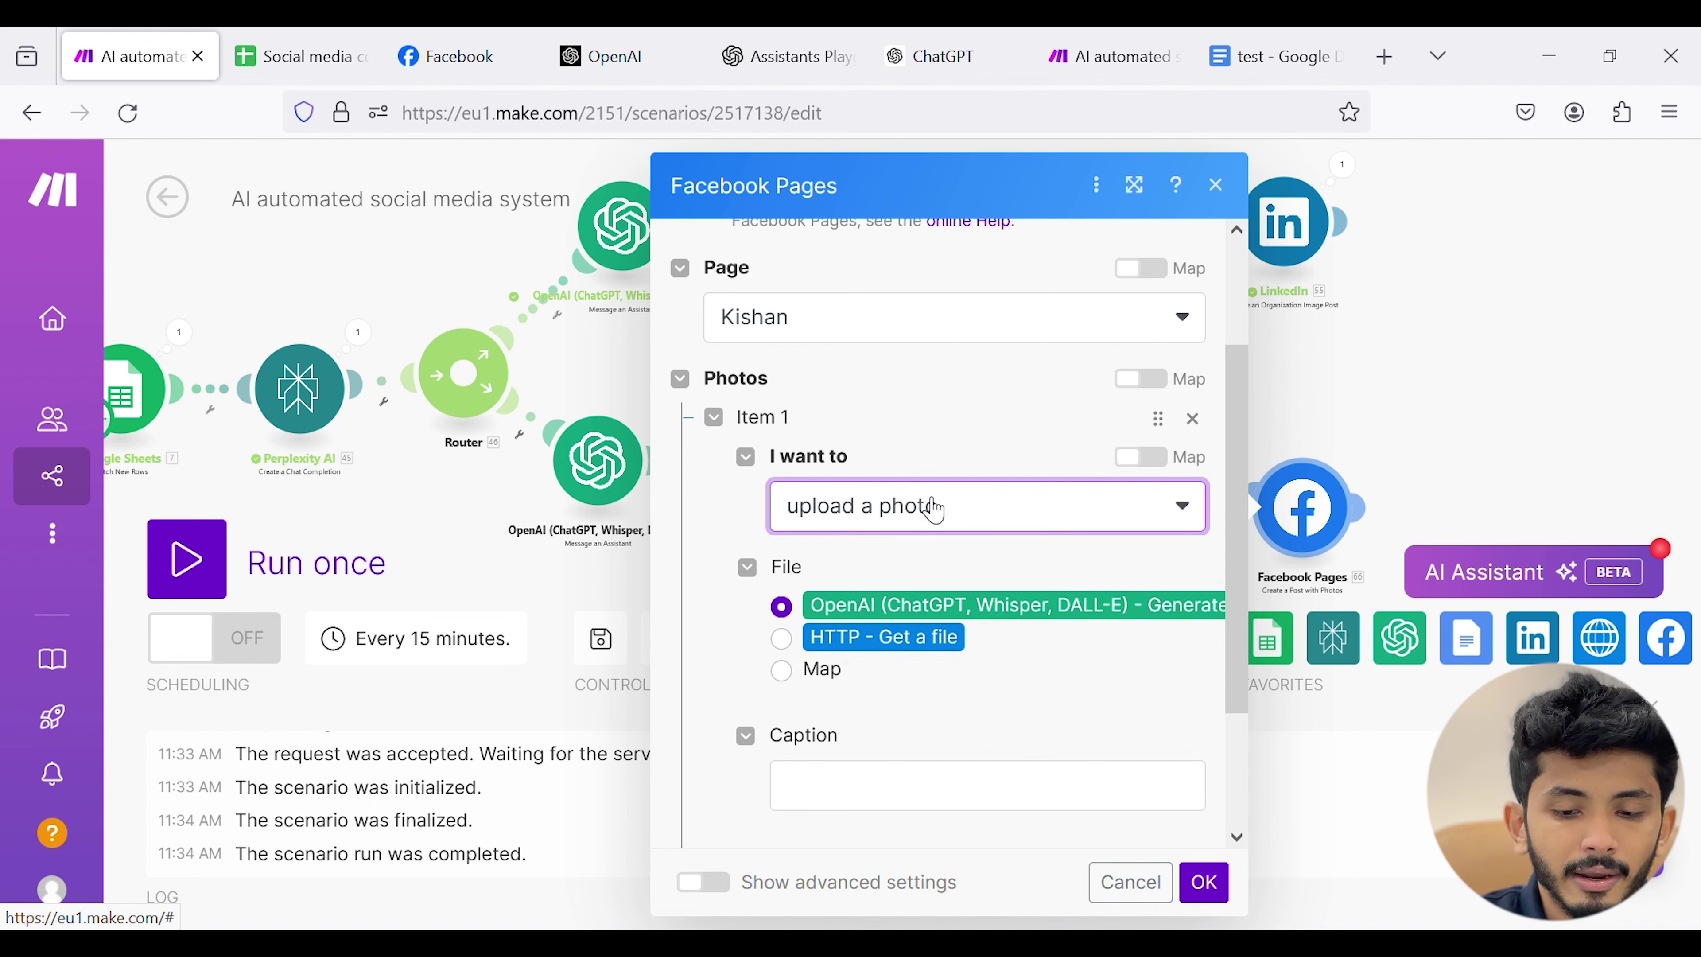
pyautogui.click(833, 640)
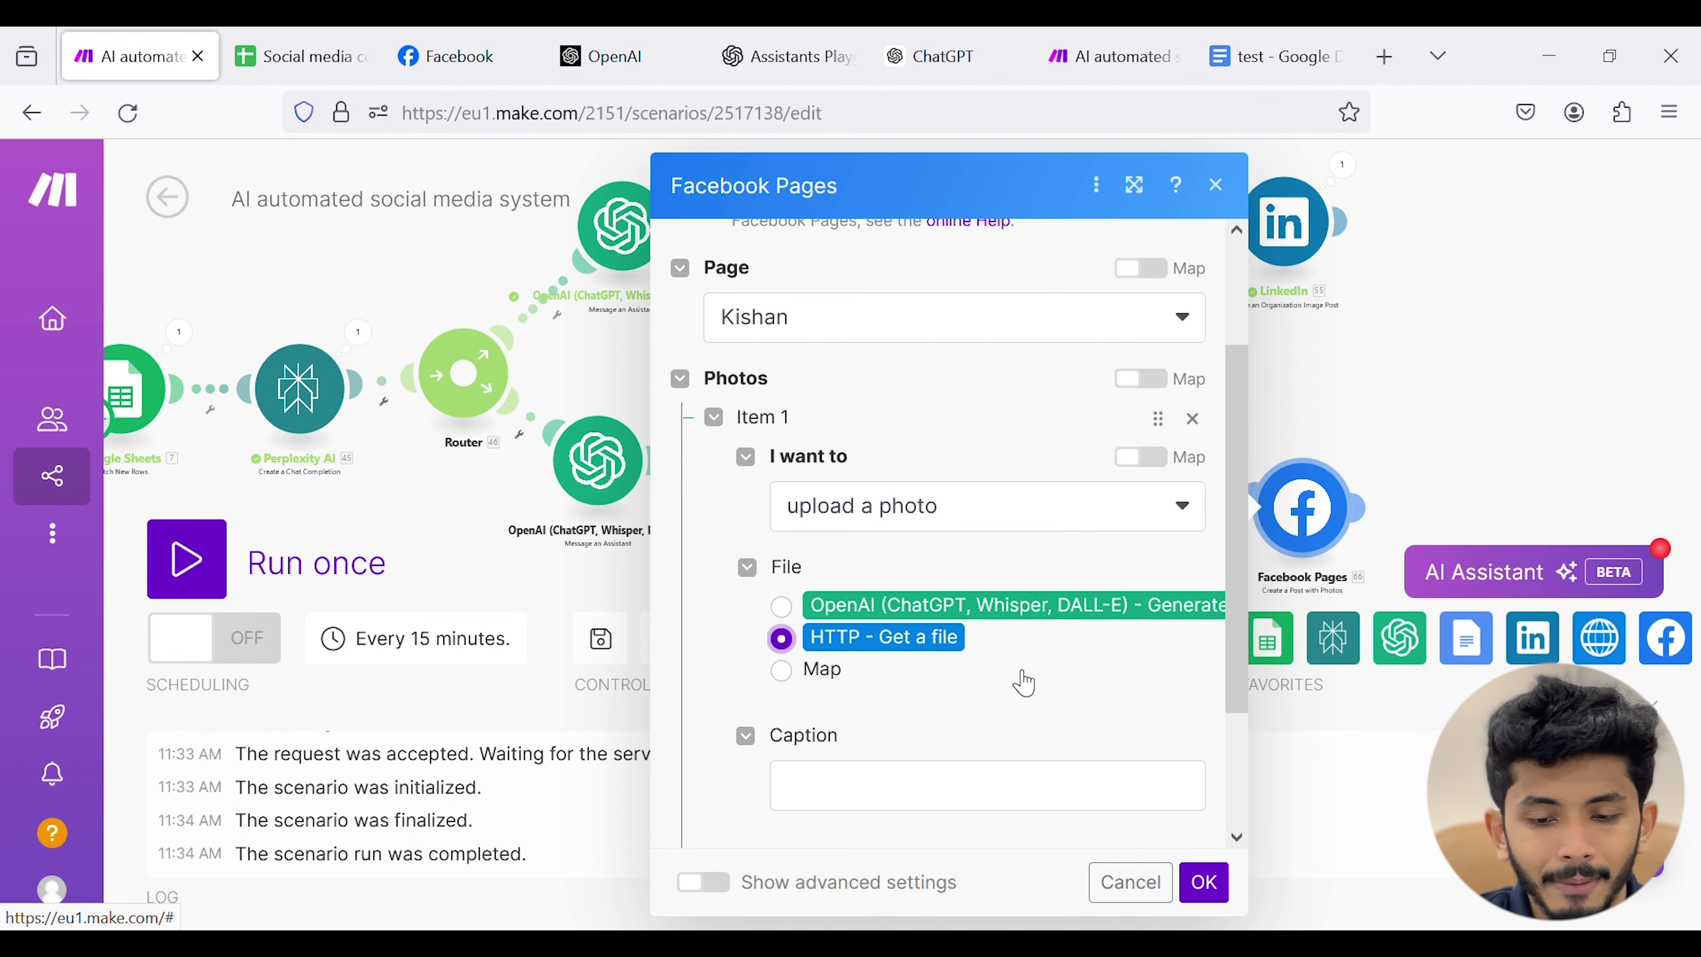
# - Set the photo's Caption to test, map the post's Message to the second branch's Message an Assistant Result, and save the module
pyautogui.scroll(-2, 1014, 587)
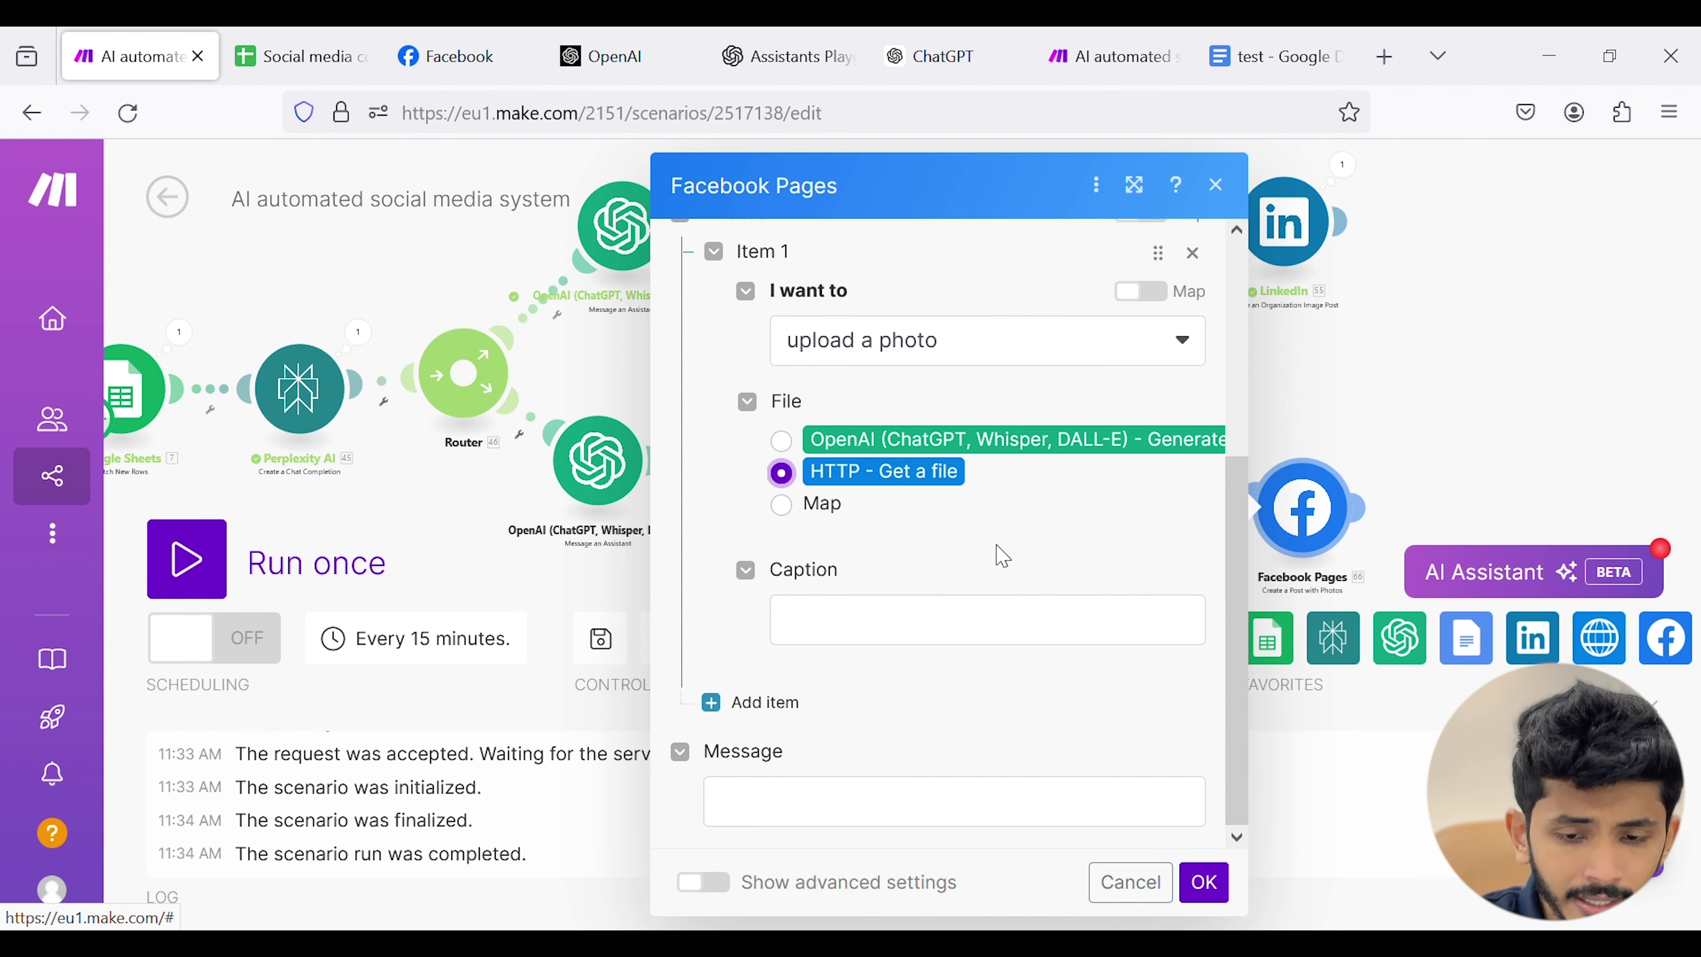
pyautogui.click(913, 632)
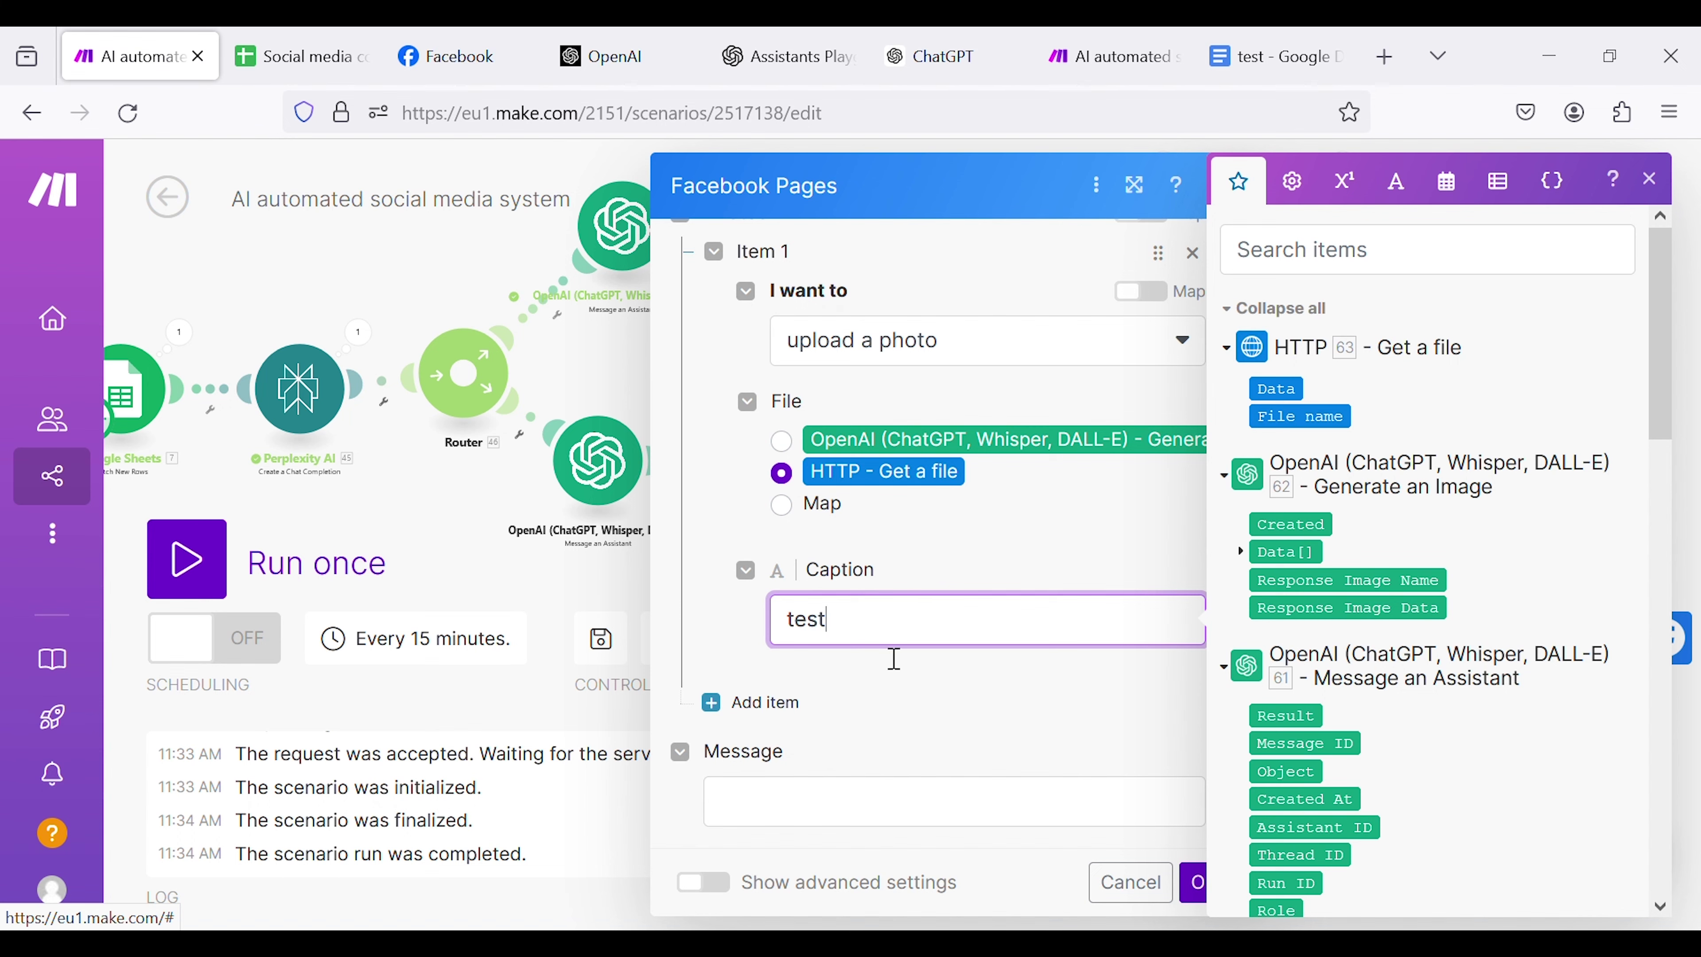
pyautogui.click(826, 808)
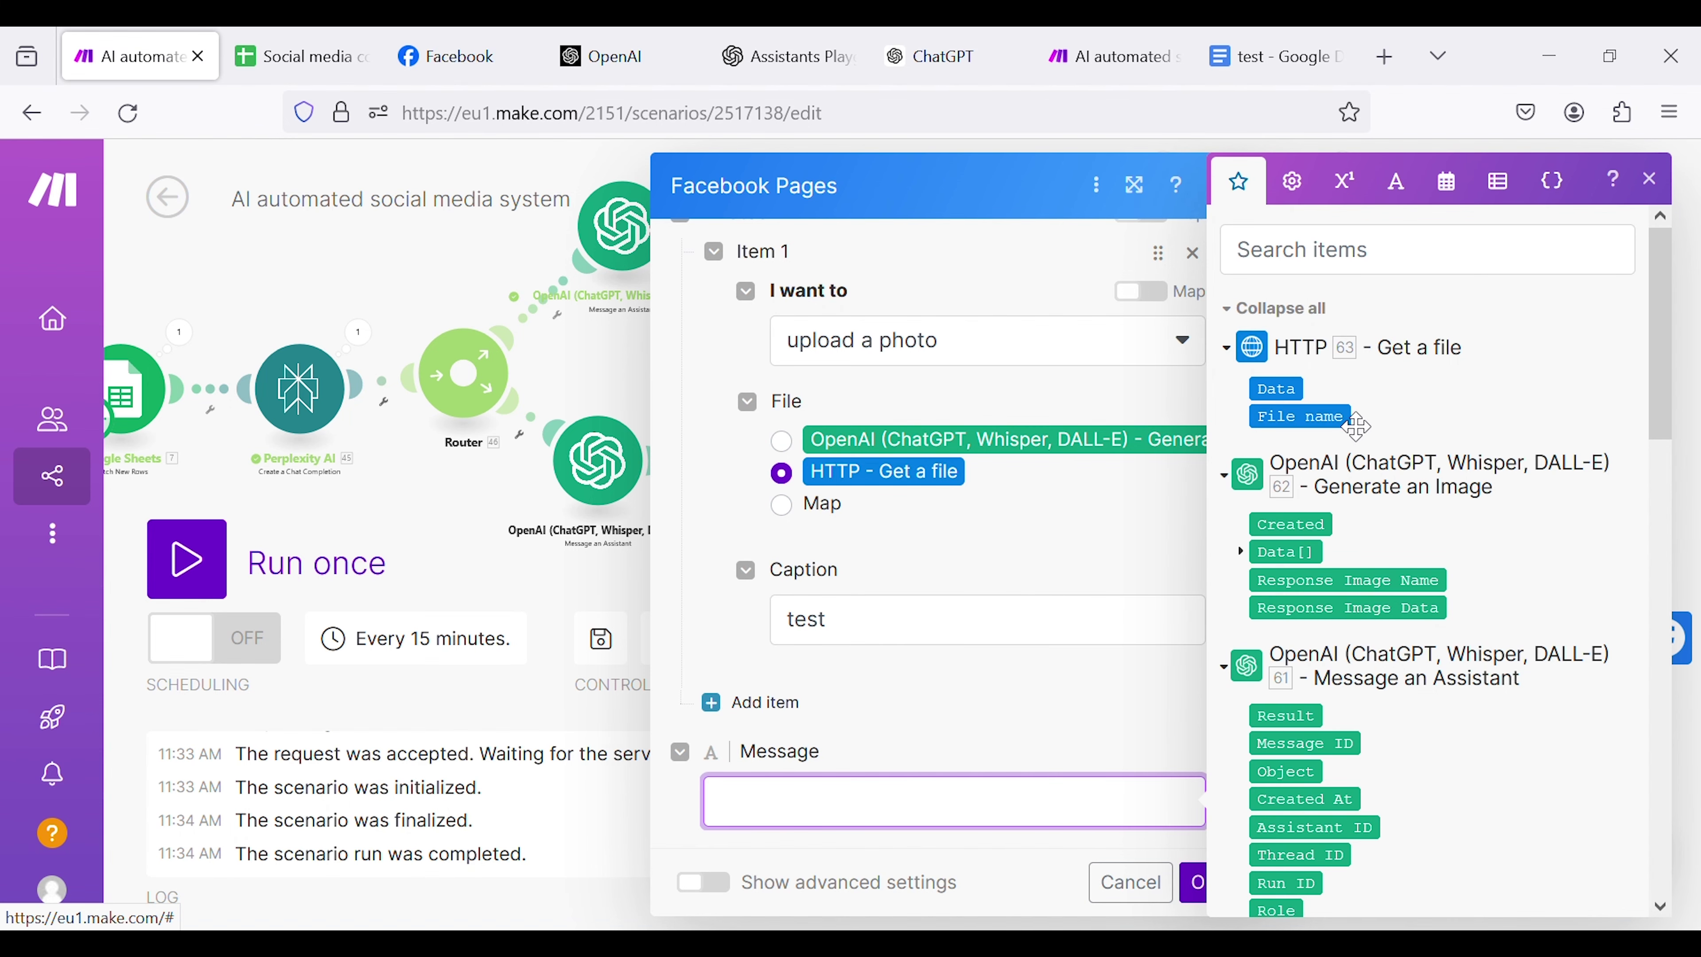
pyautogui.scroll(-2, 1319, 640)
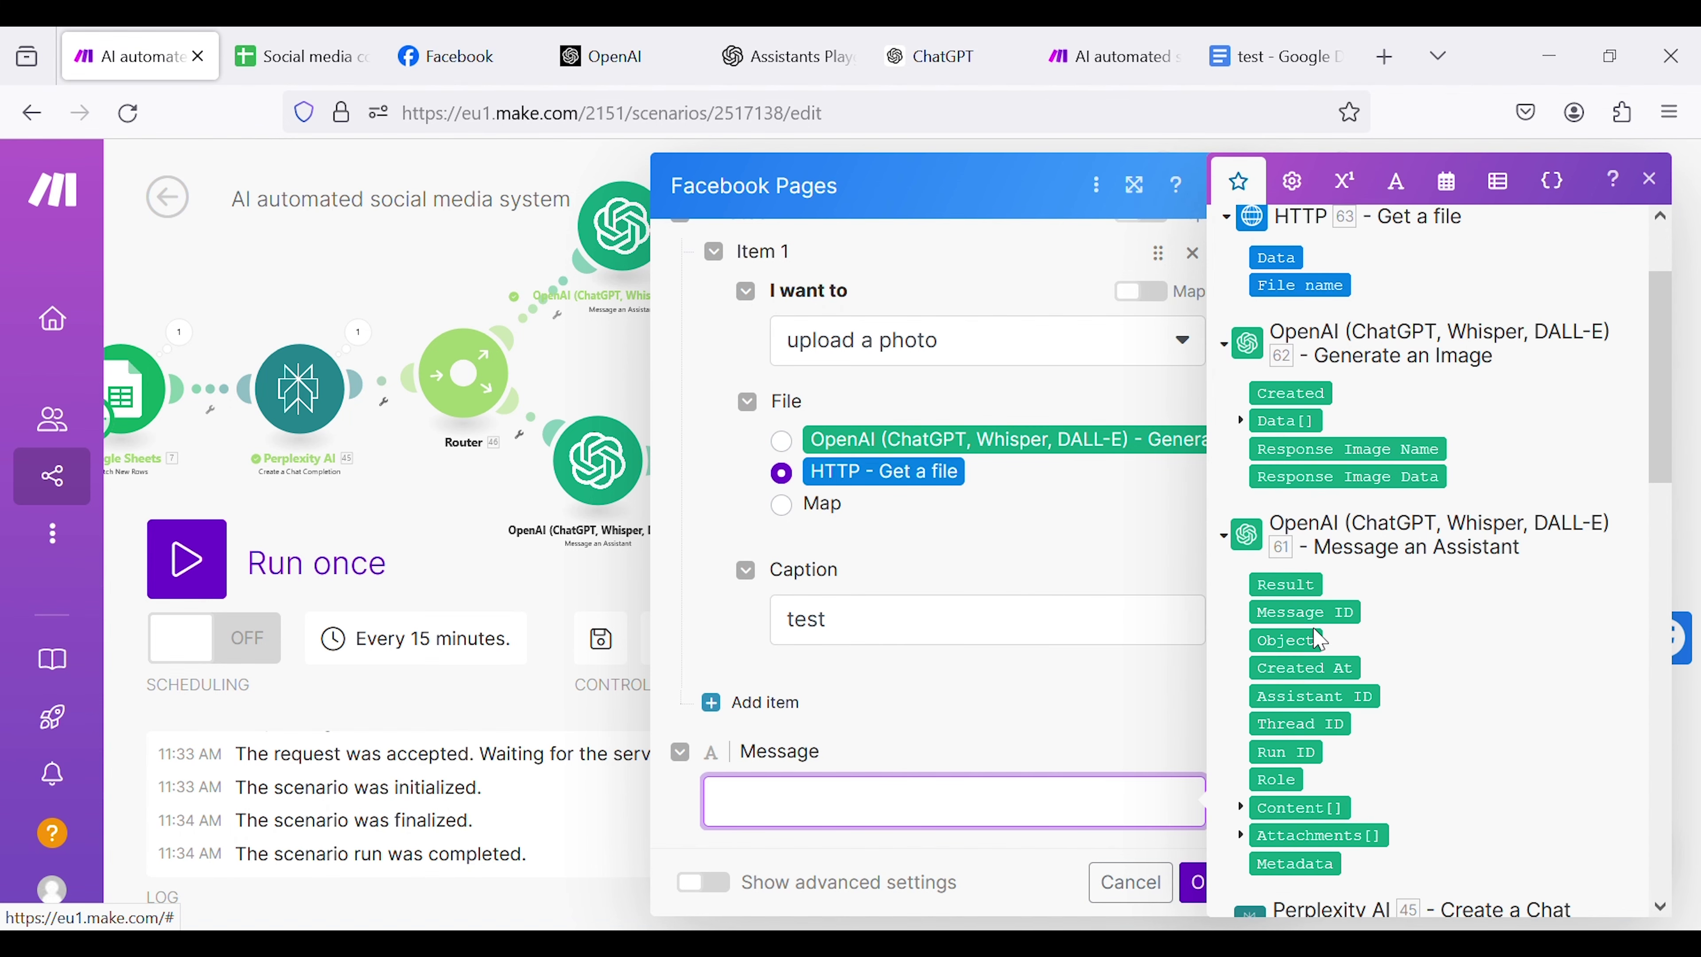
pyautogui.click(1303, 584)
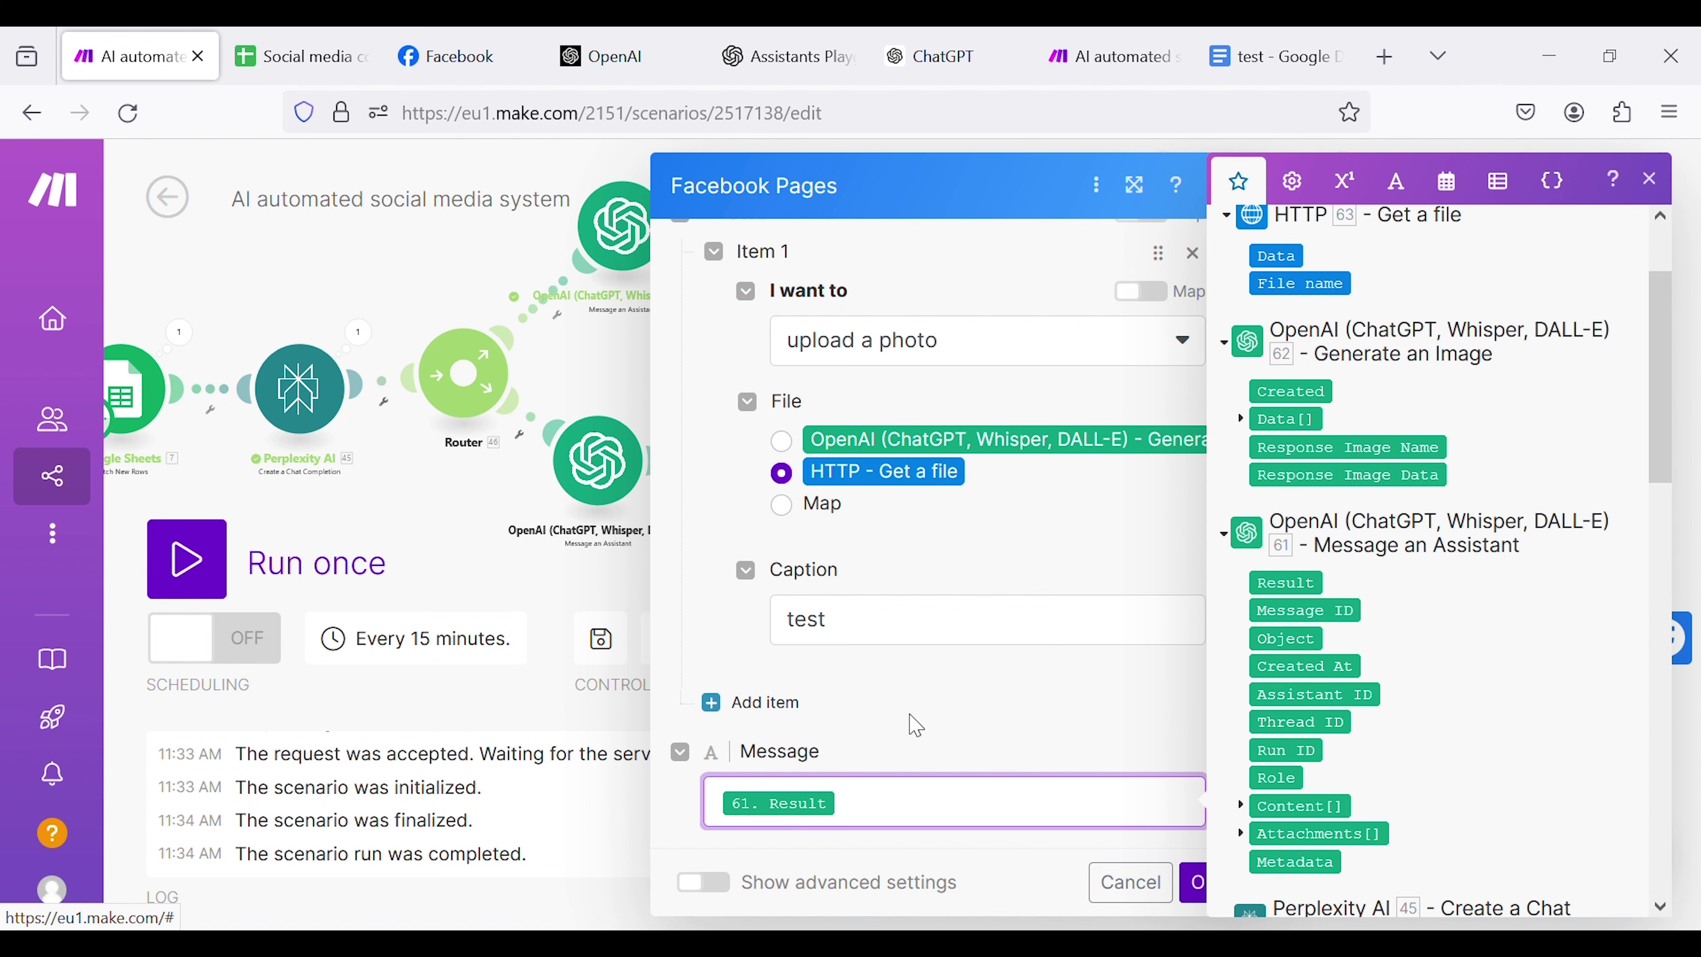
pyautogui.click(1180, 882)
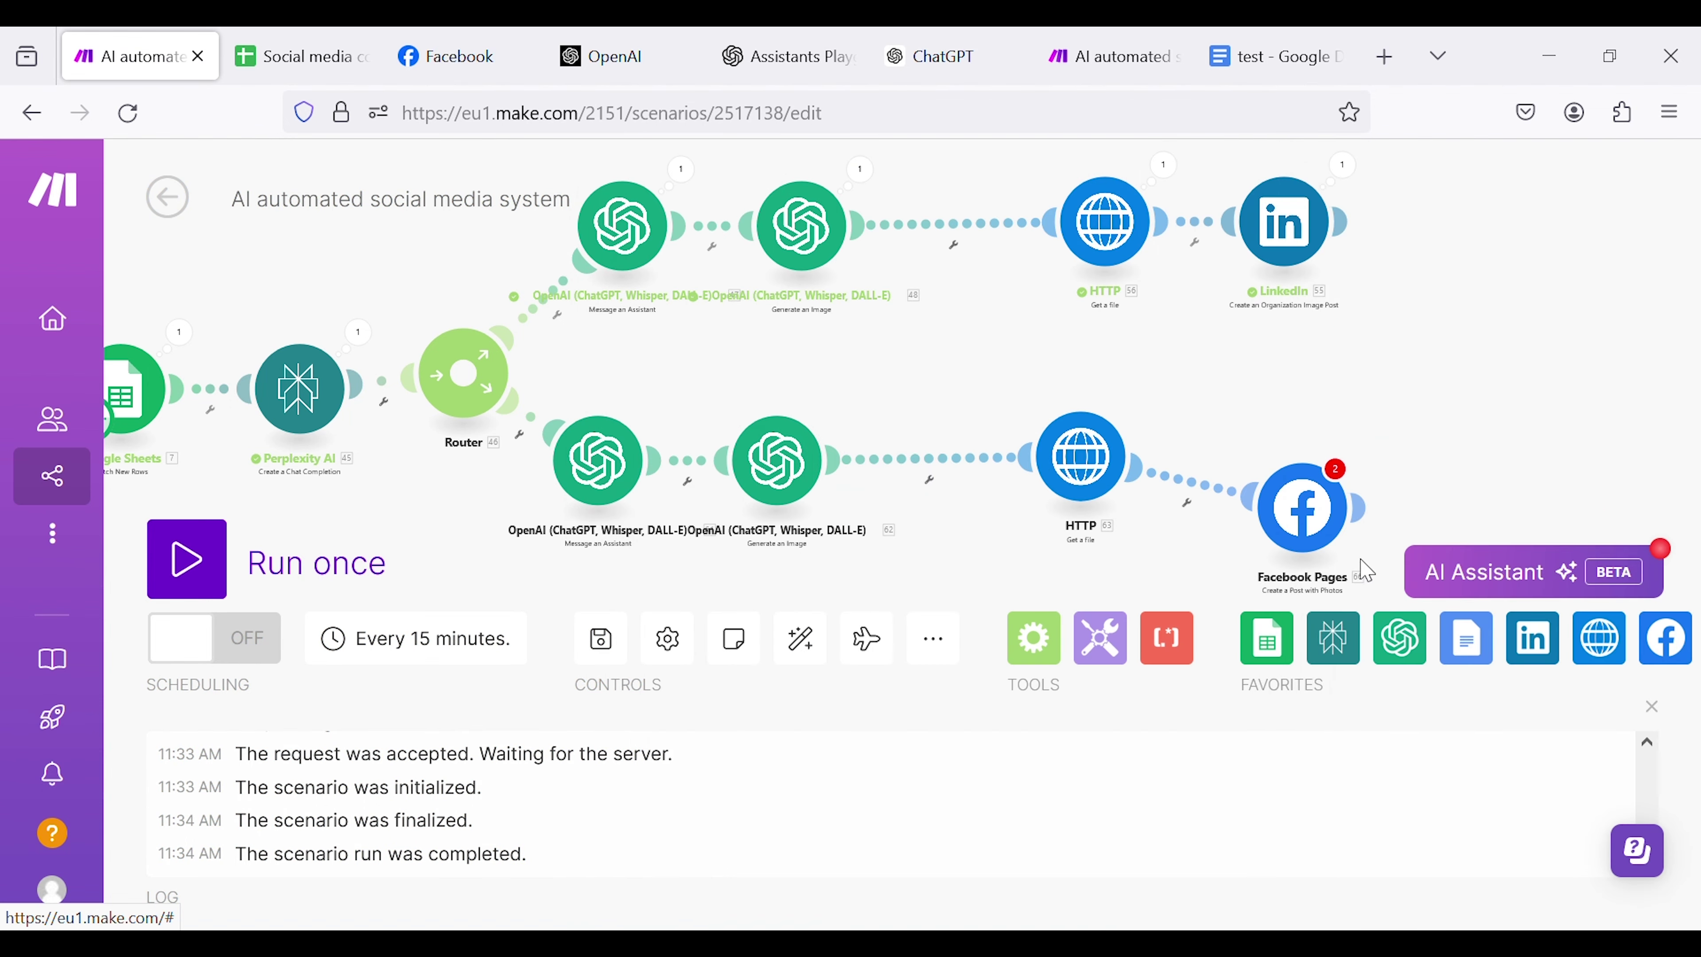
# - Confirm the Facebook Pages module's settings, then save the scenario and auto-align its modules
pyautogui.click(1296, 499)
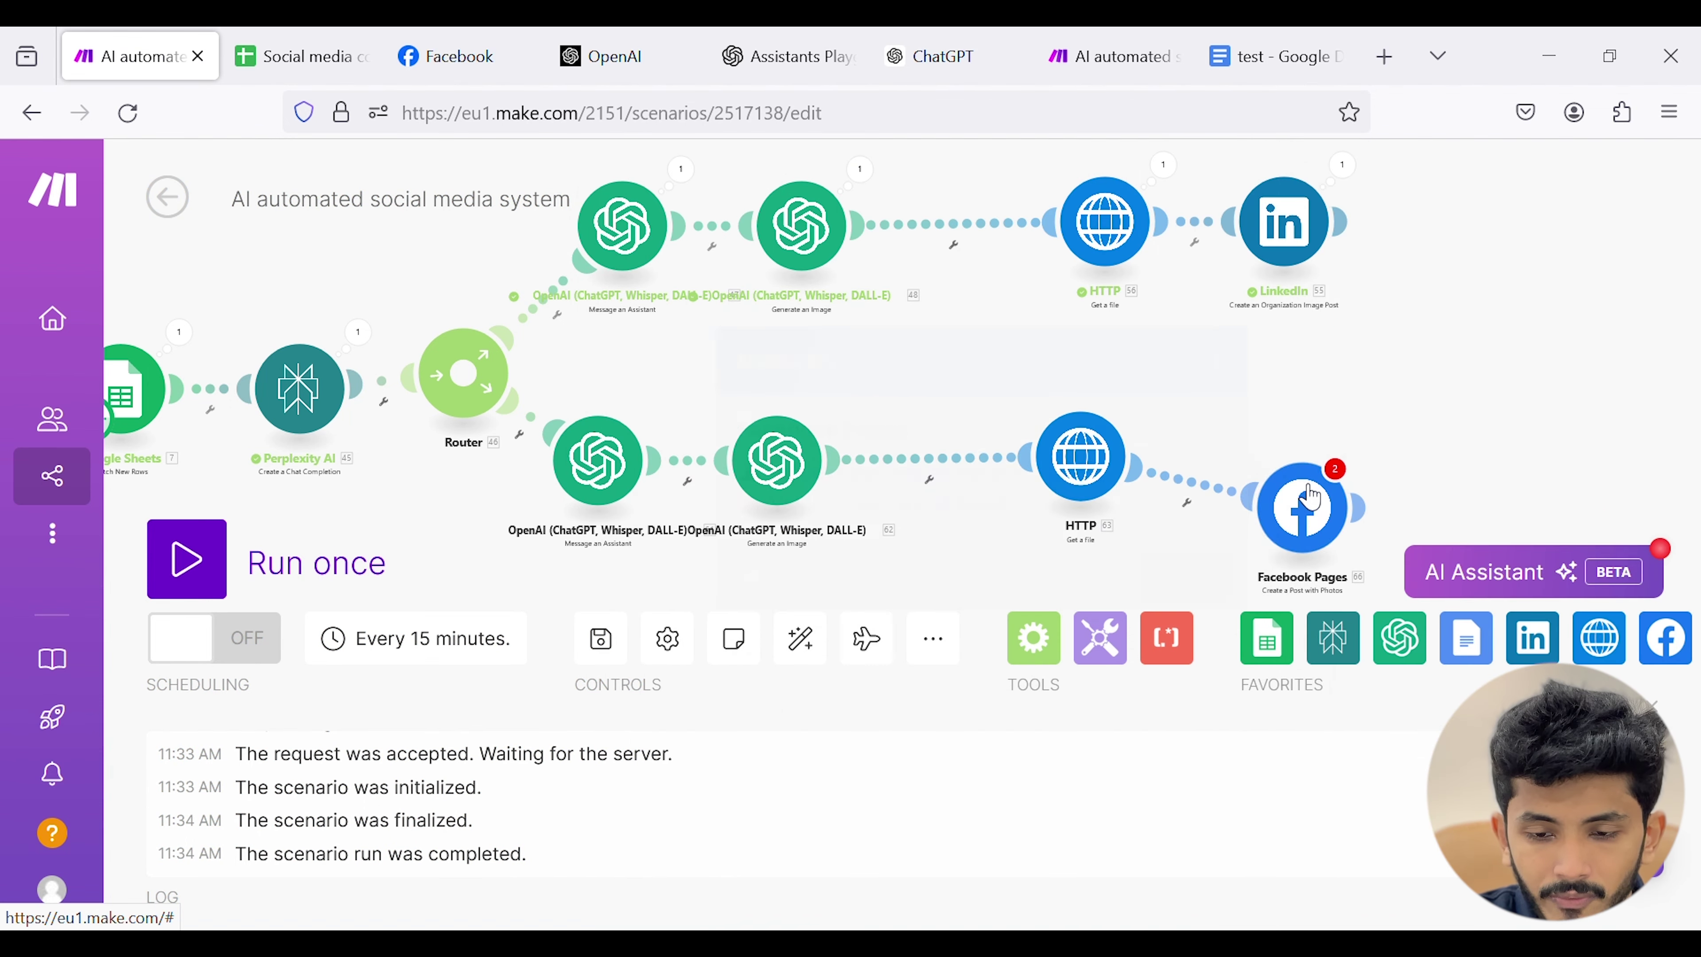
pyautogui.click(1302, 507)
pyautogui.scroll(-5, 1040, 546)
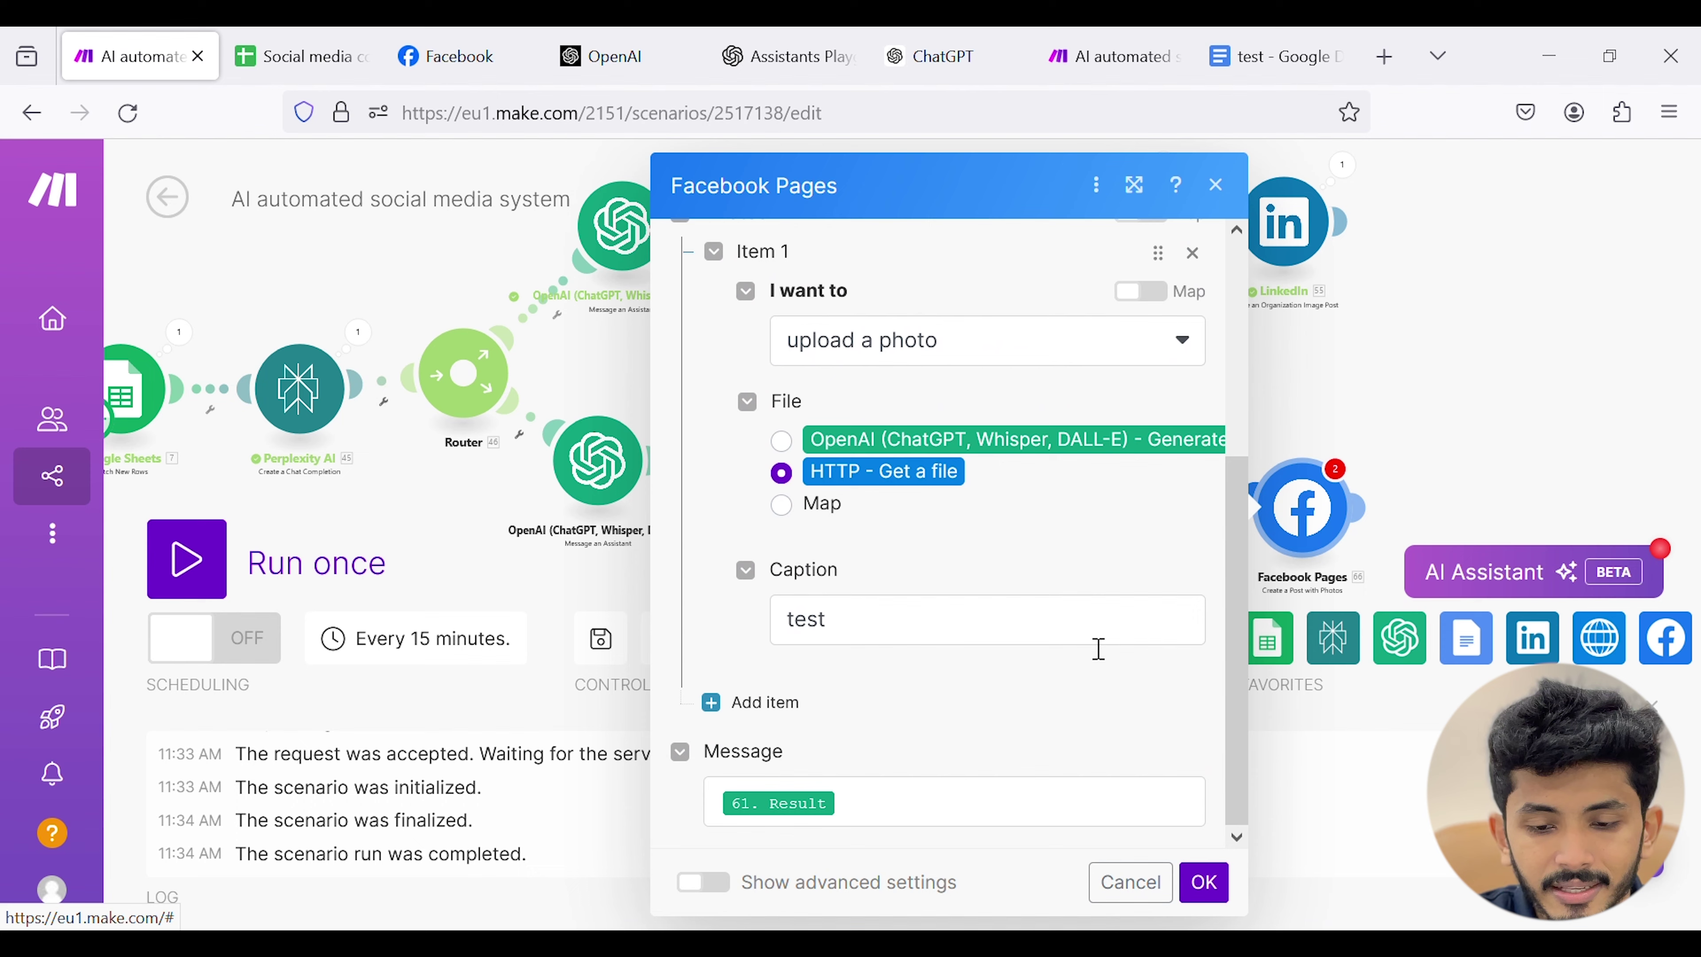
pyautogui.click(1200, 881)
pyautogui.click(615, 656)
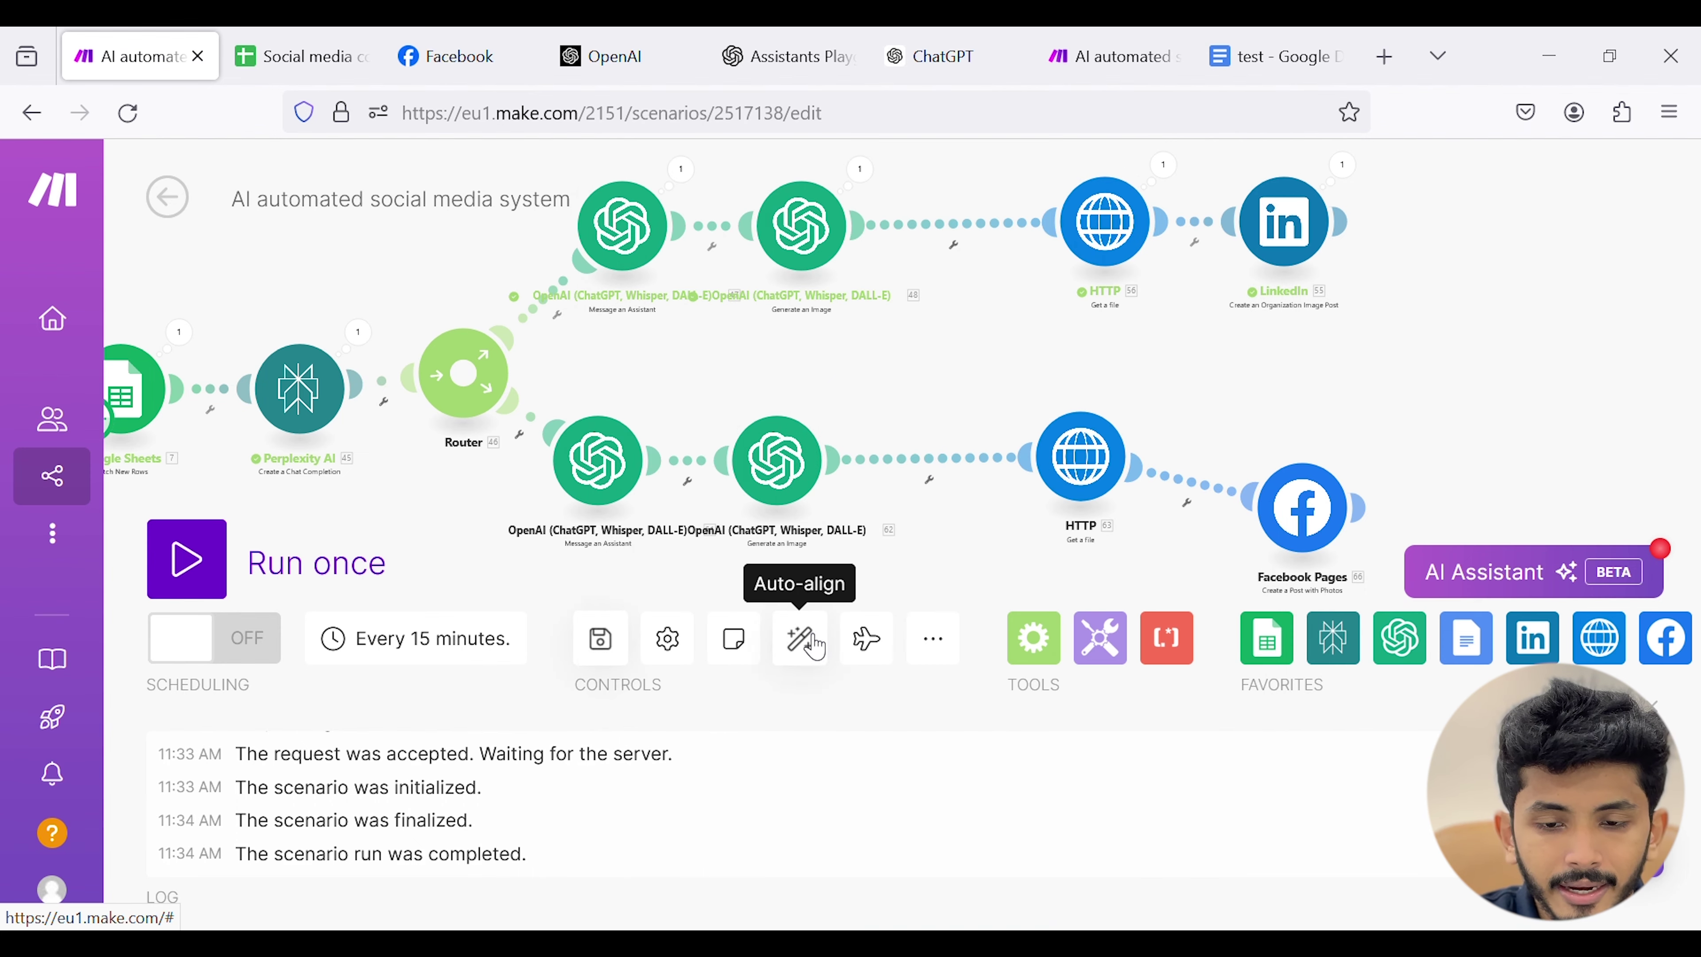
pyautogui.click(800, 637)
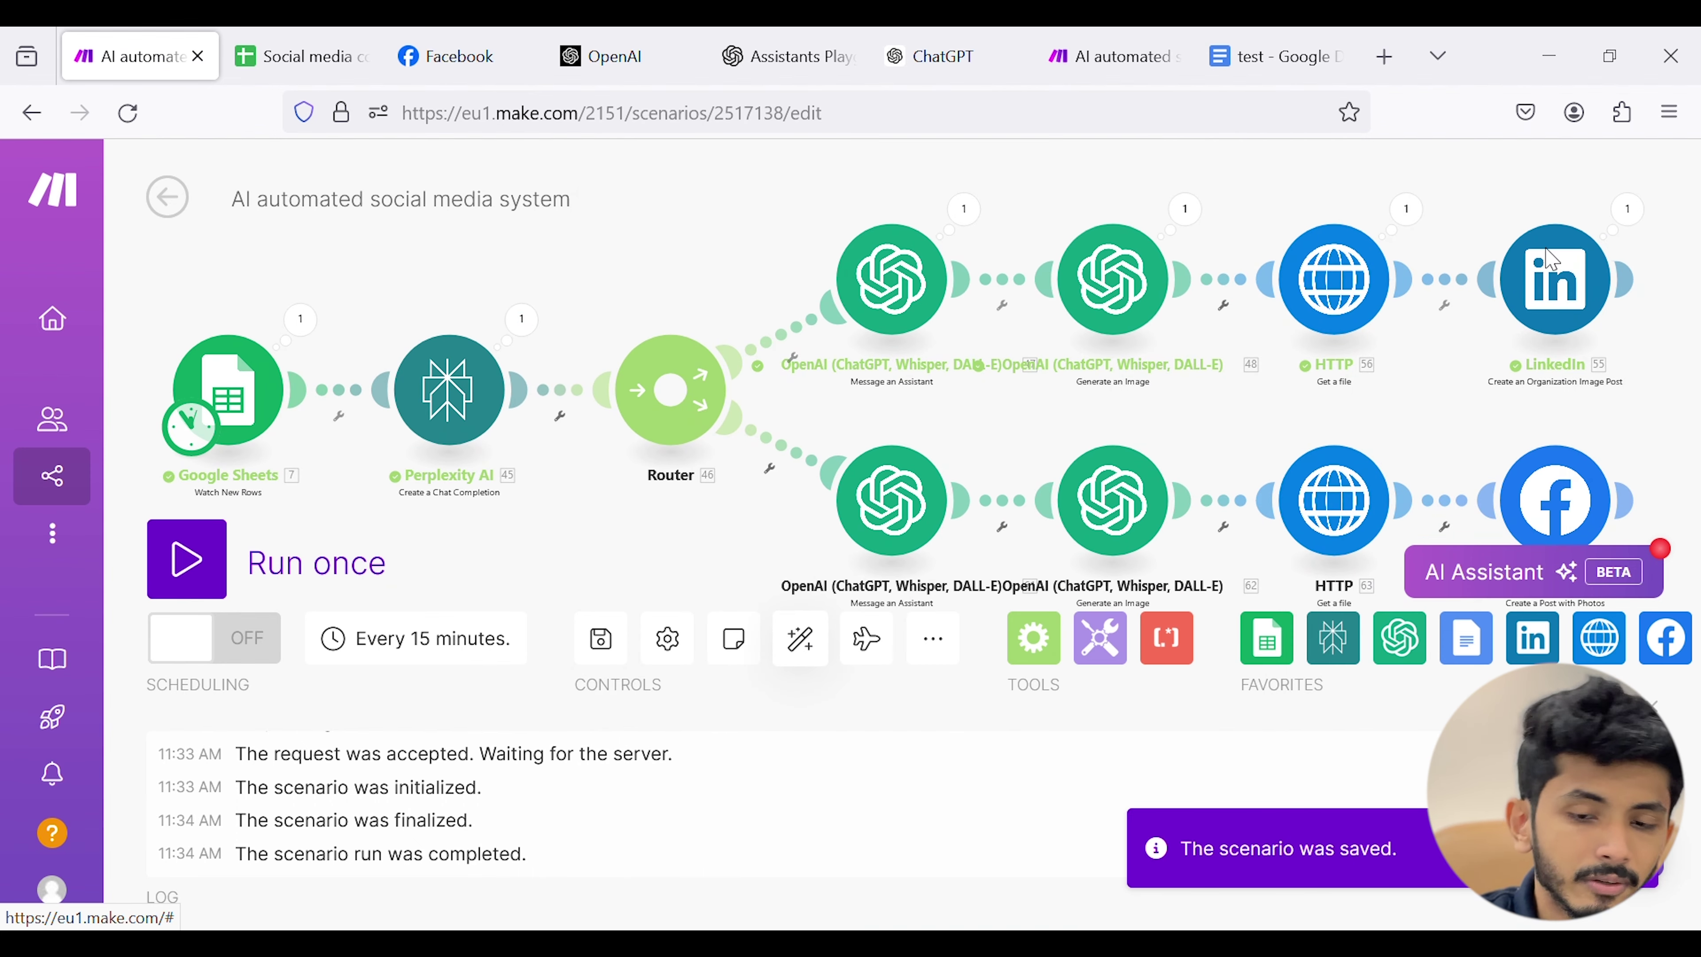
# - Disable the route from the router to the LinkedIn branch
pyautogui.rightClick(777, 325)
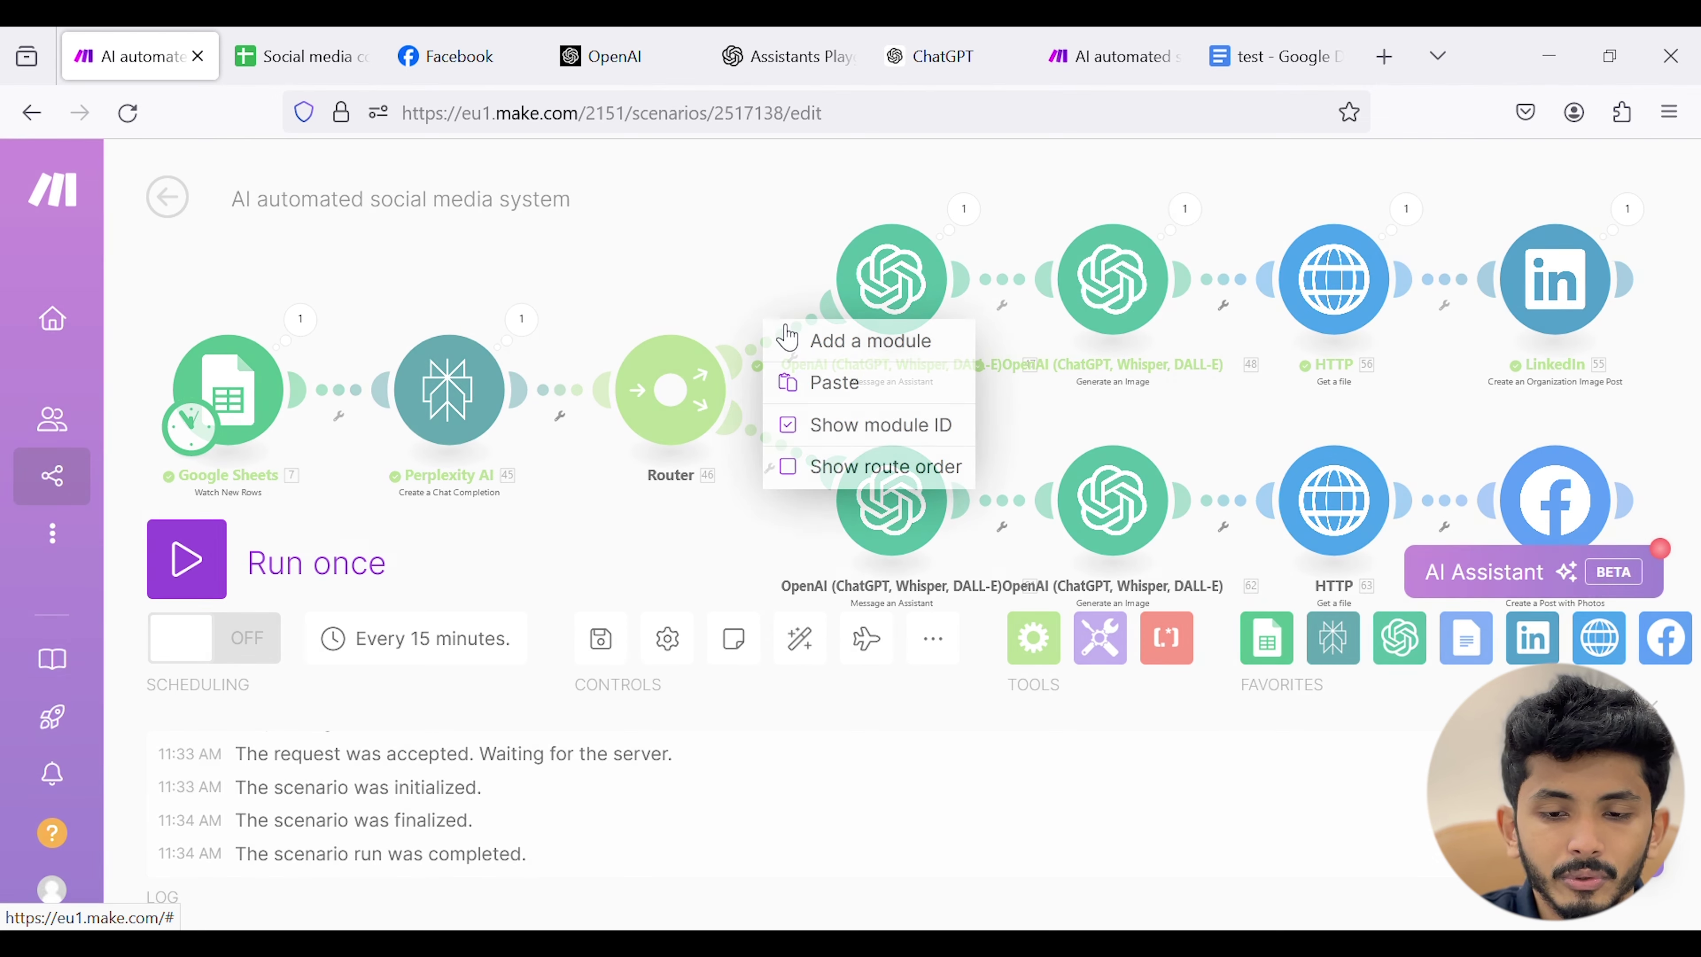
pyautogui.press('Escape')
pyautogui.click(794, 355)
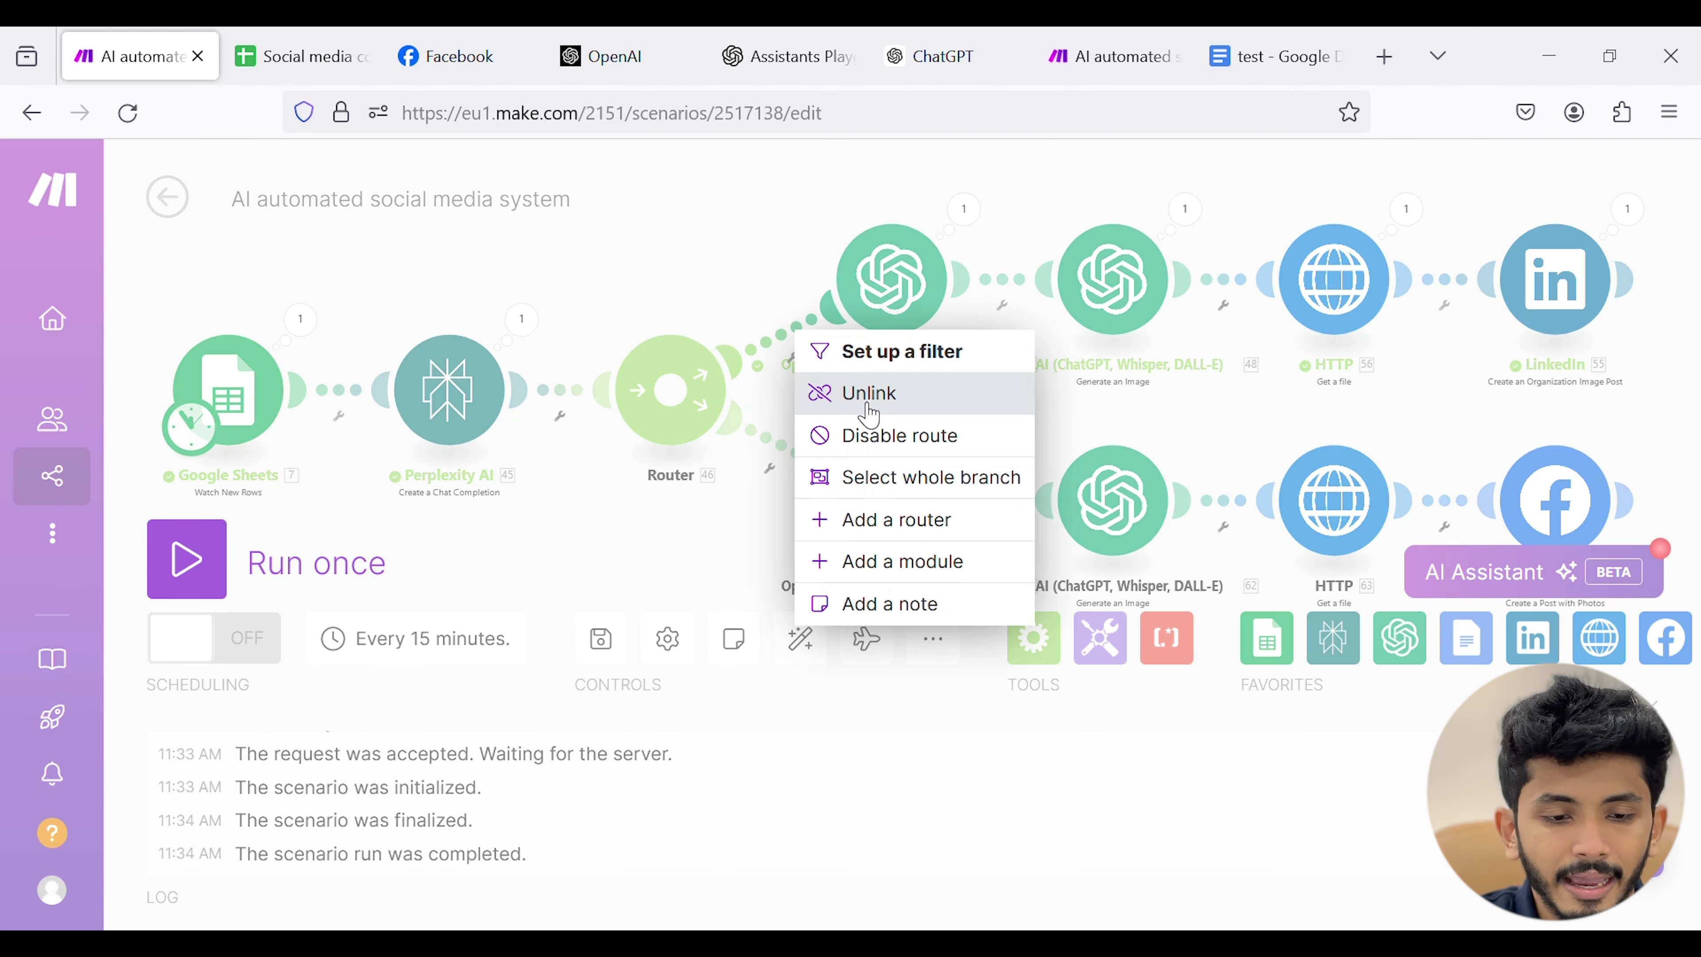
pyautogui.click(870, 433)
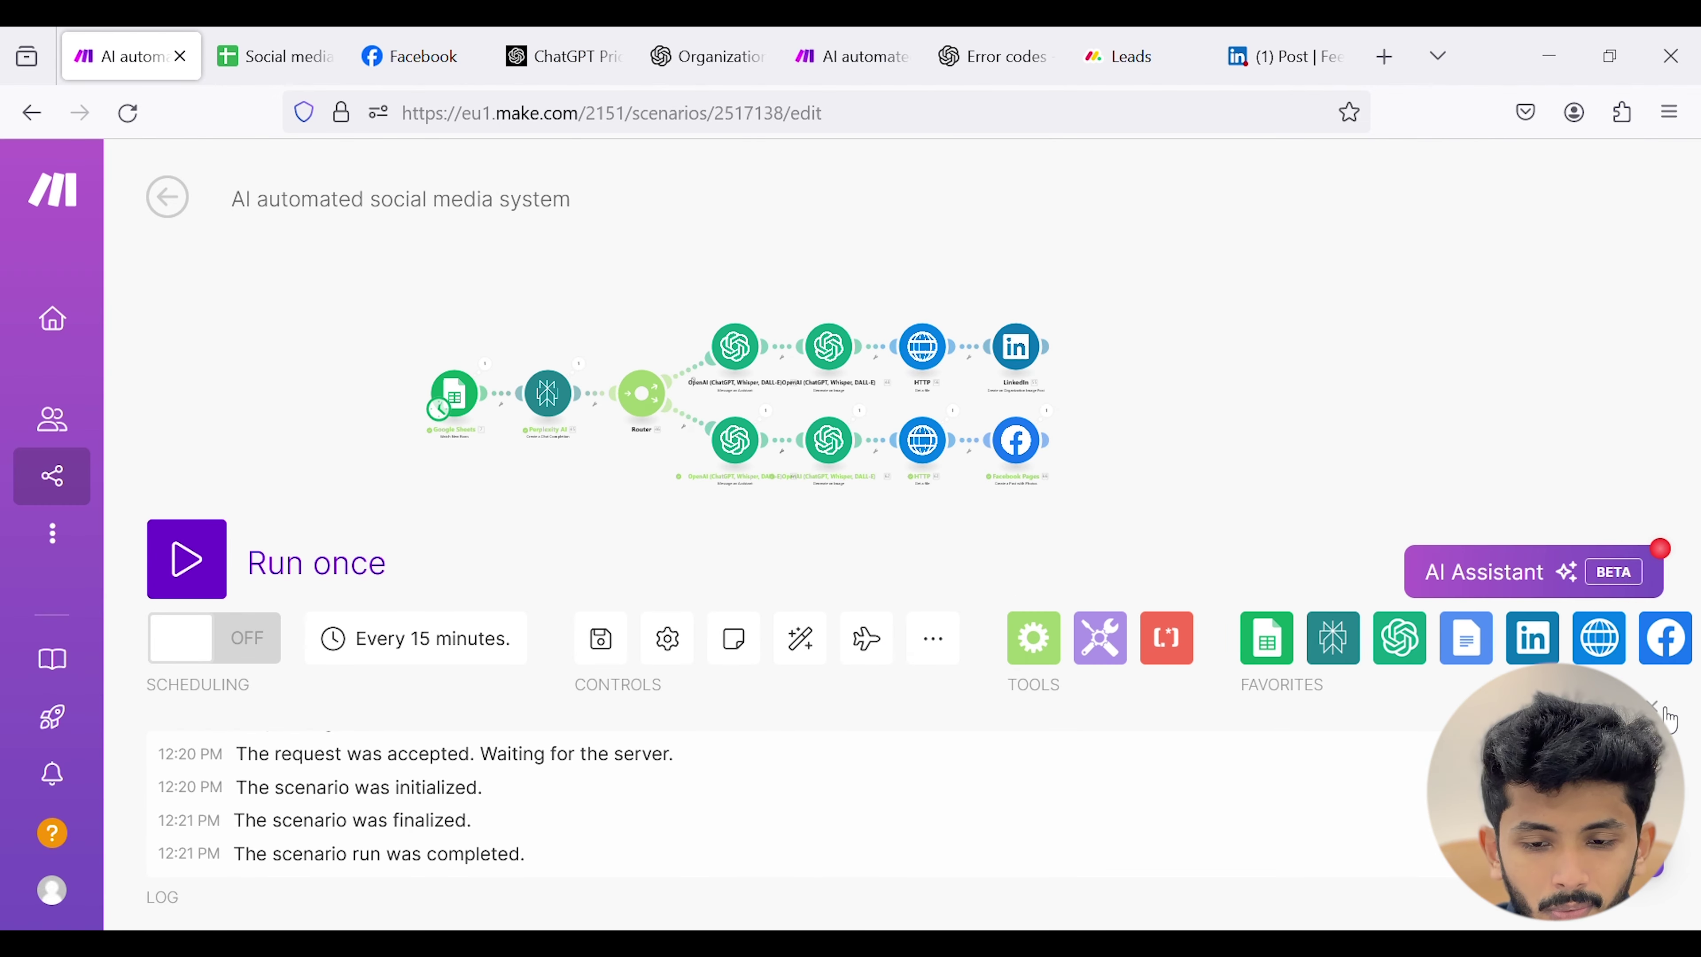
# - Inspect the Facebook Pages module's run output, then read the text and image of the published post on Facebook
pyautogui.click(1046, 411)
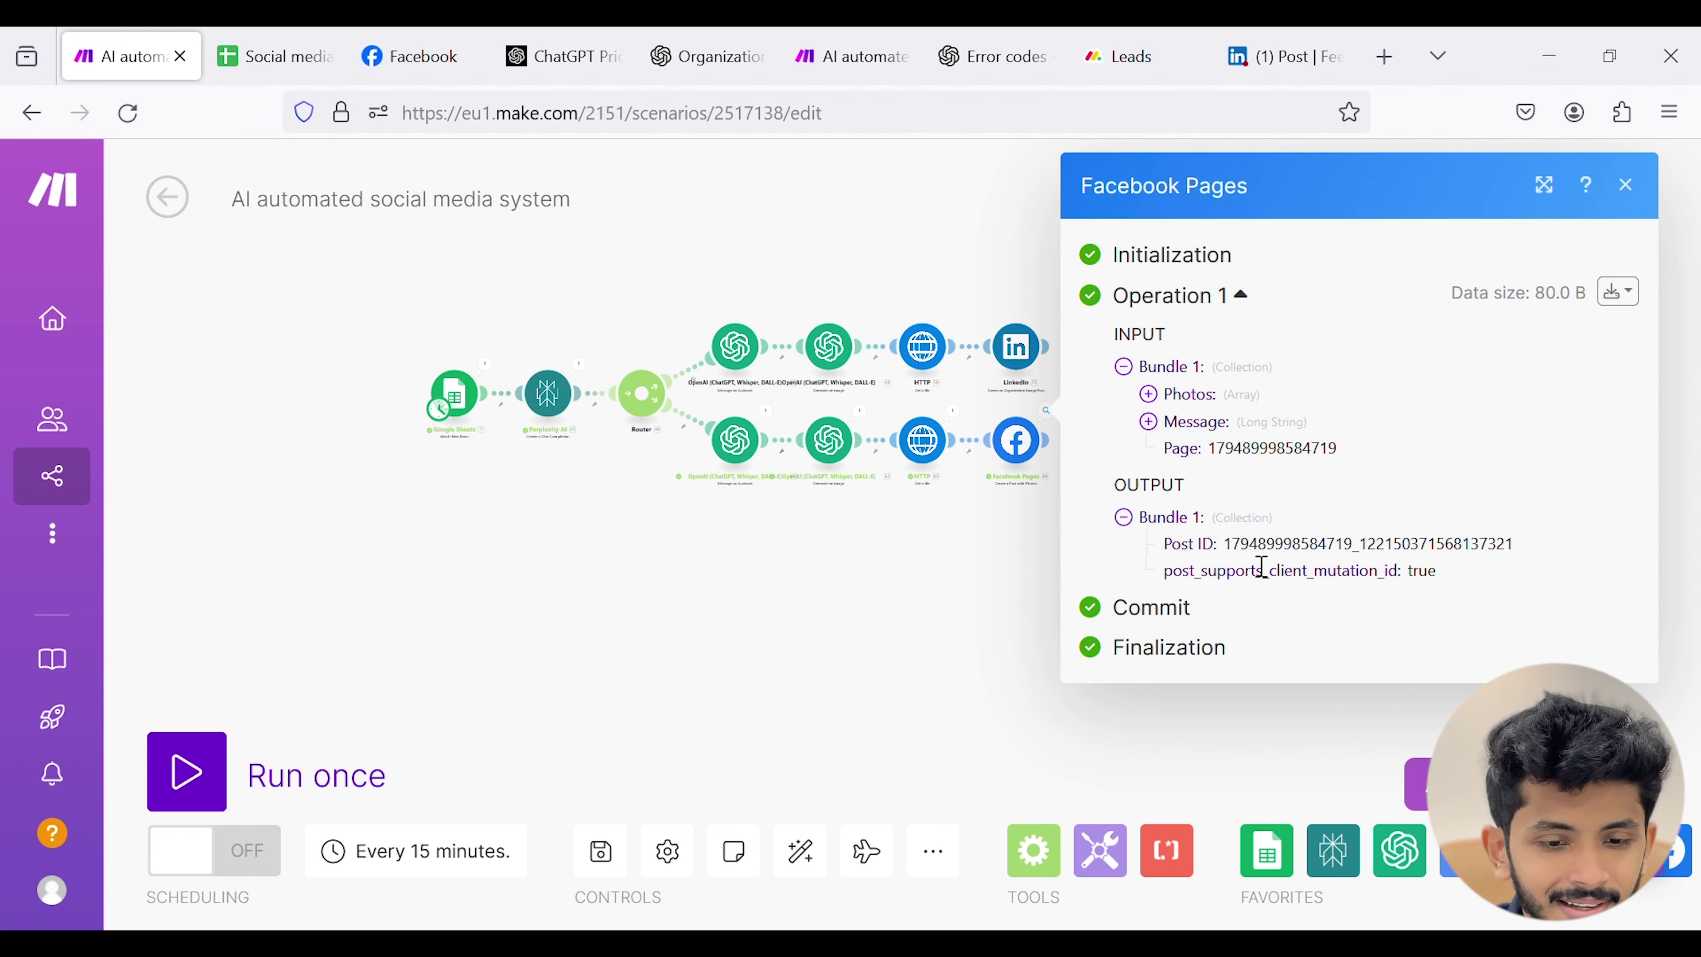
pyautogui.click(412, 57)
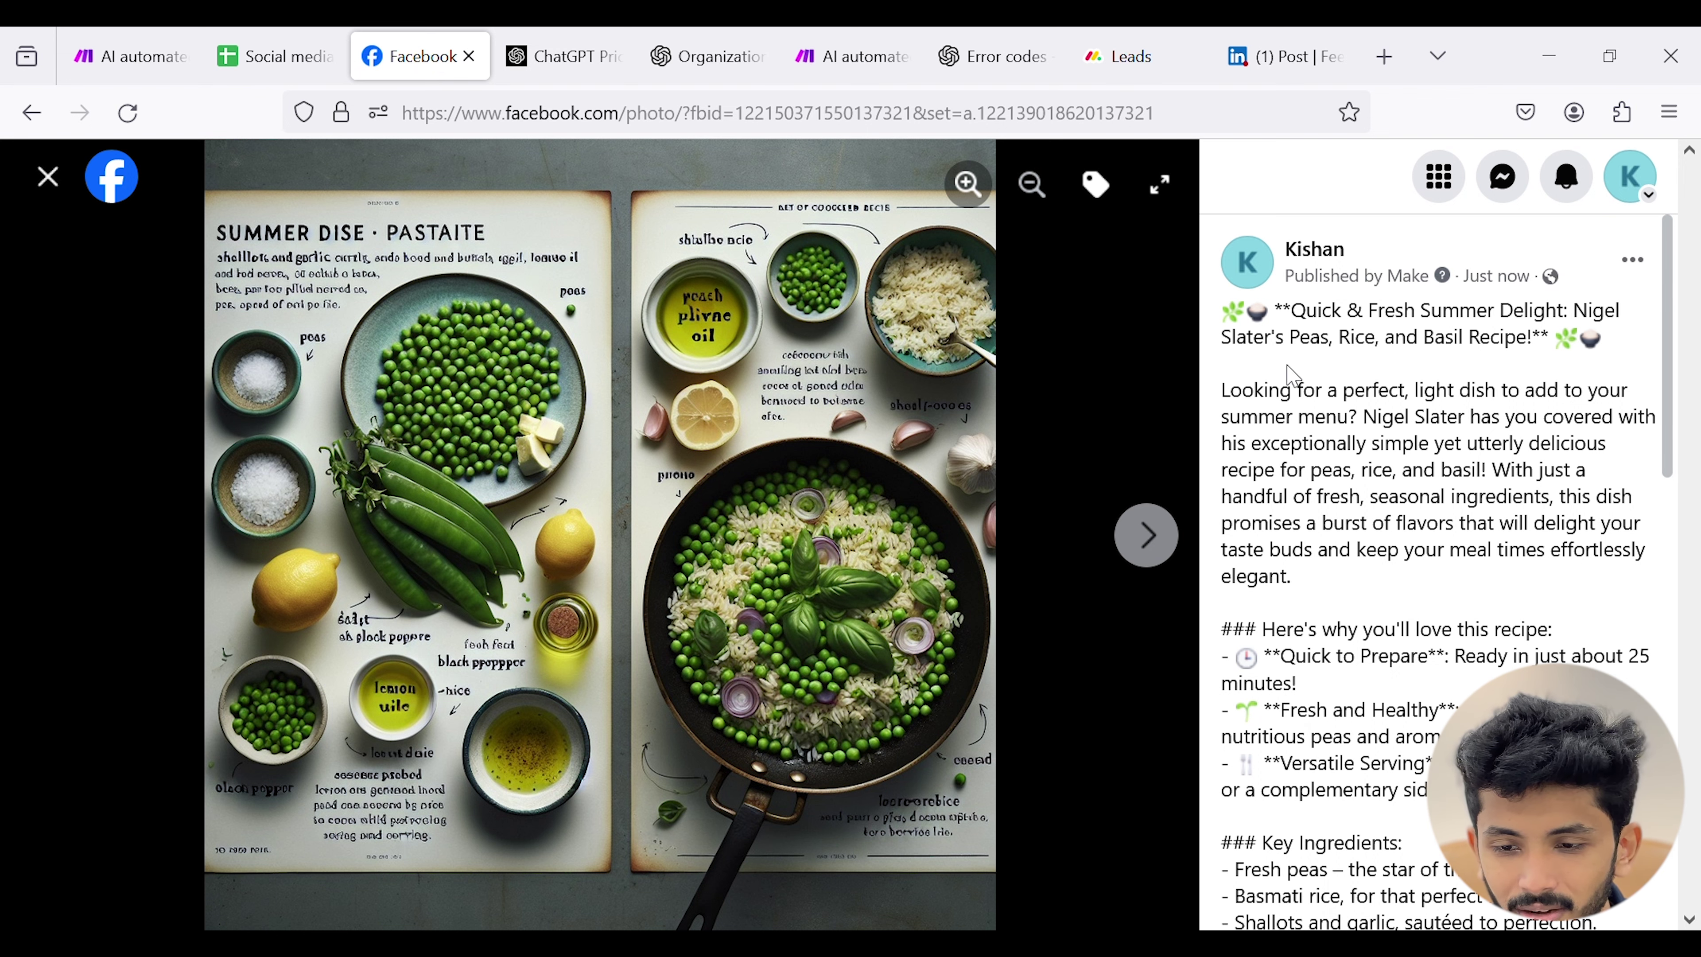
pyautogui.scroll(-10, 1389, 446)
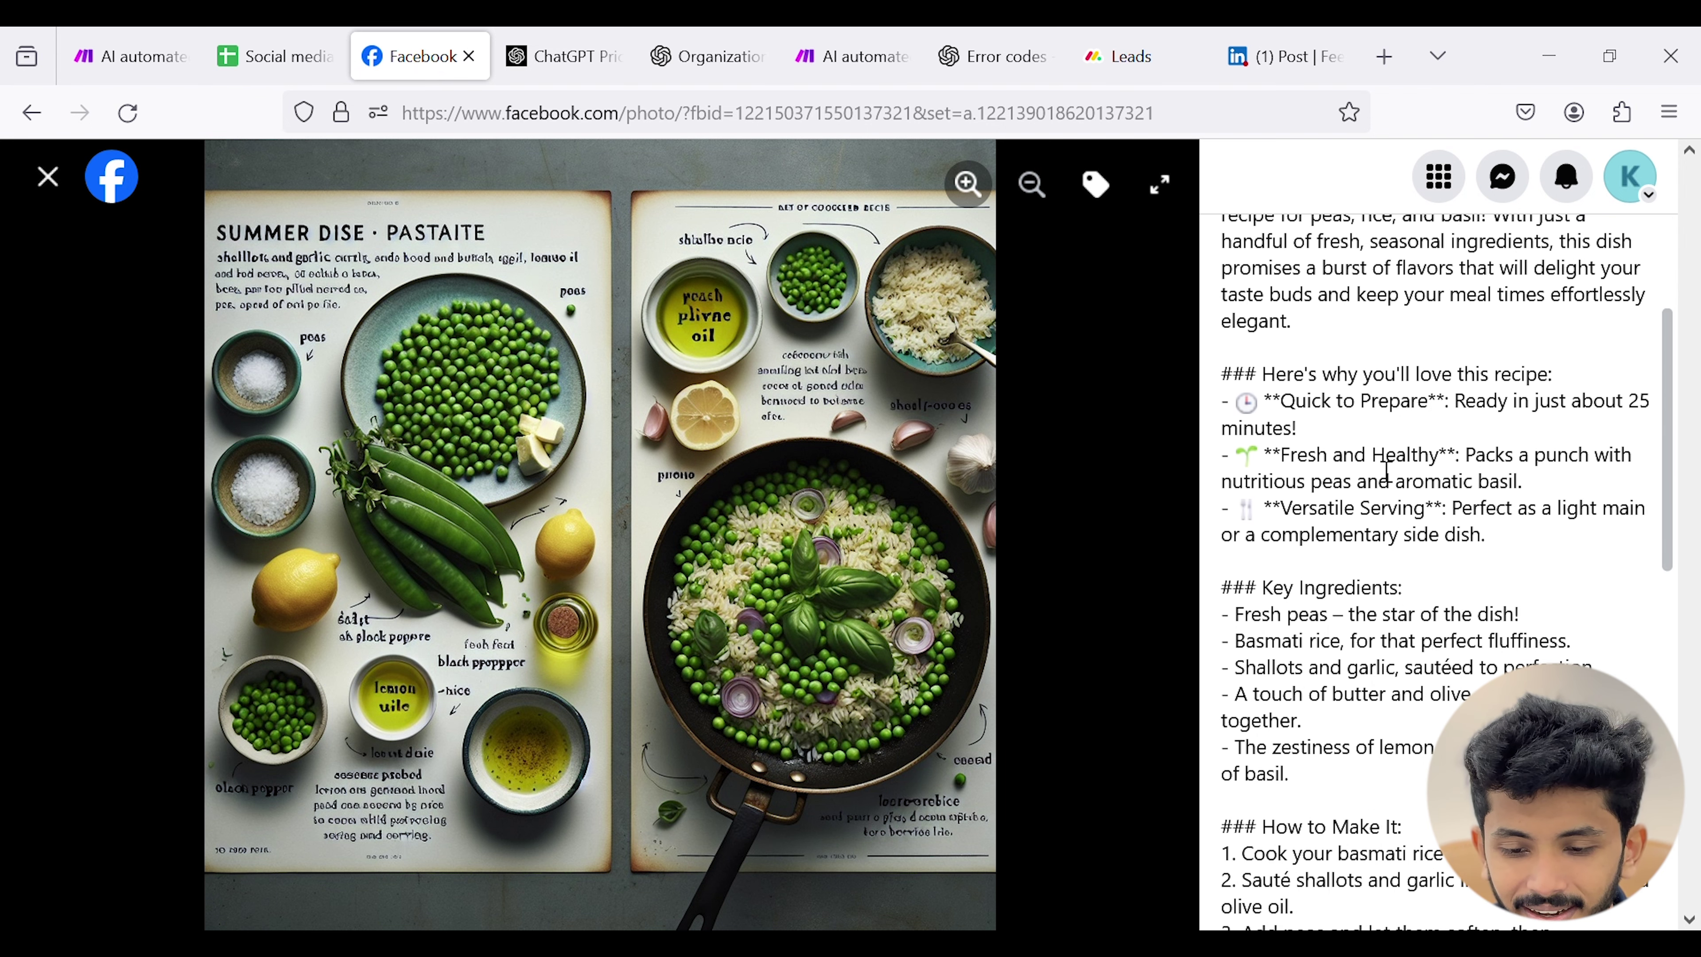
pyautogui.scroll(-3, 1403, 487)
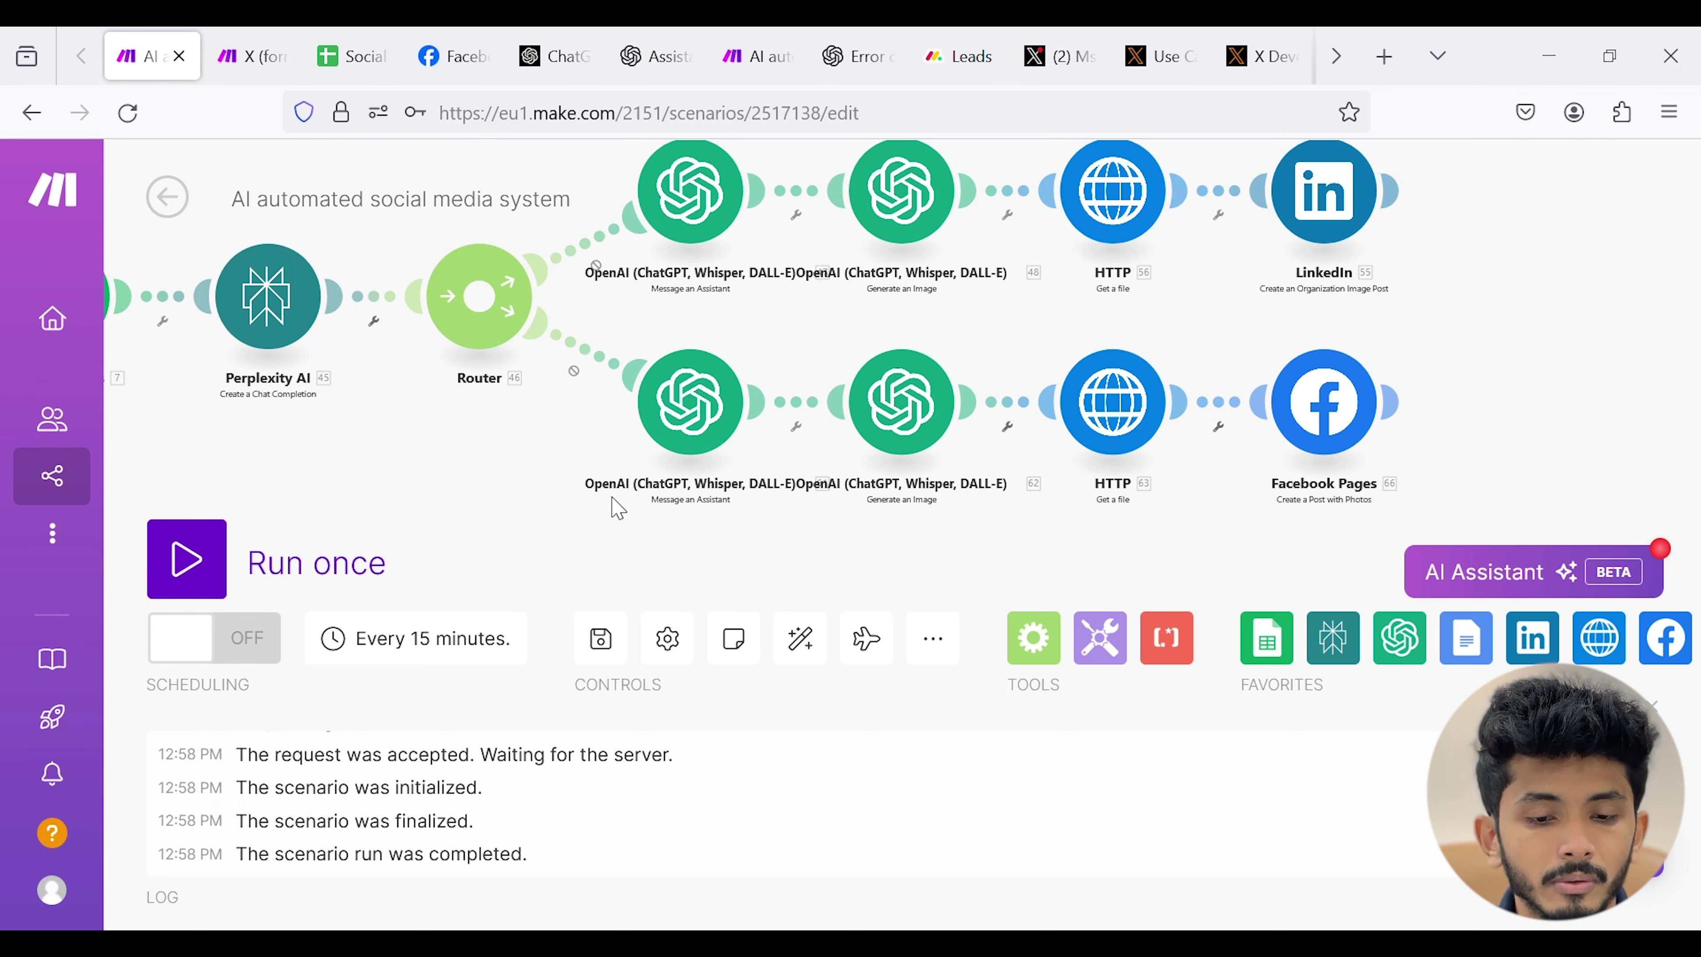
# - Duplicate the Facebook branch's Message an Assistant, Generate an Image and HTTP modules, and connect the copy to the router as a third branch
pyautogui.scroll(-2, 614, 510)
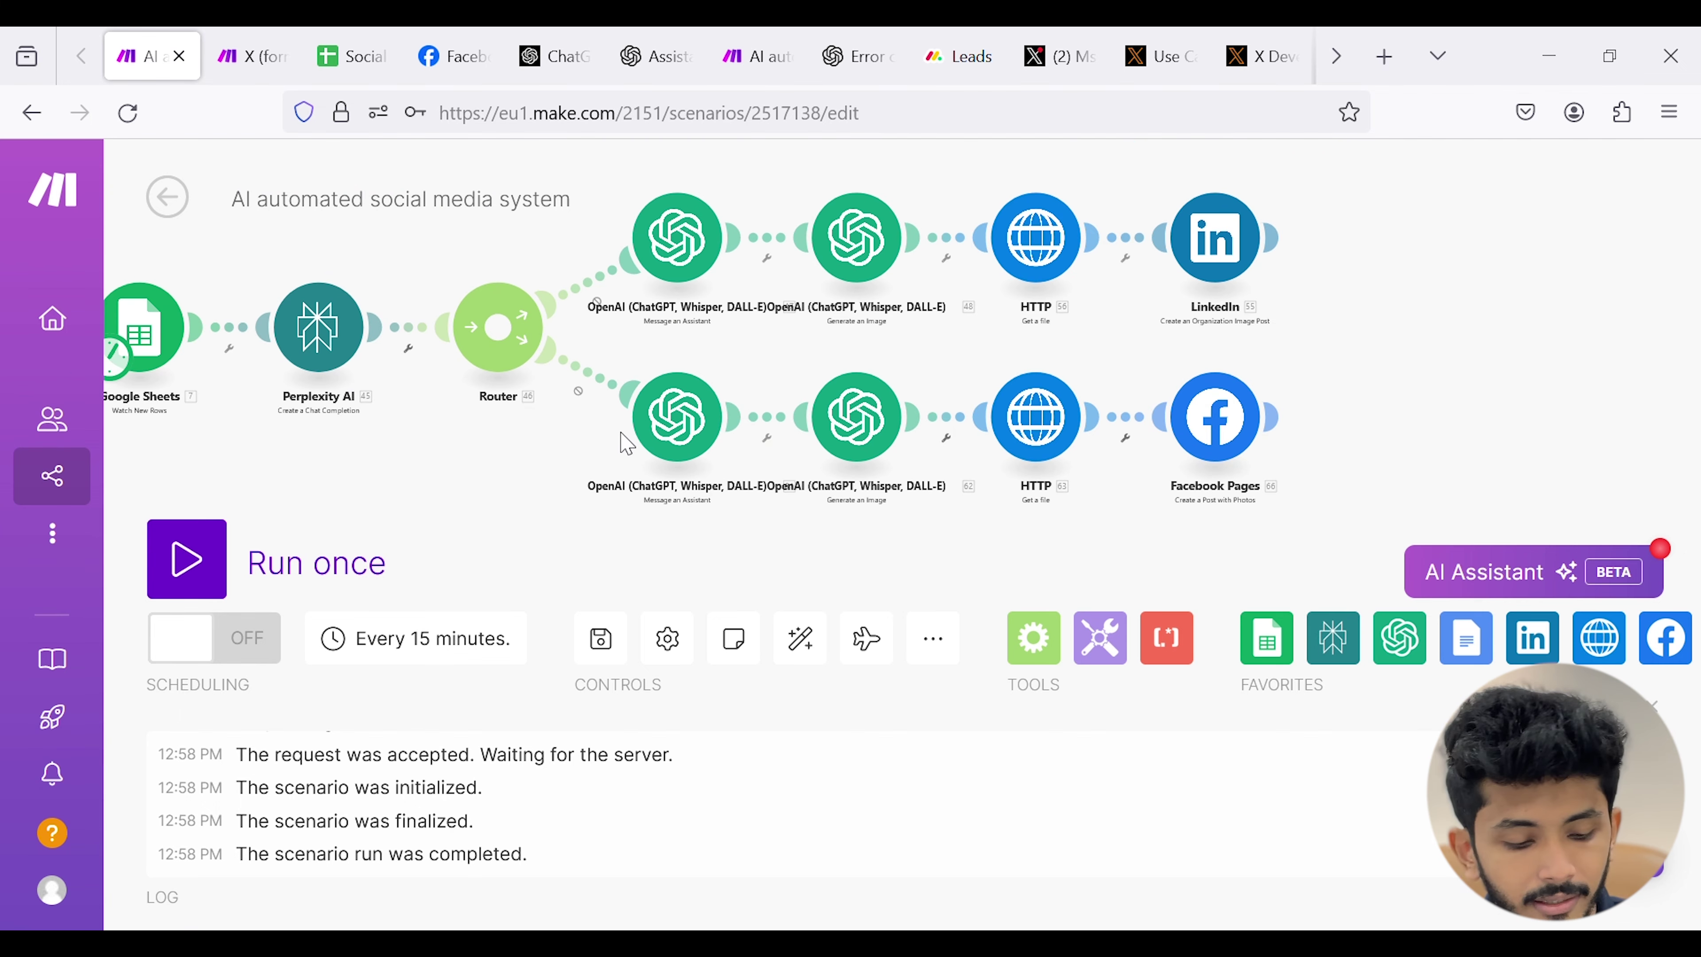
pyautogui.moveTo(598, 338); pyautogui.dragTo(1162, 580)
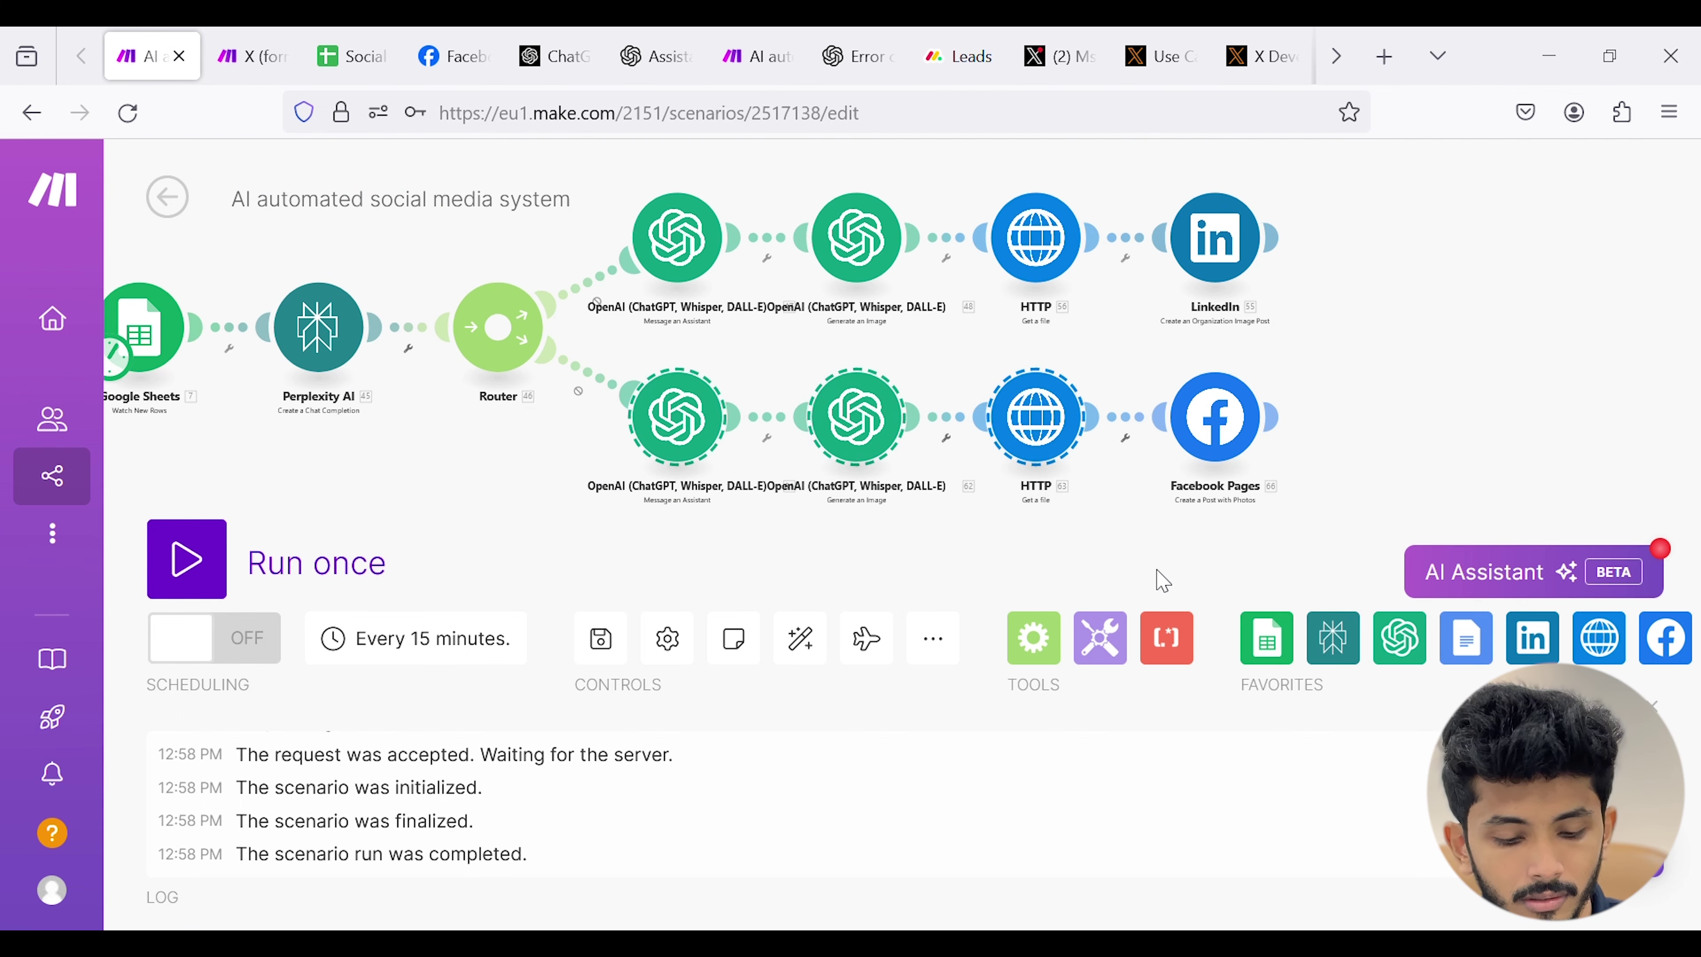
pyautogui.hotkey('ctrl', 'c')
pyautogui.hotkey('ctrl', 'v')
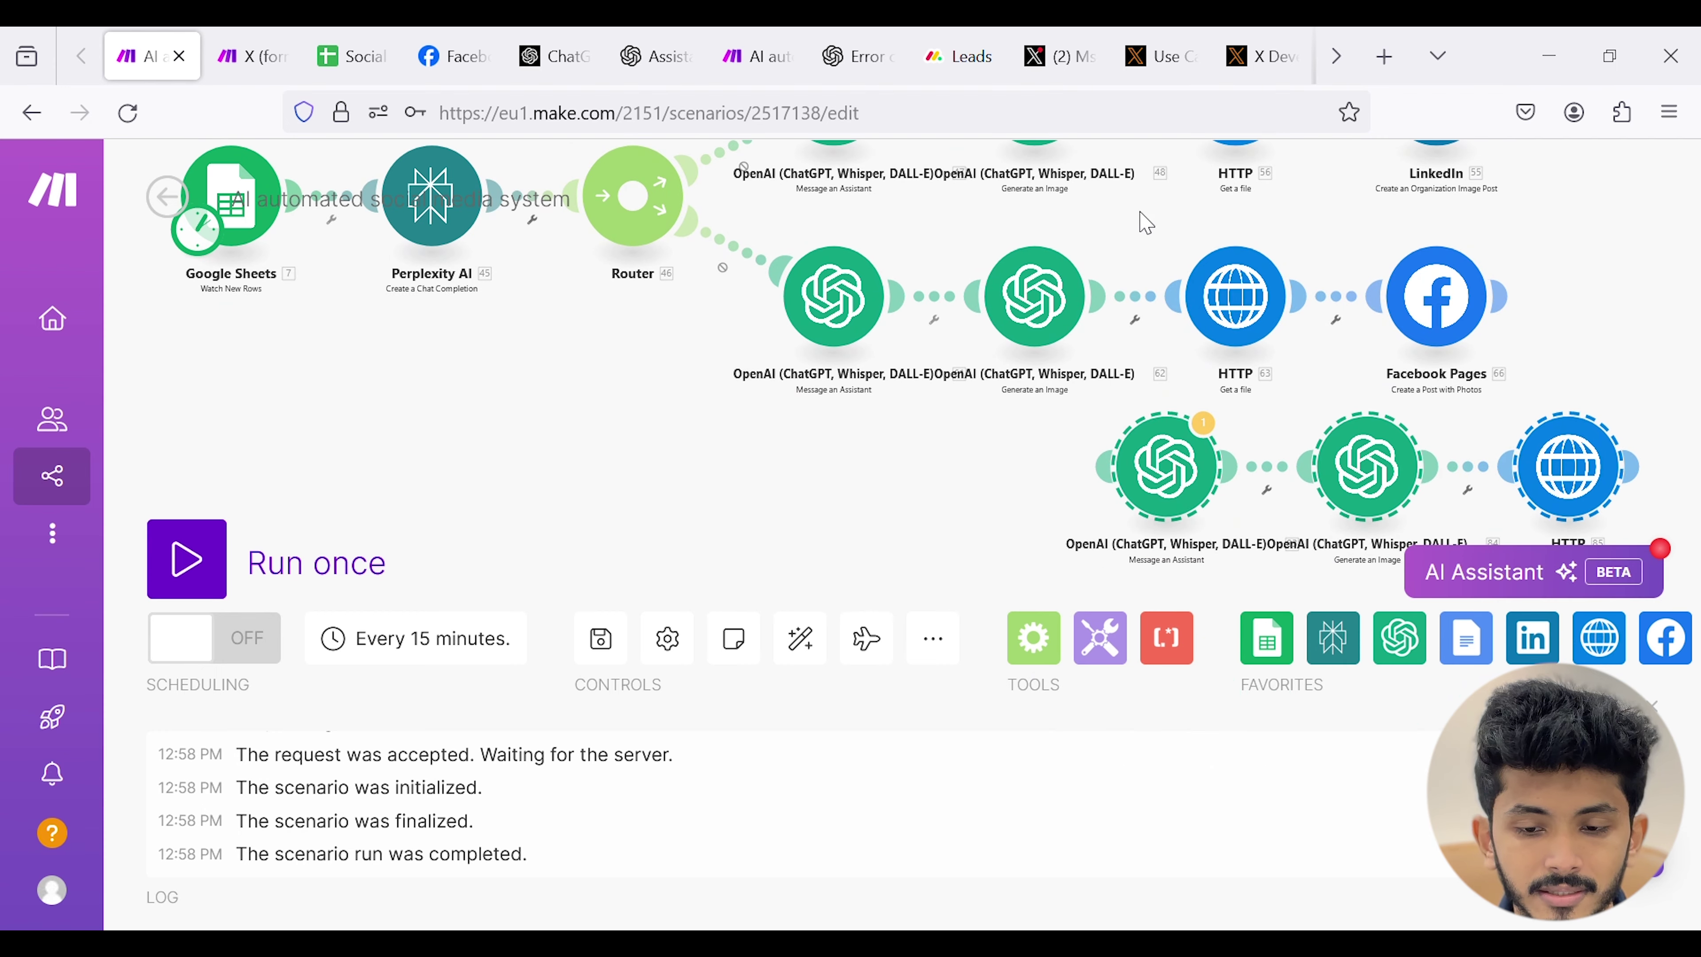
pyautogui.moveTo(1170, 473); pyautogui.dragTo(854, 515)
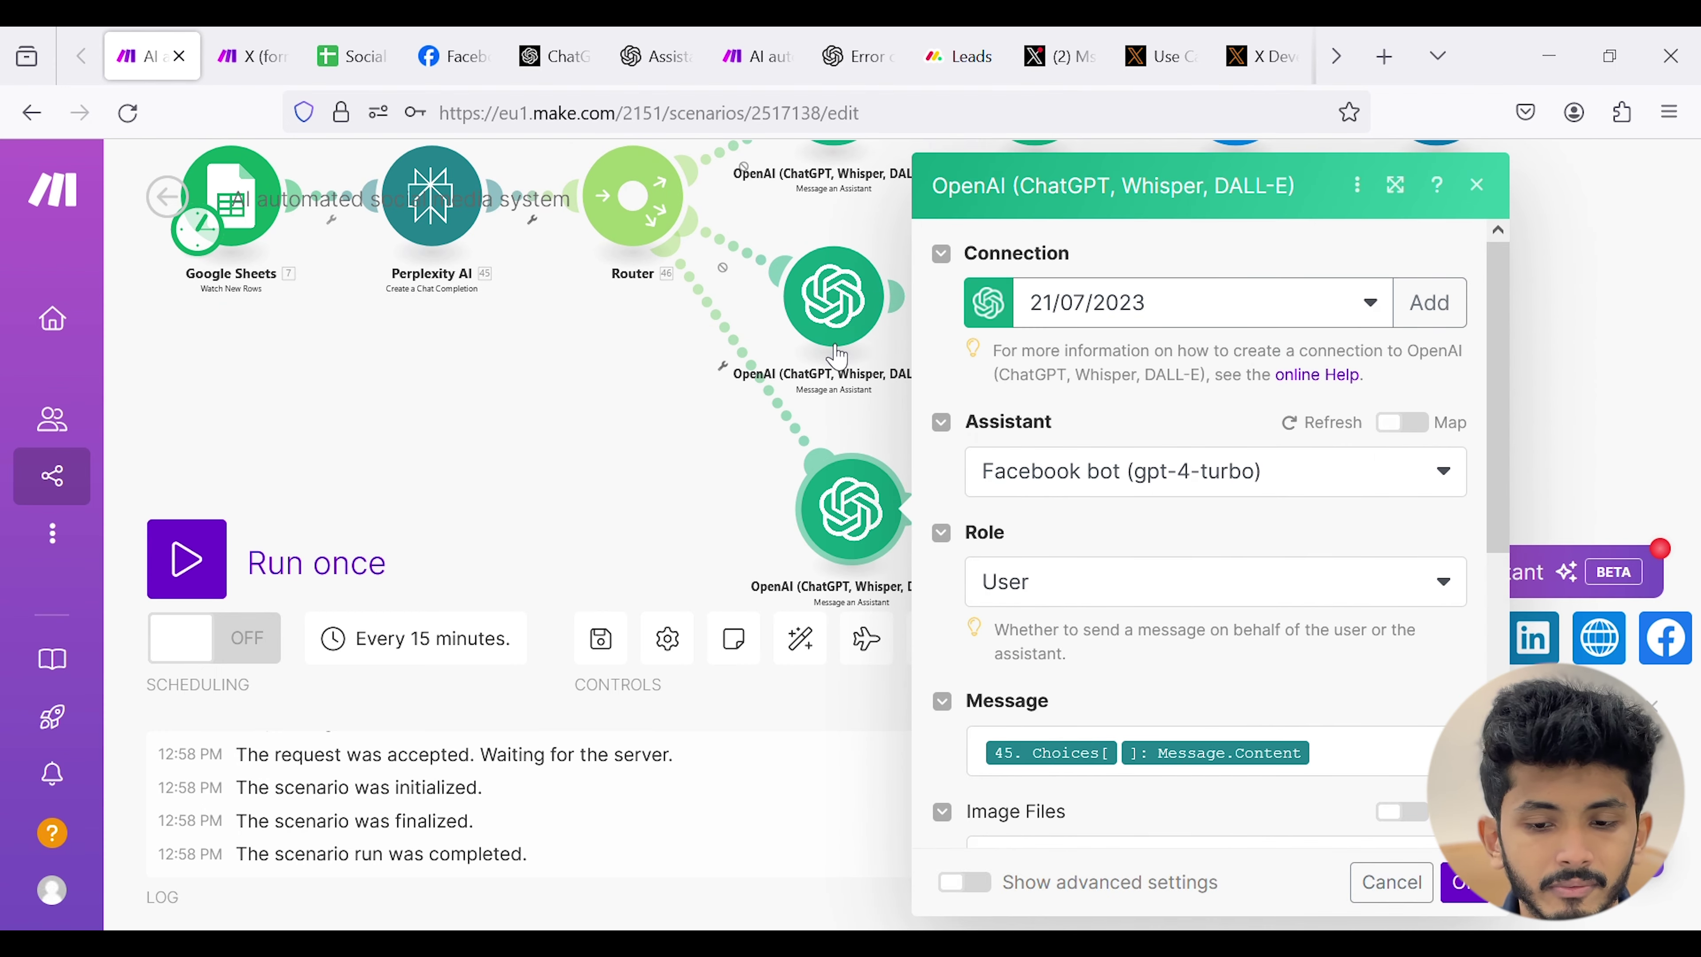
# - Set the third branch's Message an Assistant module to twitter bot (gpt-4o), check that assistant in OpenAI, and save the module
pyautogui.click(1209, 484)
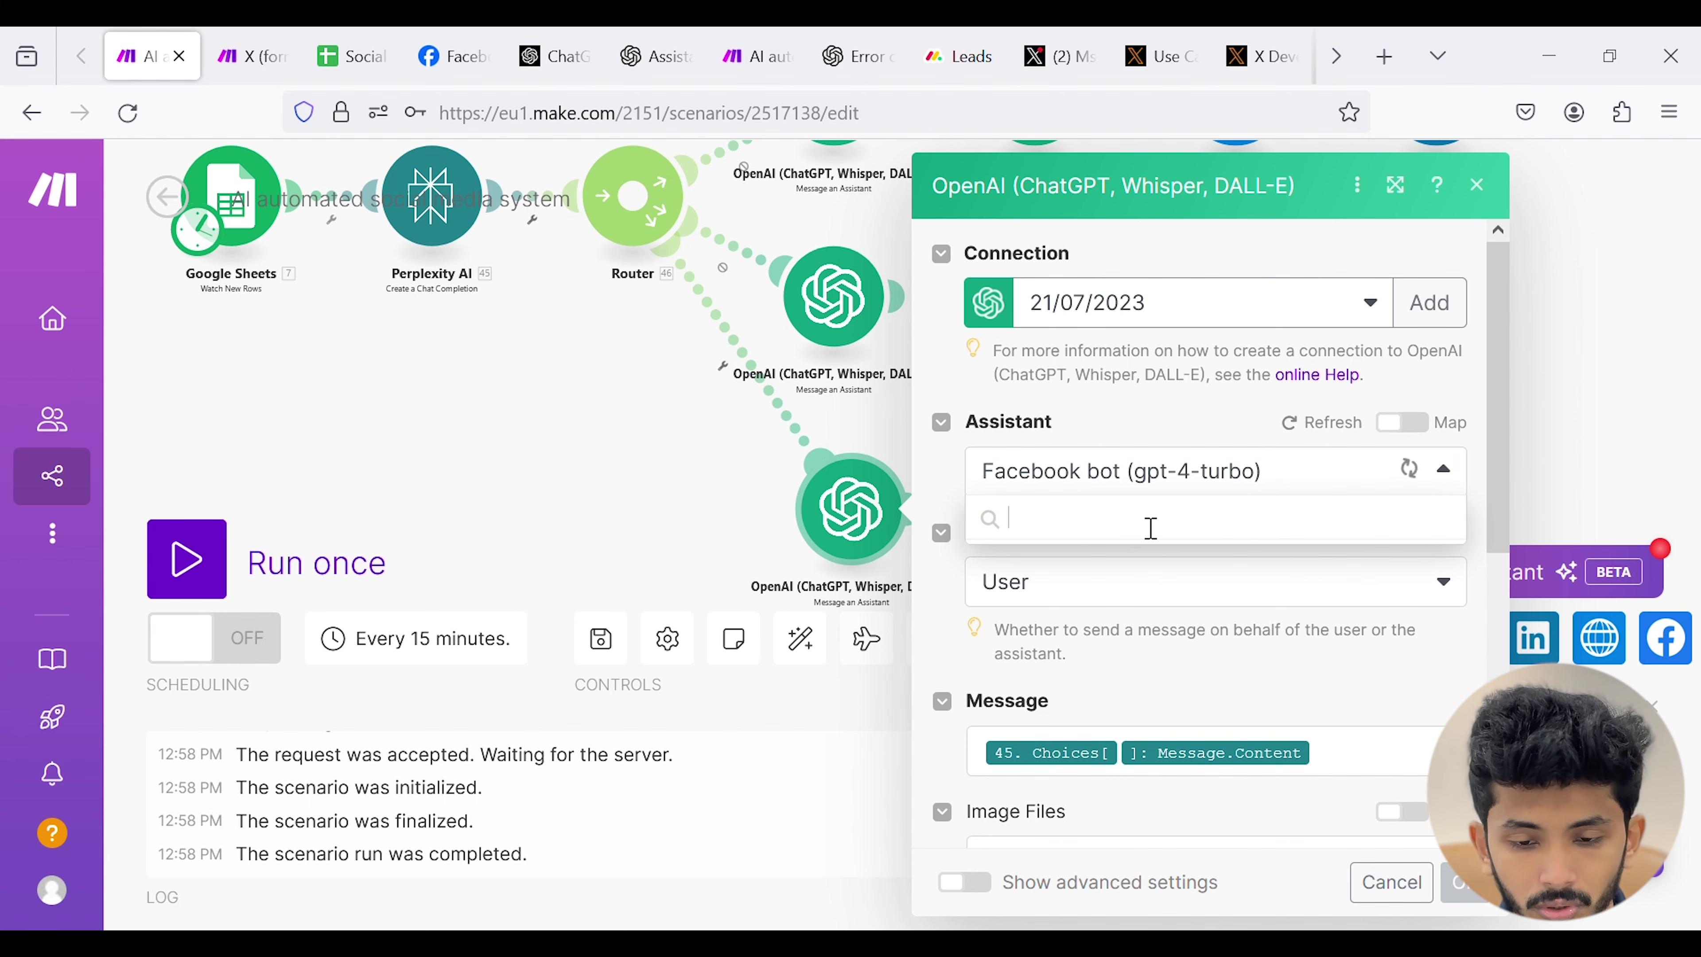
pyautogui.click(1117, 609)
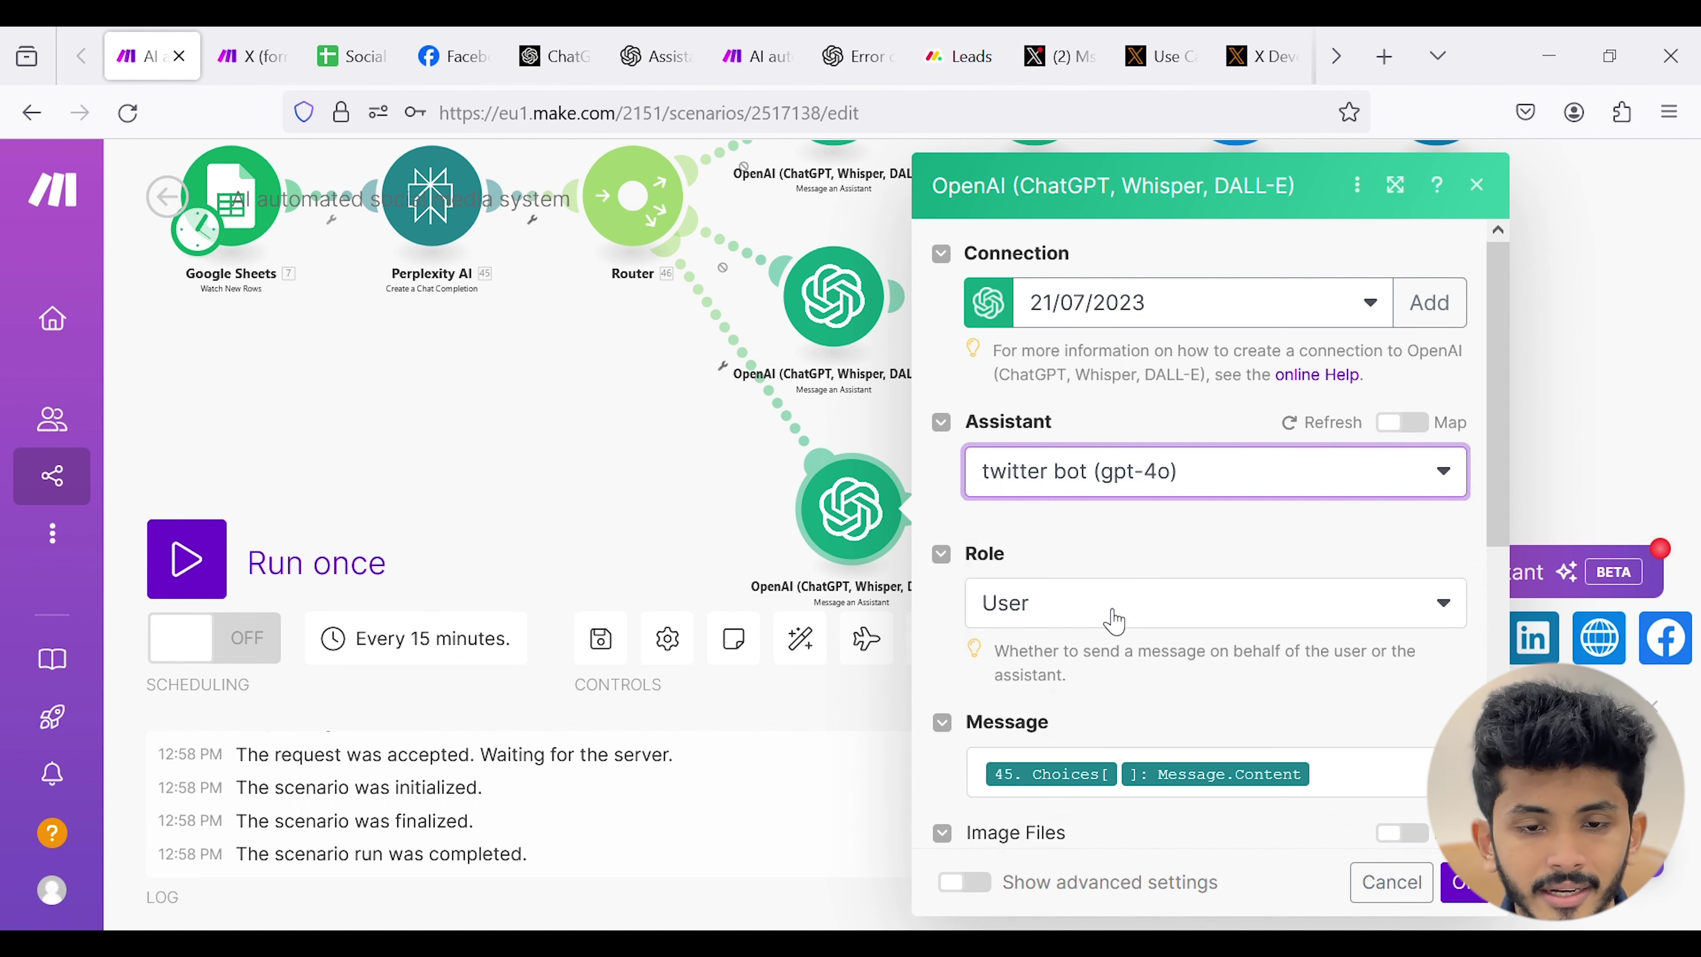
pyautogui.click(655, 56)
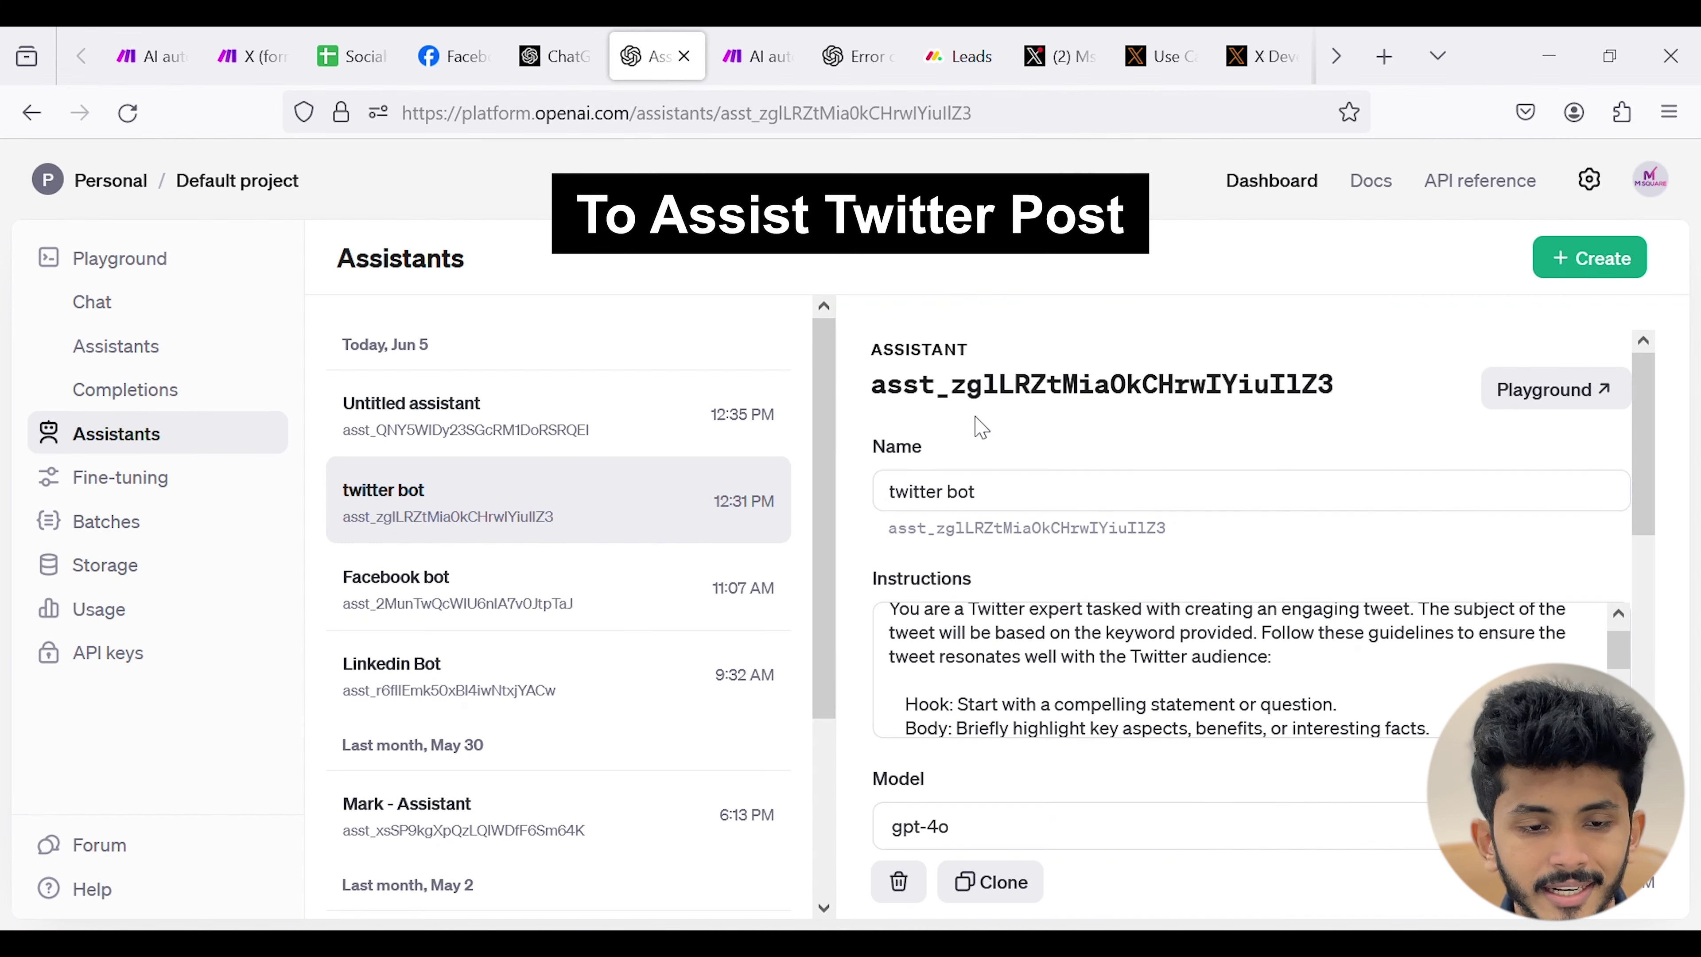
pyautogui.click(152, 56)
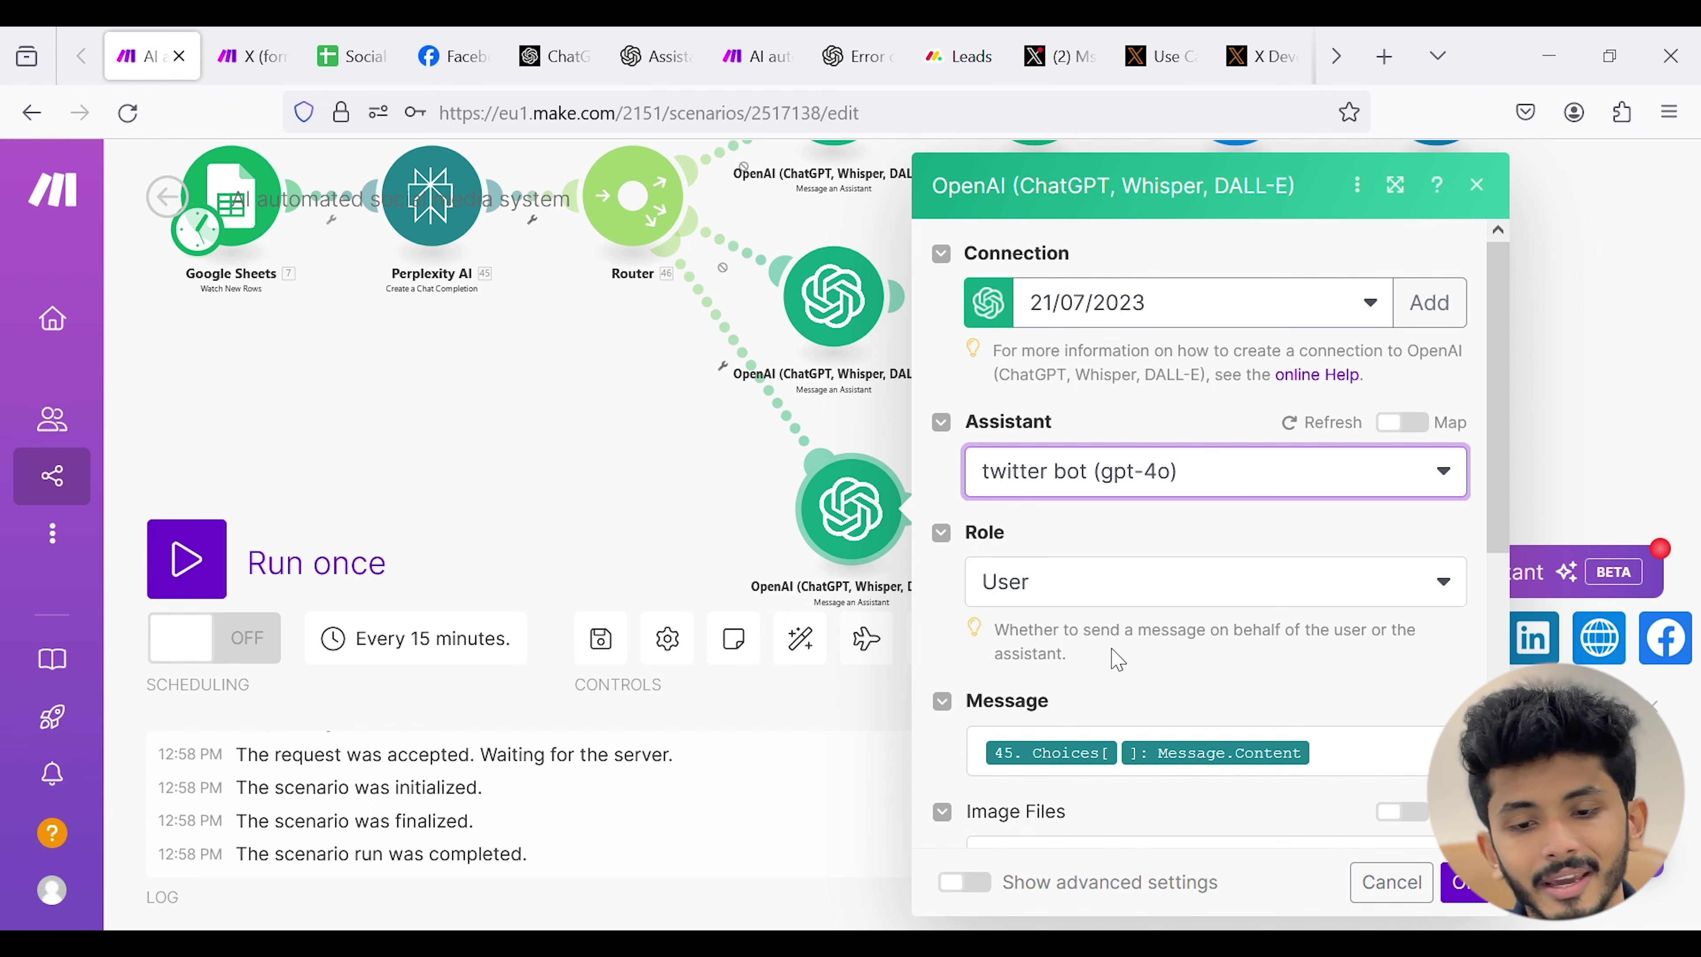
pyautogui.scroll(-5, 1292, 642)
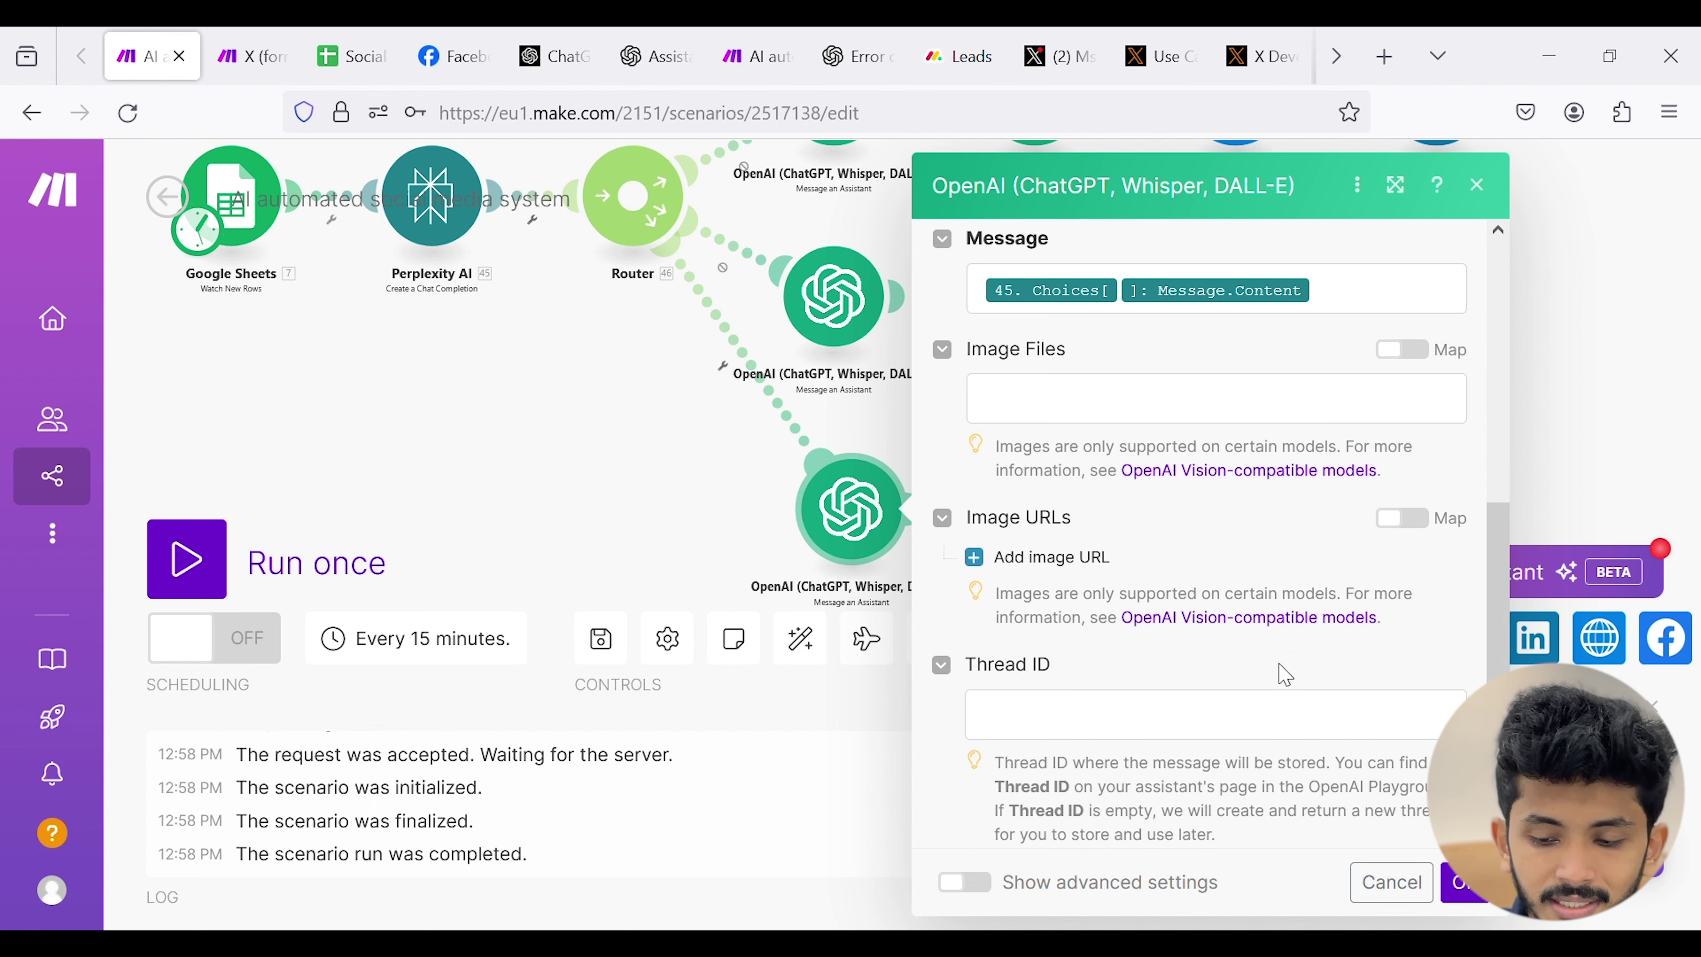
pyautogui.click(1440, 882)
# - Add an X (formerly Twitter) v5 Upload a Media module after the third branch's HTTP module
pyautogui.moveTo(1101, 448); pyautogui.dragTo(880, 376)
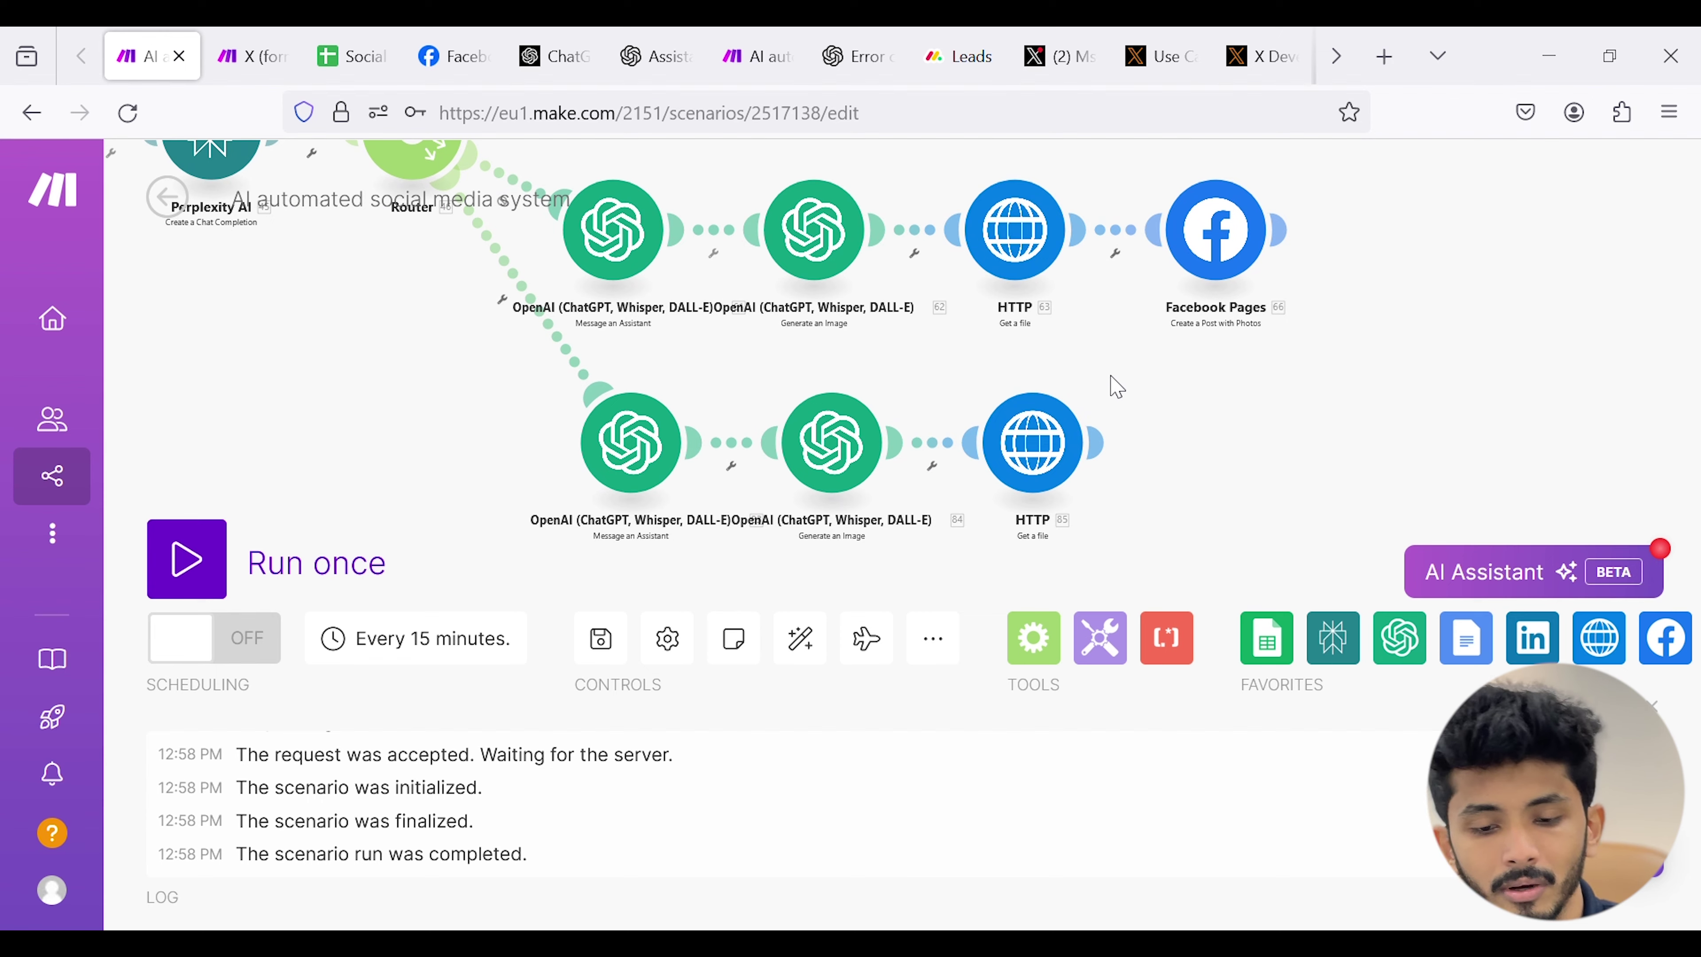
pyautogui.moveTo(1116, 387); pyautogui.dragTo(1047, 392)
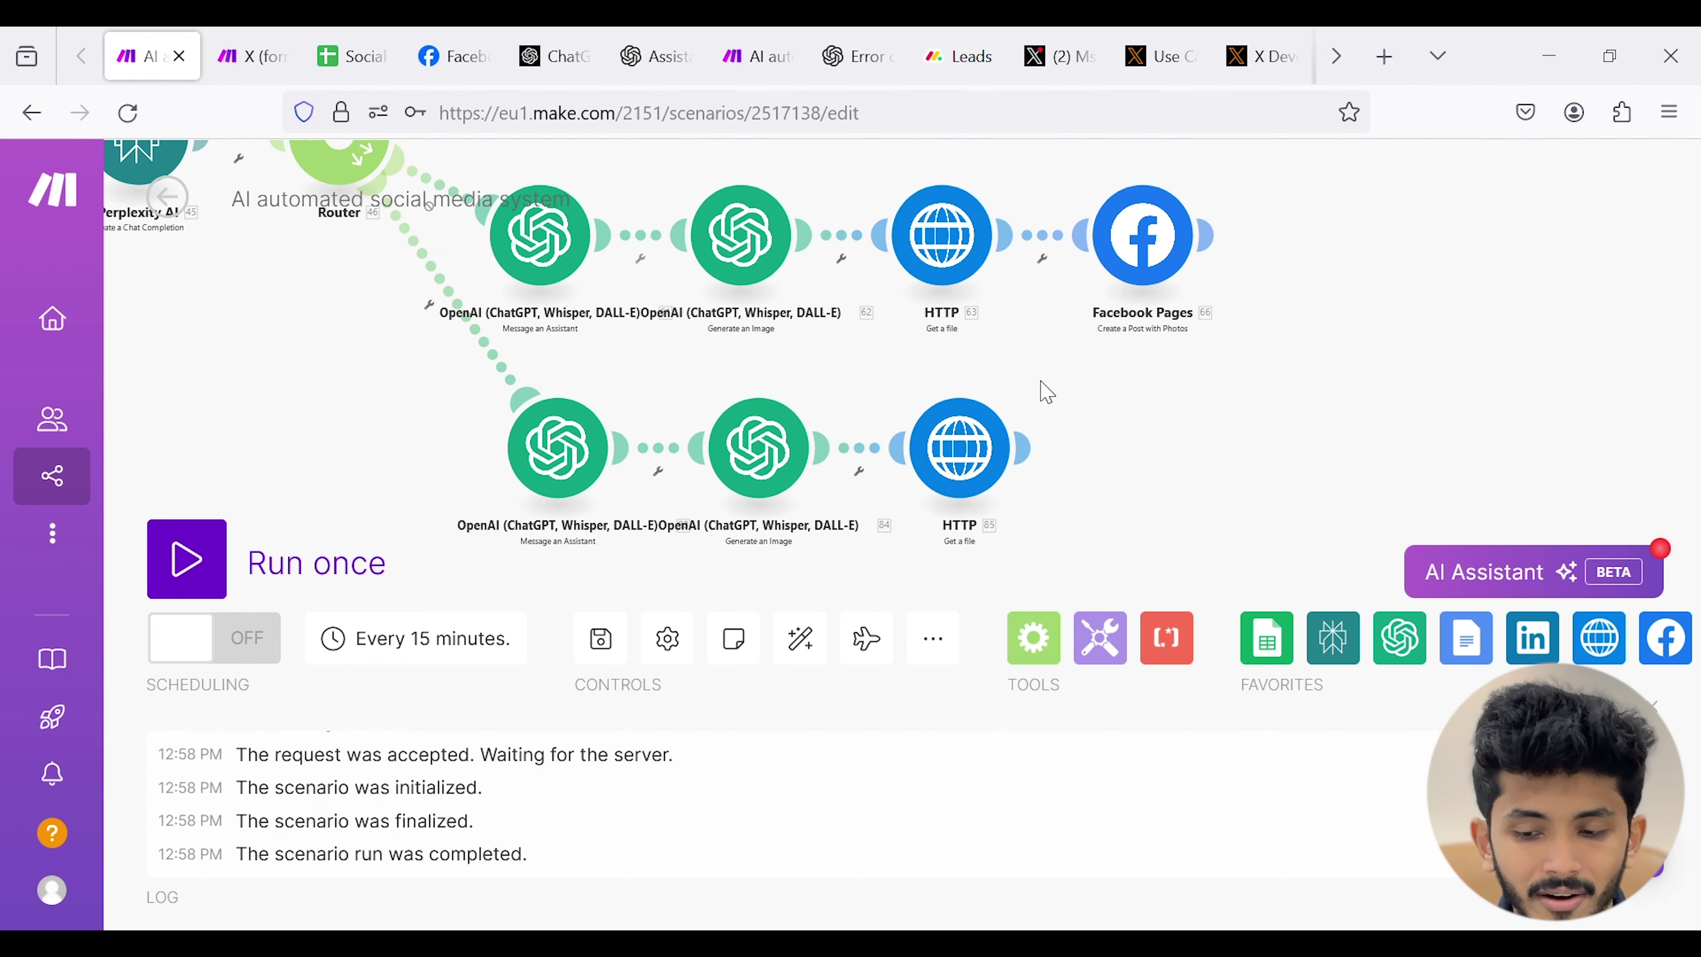
pyautogui.click(1030, 458)
pyautogui.scroll(-3, 719, 474)
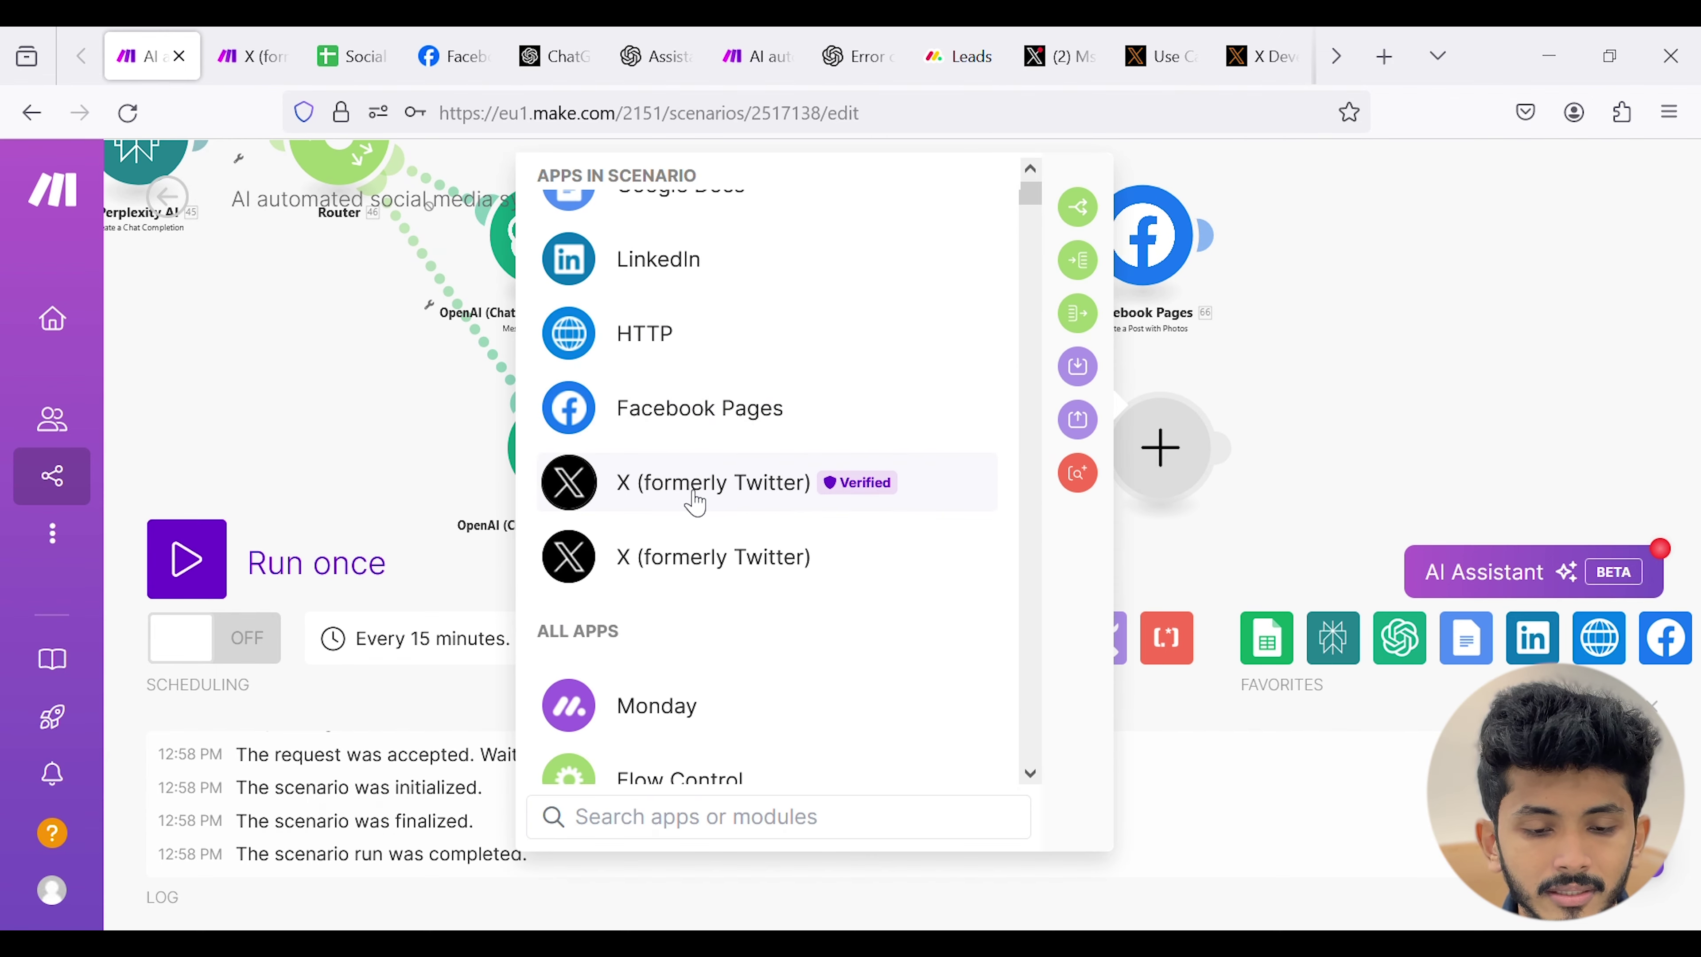
pyautogui.click(712, 499)
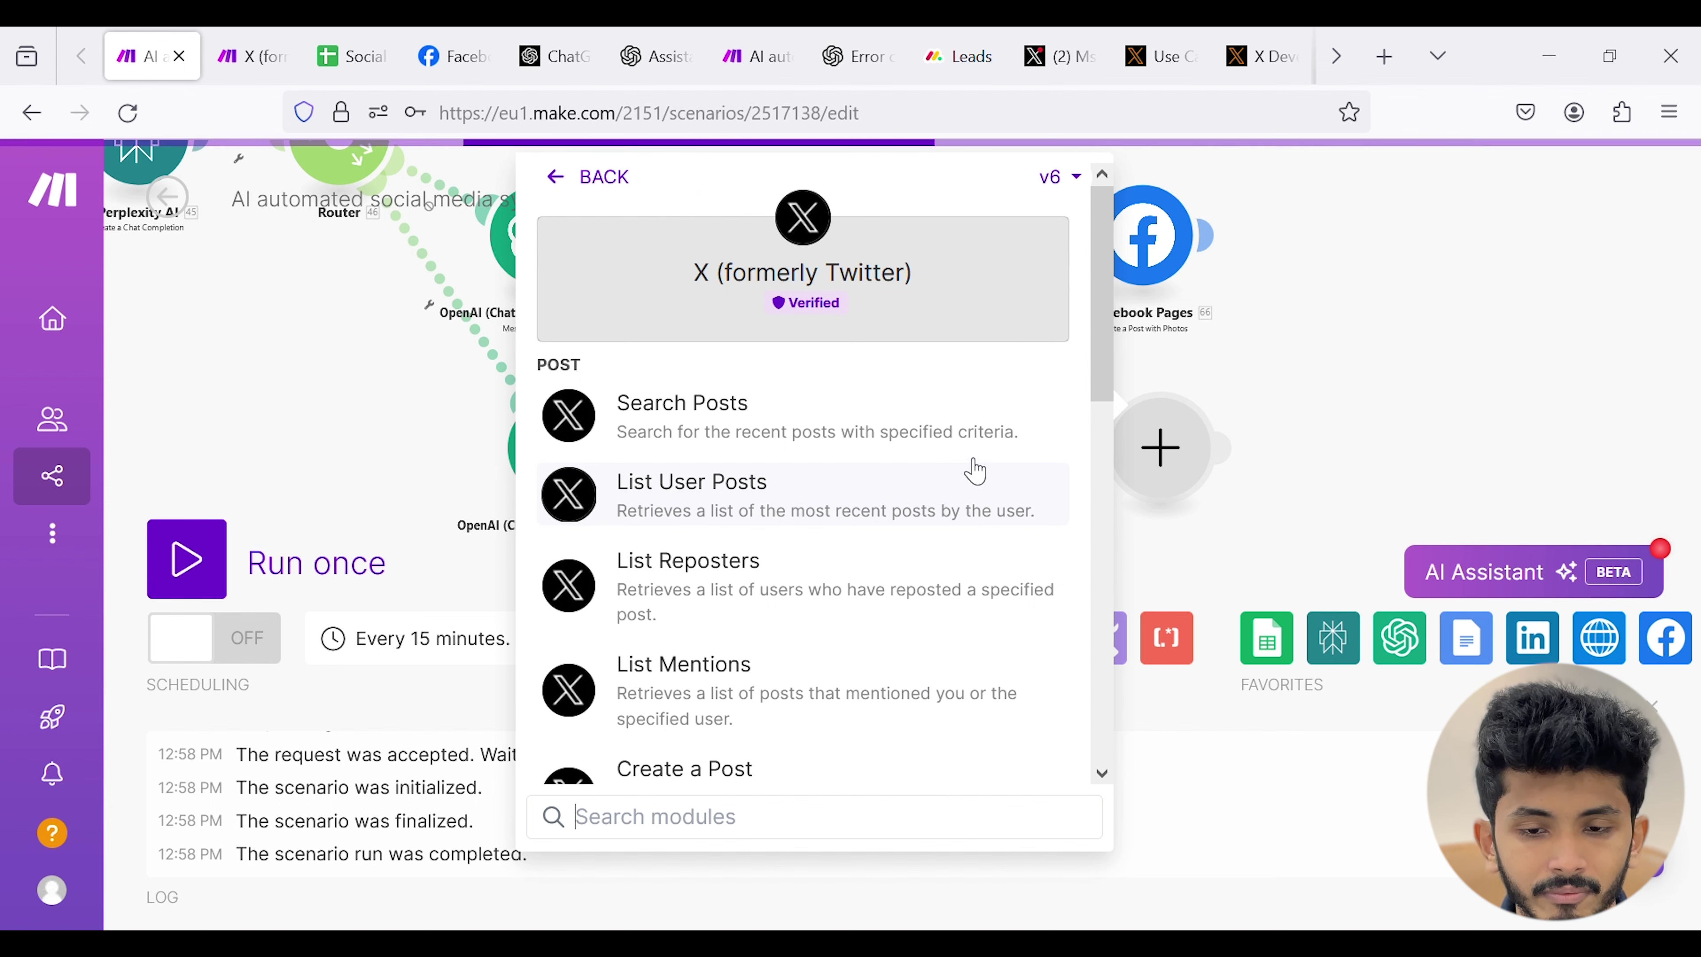
pyautogui.click(1055, 178)
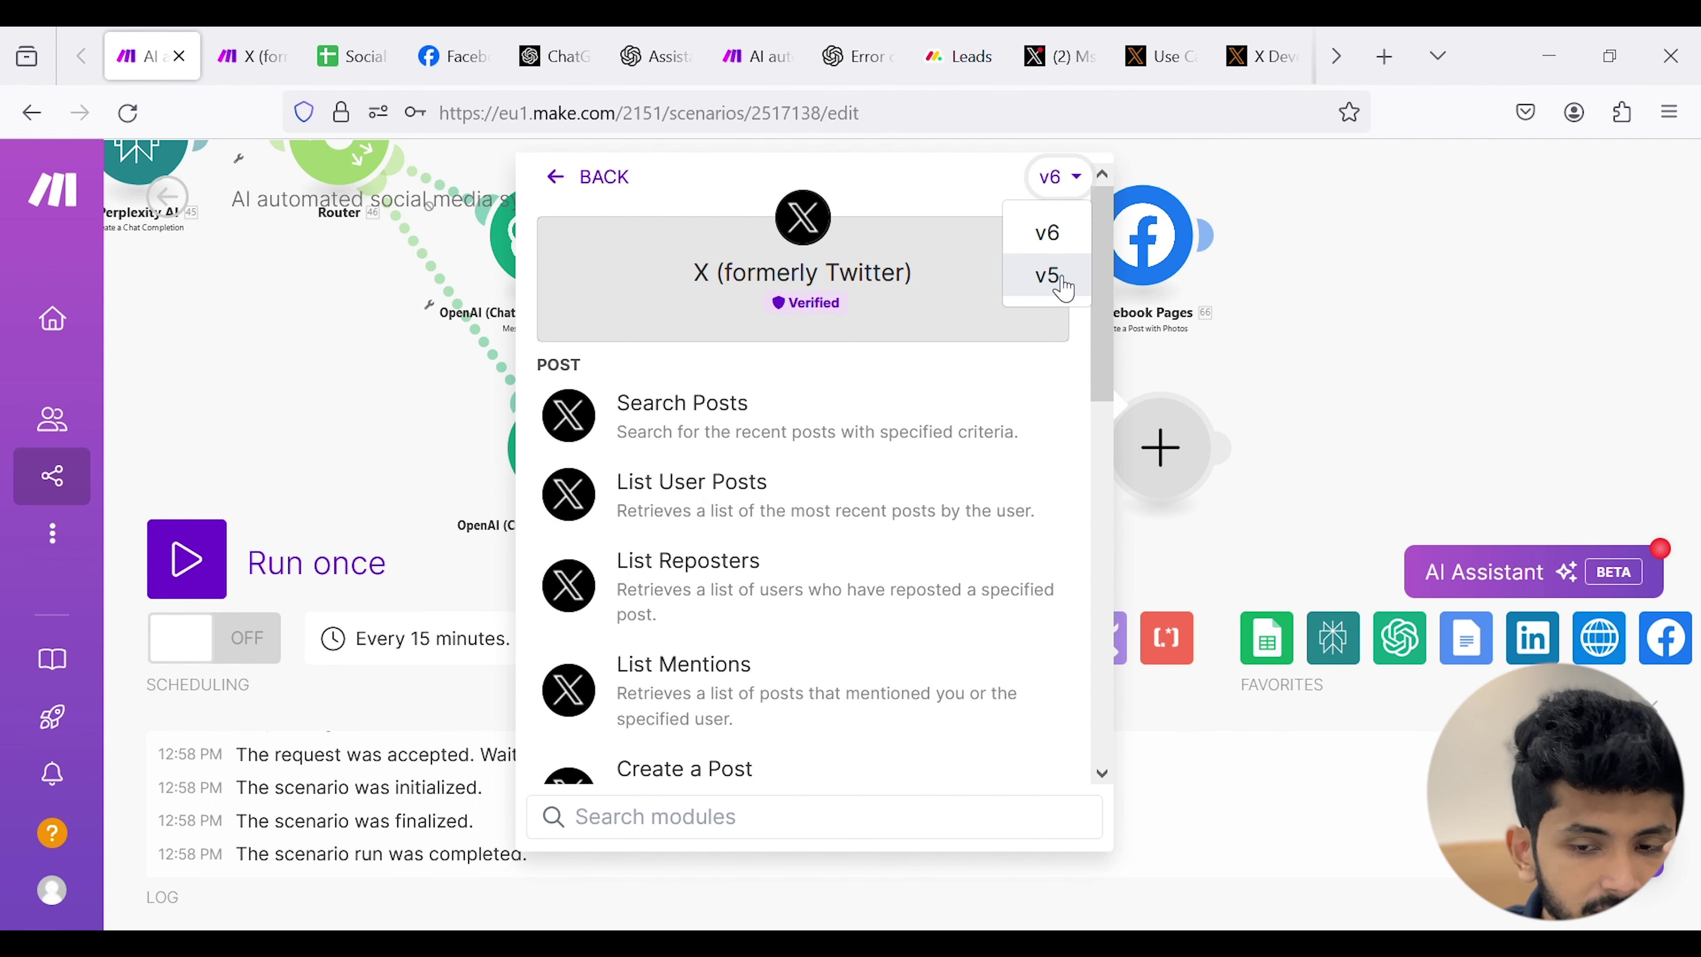
pyautogui.click(1048, 276)
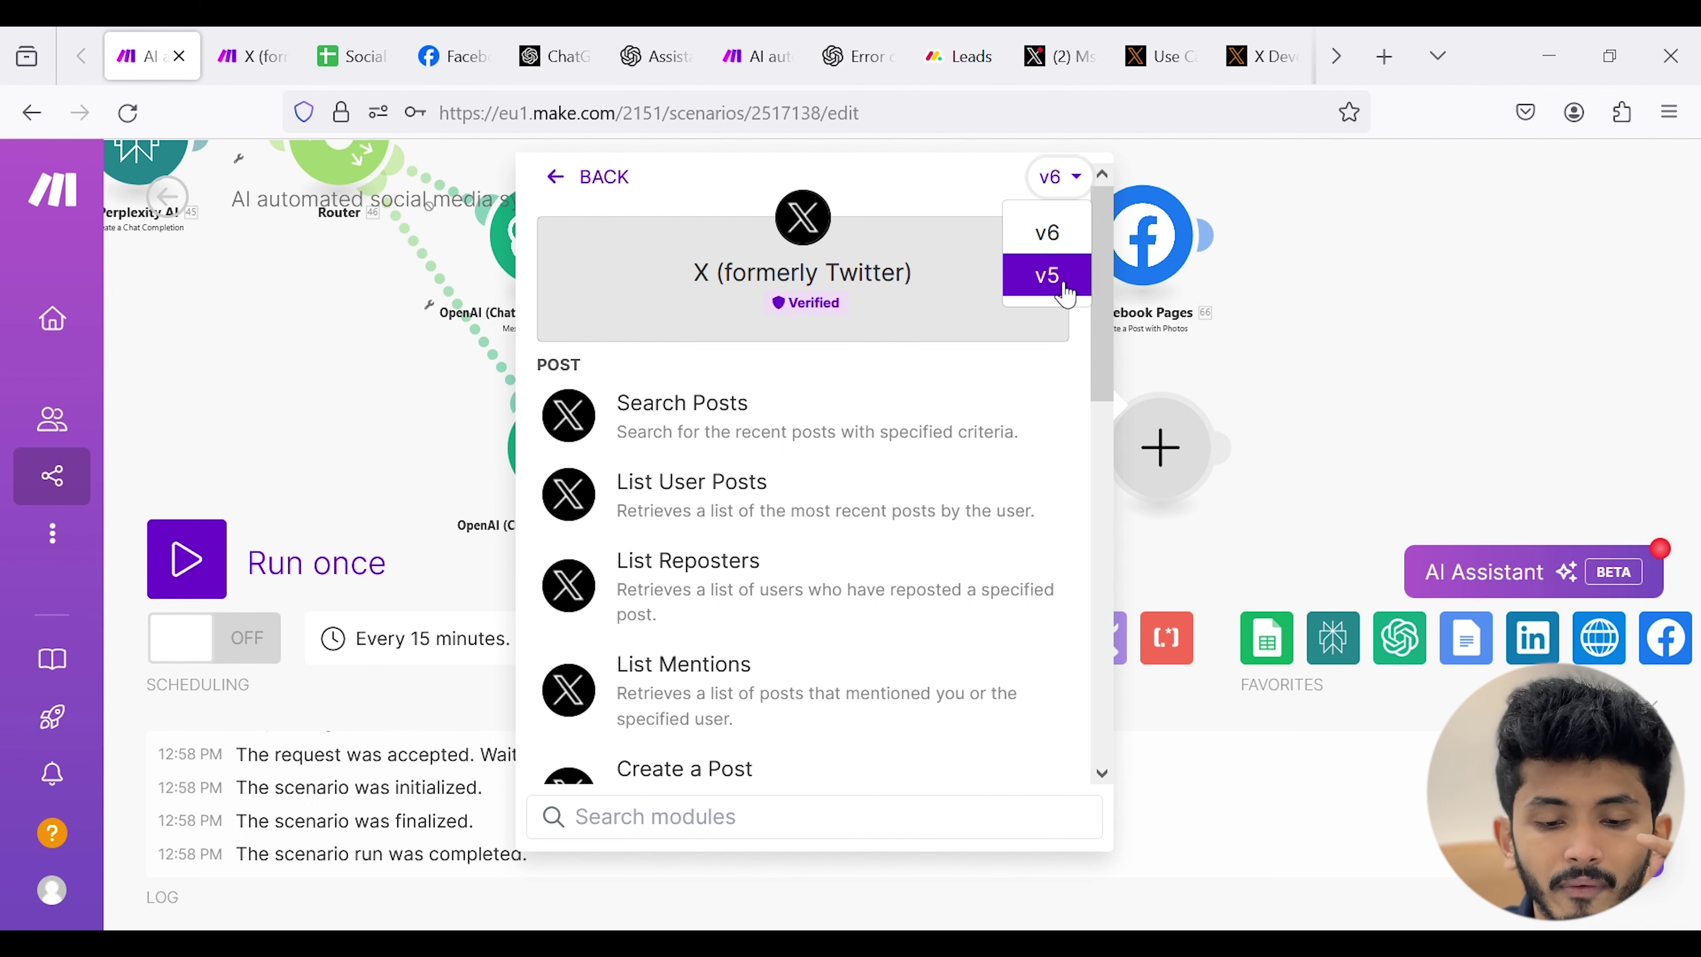
pyautogui.scroll(-3, 855, 489)
pyautogui.scroll(2, 762, 332)
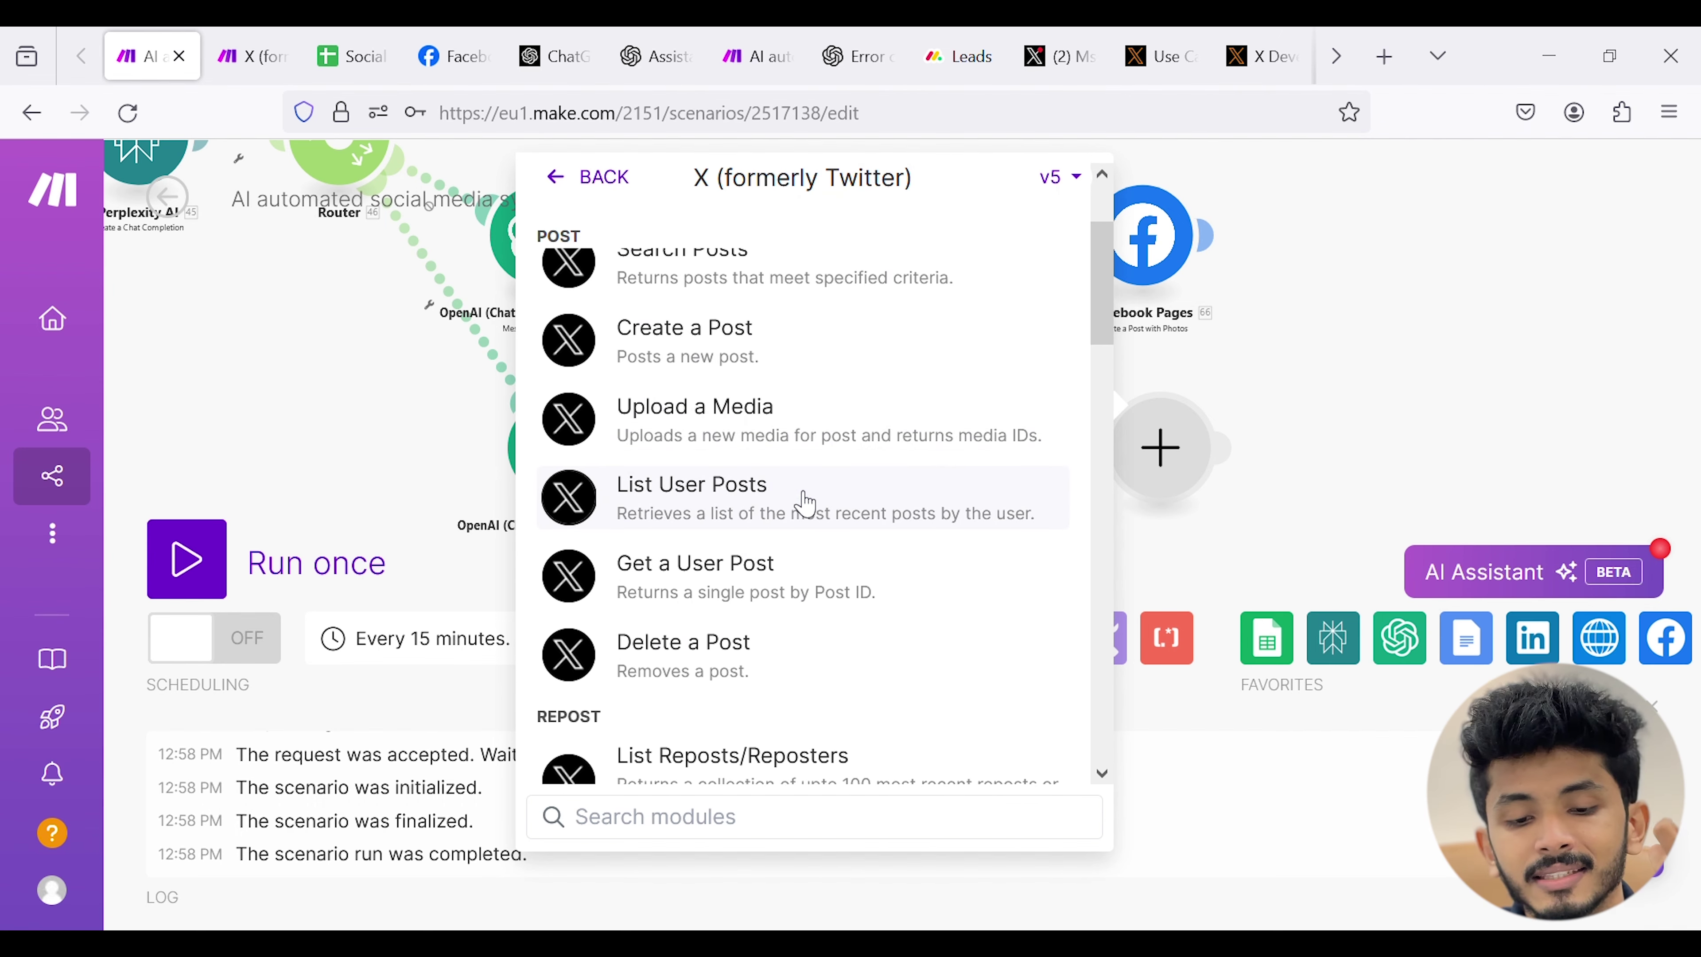
pyautogui.click(803, 439)
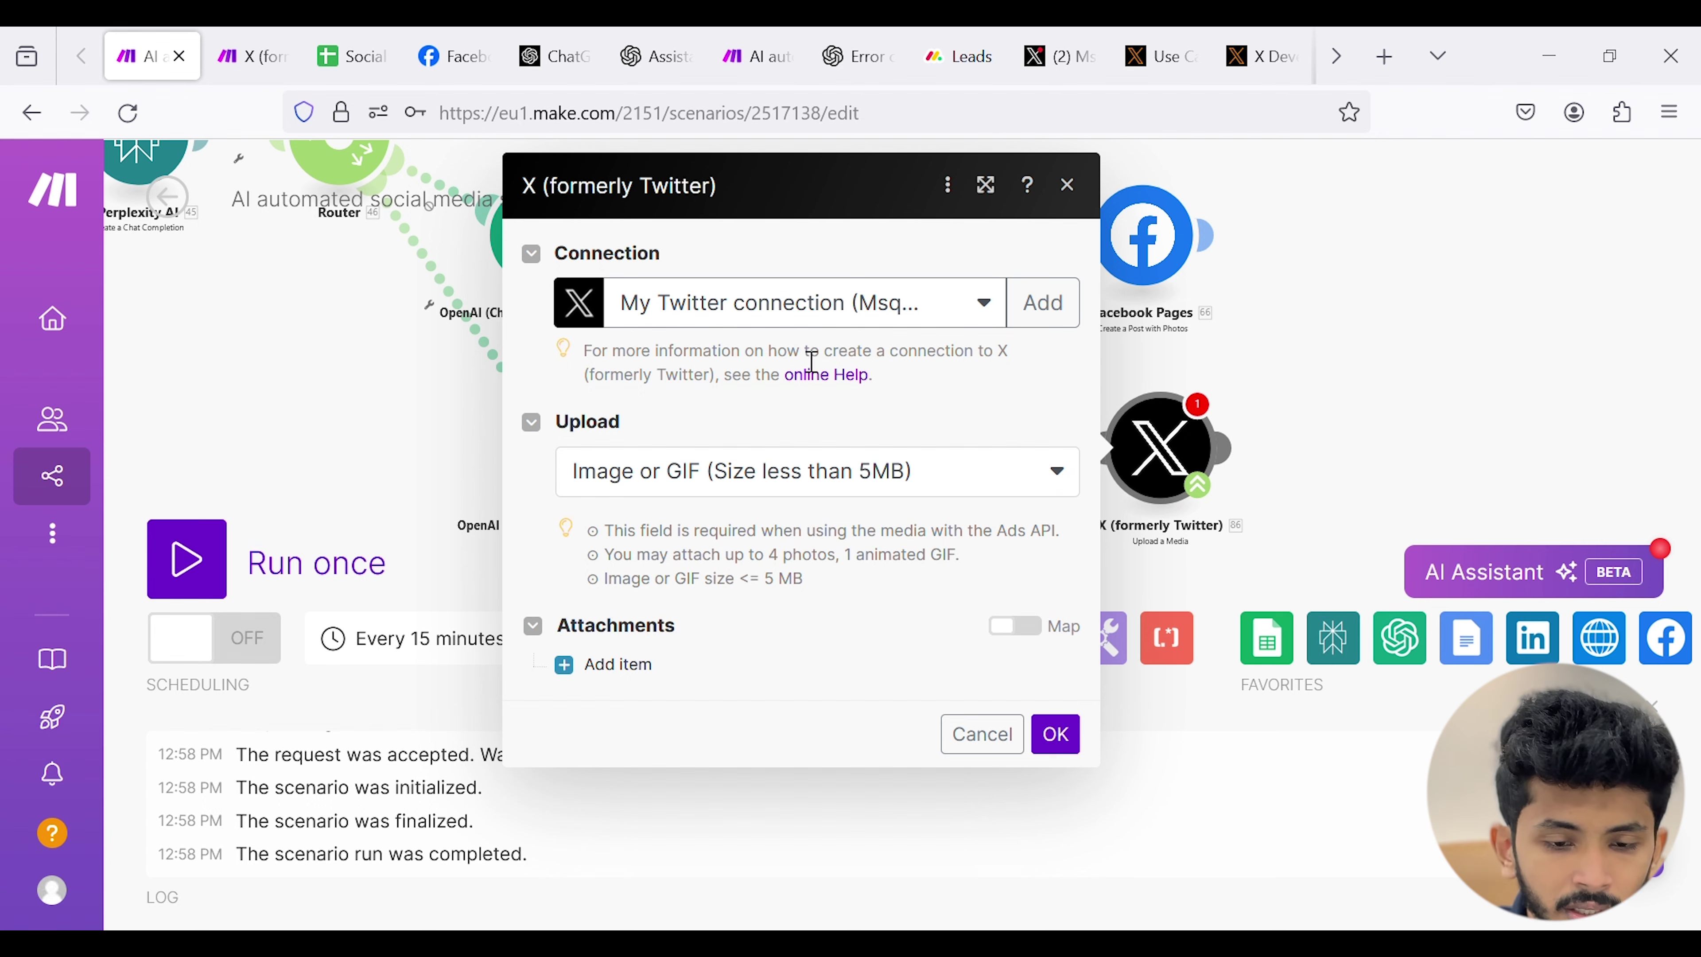
# - Add an attachment item to the X media upload and set its file source to Map
pyautogui.click(612, 664)
pyautogui.scroll(-2, 793, 645)
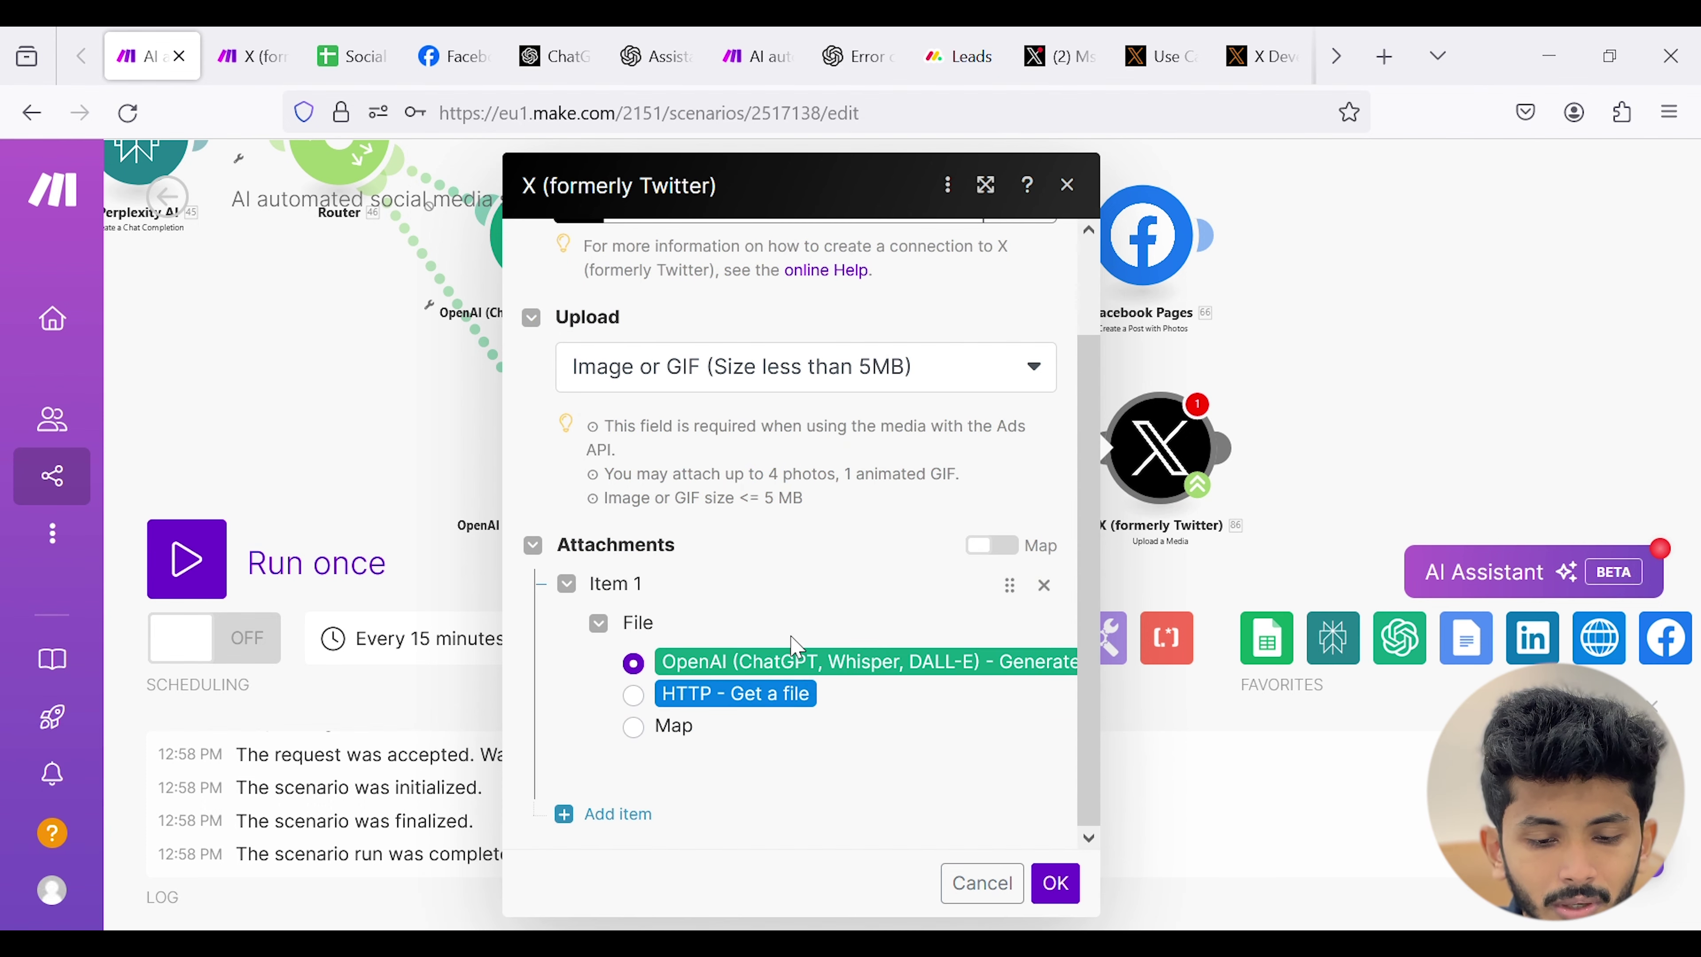
pyautogui.click(668, 729)
pyautogui.scroll(-4, 828, 638)
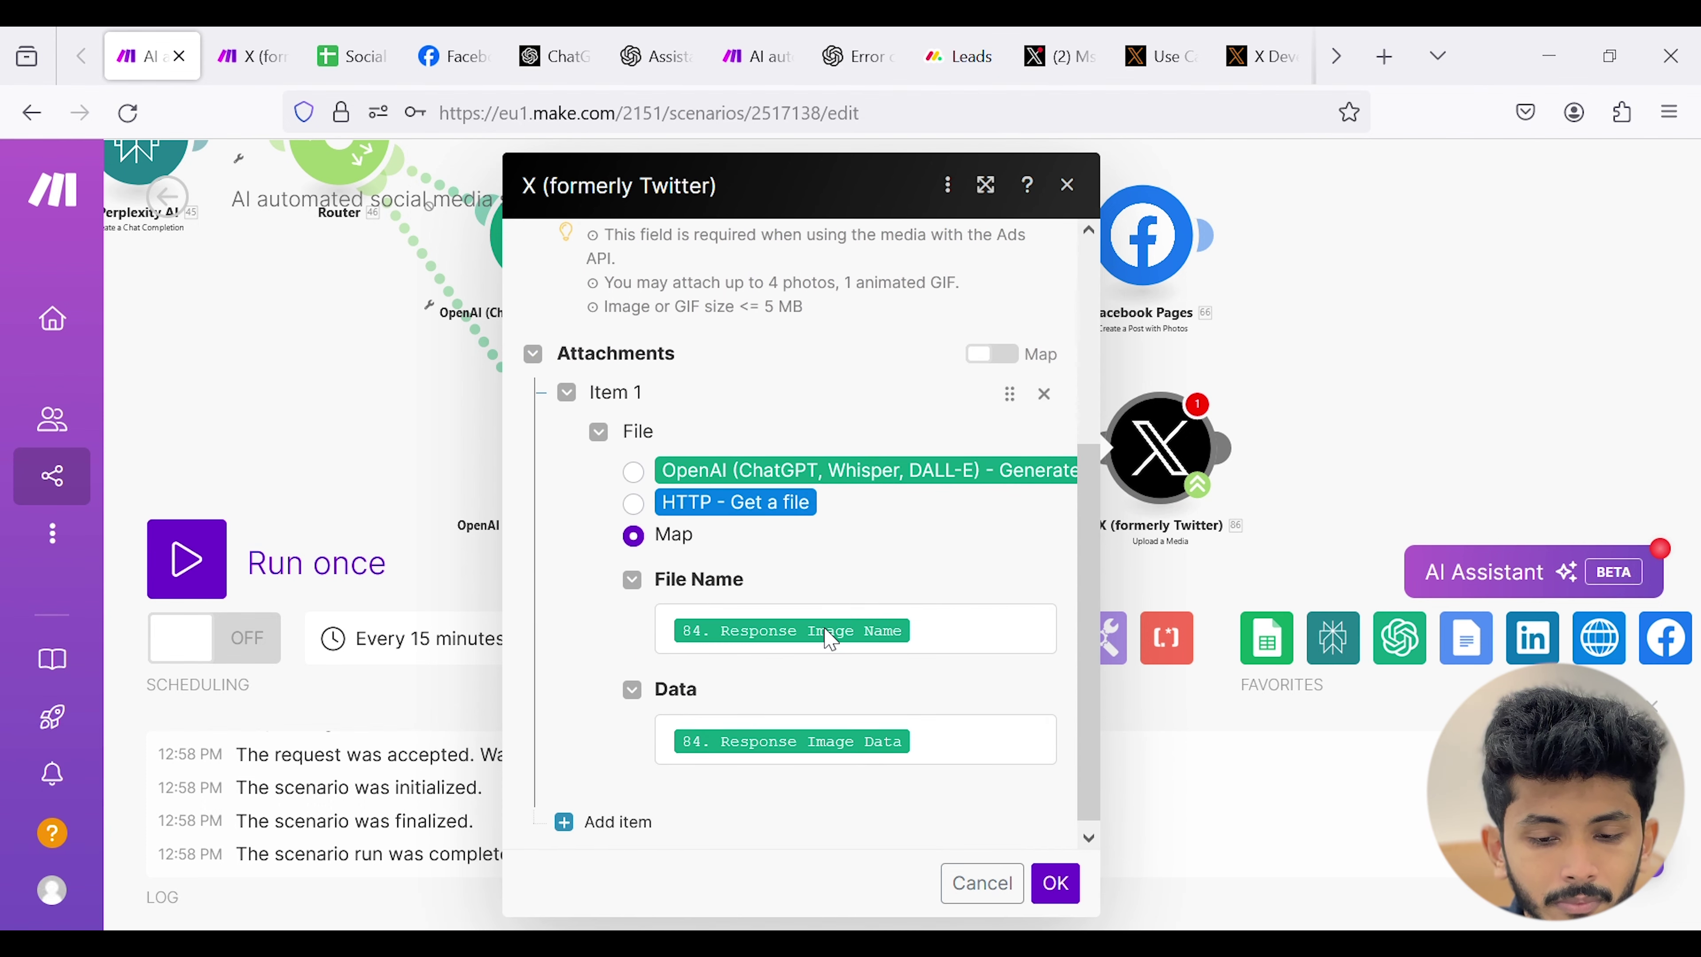
# - Replace the attachment's File Name and Data mappings with the HTTP Get a file module's File name and Data, and save the module
pyautogui.click(951, 623)
pyautogui.press('BackSpace')
pyautogui.click(990, 737)
pyautogui.press('BackSpace')
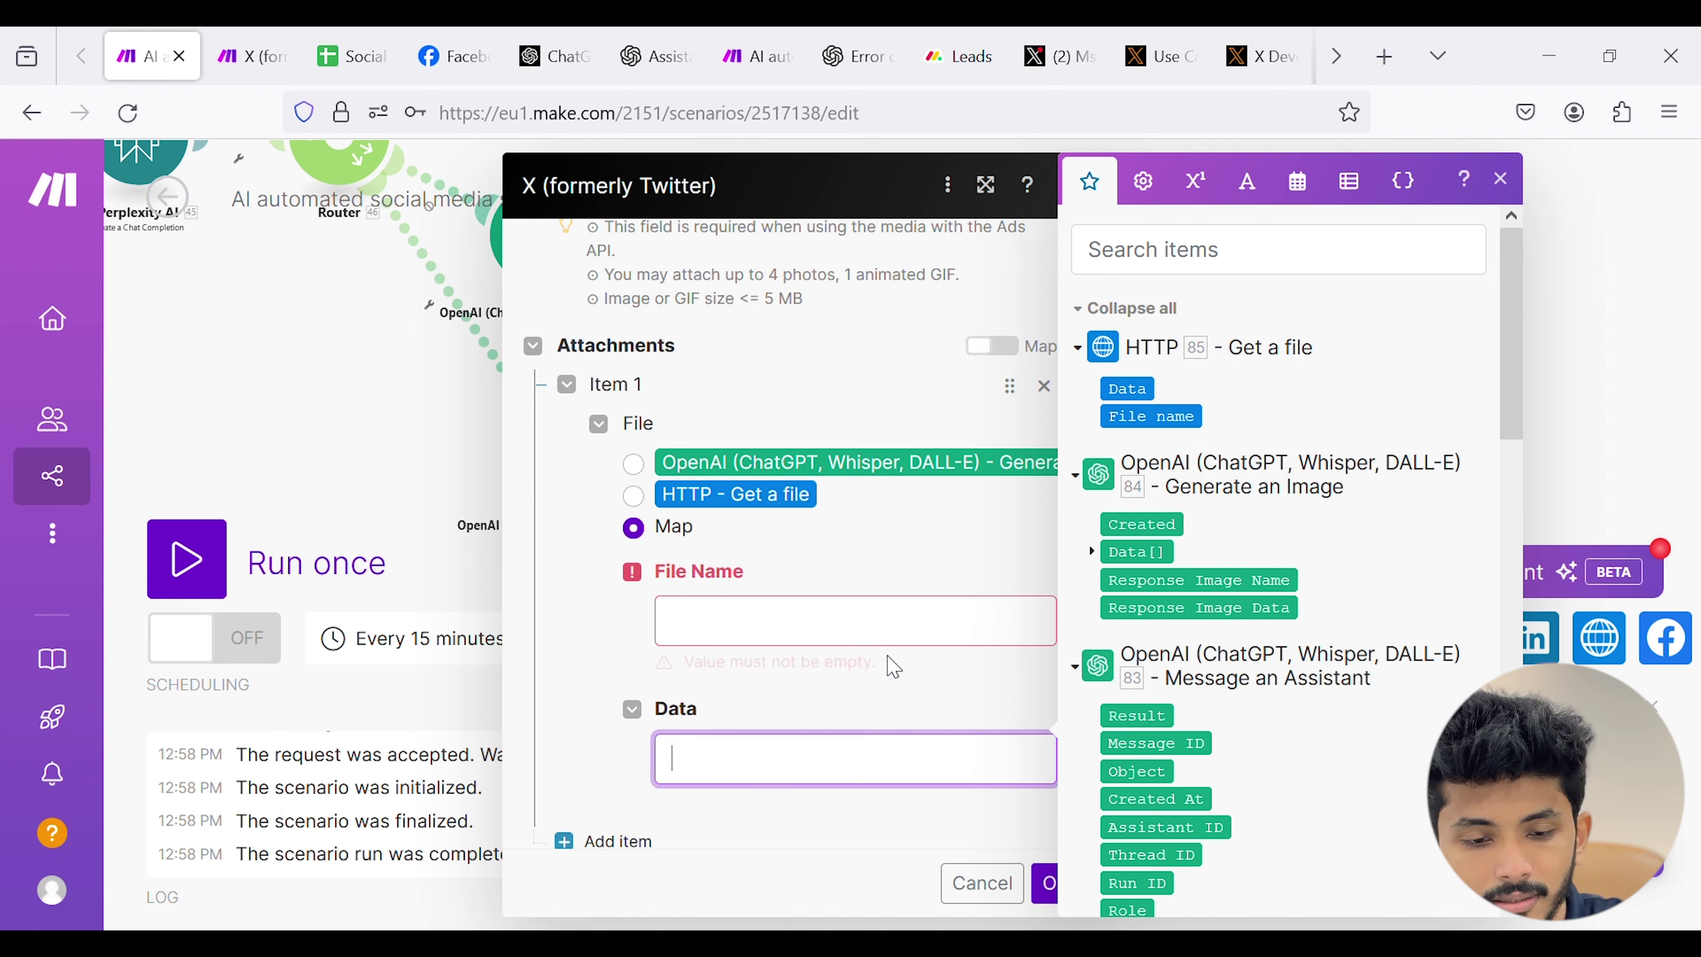
pyautogui.click(884, 638)
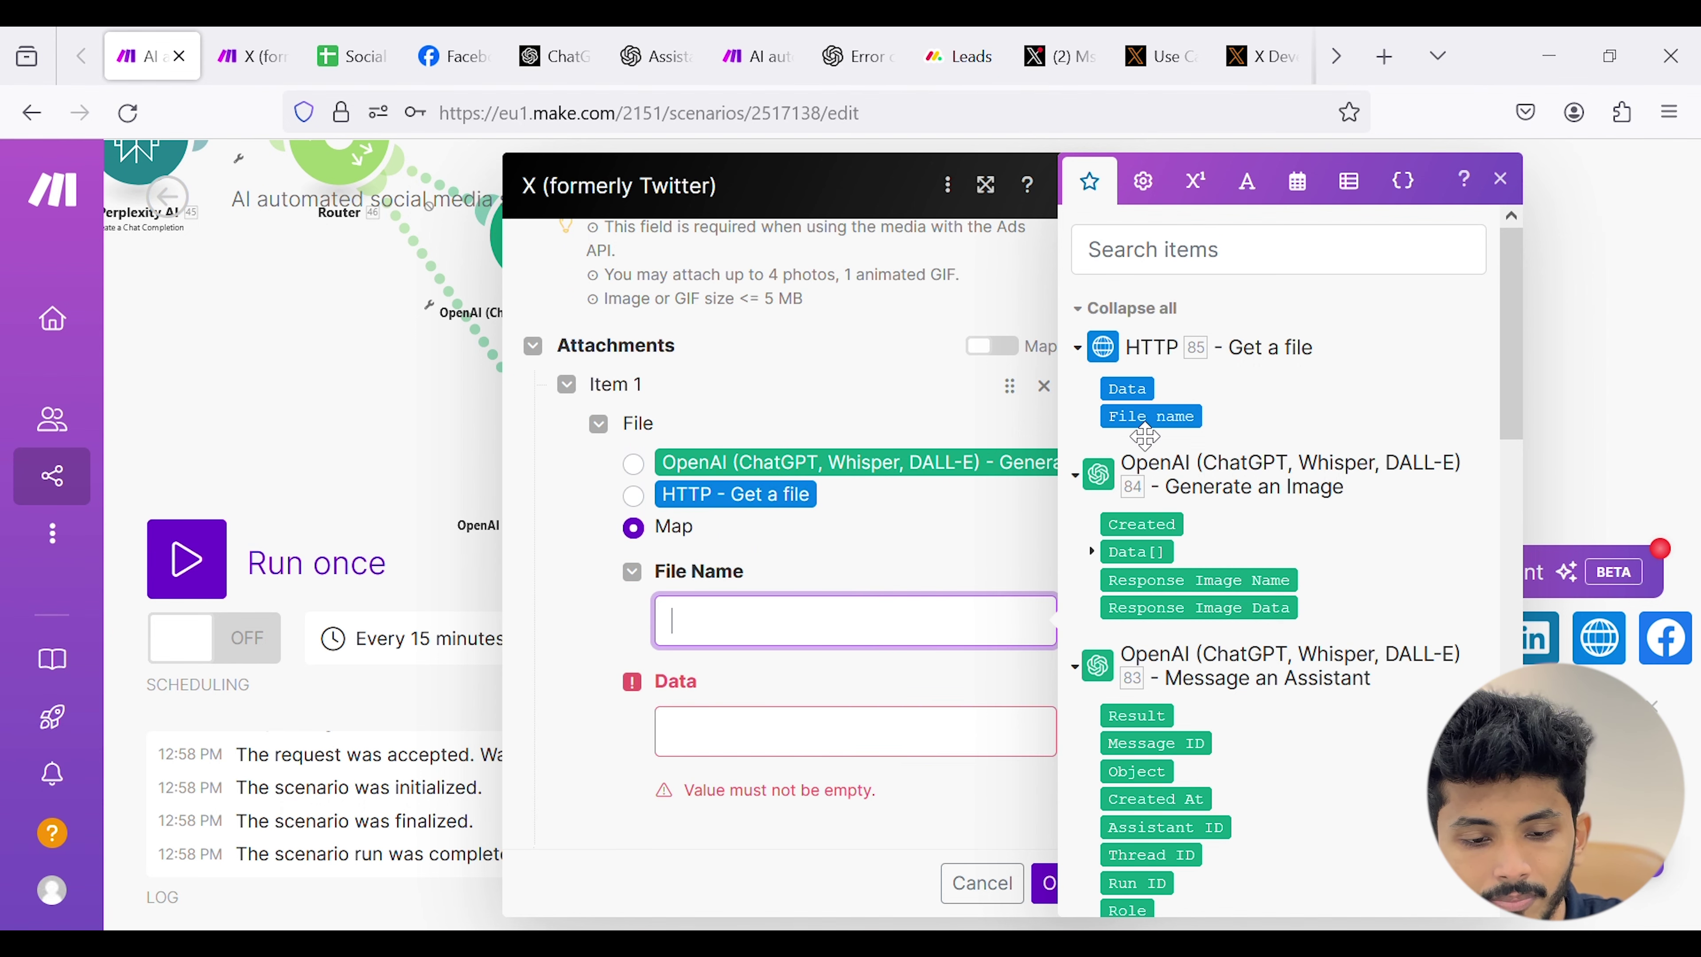
pyautogui.click(1151, 415)
pyautogui.click(865, 737)
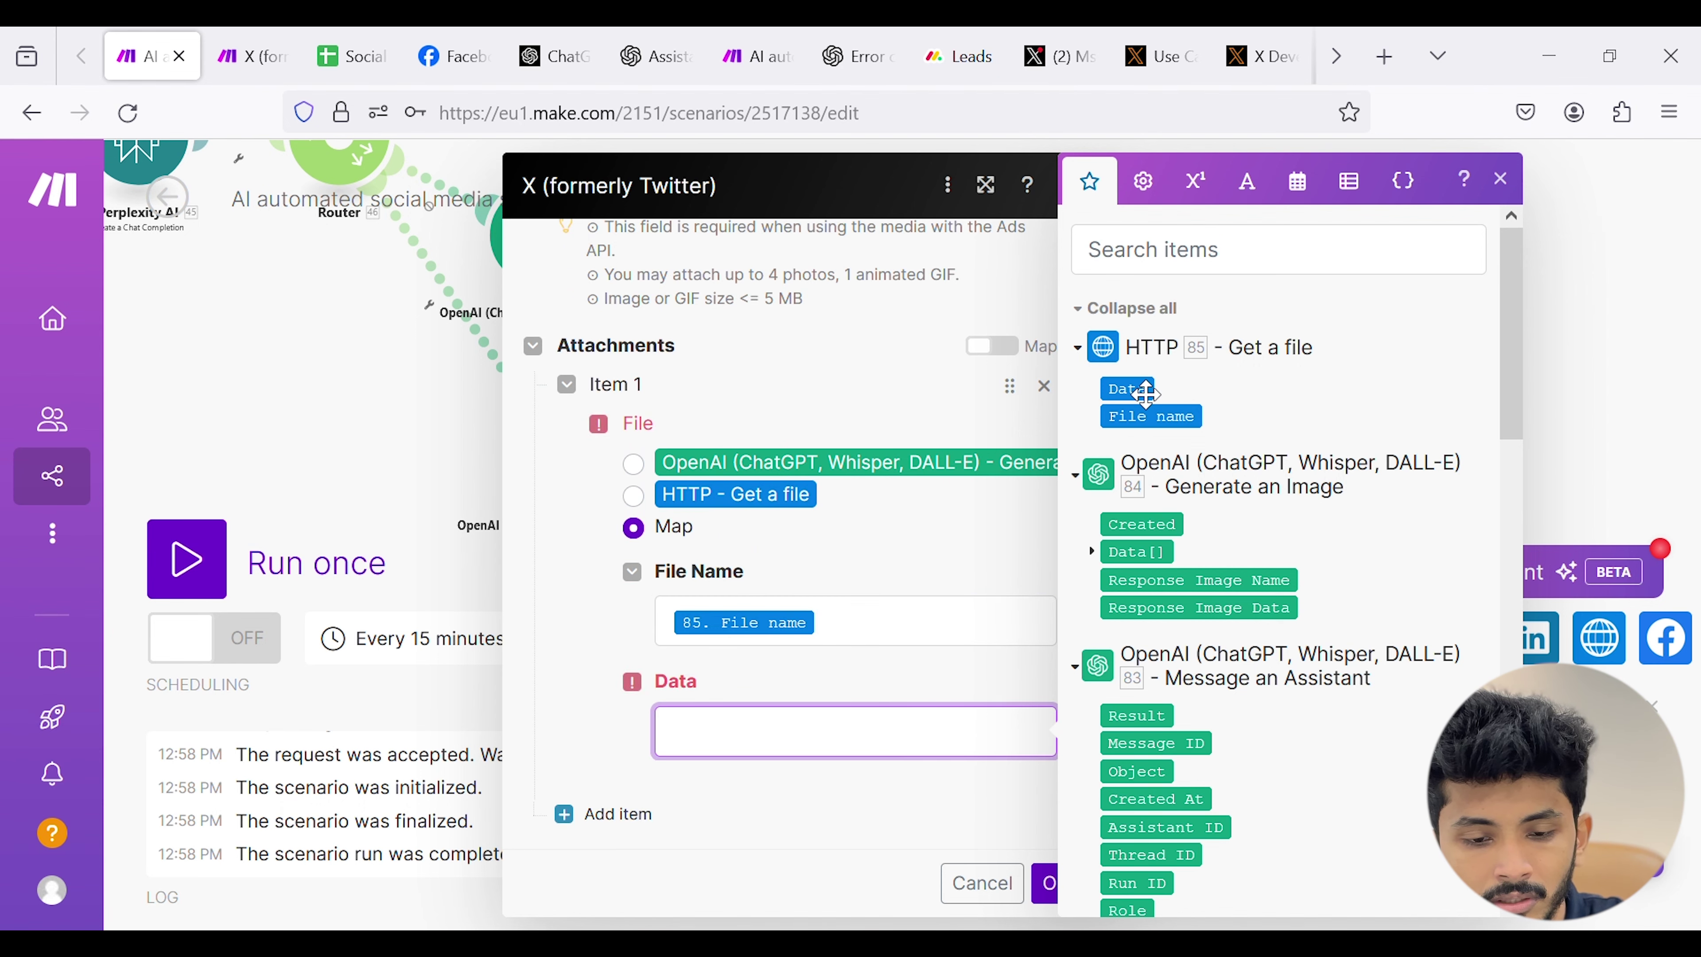
pyautogui.click(1127, 389)
pyautogui.click(1049, 883)
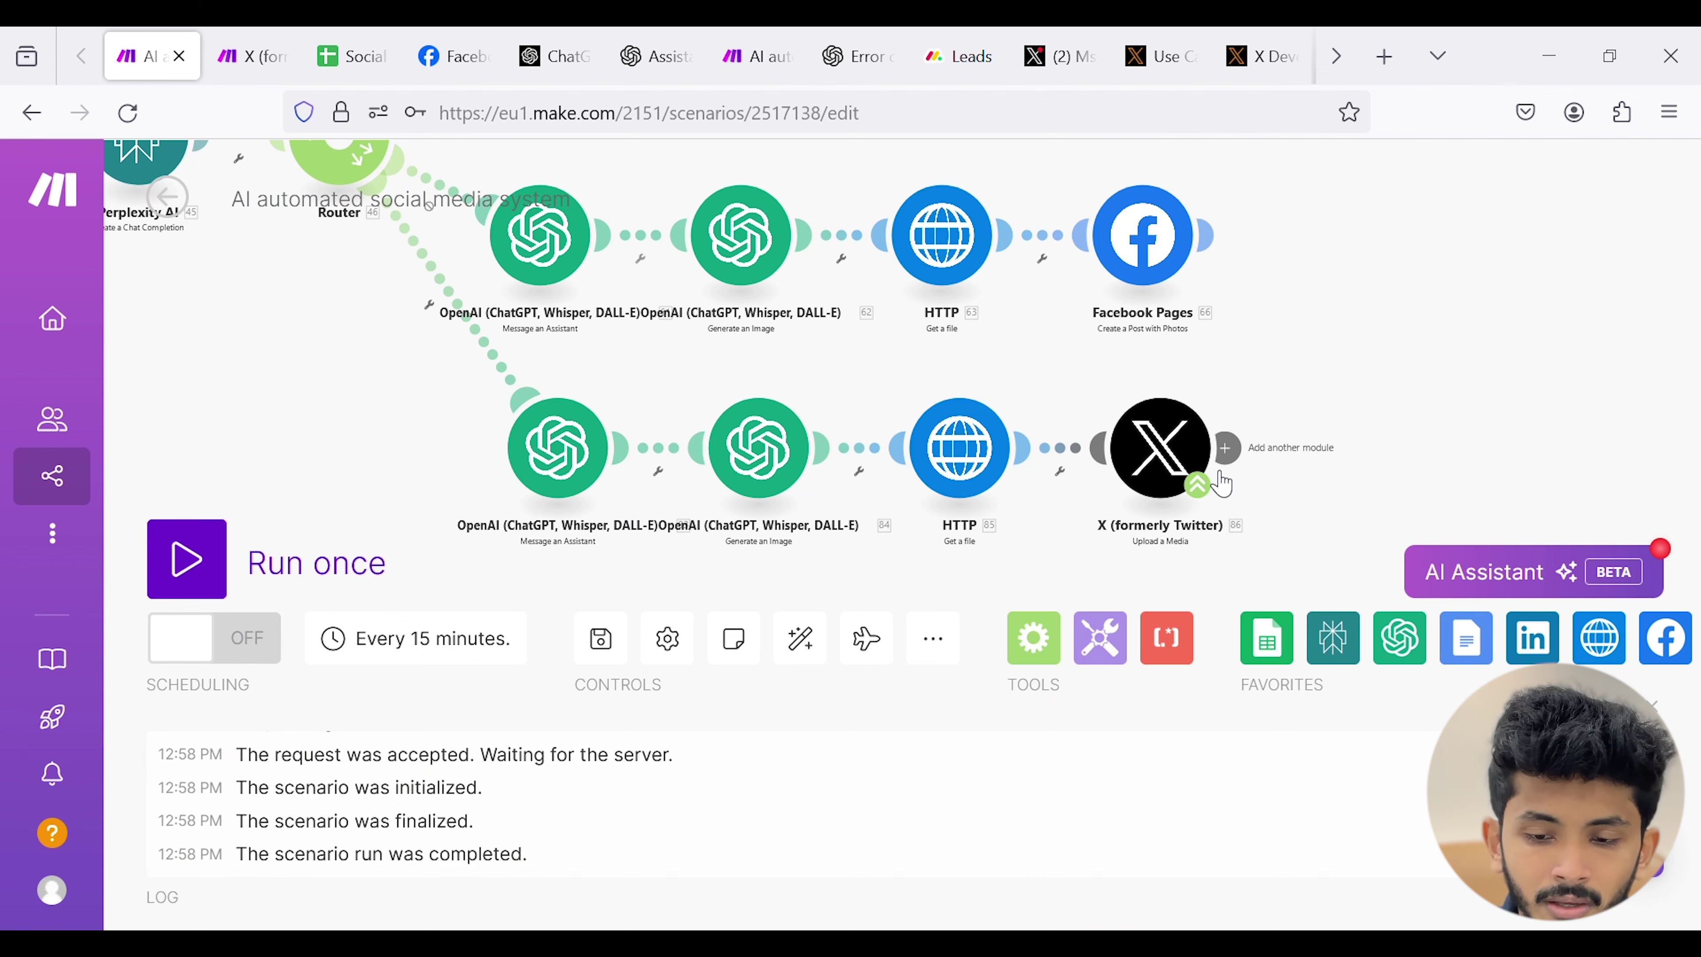
# - Add an X (formerly Twitter) v6 Create a Post module after the third branch's Upload a Media module
pyautogui.hscroll(2, 1218, 462)
pyautogui.click(1242, 463)
pyautogui.scroll(-3, 804, 636)
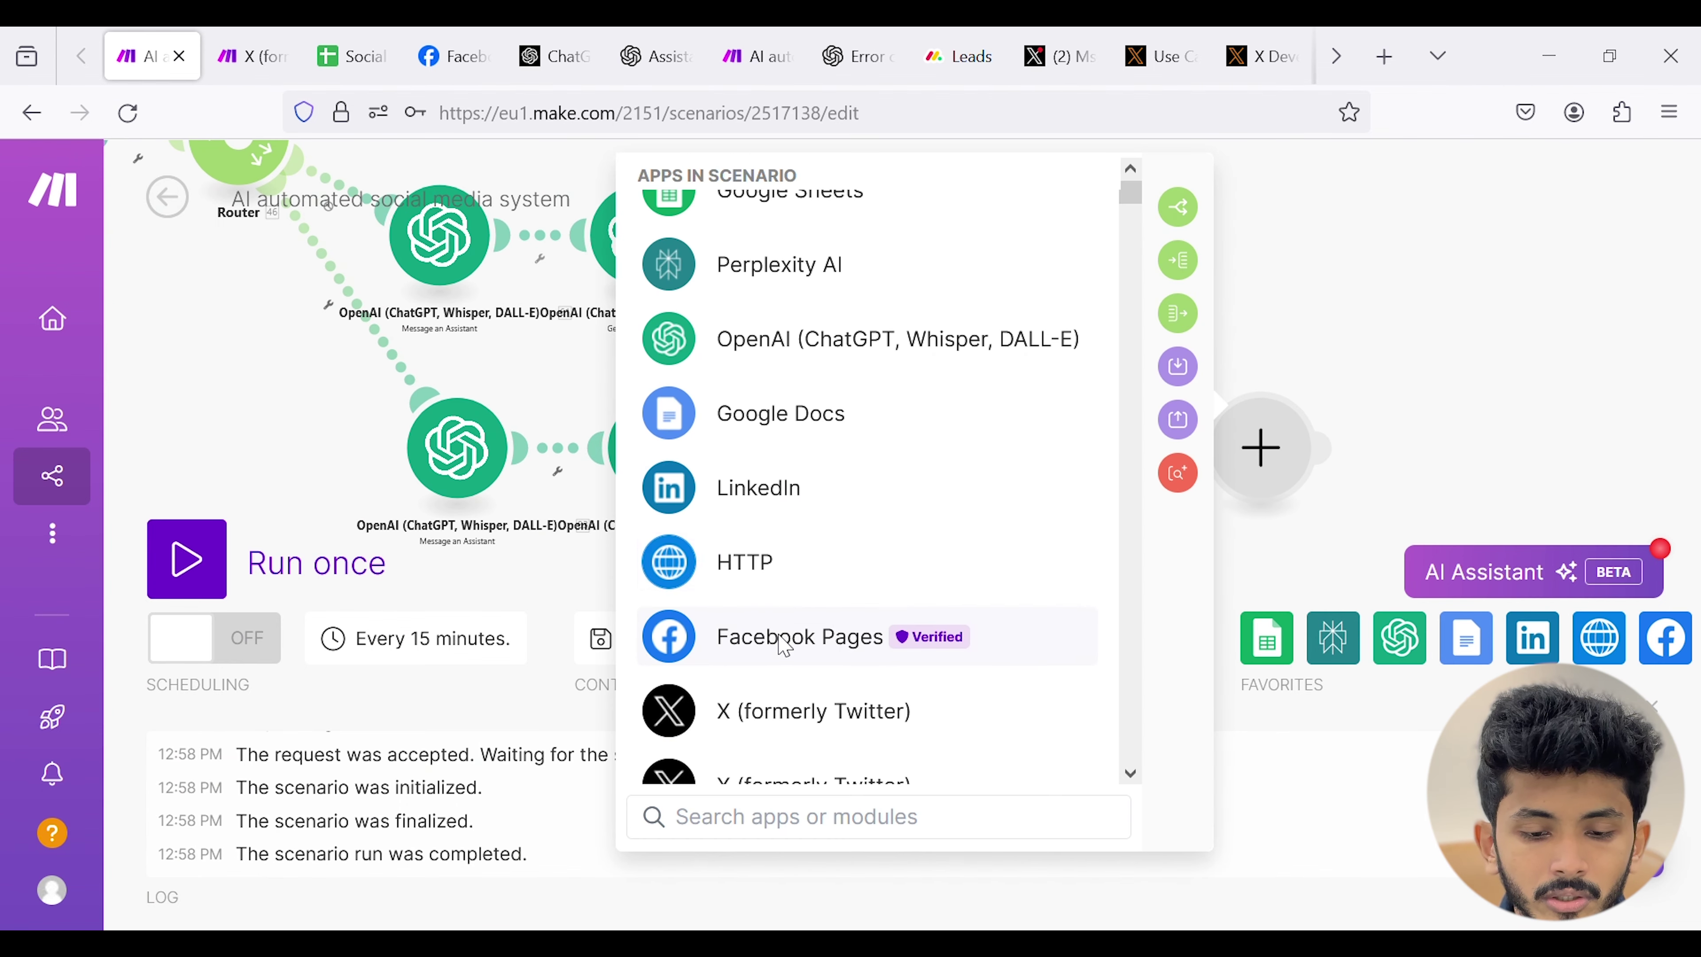
pyautogui.click(803, 640)
pyautogui.click(1158, 177)
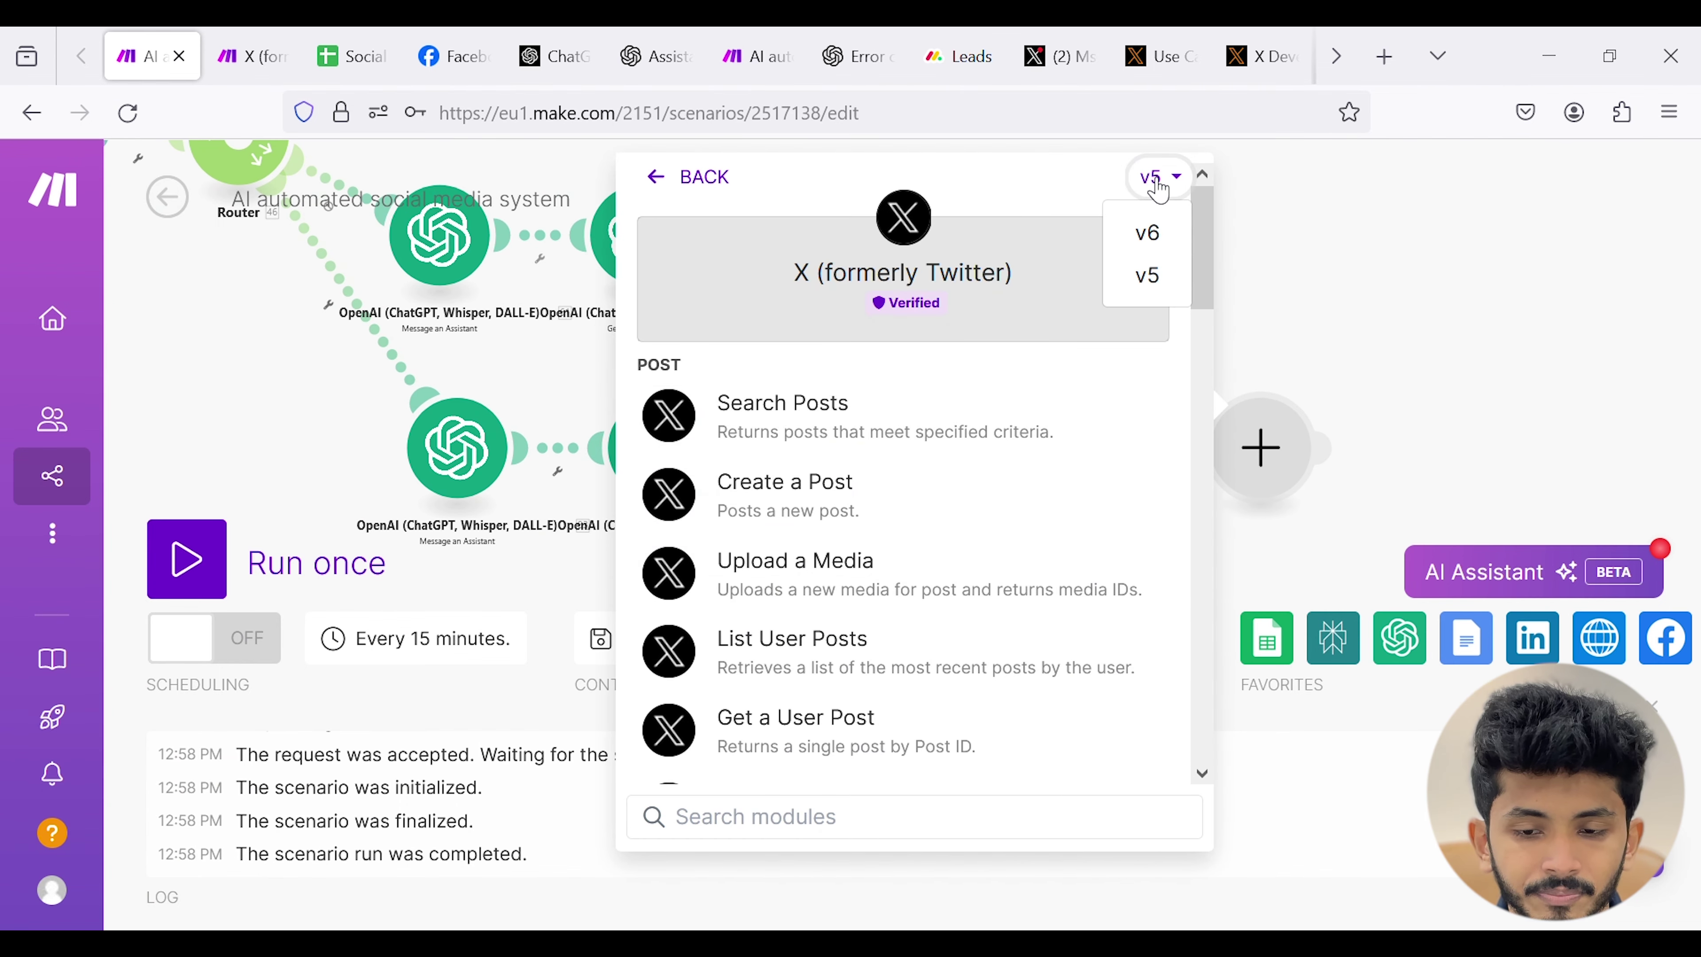
pyautogui.click(1148, 234)
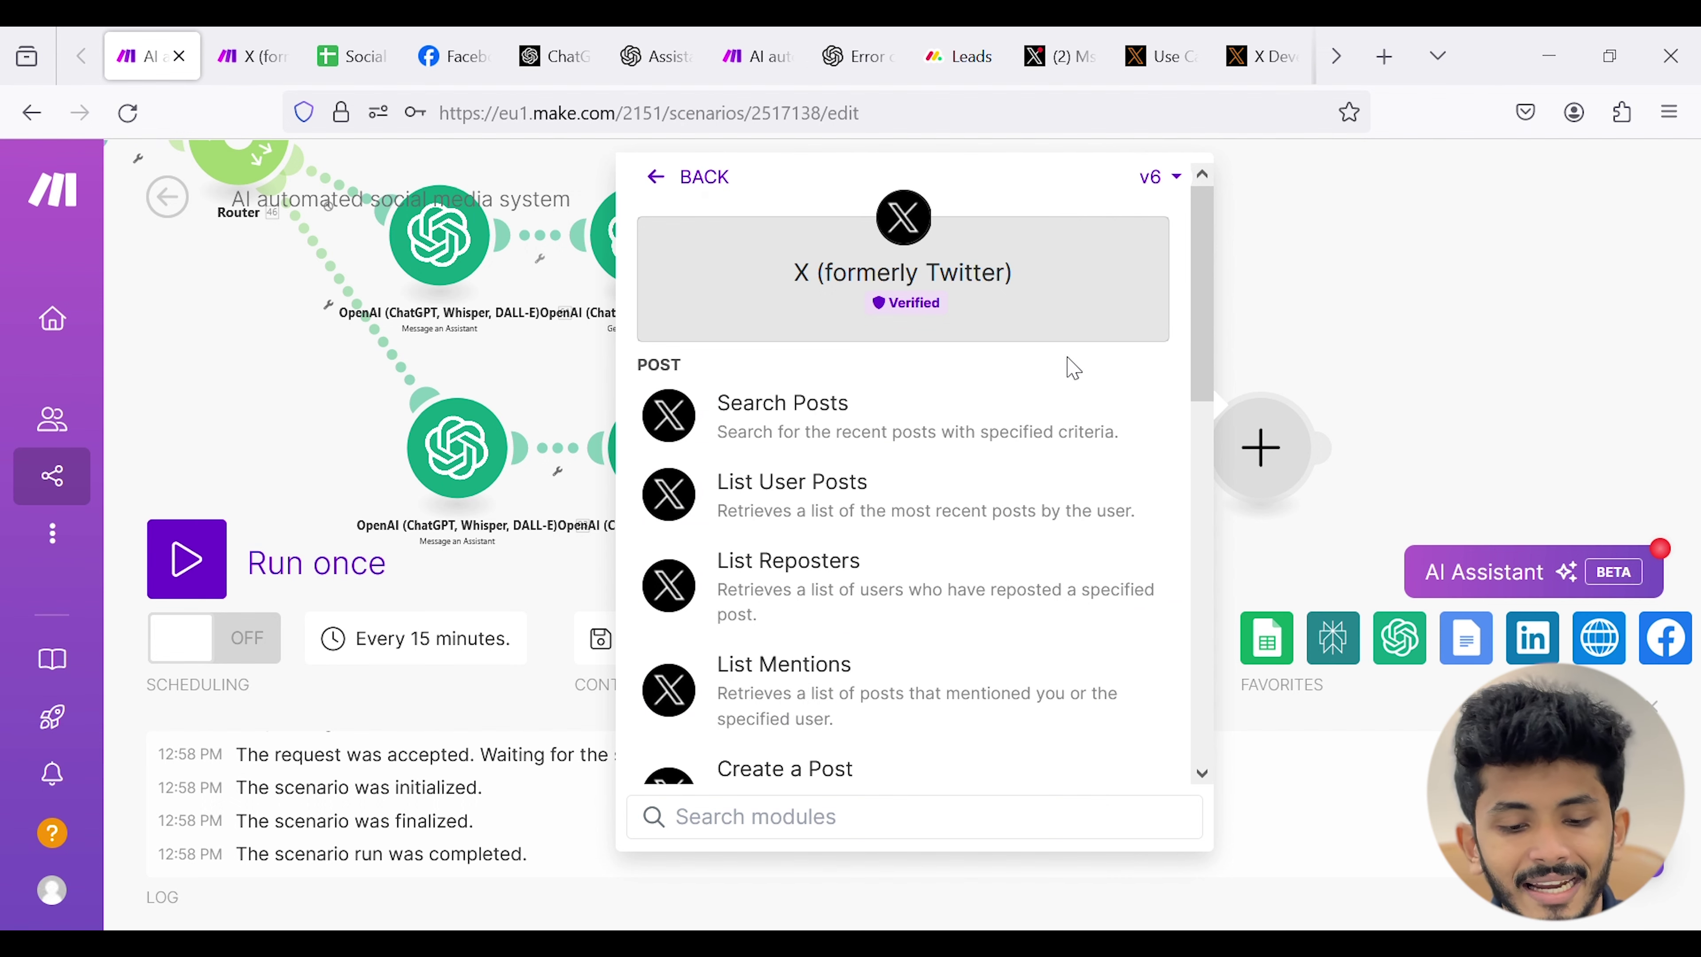
pyautogui.scroll(-5, 937, 415)
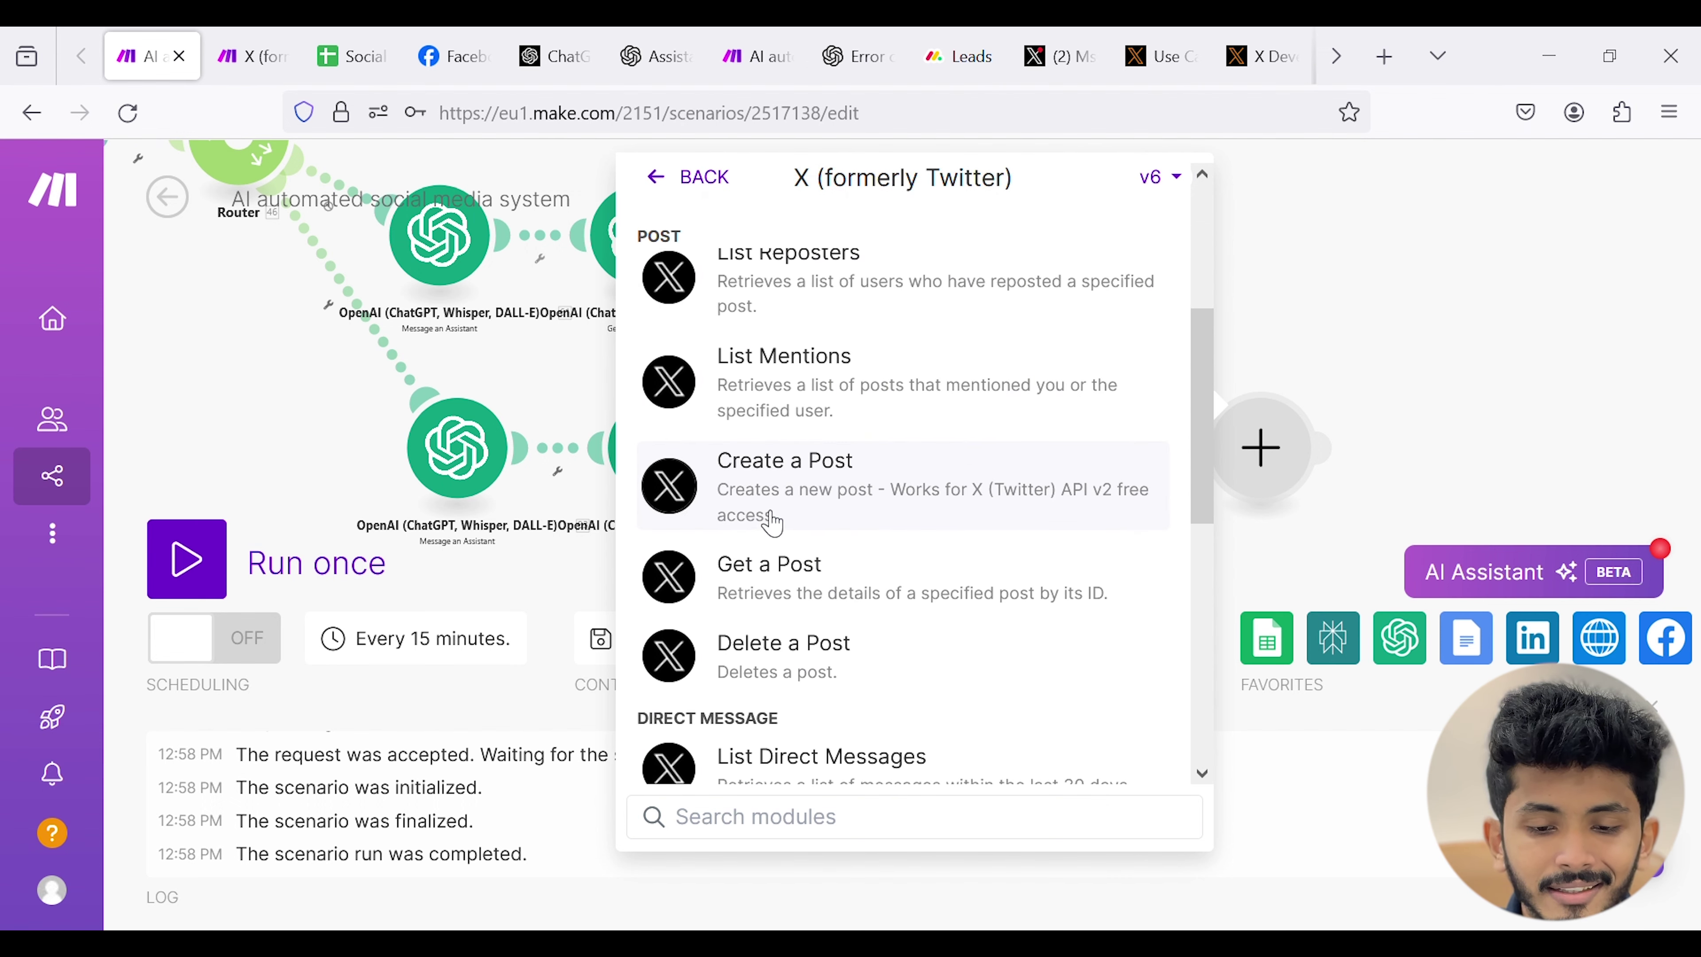
pyautogui.click(819, 494)
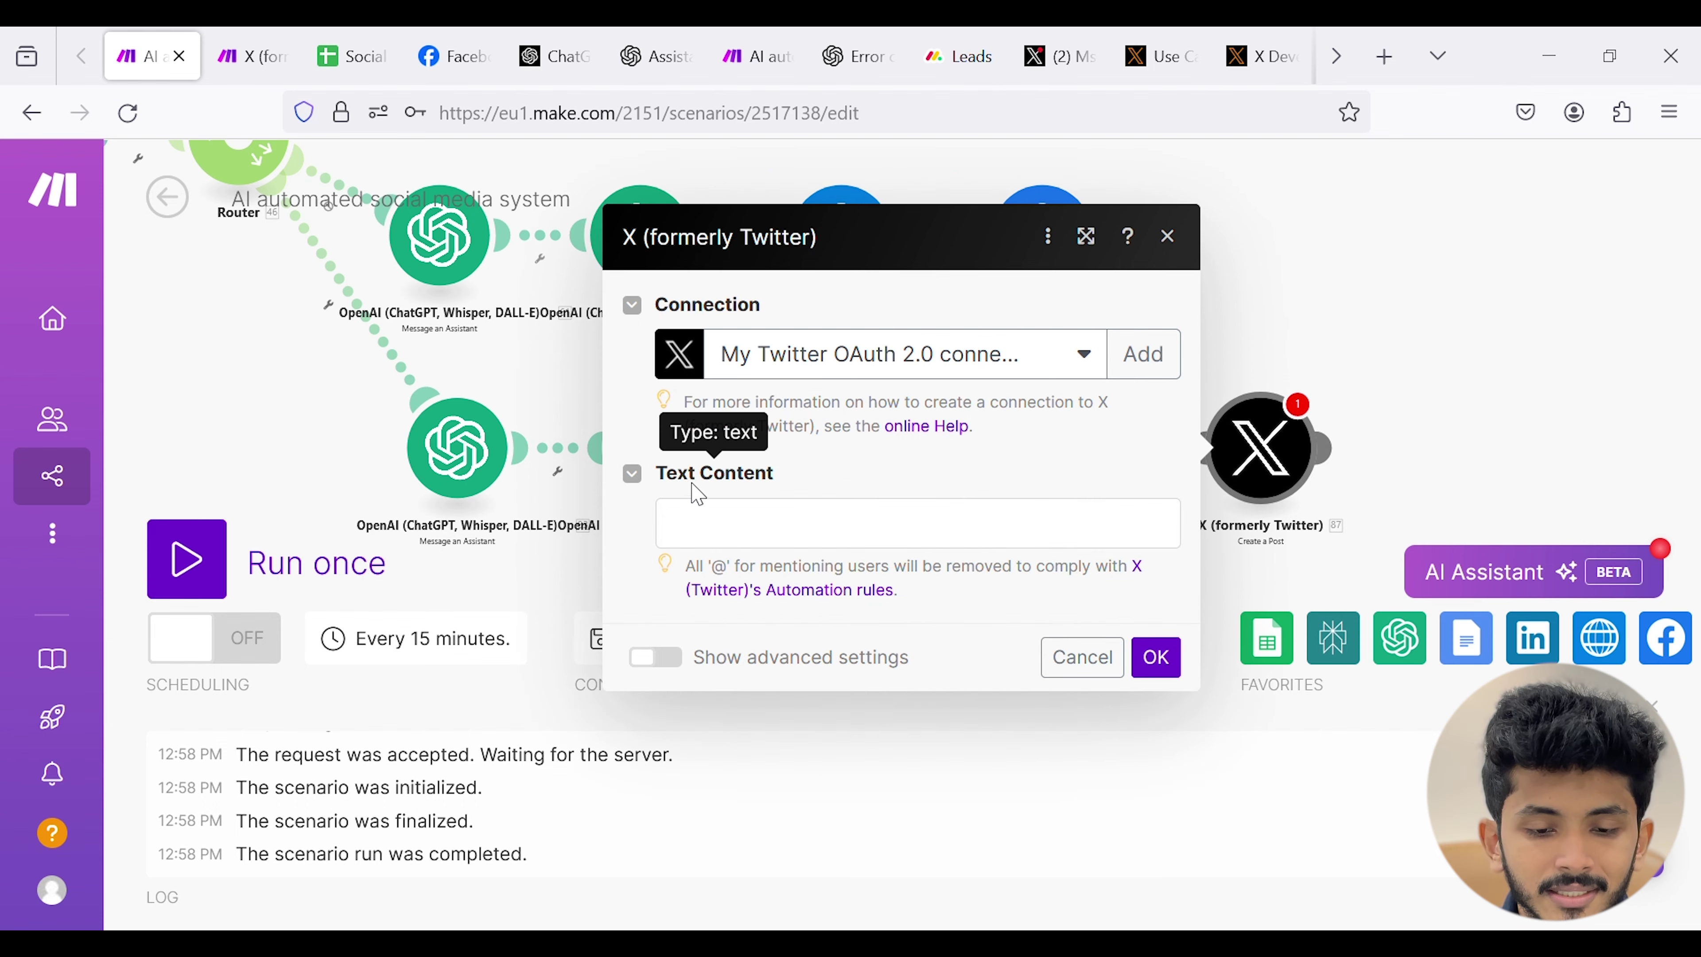
# - Show the X post's advanced settings and map its Text Content to the third branch's Message an Assistant Result
pyautogui.click(653, 656)
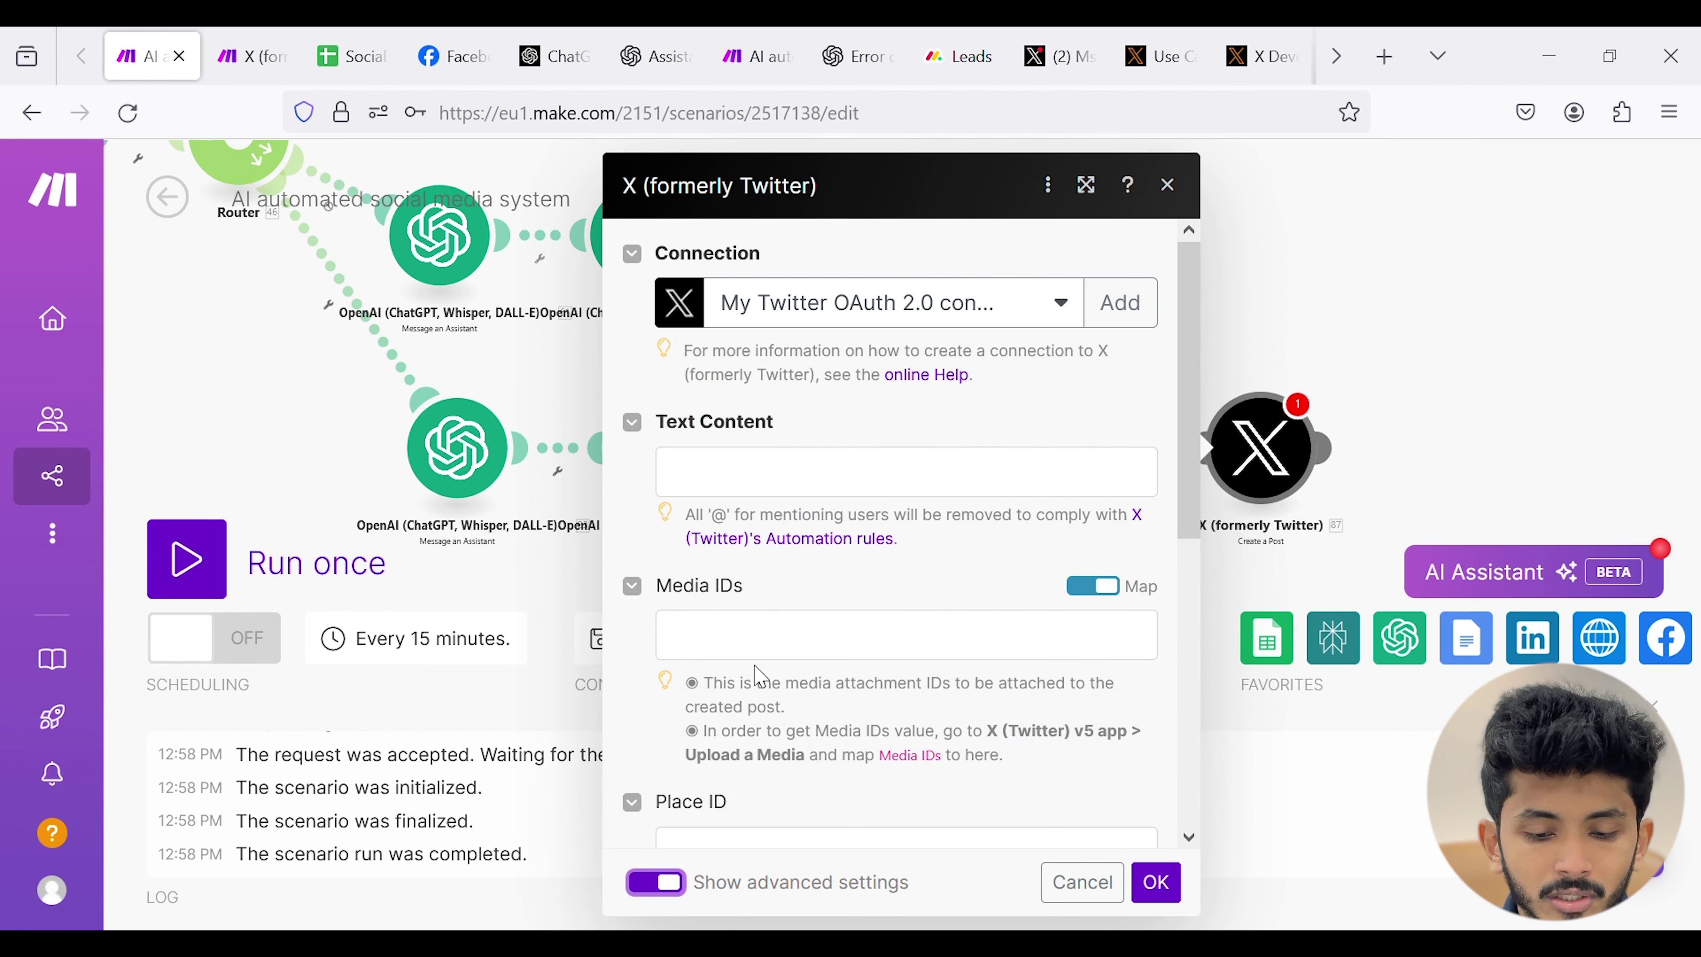
pyautogui.scroll(5, 730, 656)
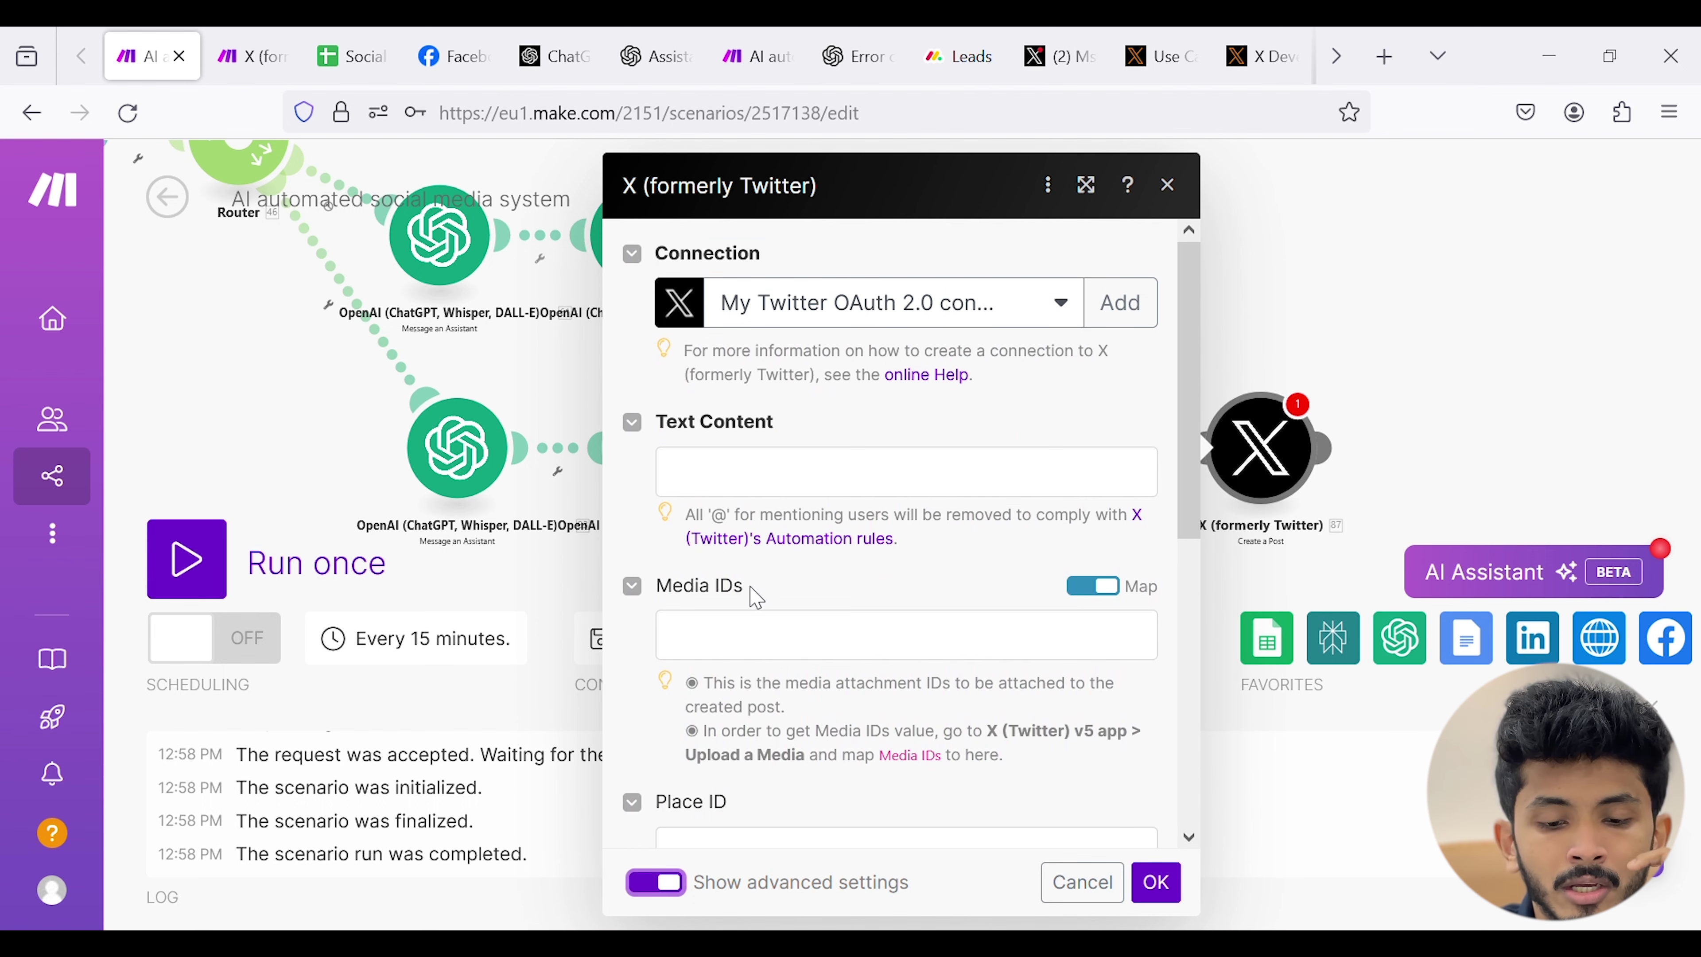
pyautogui.click(776, 485)
pyautogui.scroll(-2, 1514, 617)
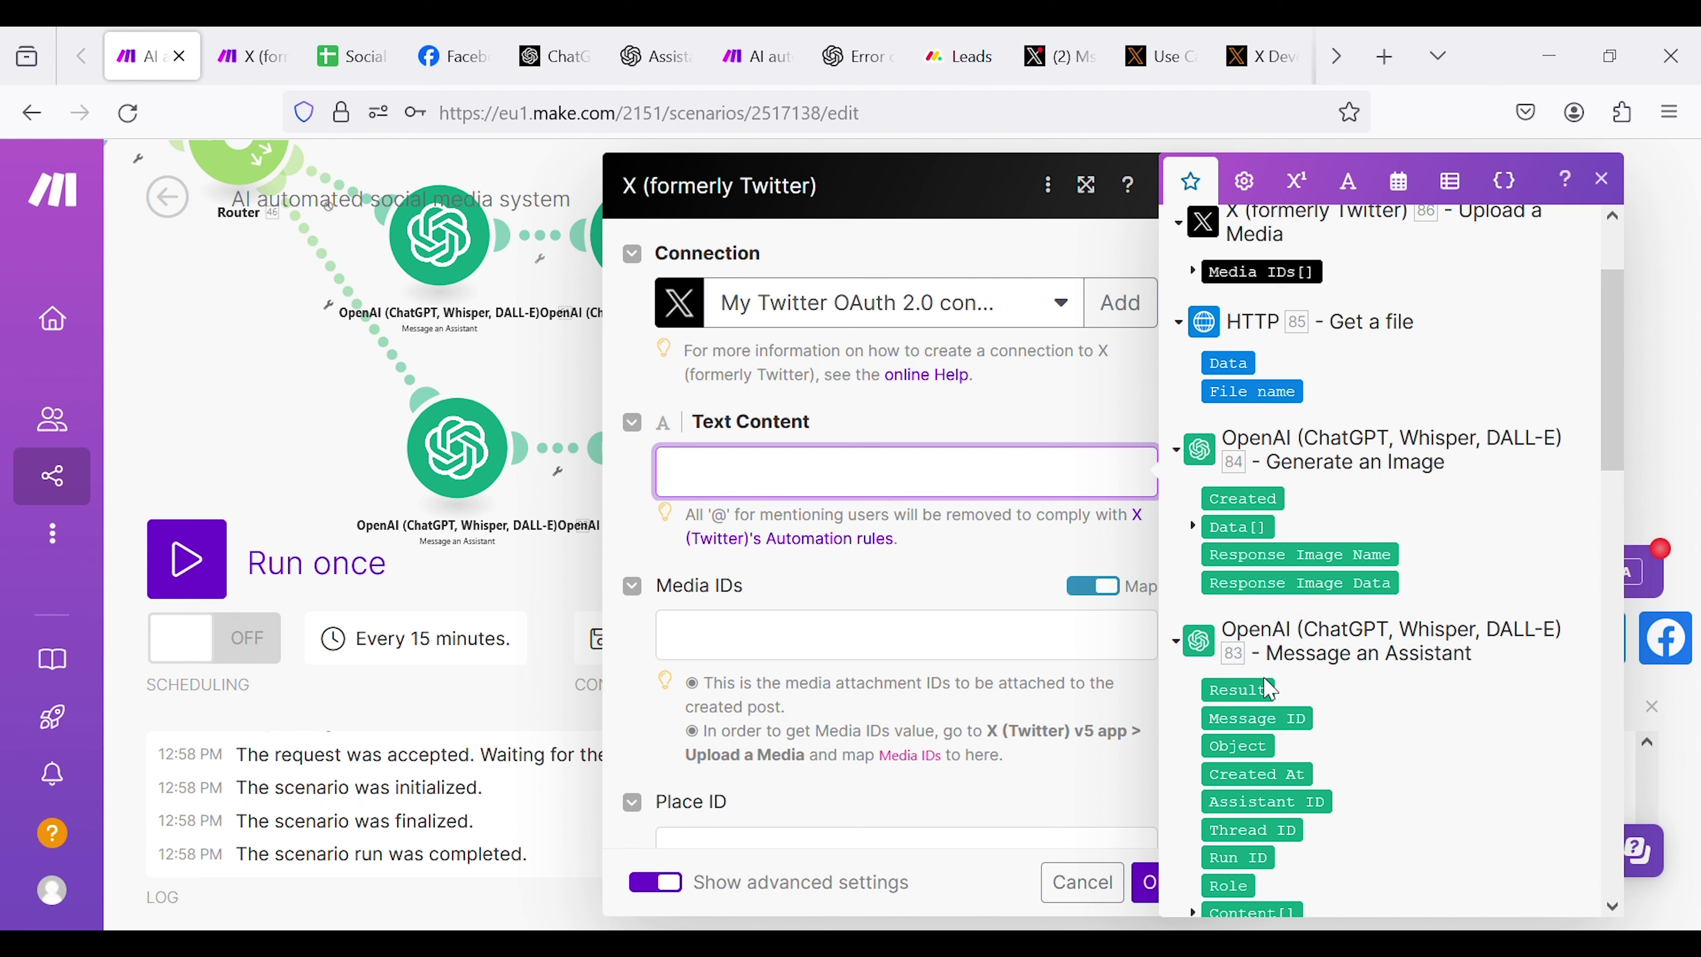
pyautogui.click(1237, 689)
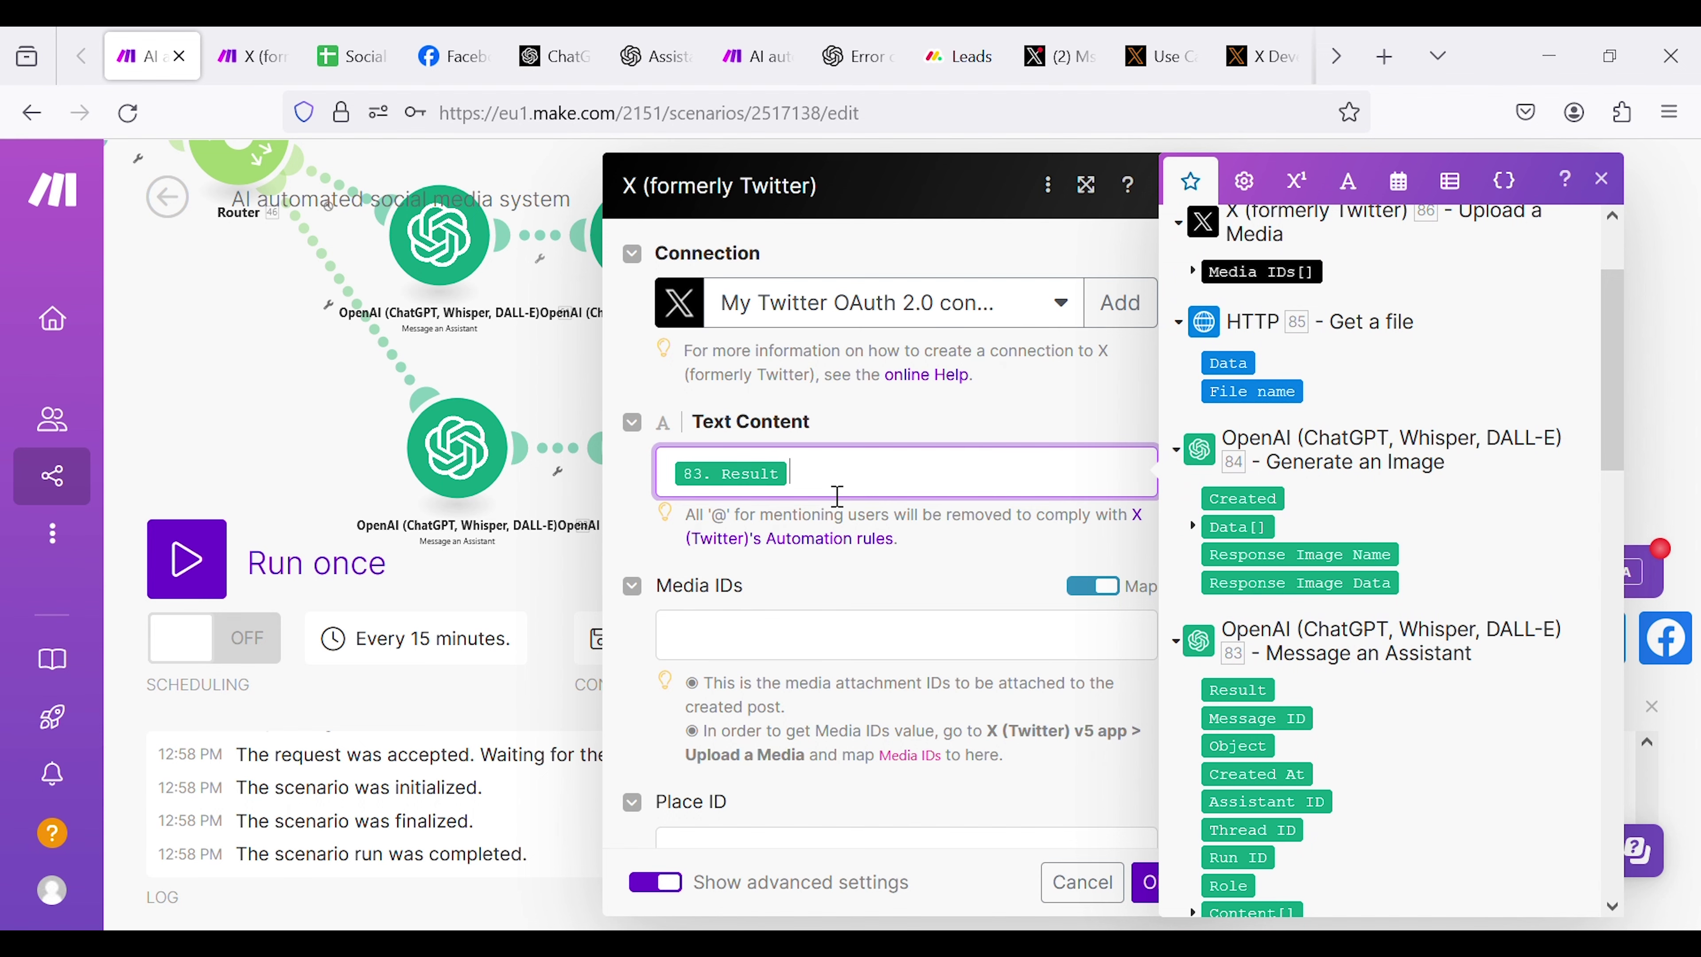
# - Map the X post's Media IDs to the Upload a Media module's Media IDs[], then save the module and the scenario
pyautogui.click(833, 646)
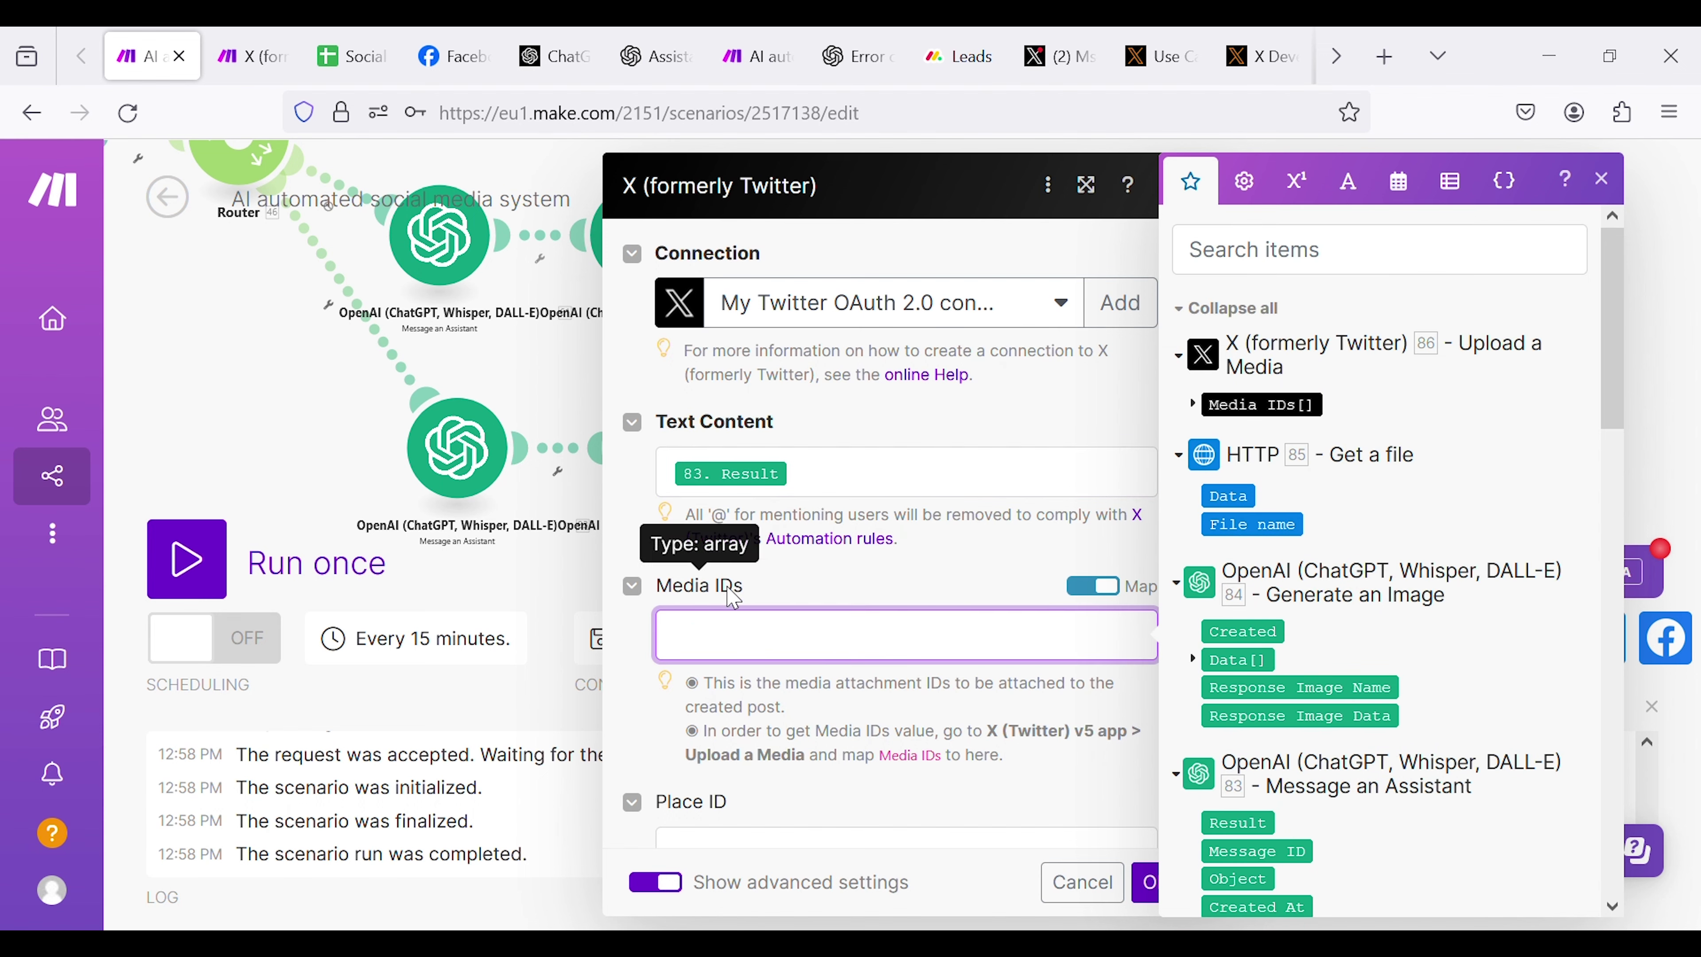
pyautogui.click(1292, 409)
pyautogui.scroll(-5, 1078, 521)
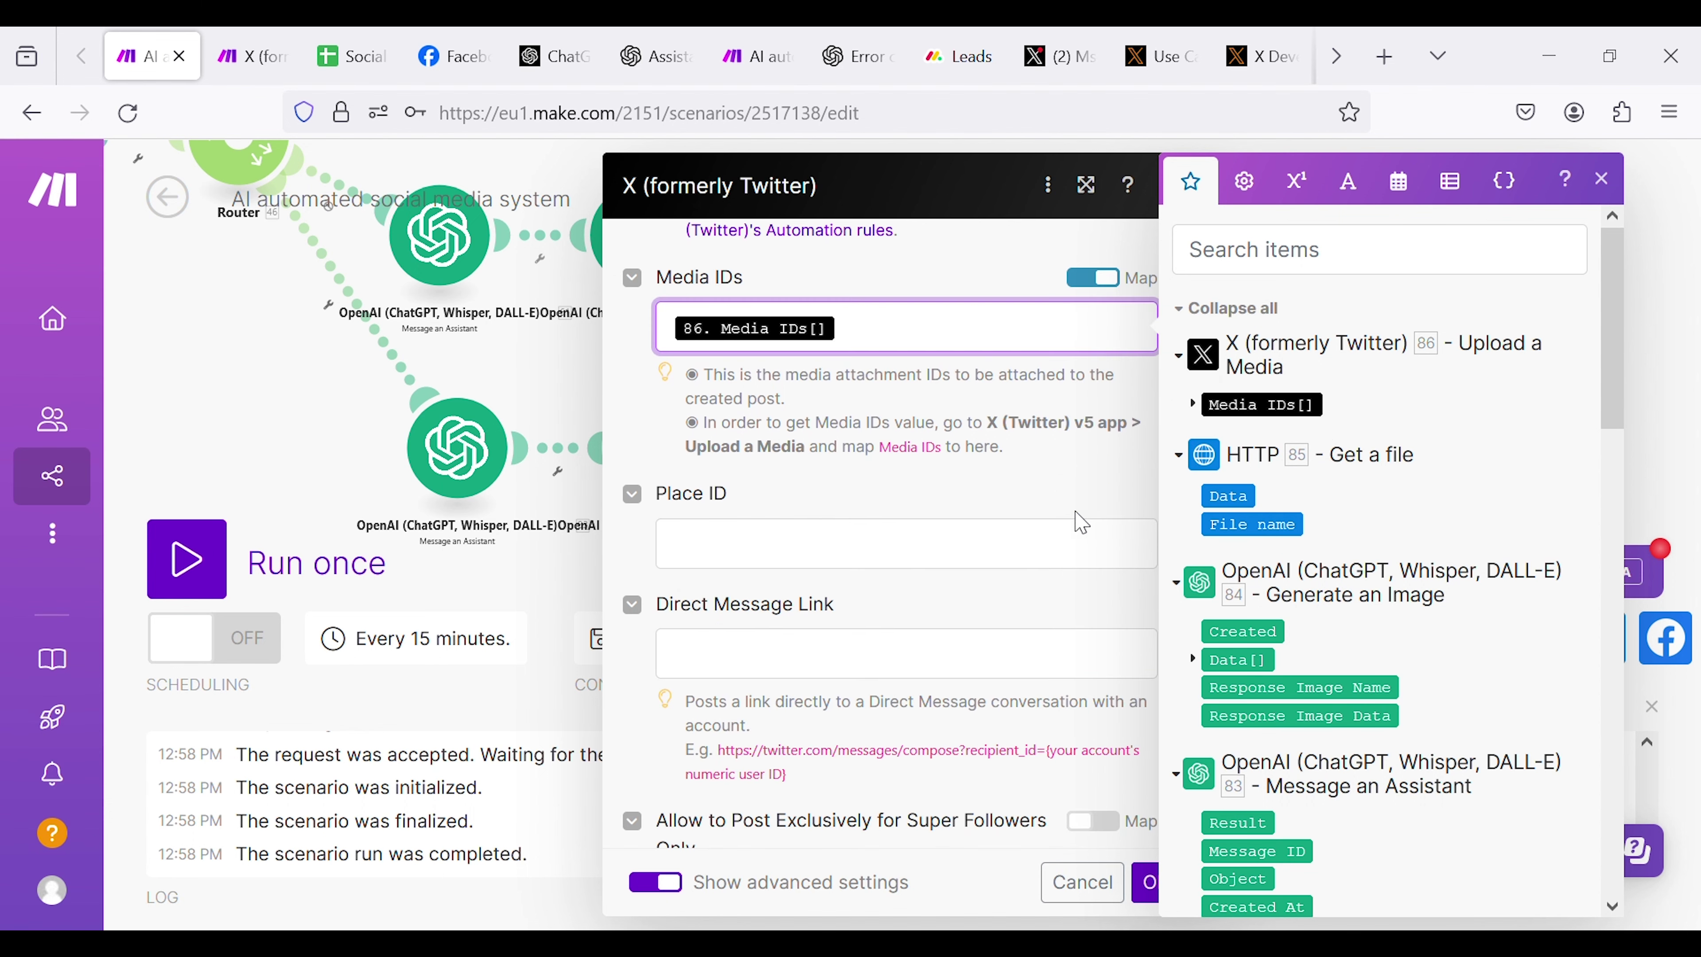
pyautogui.scroll(-3, 774, 552)
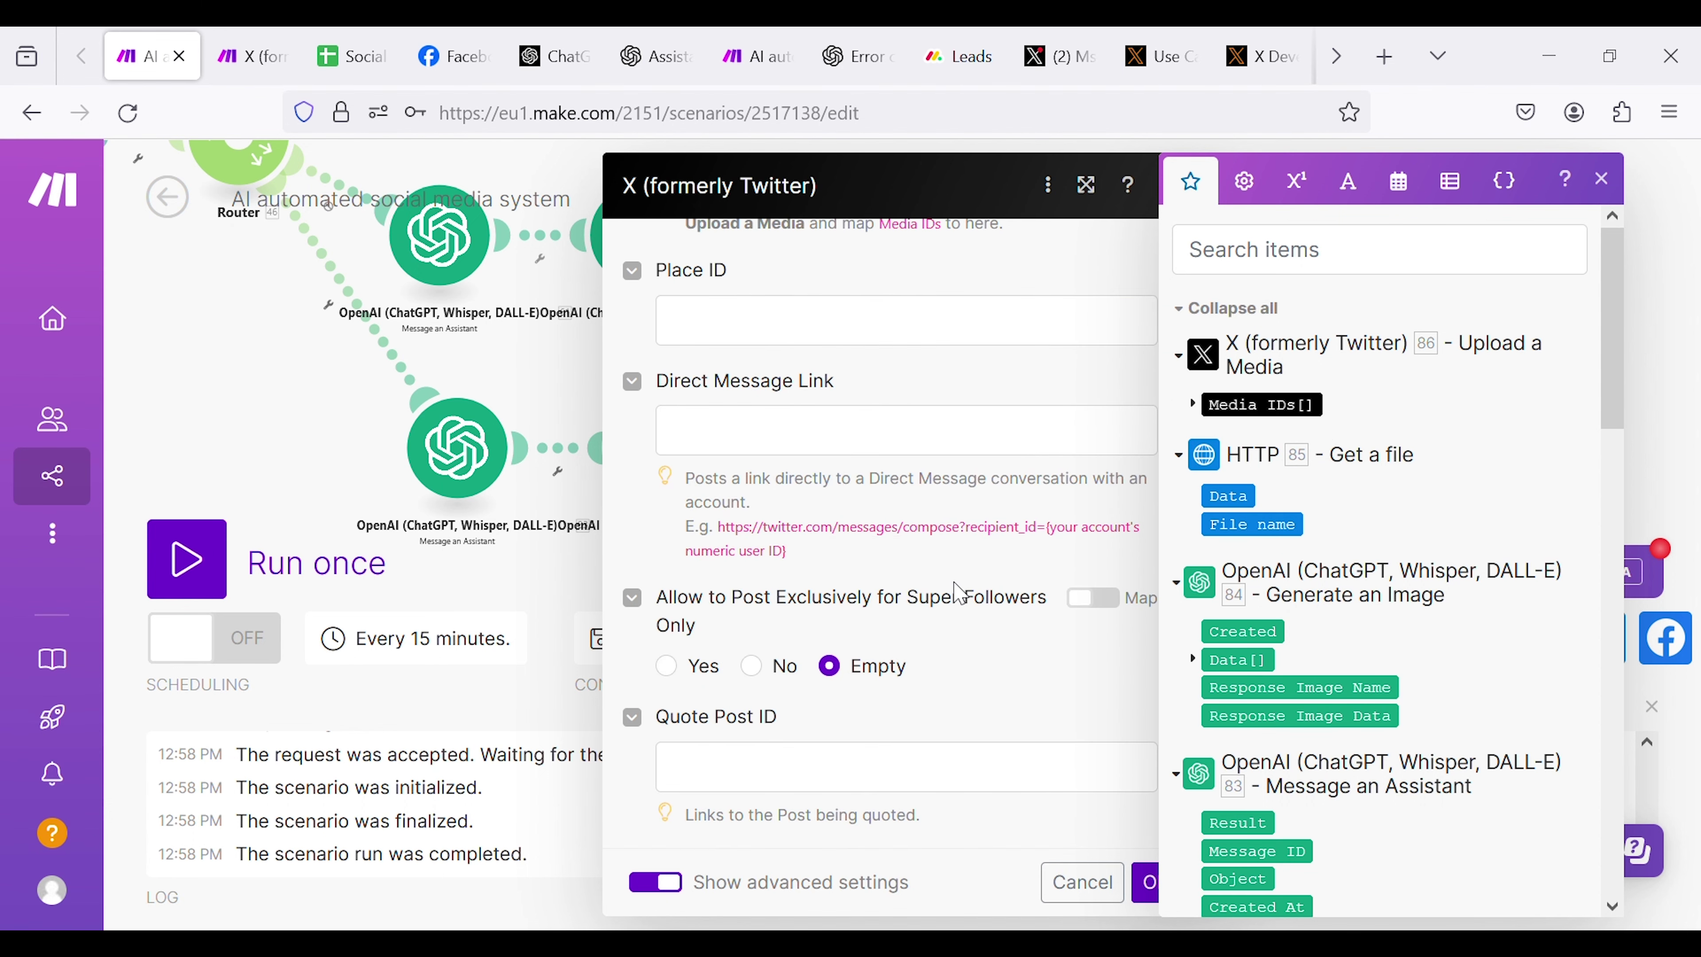
pyautogui.click(1152, 883)
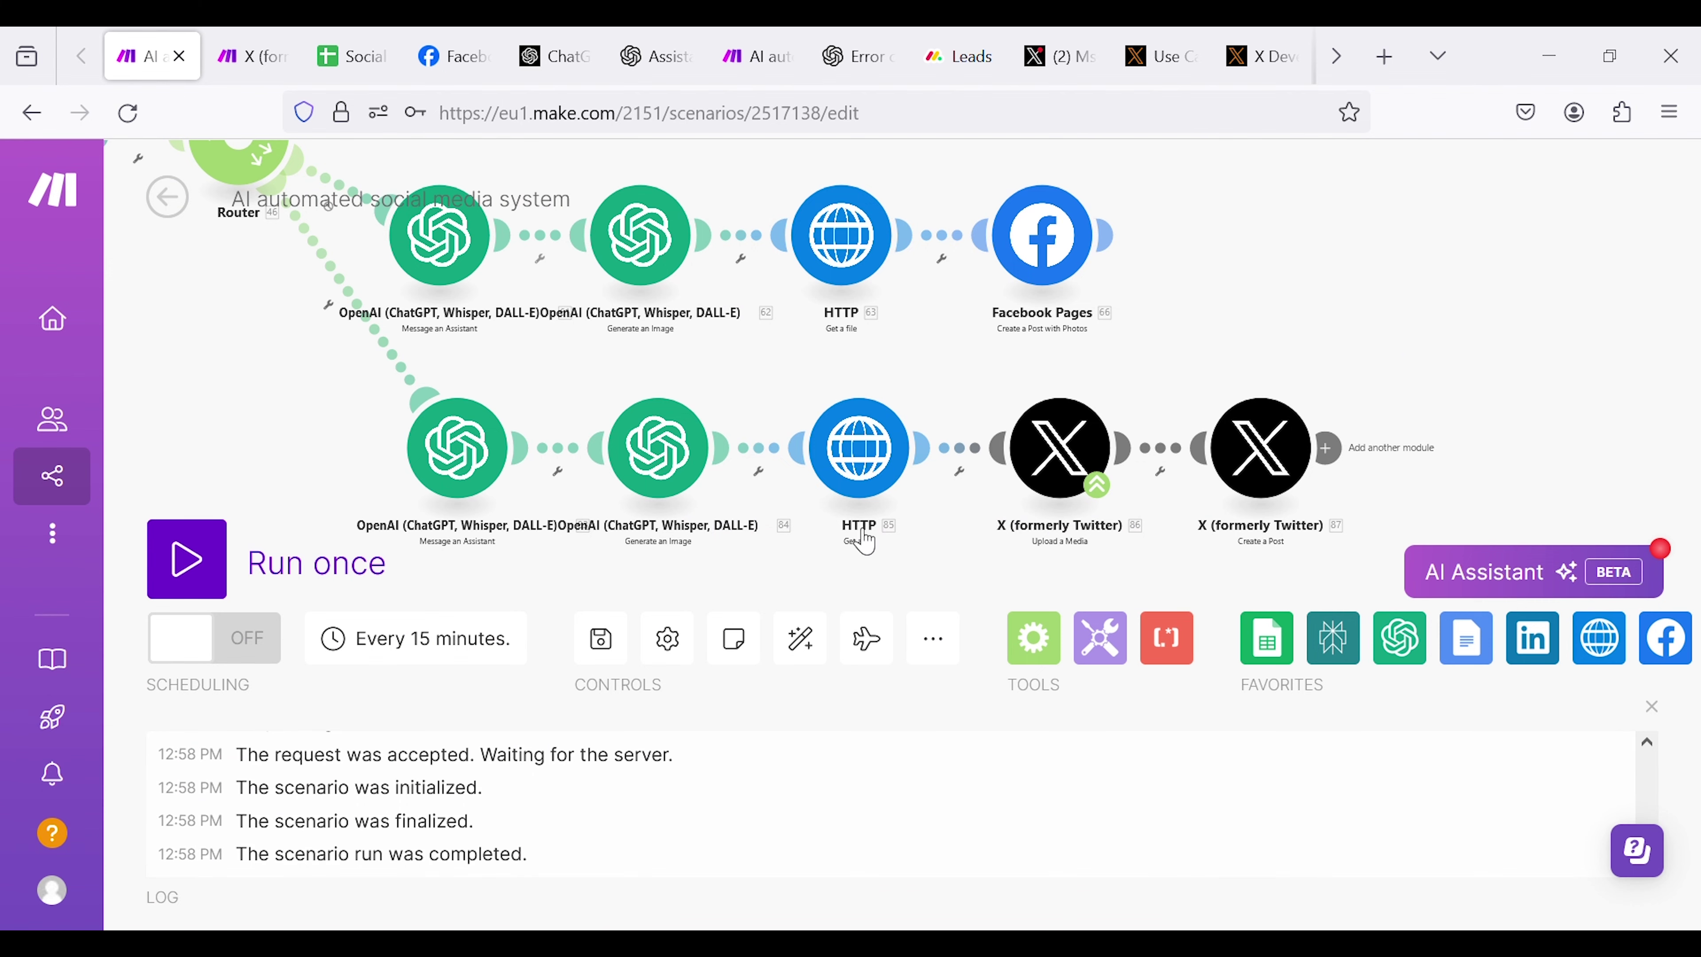
pyautogui.click(601, 638)
# - Review the scenario's X branch and check the newest post's text and image on the Msquare Automation Solutions X profile
pyautogui.scroll(-5, 770, 406)
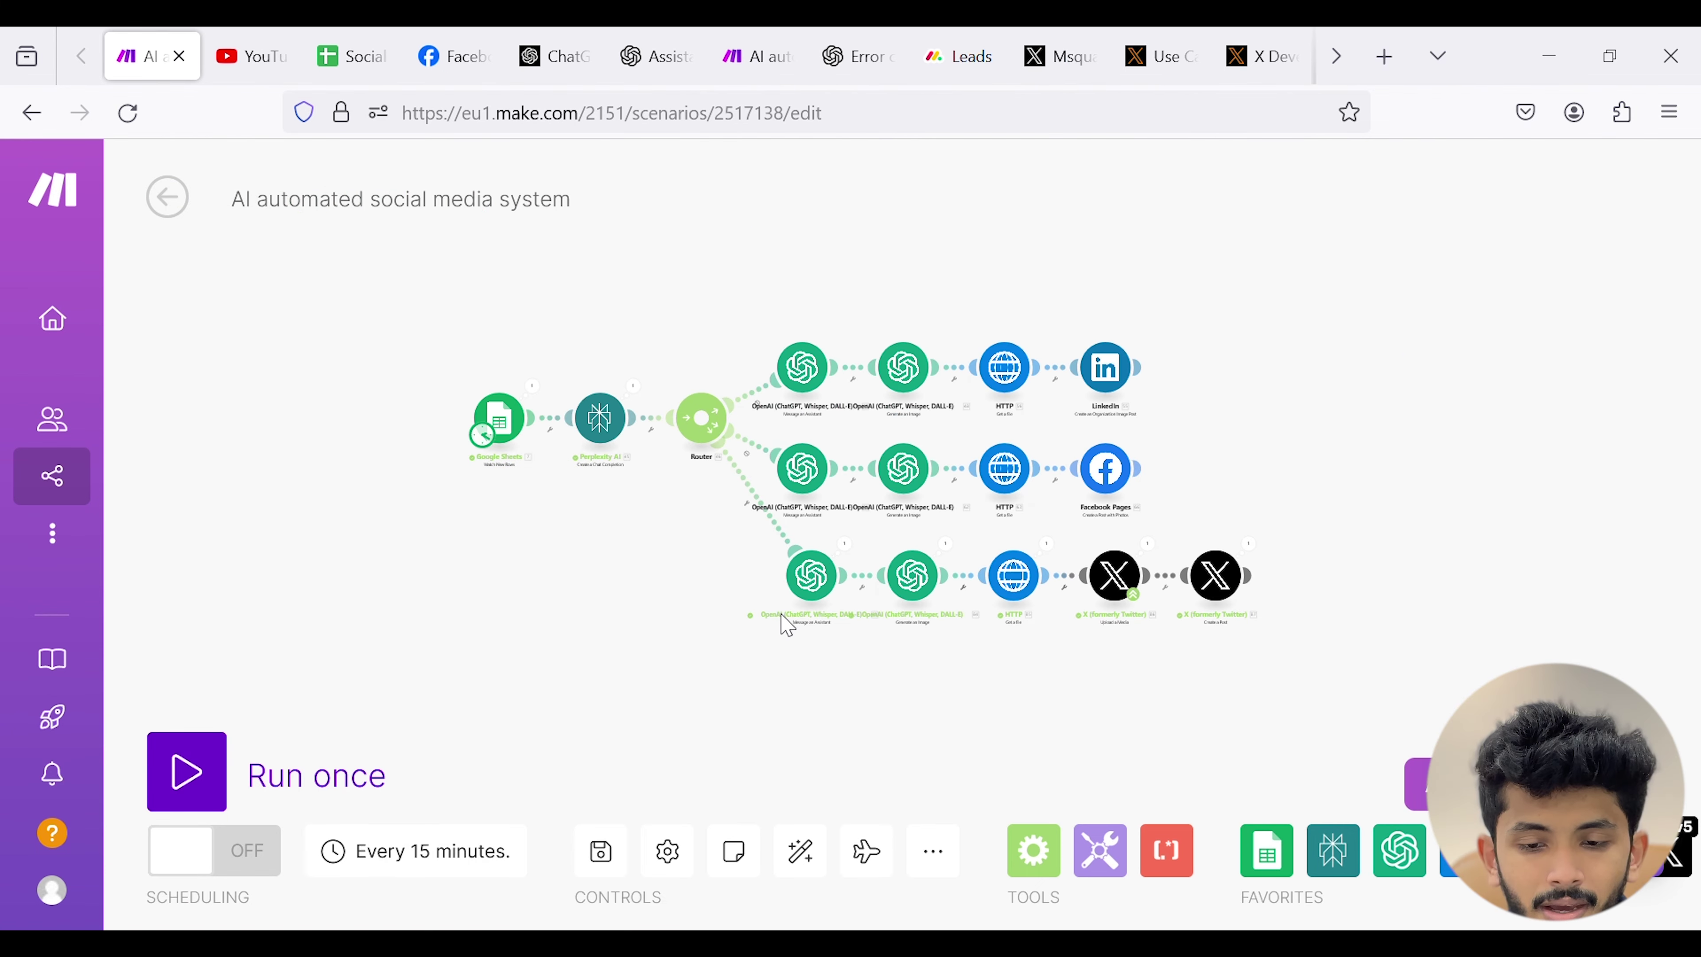
pyautogui.scroll(2, 1013, 646)
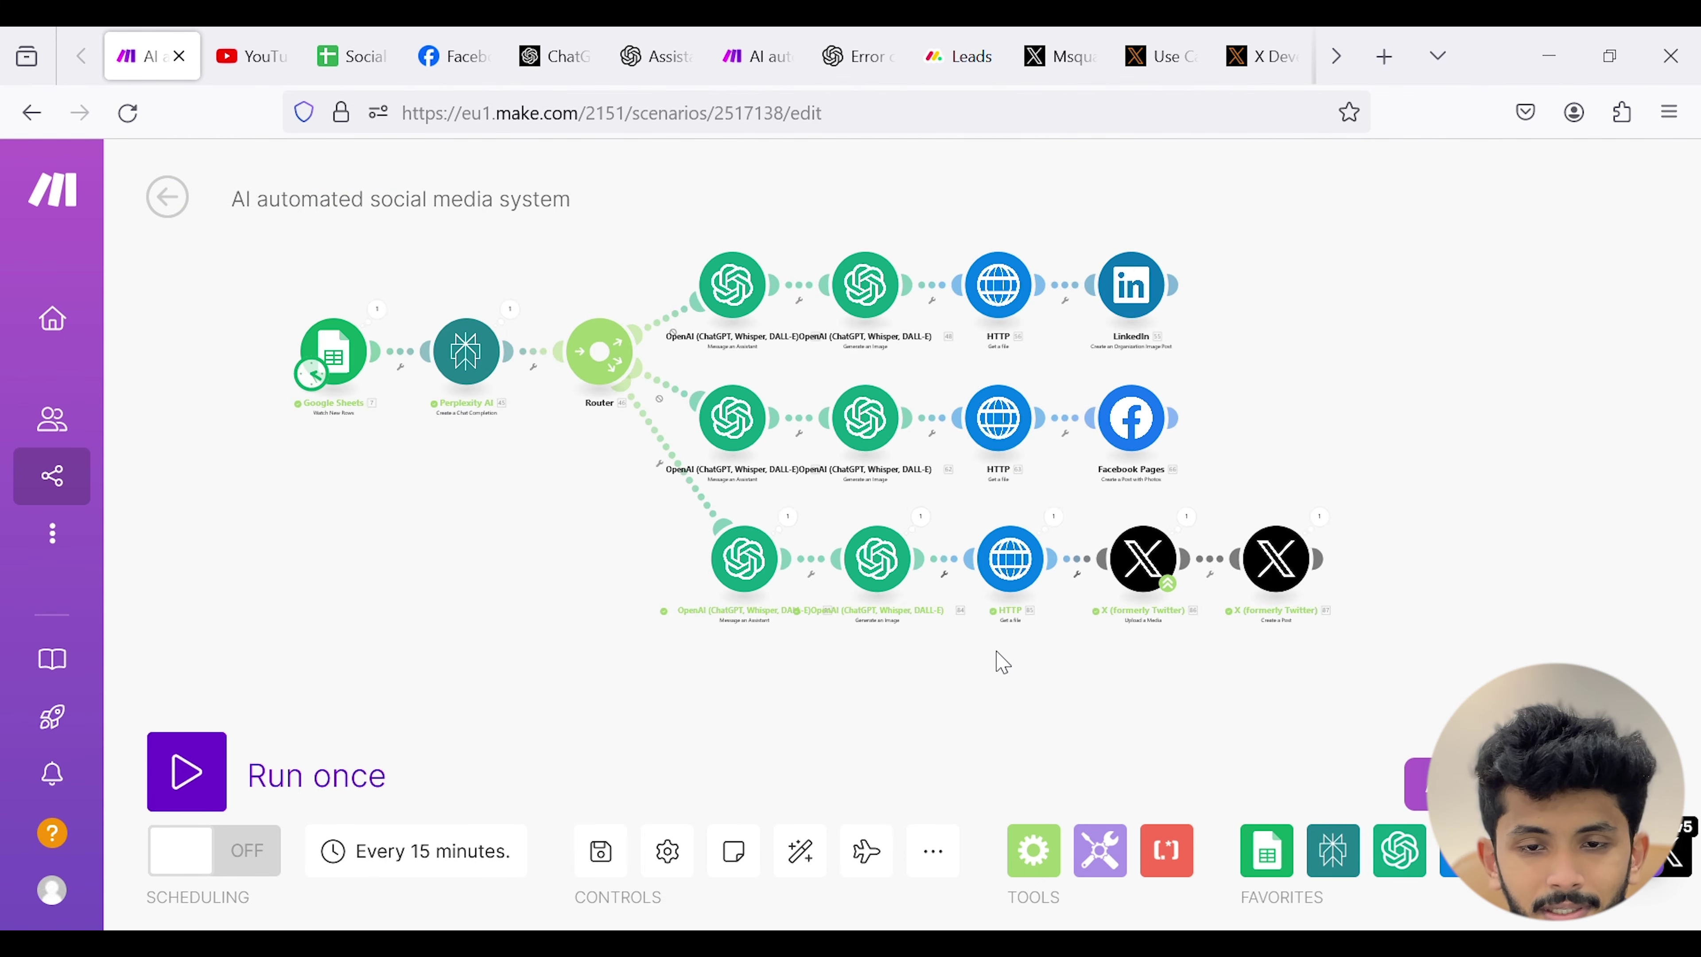
pyautogui.scroll(-4, 998, 662)
pyautogui.click(1044, 59)
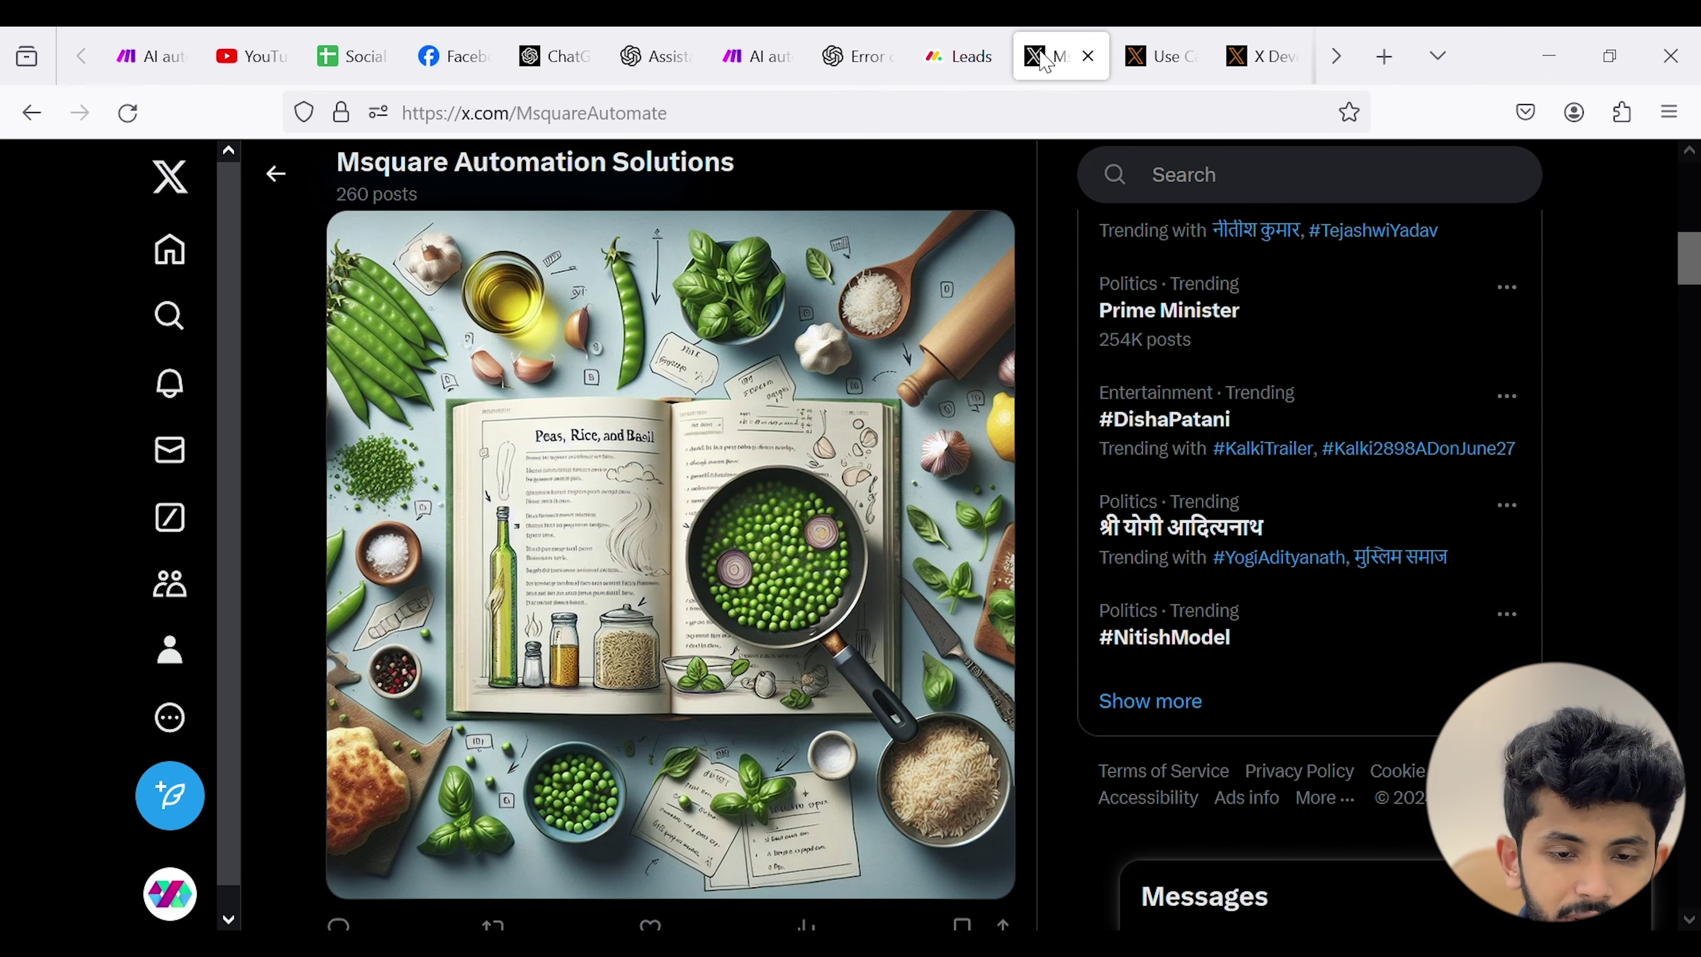
pyautogui.scroll(6, 555, 324)
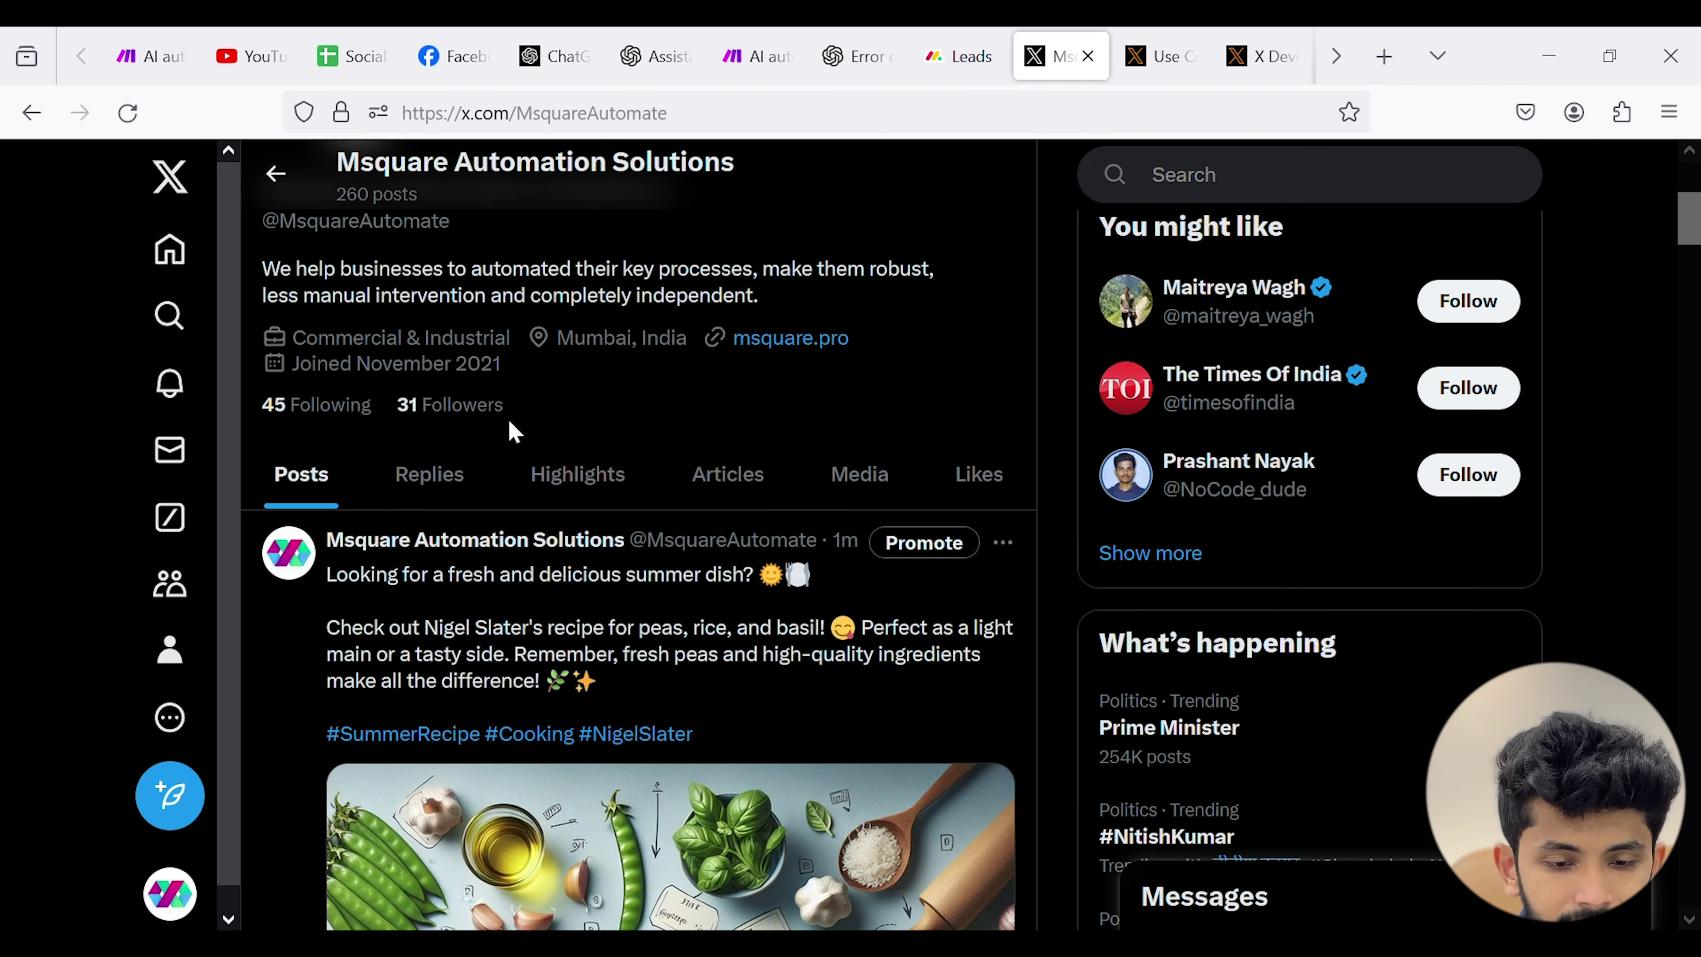
pyautogui.scroll(-4, 802, 404)
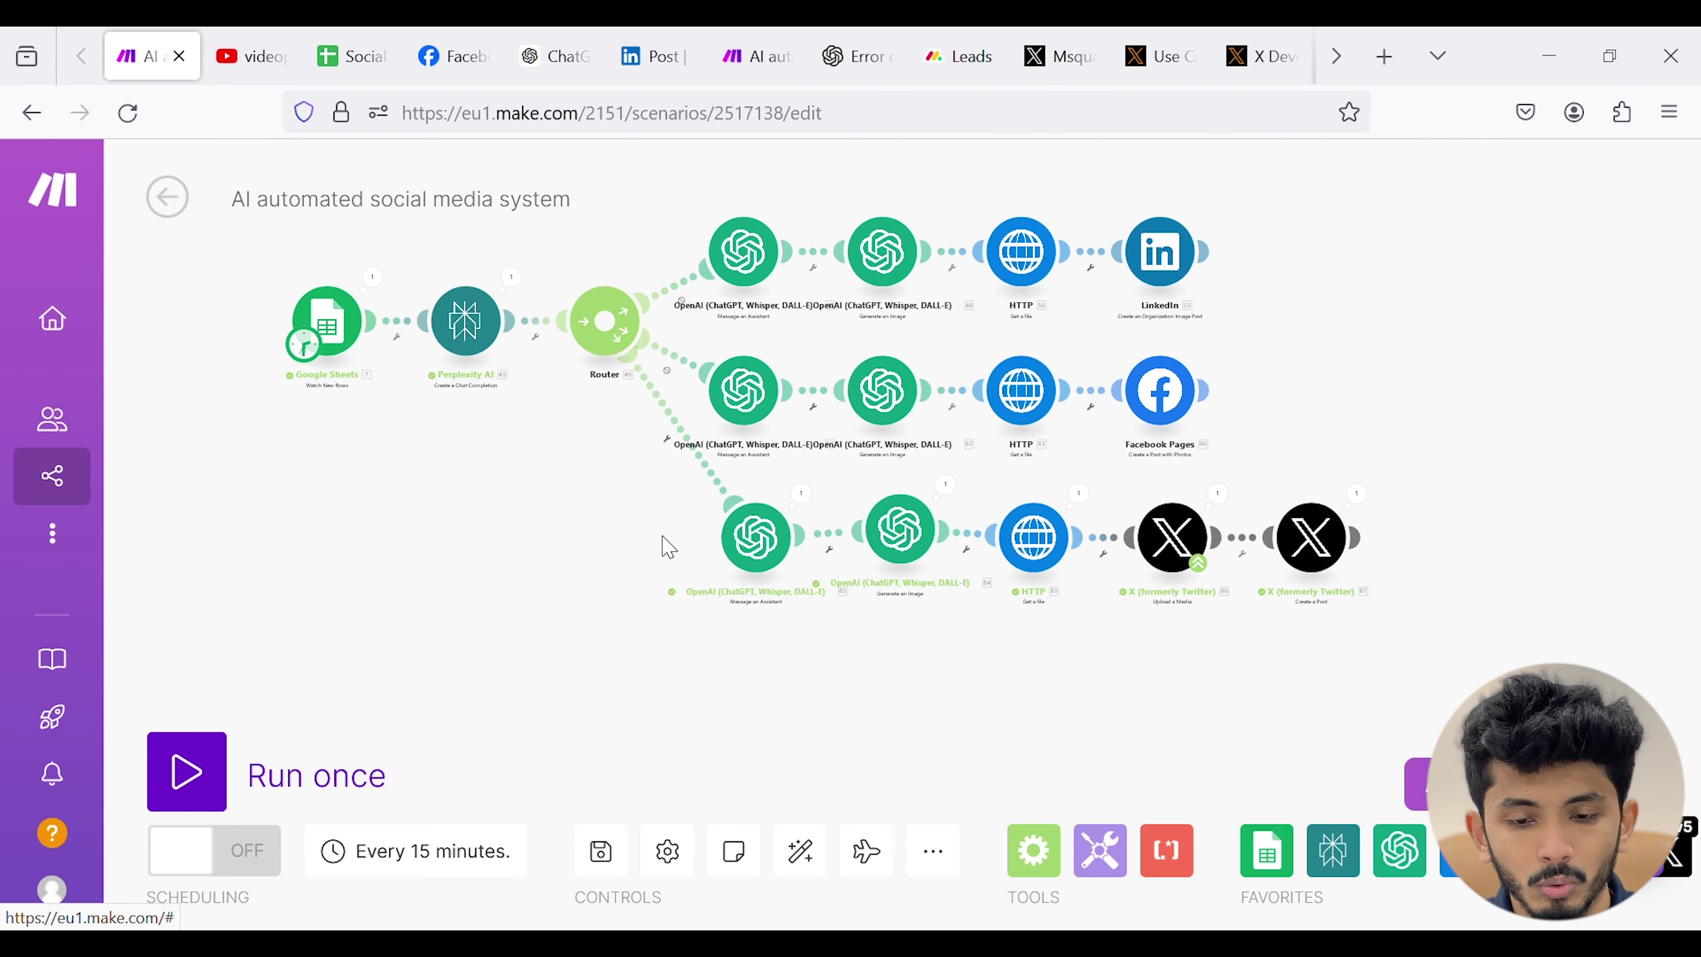
# - Duplicate the X branch's Message an Assistant and Generate an Image modules and connect the copies to the Router as a fourth branch
pyautogui.moveTo(664, 501); pyautogui.dragTo(941, 624)
pyautogui.hotkey('ctrl', 'c')
pyautogui.hotkey('ctrl', 'v')
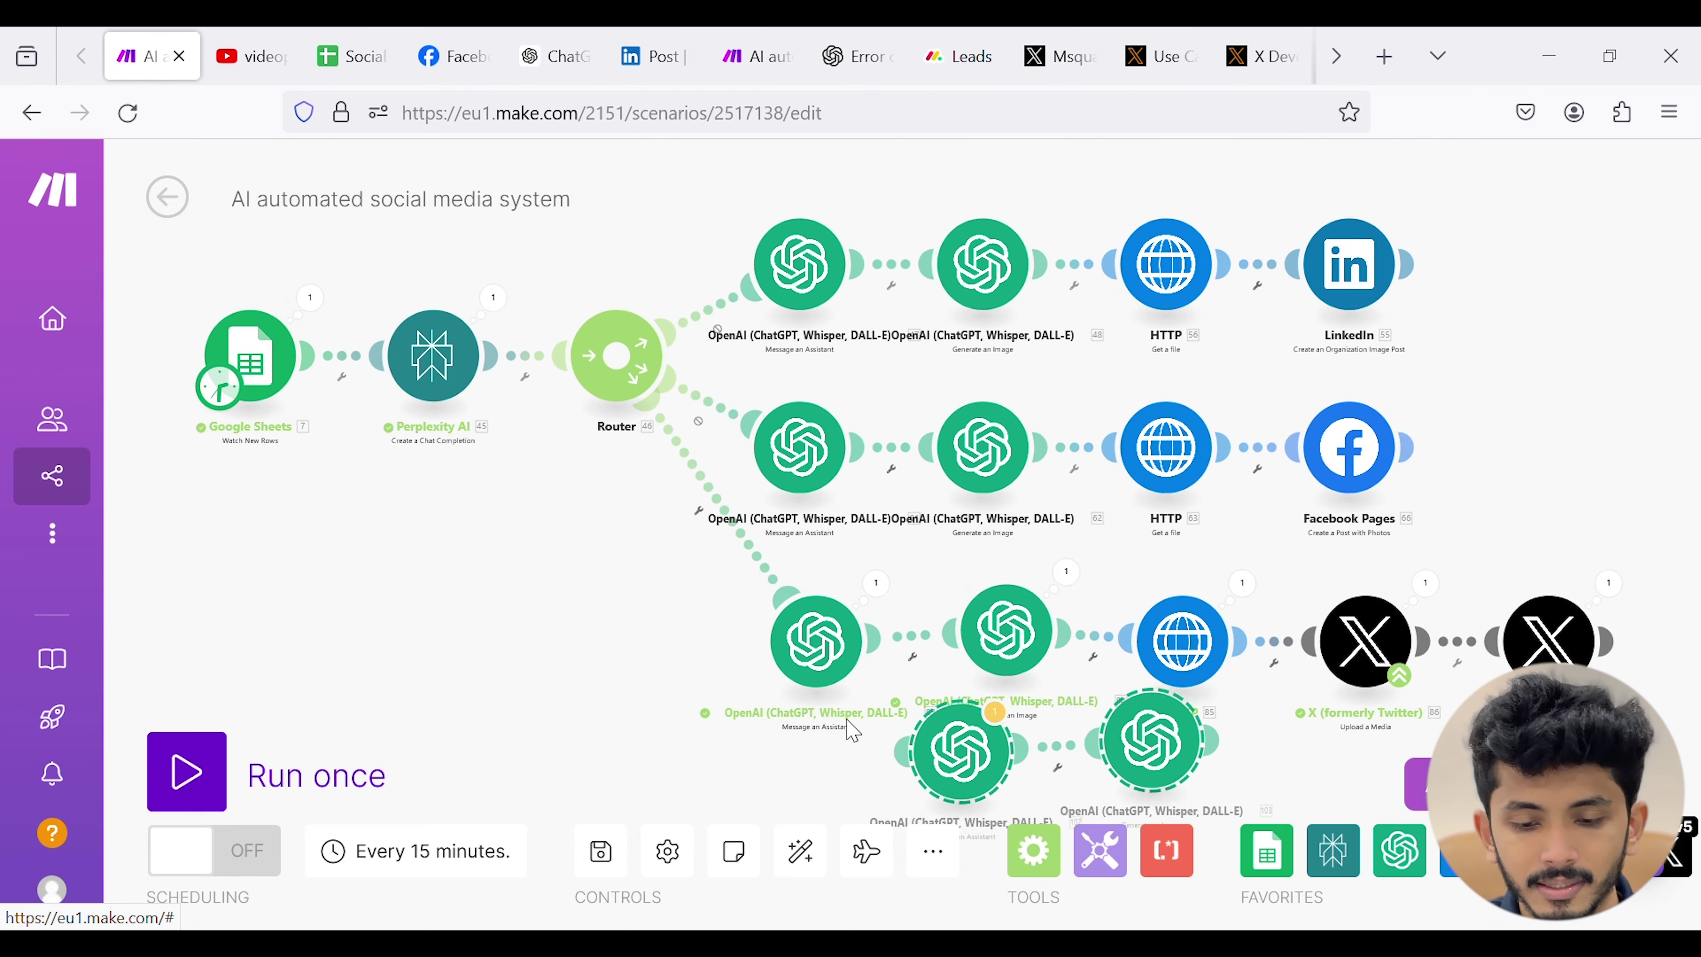
pyautogui.moveTo(961, 761); pyautogui.dragTo(628, 408)
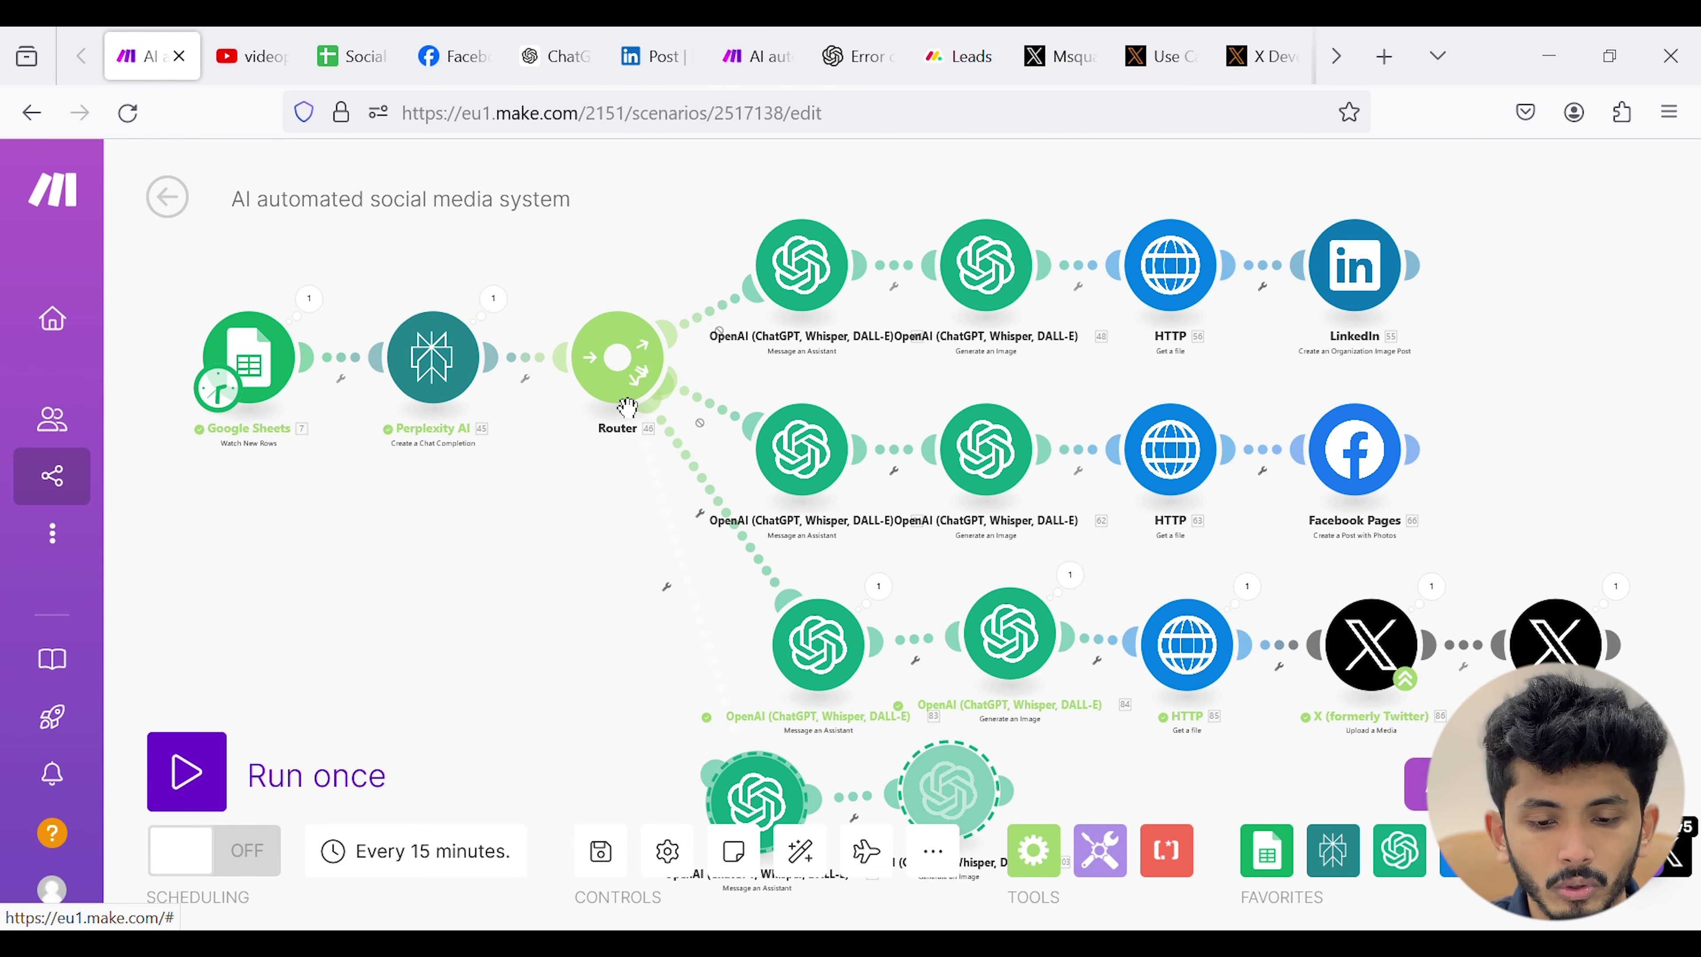
pyautogui.scroll(-2, 597, 654)
pyautogui.scroll(-3, 771, 651)
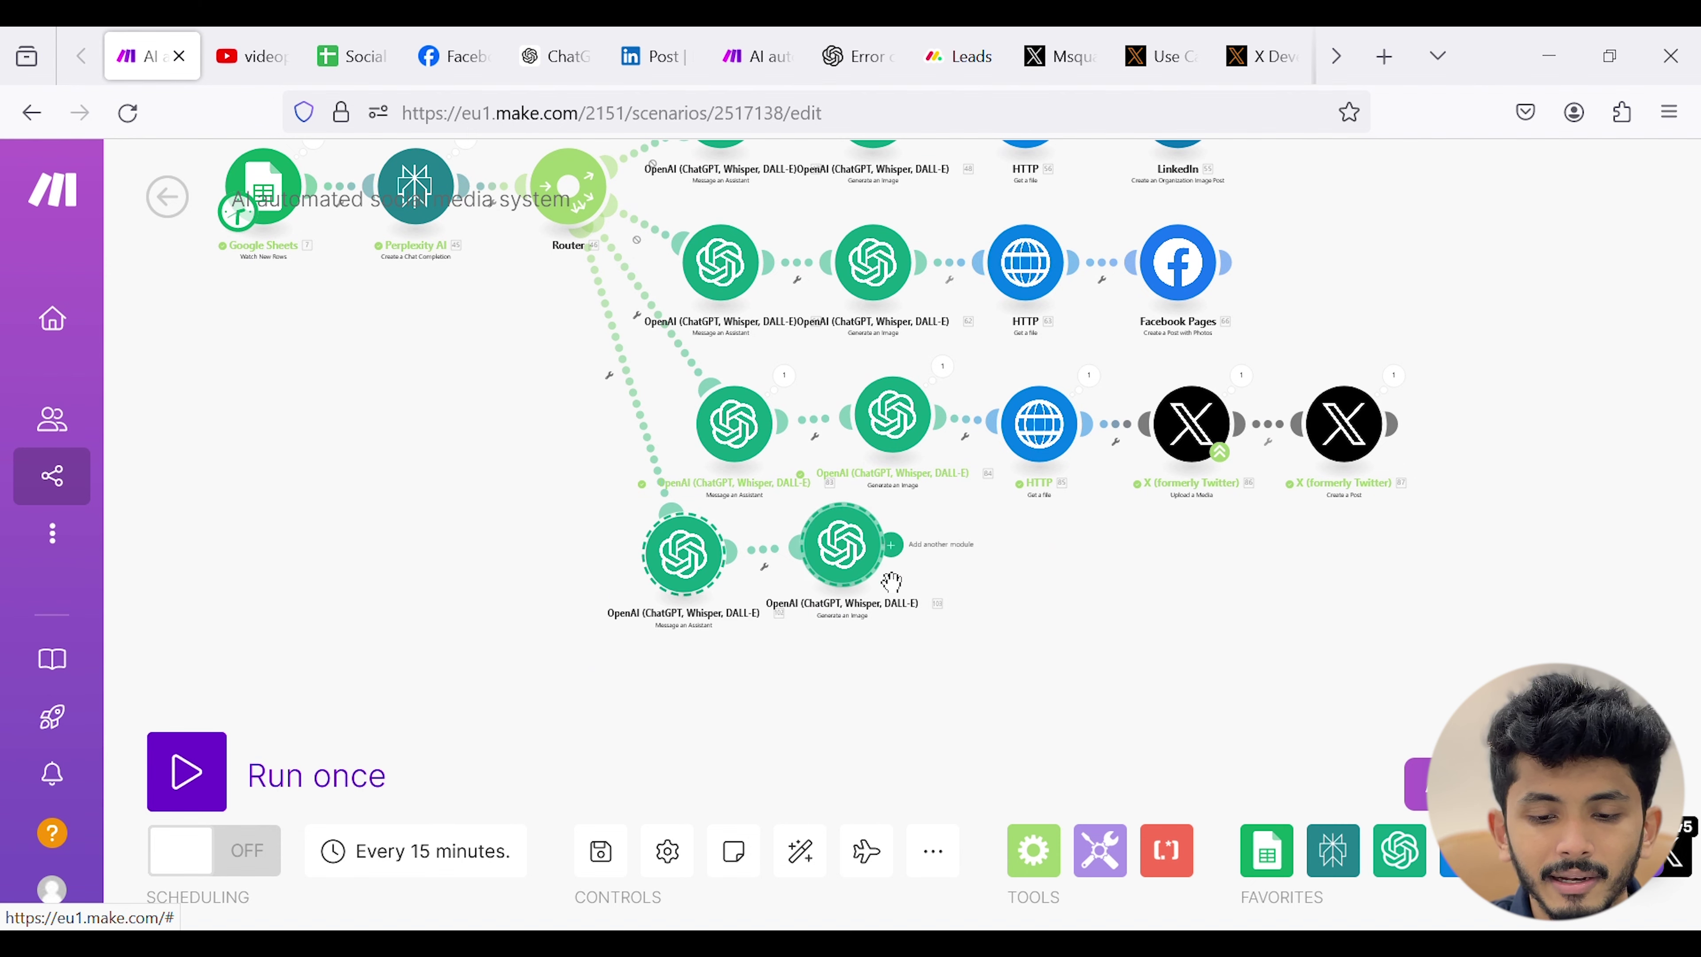
# - Find Instagram for Business with the search "insta" and add its module after the fourth branch's Generate an Image module
pyautogui.click(891, 544)
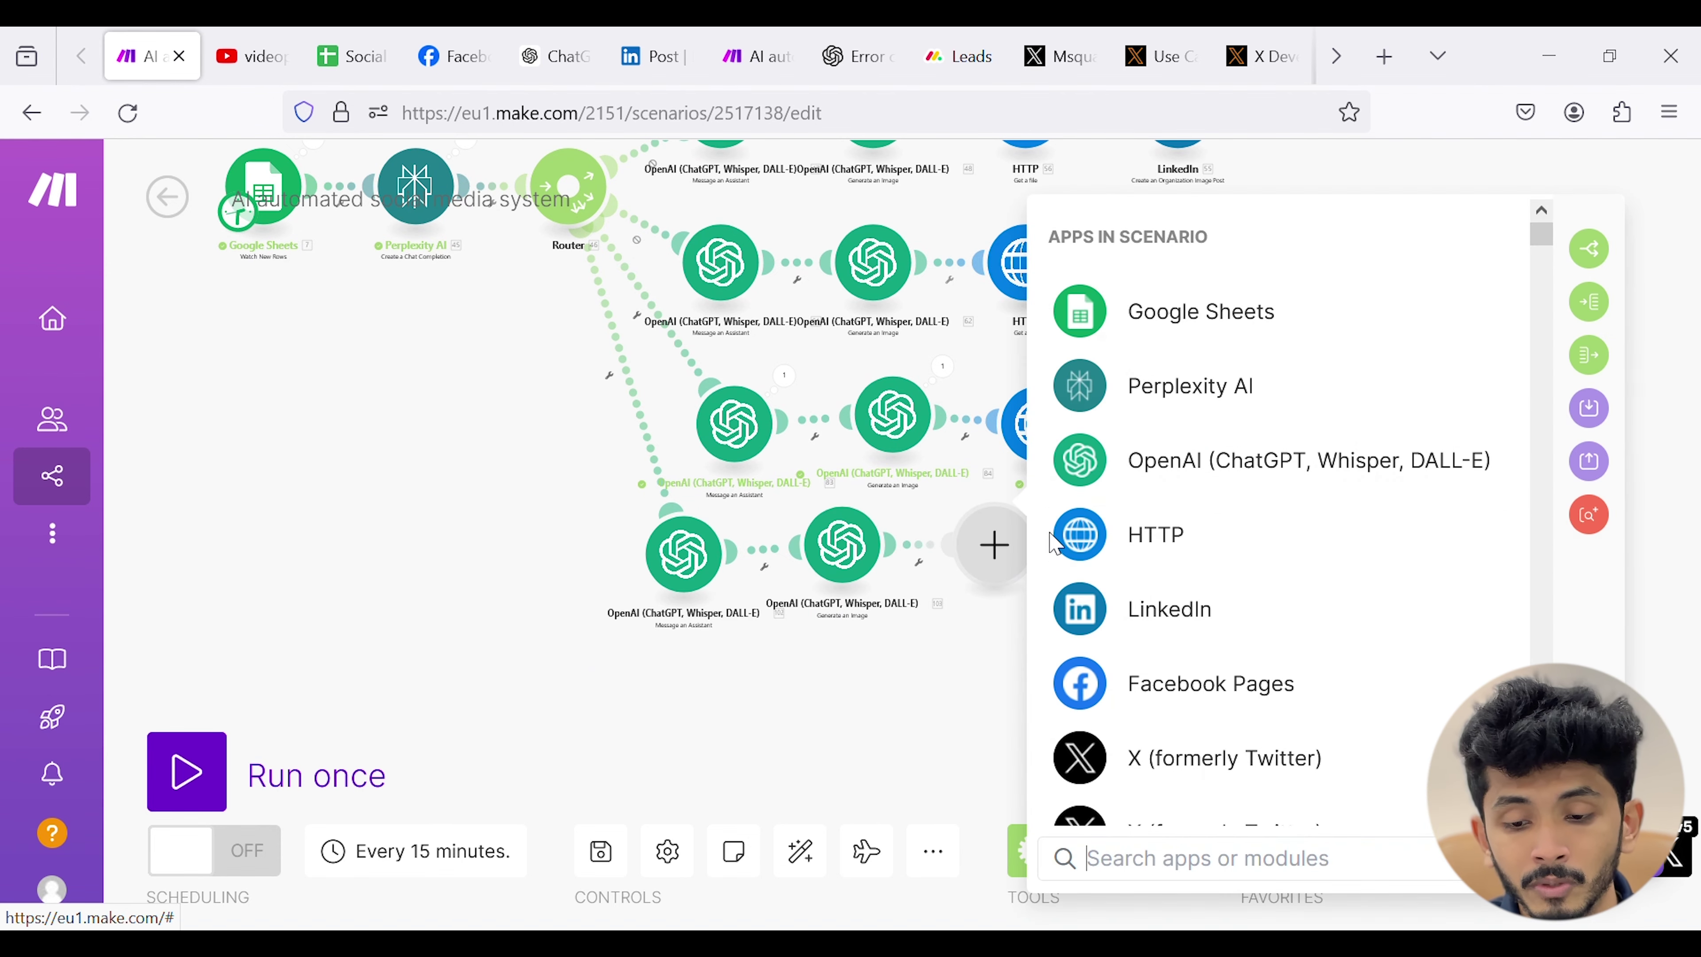
pyautogui.scroll(-5, 1206, 589)
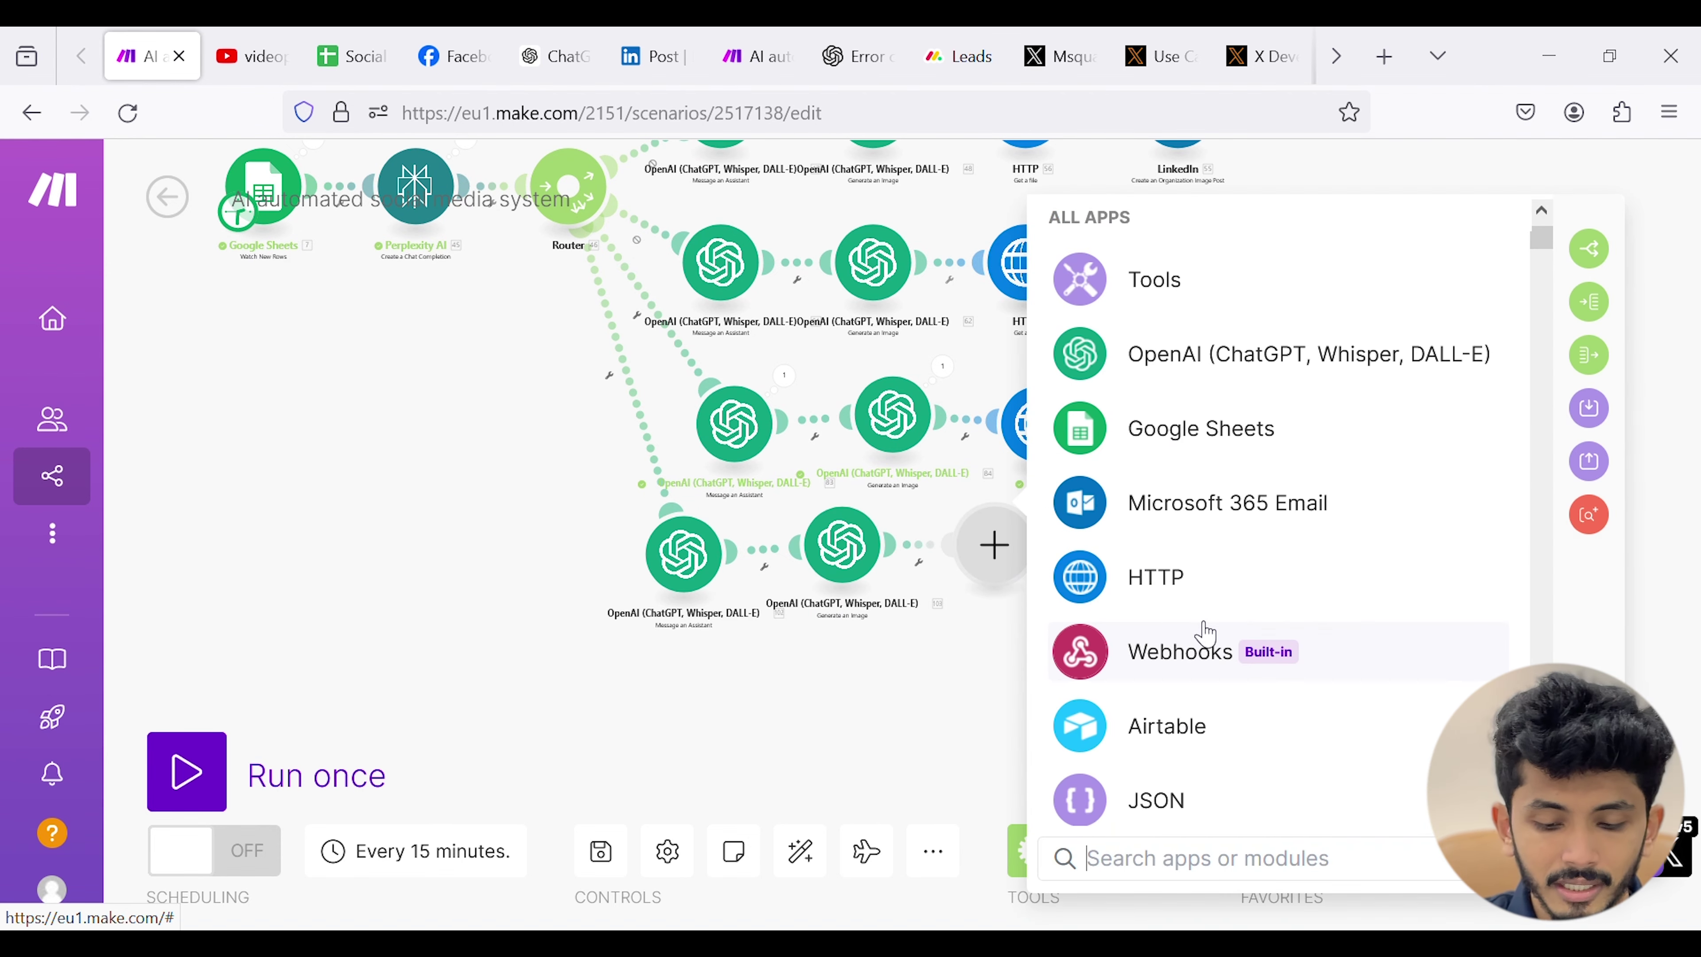
pyautogui.write('insta')
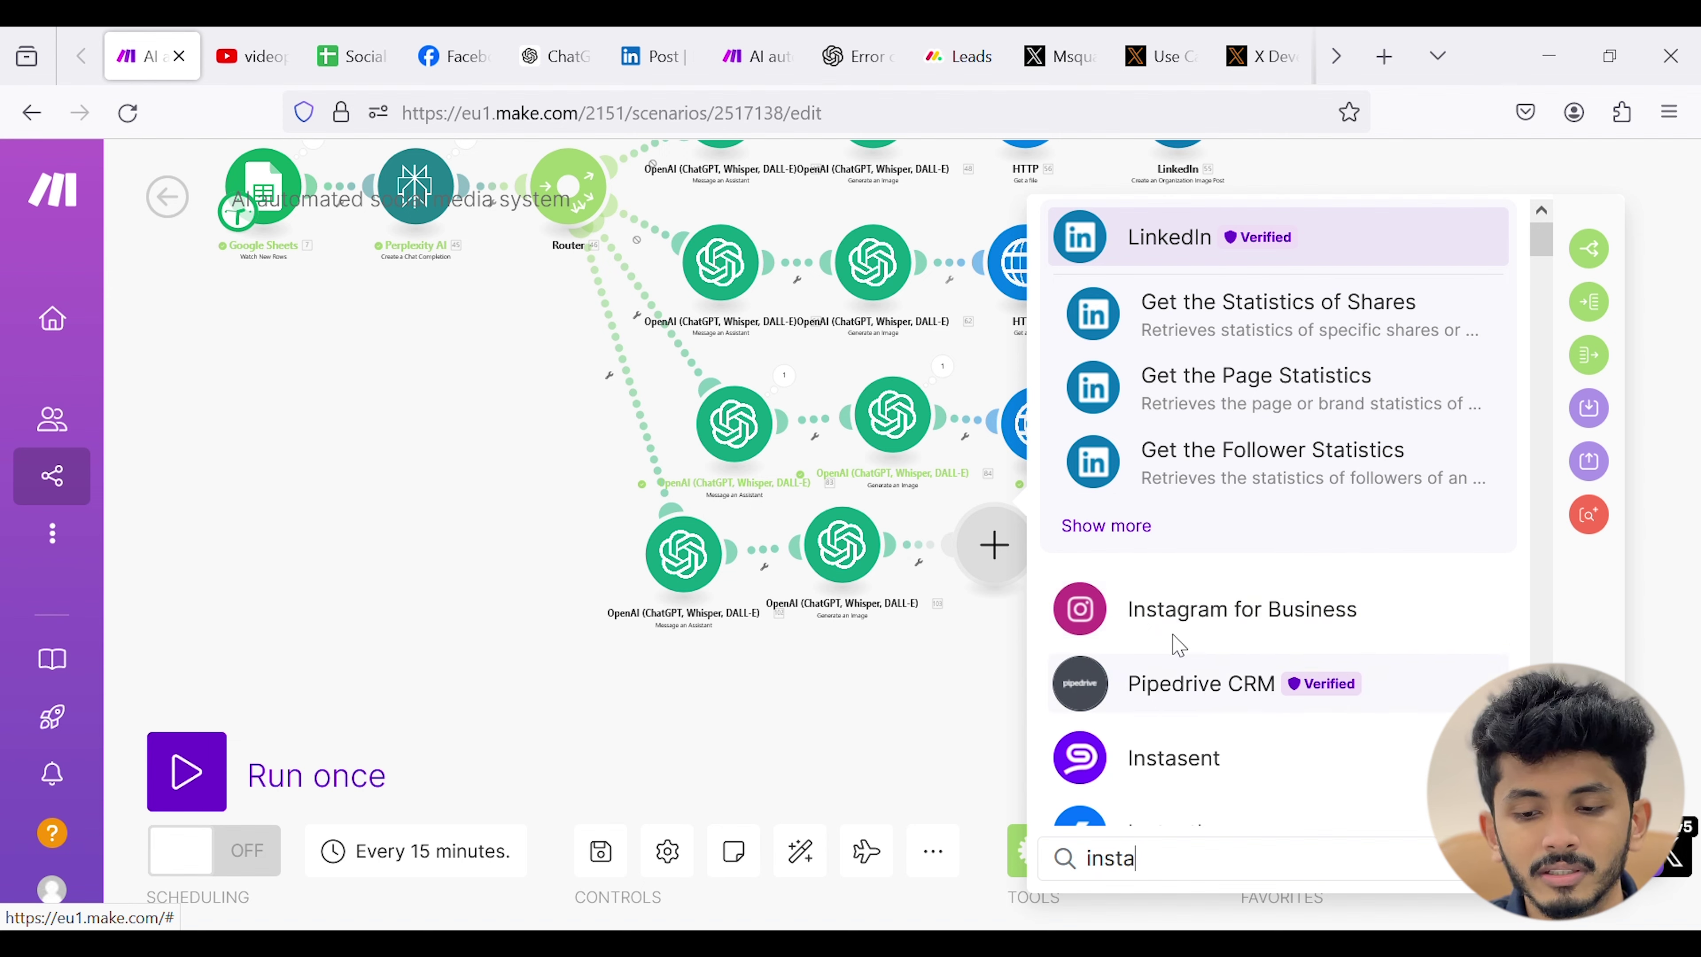
pyautogui.click(1205, 609)
pyautogui.click(1258, 663)
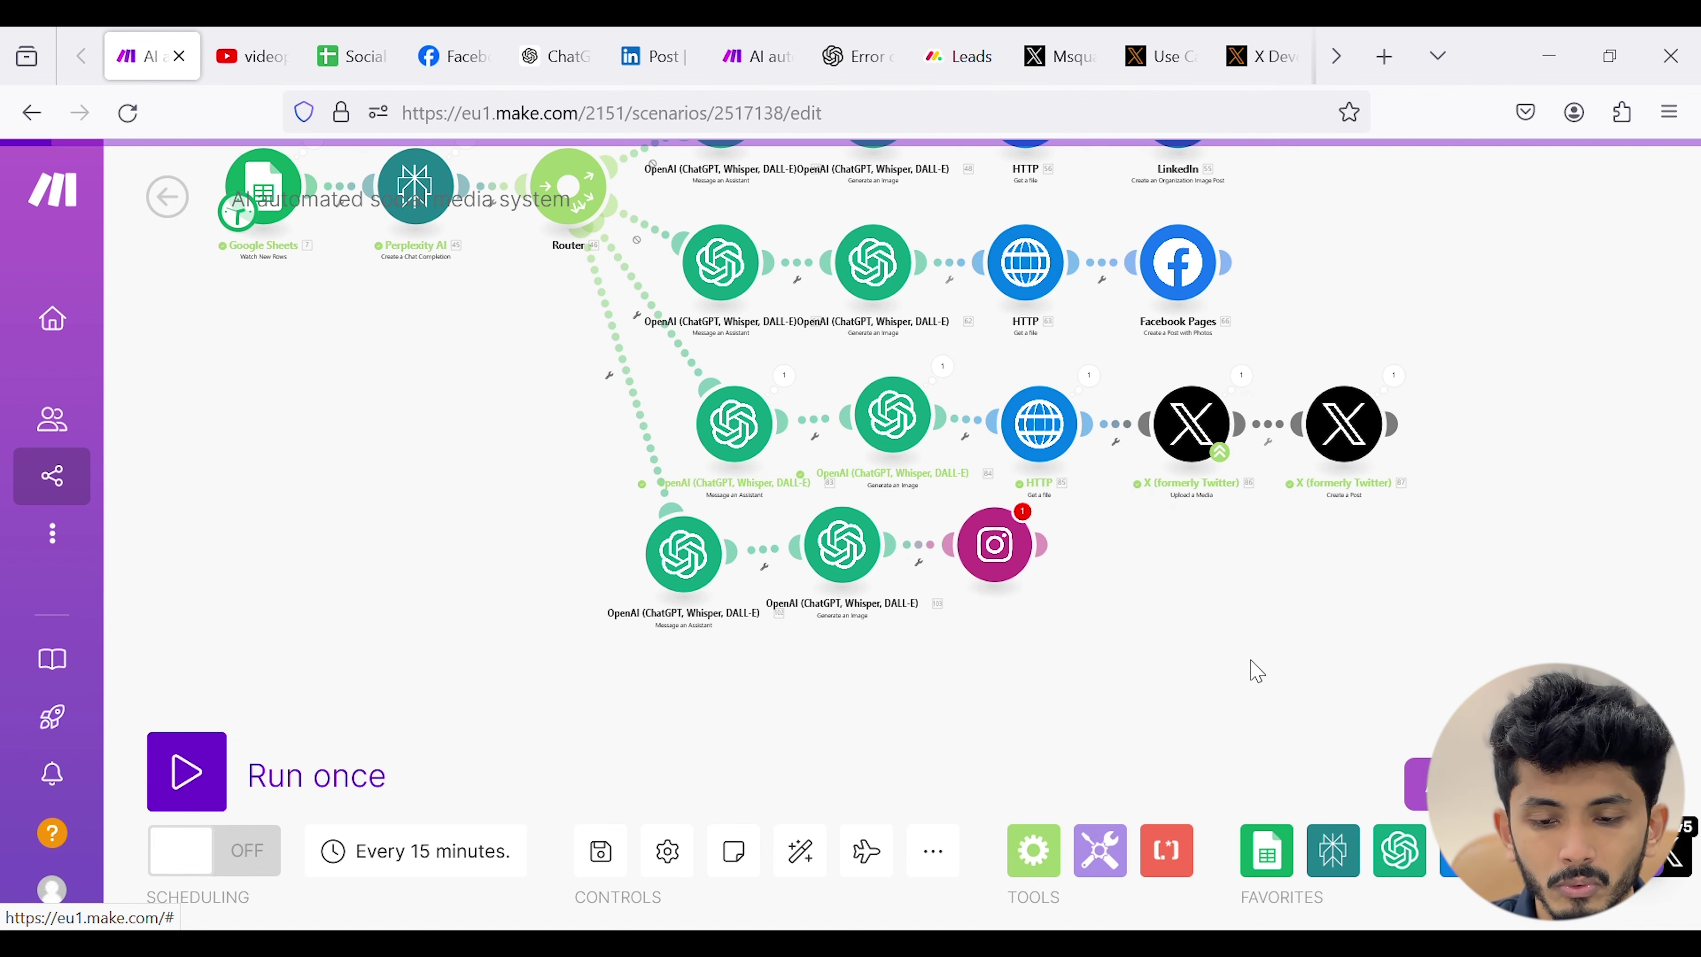